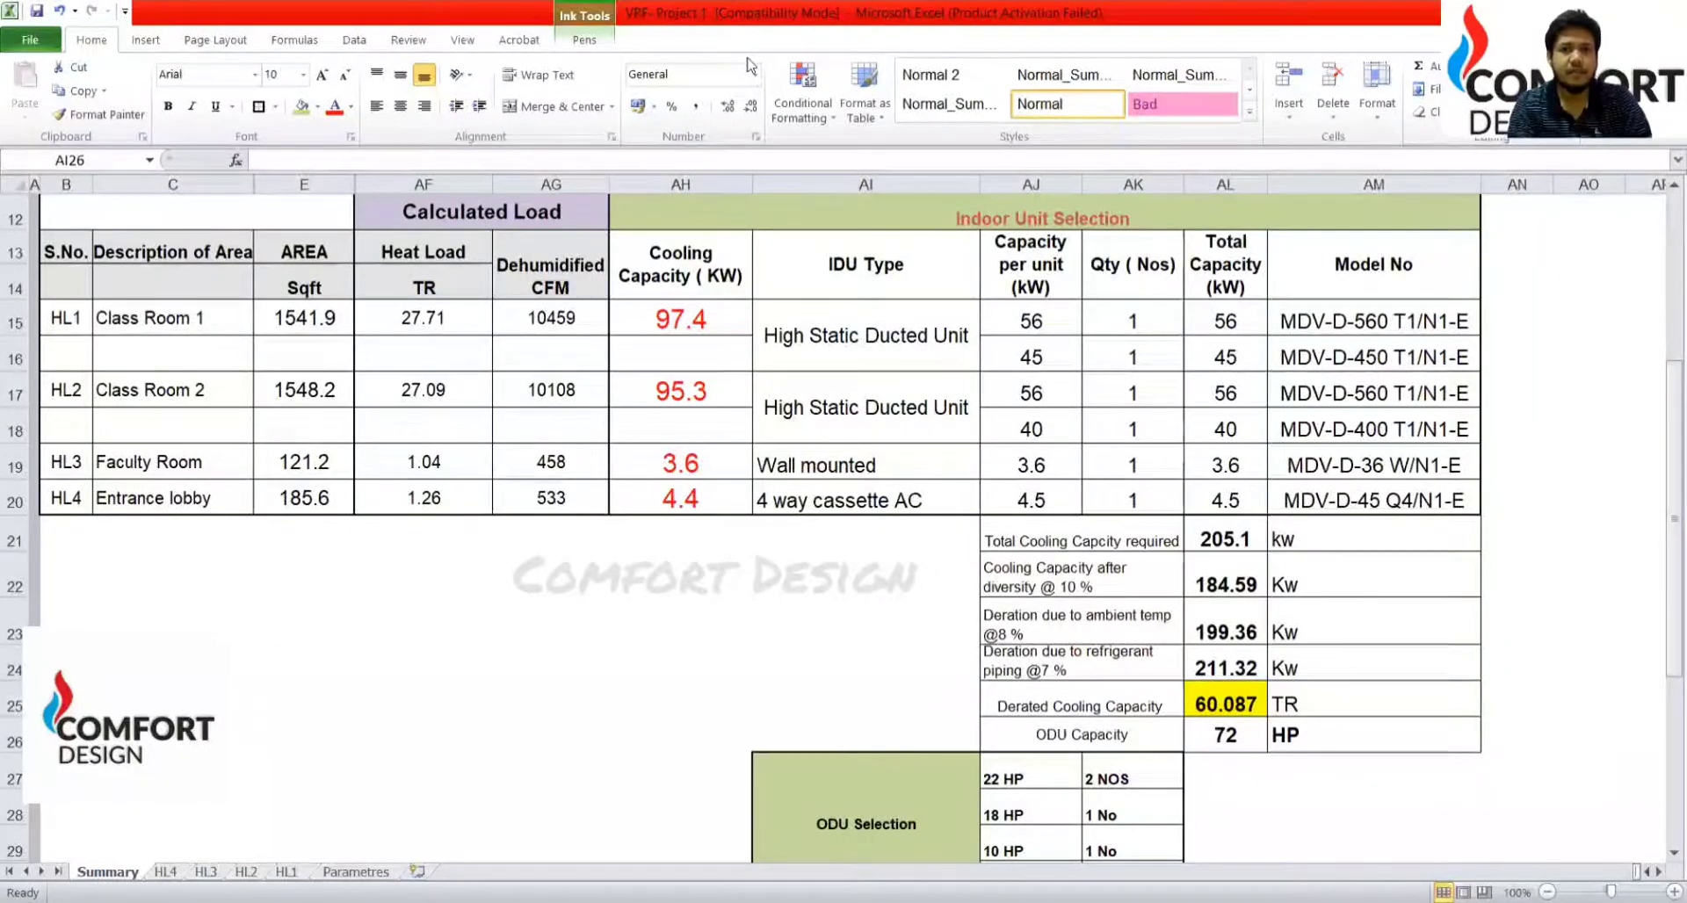
Step: Switch to the Project 1 training centre plan in Adobe Acrobat, review the indoor unit placement, and return to the Excel summary
{"action": "key", "text": "Escape"}
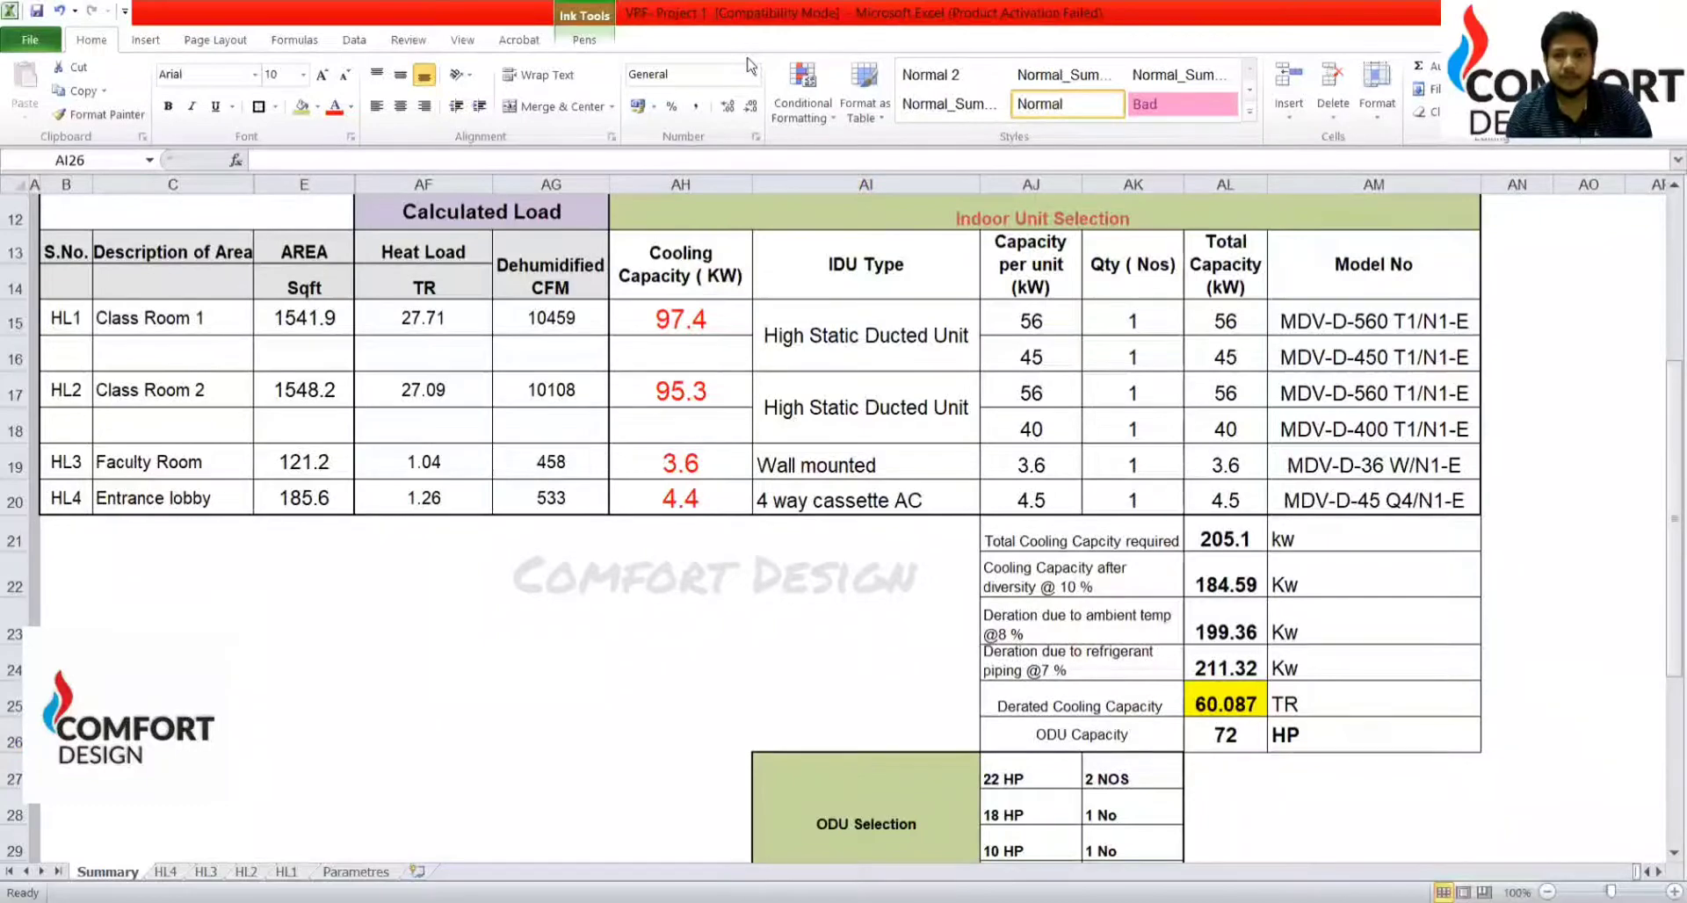
{"action": "key", "text": "alt+Tab"}
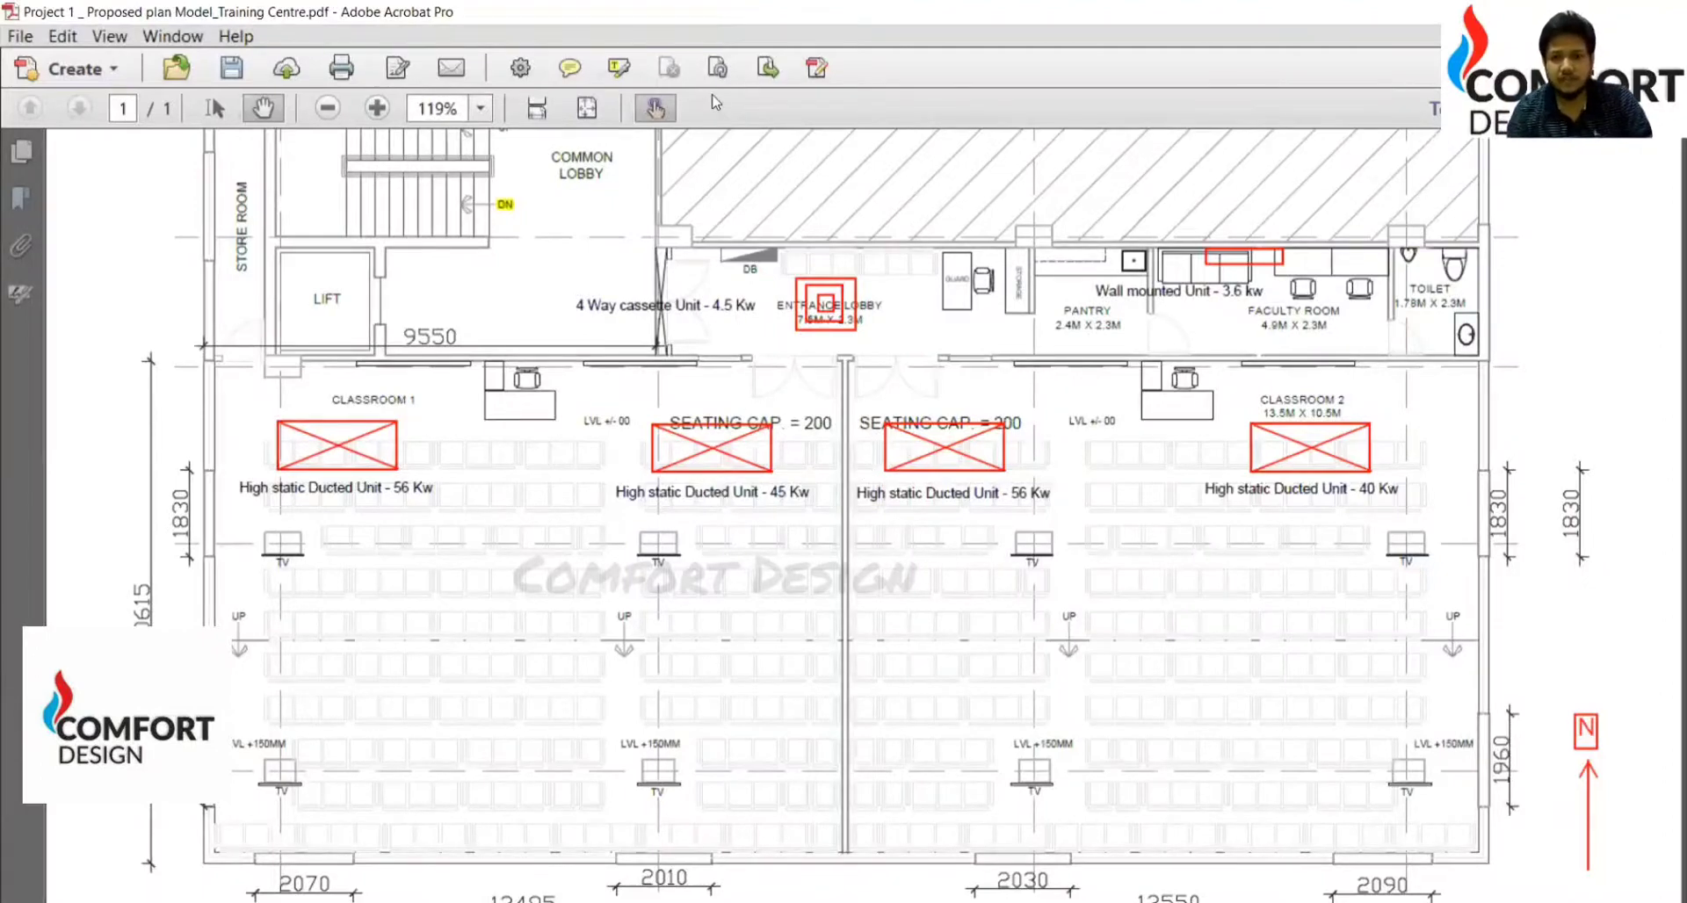
{"action": "key", "text": "alt+Tab"}
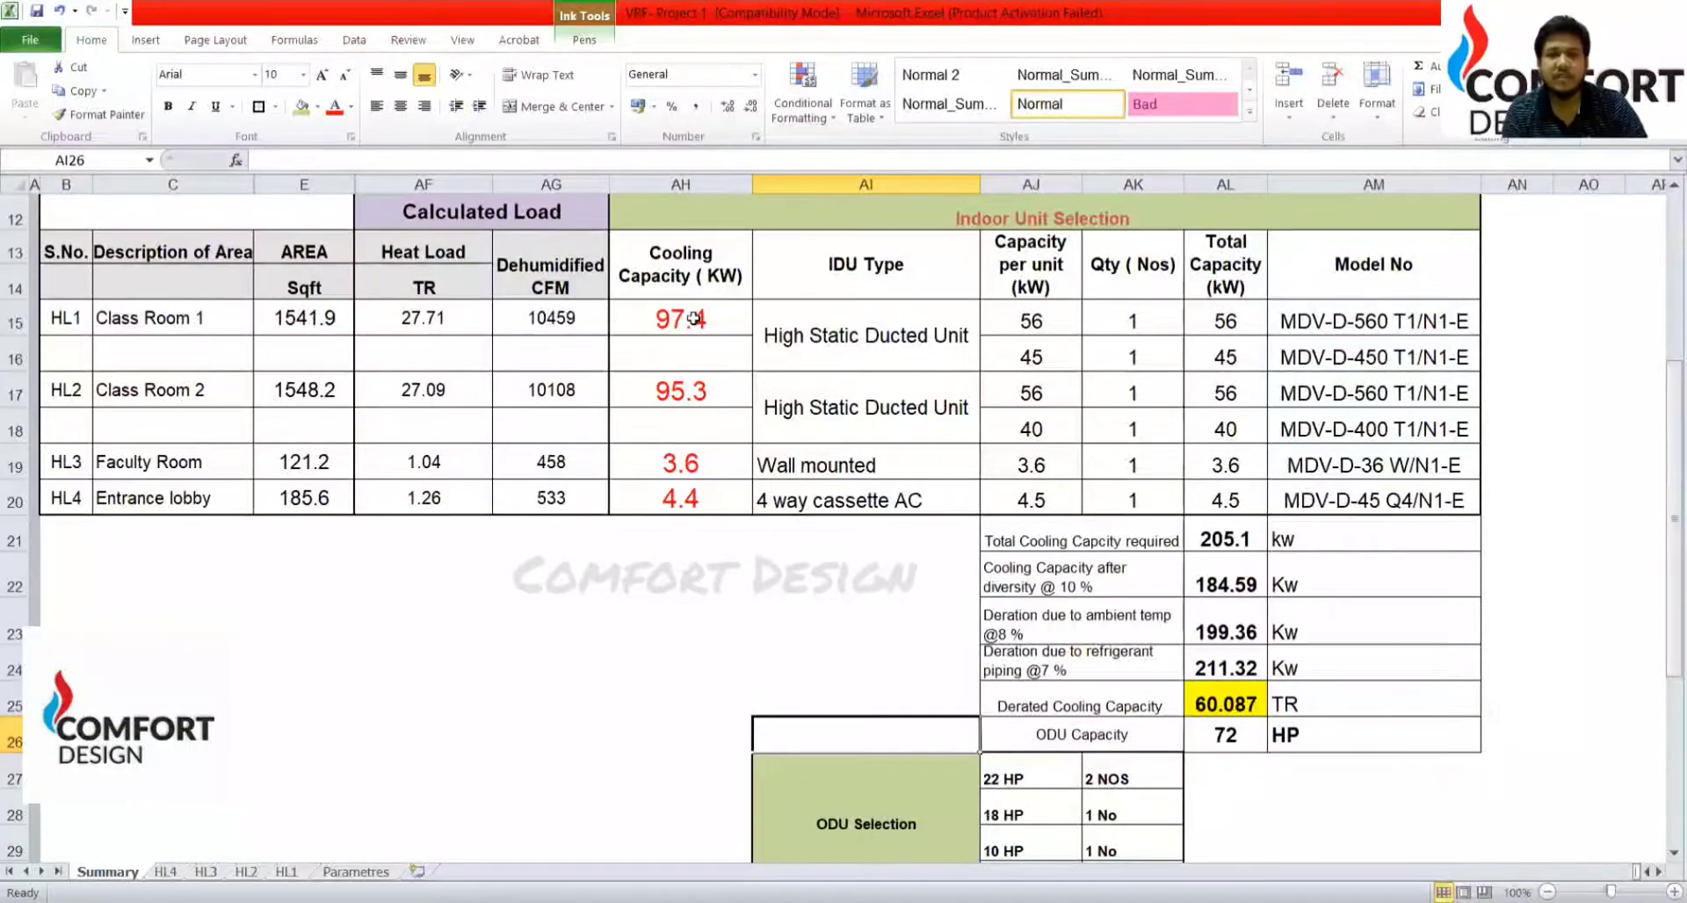
Step: Check the cooling capacity formulas of both classrooms and the indoor unit type chosen for Class Room 1
{"action": "left_click", "coordinate": [674, 398]}
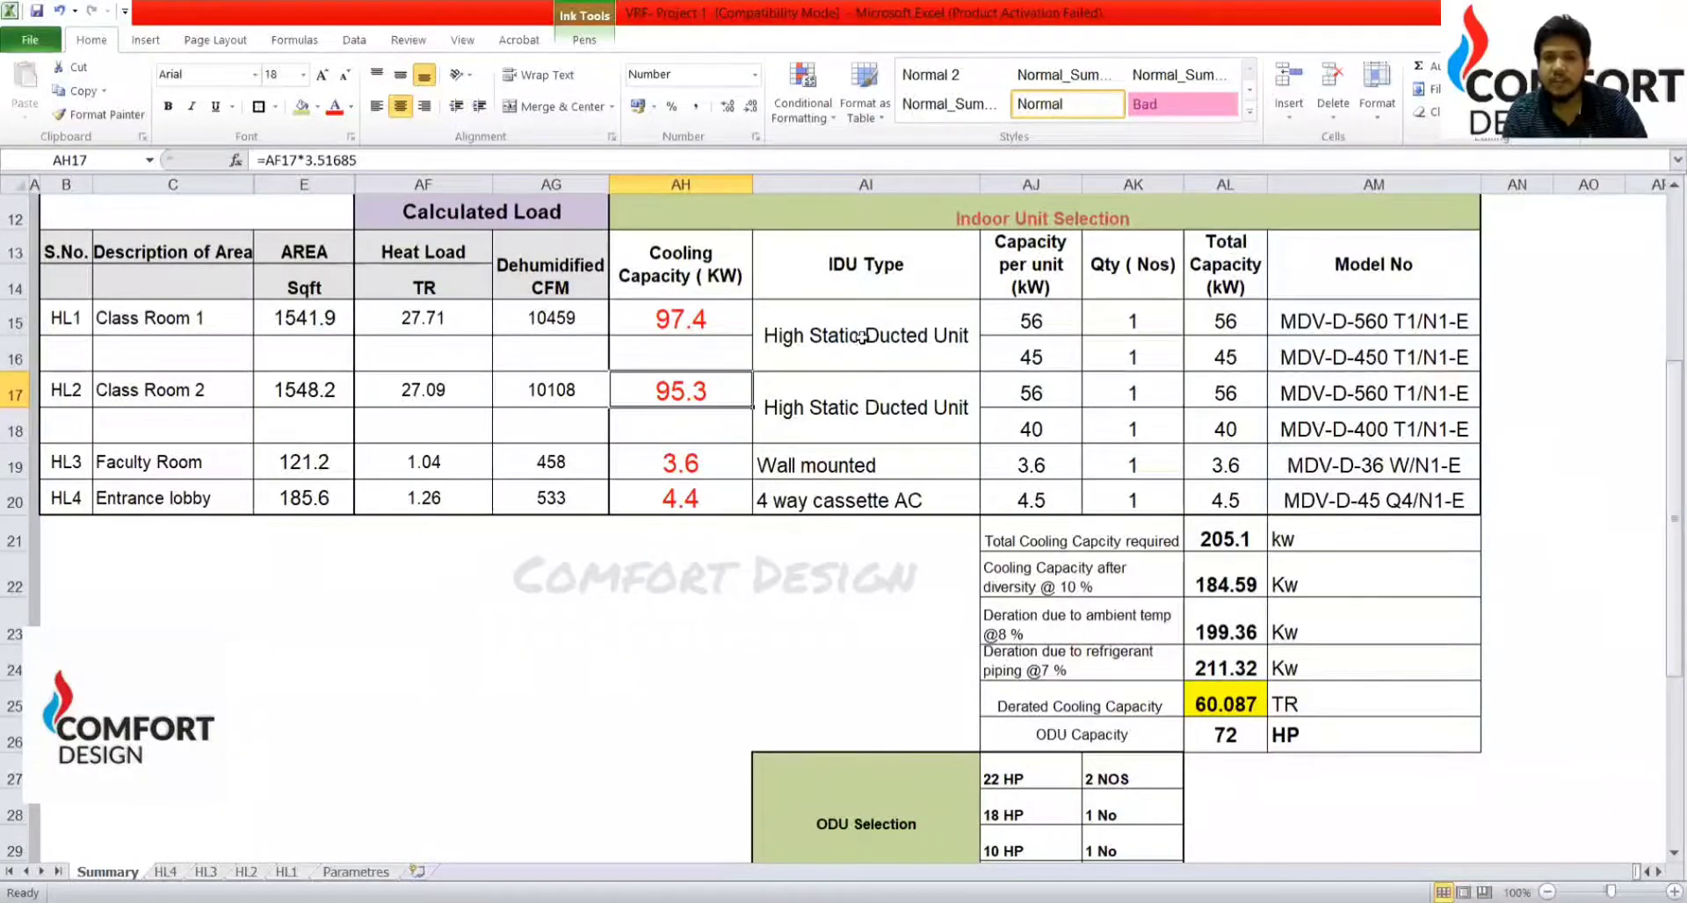
{"action": "left_click", "coordinate": [831, 351]}
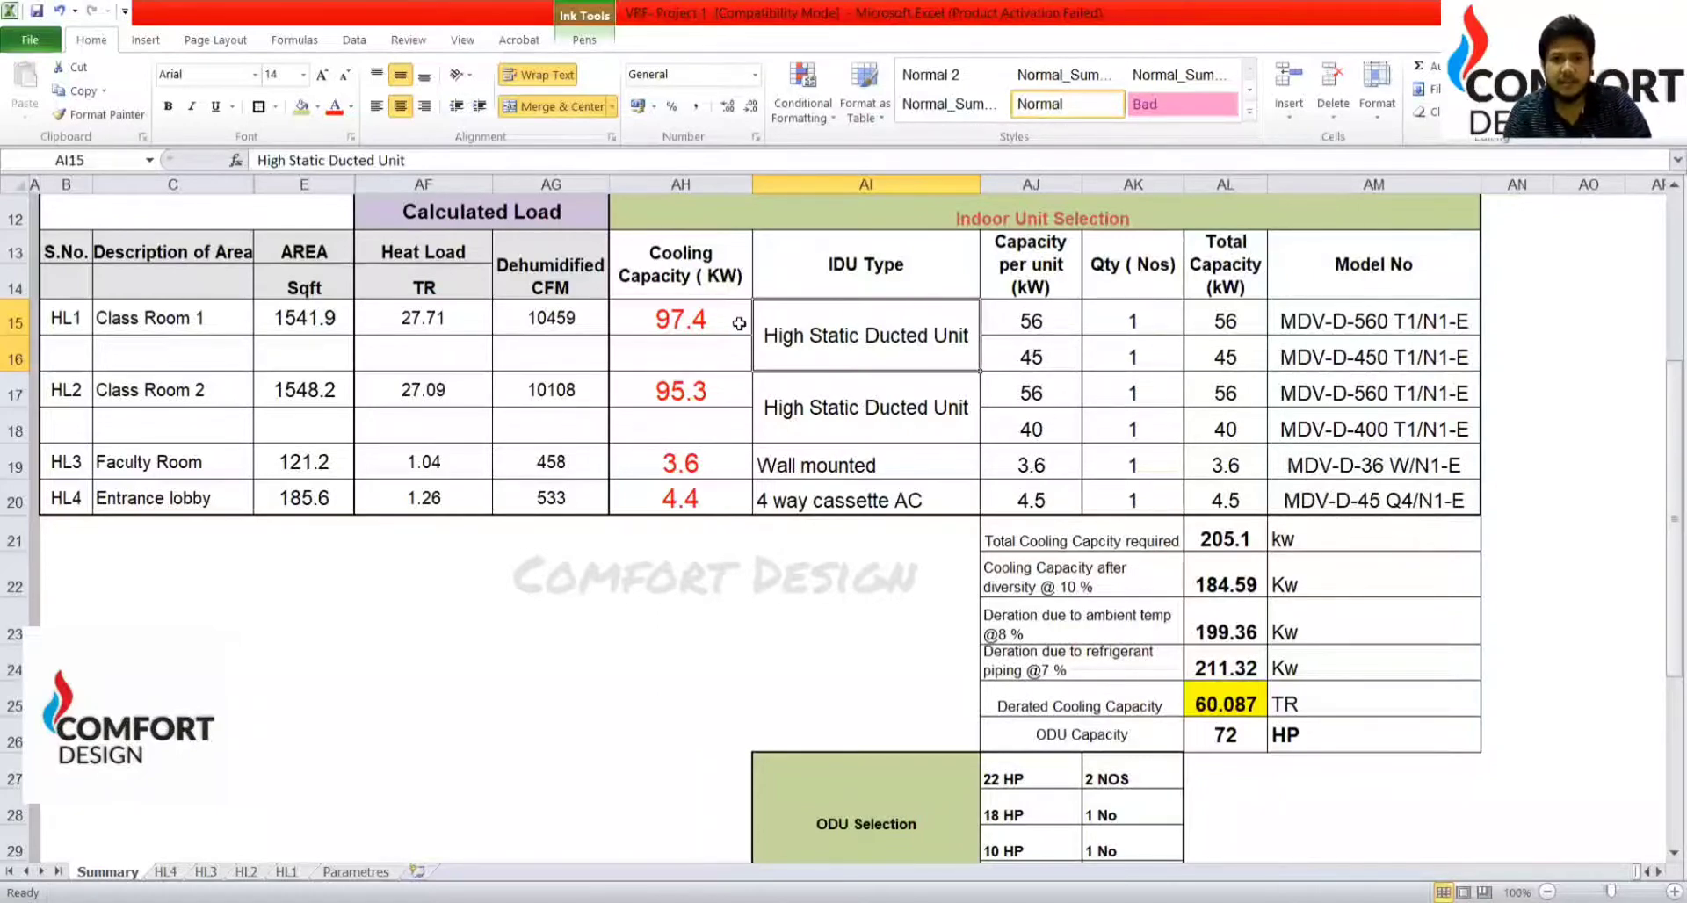
{"action": "left_click", "coordinate": [676, 338]}
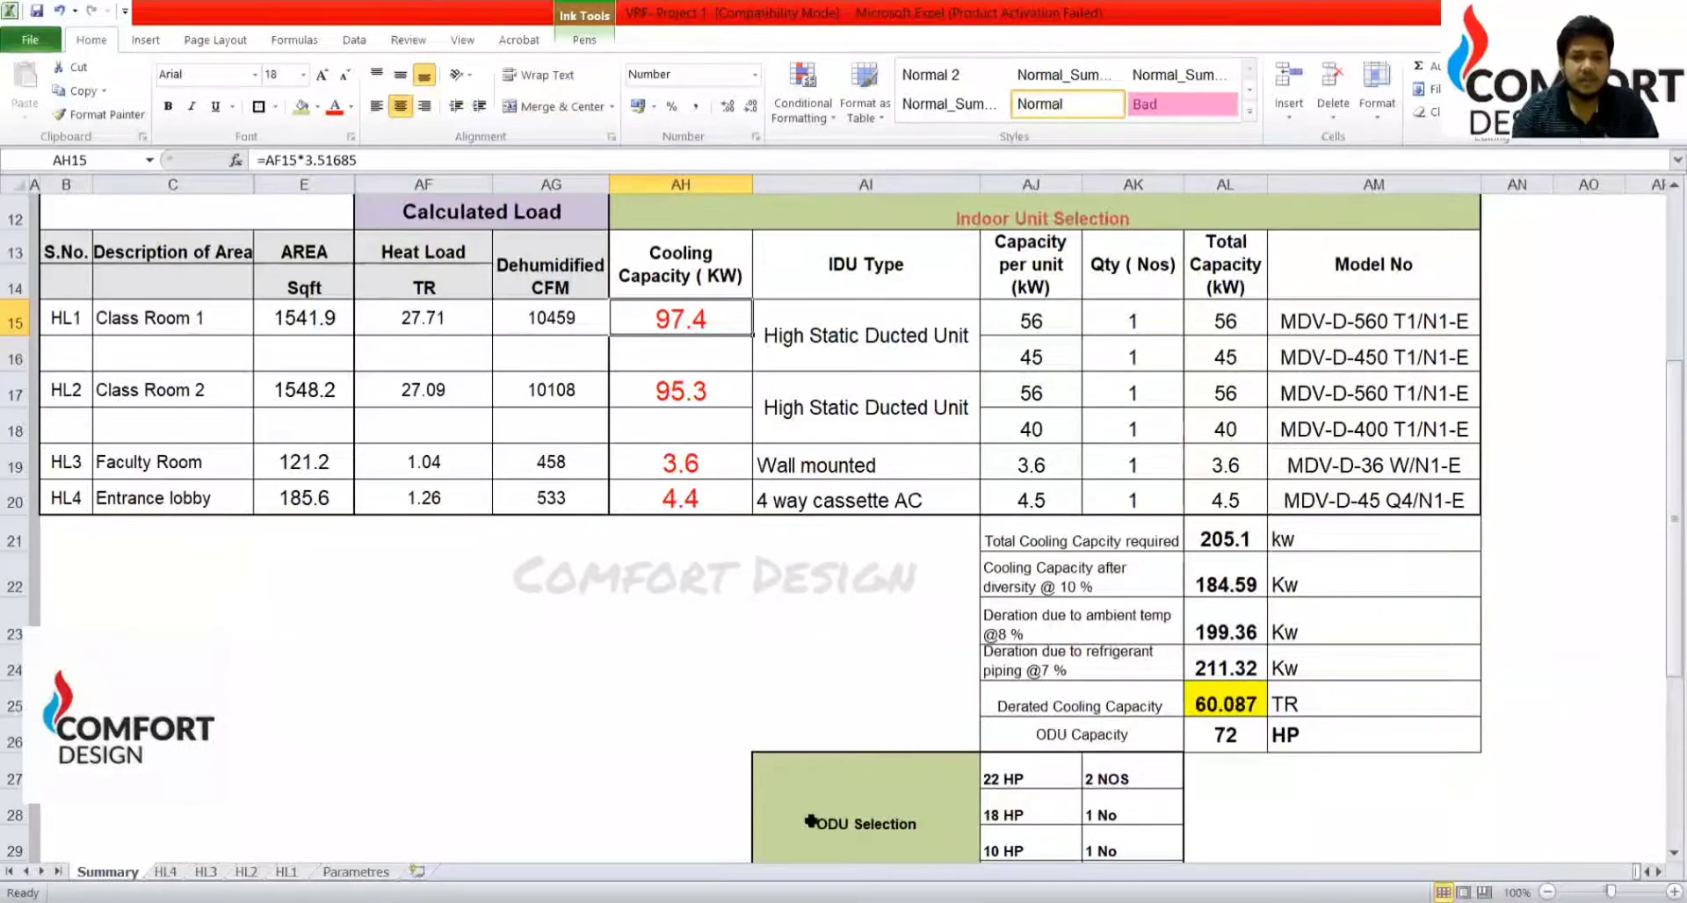
Step: Switch to VRF Selection Details.pdf in Adobe Acrobat and browse its unit pages to find the standard indoor unit abbreviation codes
{"action": "left_click", "coordinate": [569, 47]}
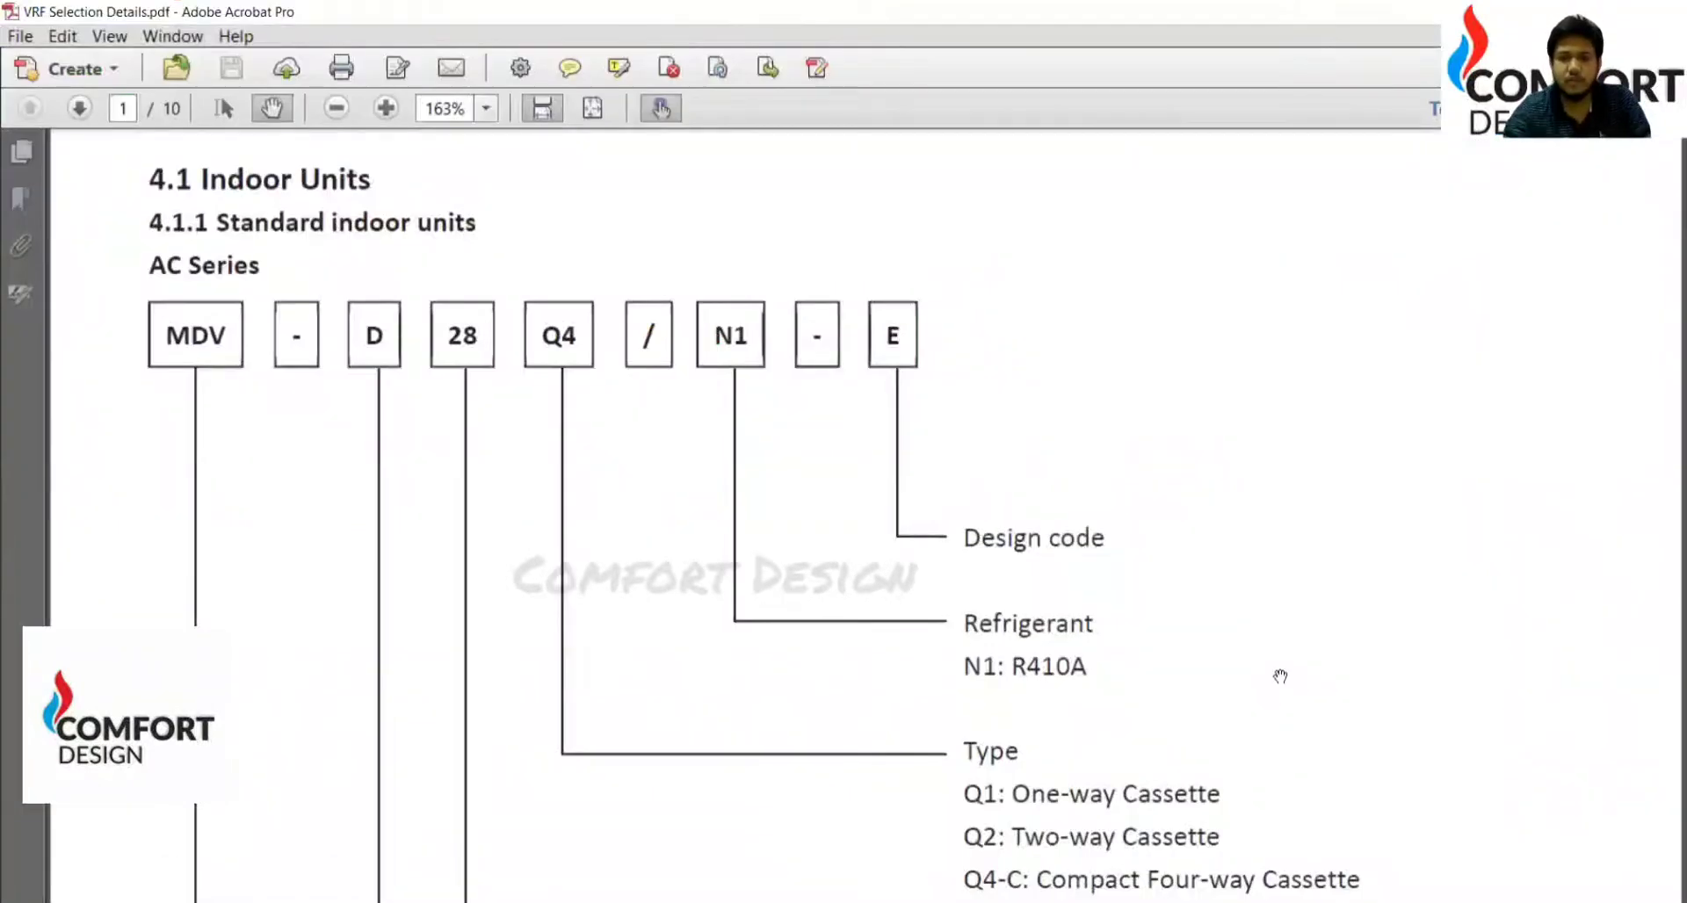
{"action": "scroll", "coordinate": [1280, 677], "scroll_direction": "down", "scroll_amount": 10}
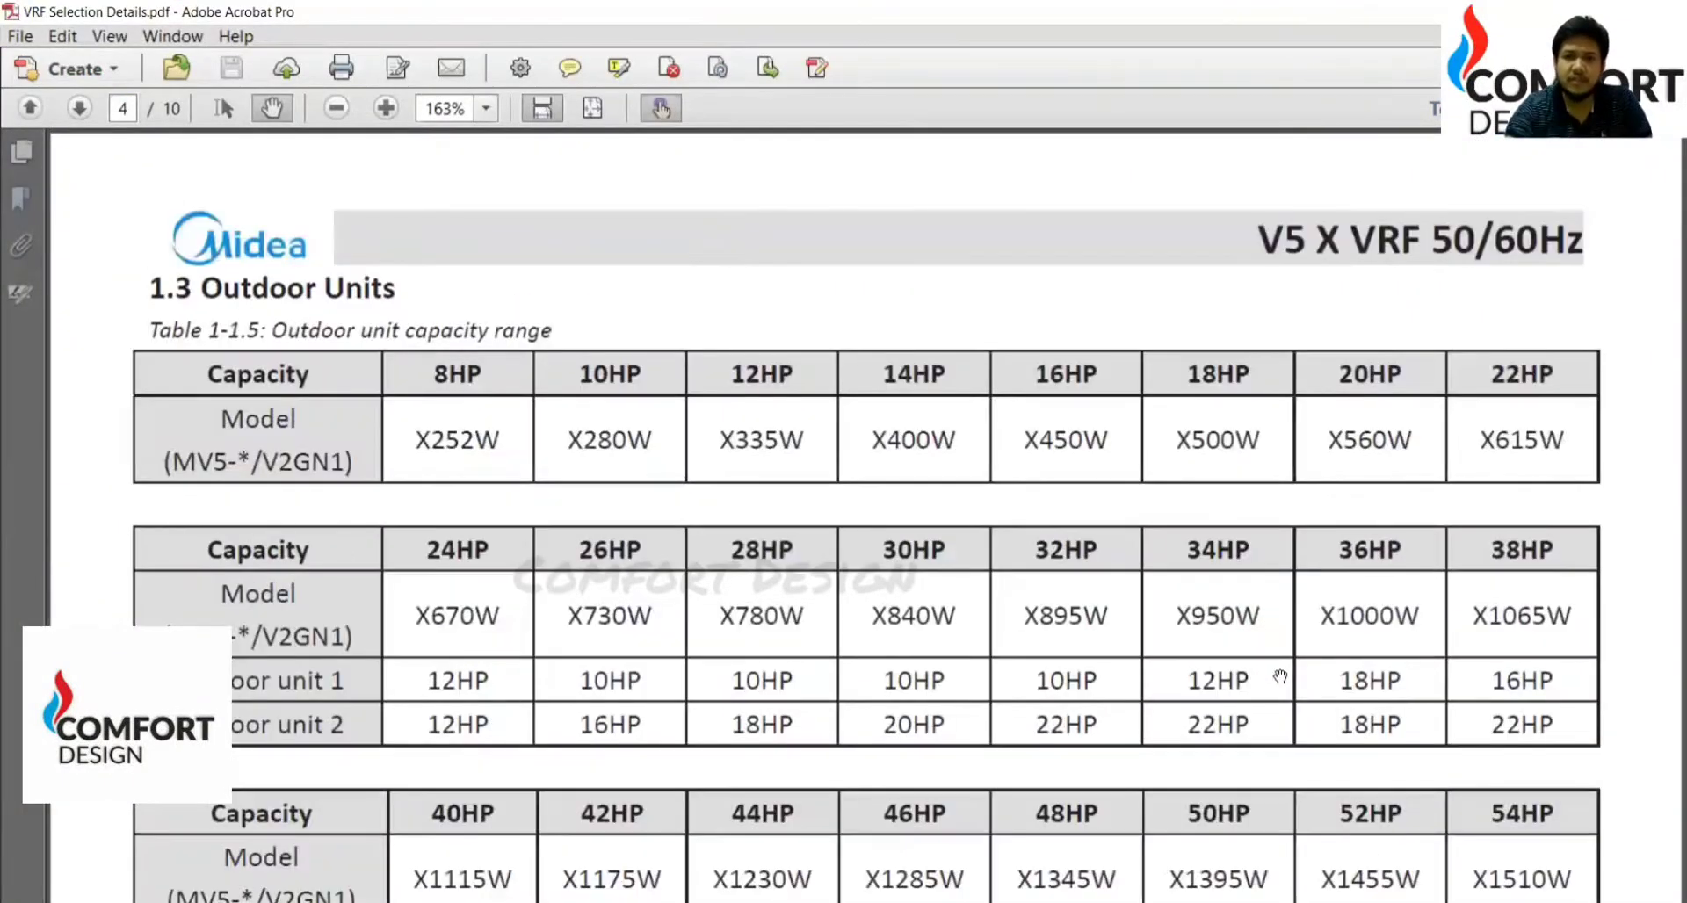
{"action": "scroll", "coordinate": [1280, 676], "scroll_direction": "down", "scroll_amount": 5}
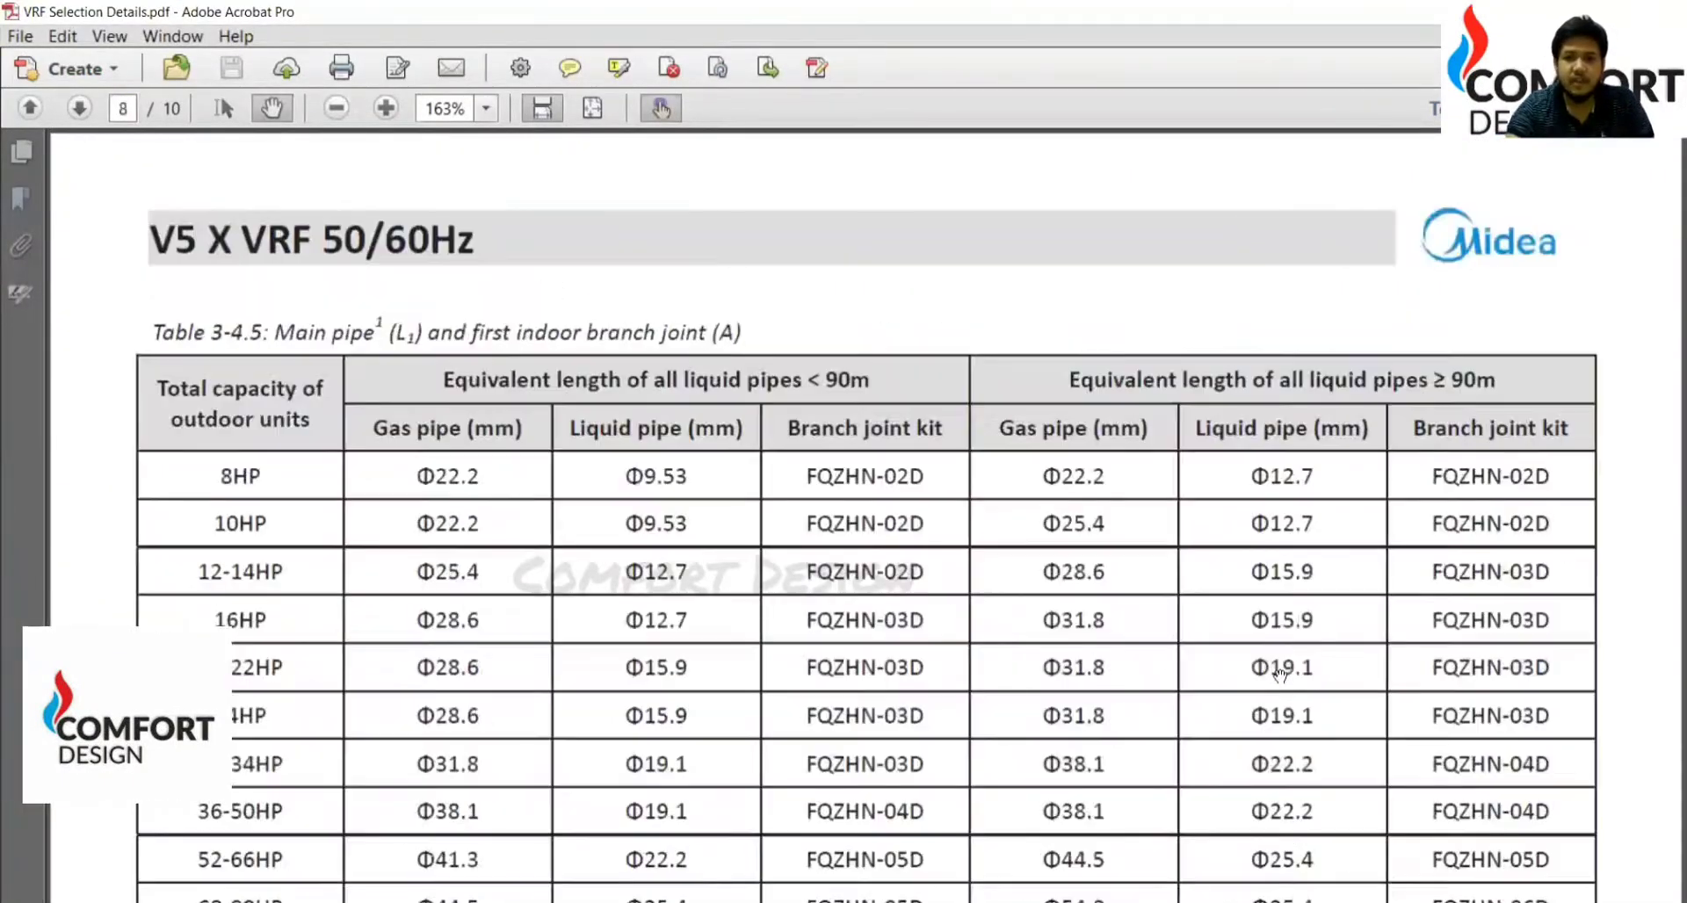
{"action": "scroll", "coordinate": [1281, 675], "scroll_direction": "up", "scroll_amount": 10}
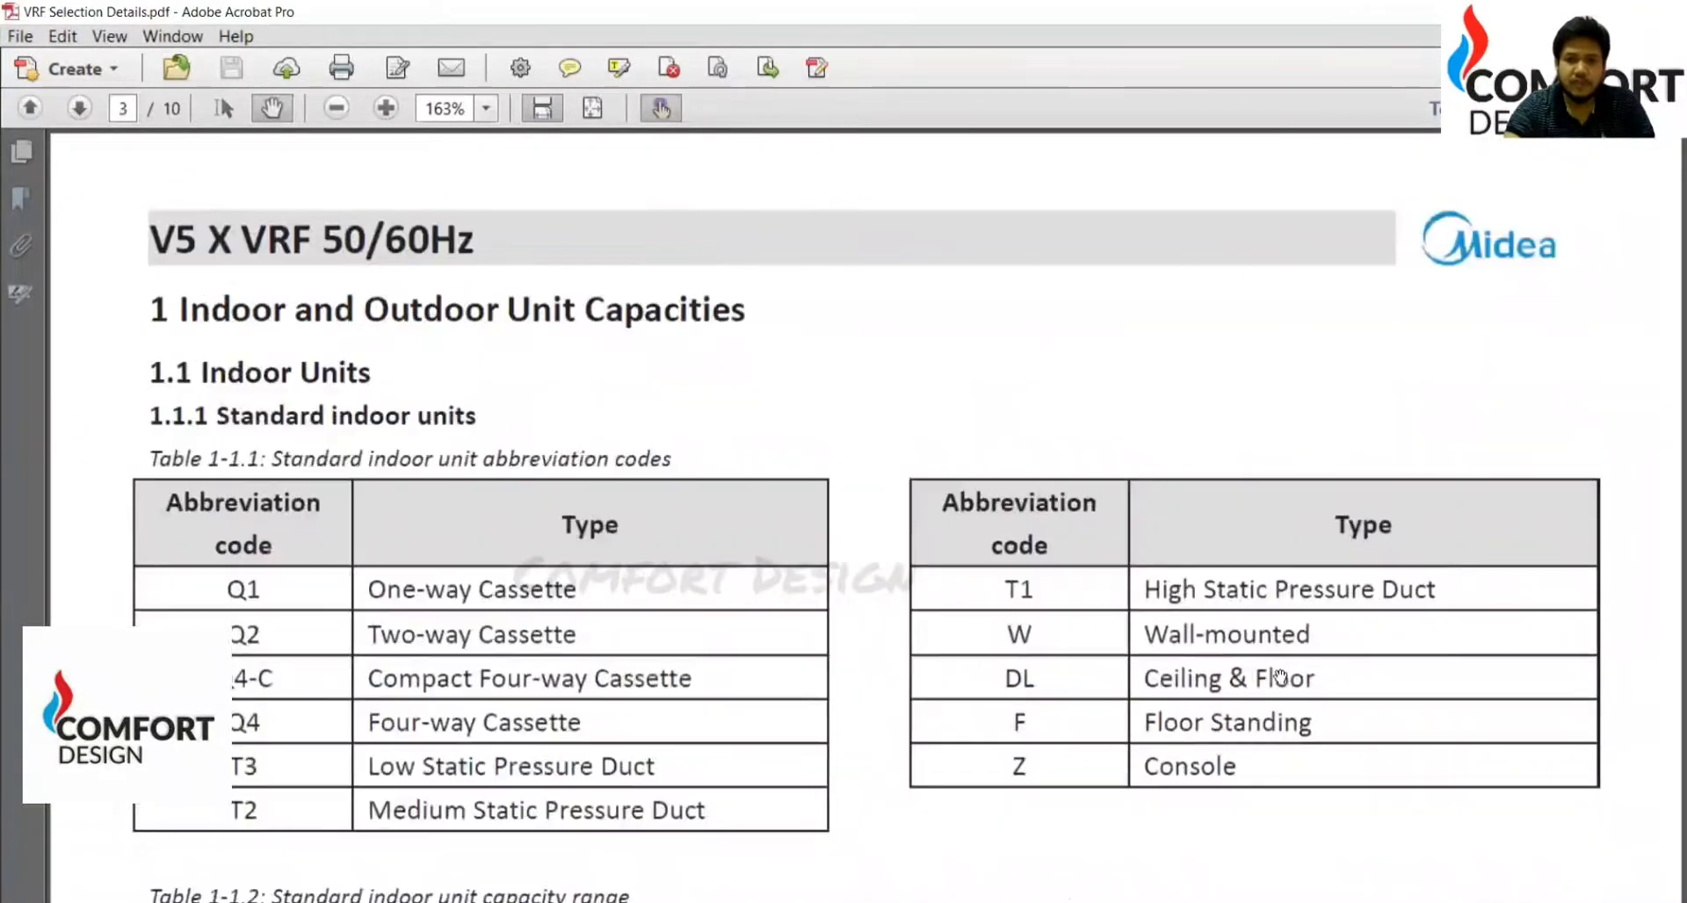
{"action": "scroll", "coordinate": [1280, 677], "scroll_direction": "up", "scroll_amount": 3}
{"action": "scroll", "coordinate": [1280, 676], "scroll_direction": "down", "scroll_amount": 6}
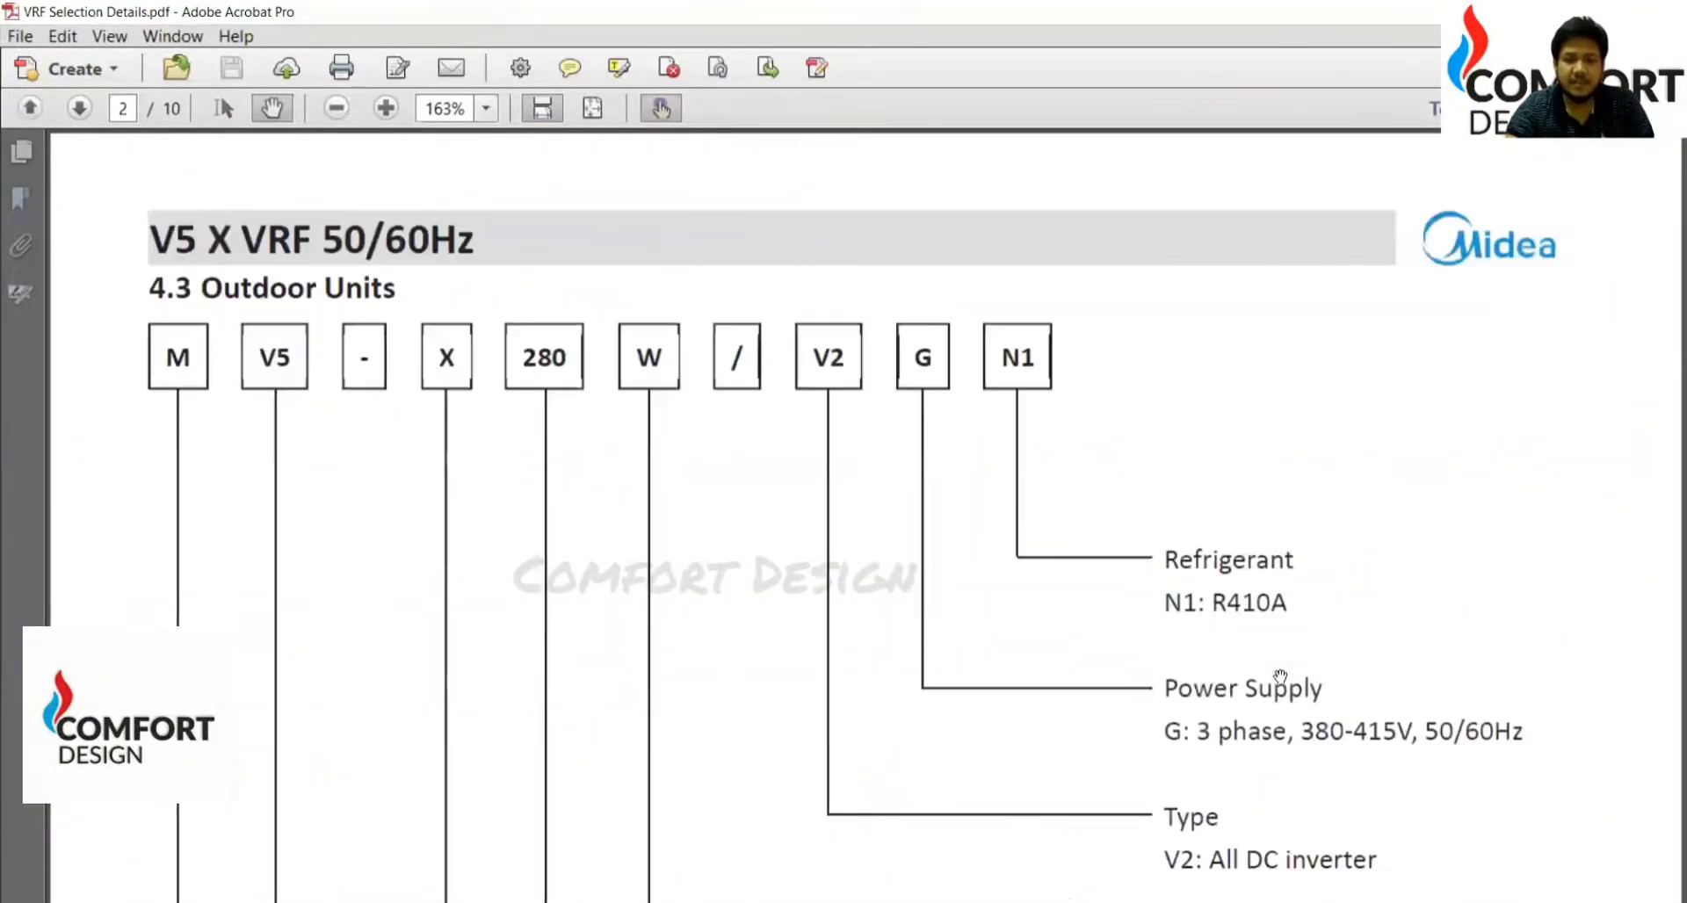
{"action": "scroll", "coordinate": [1280, 674], "scroll_direction": "down", "scroll_amount": 5}
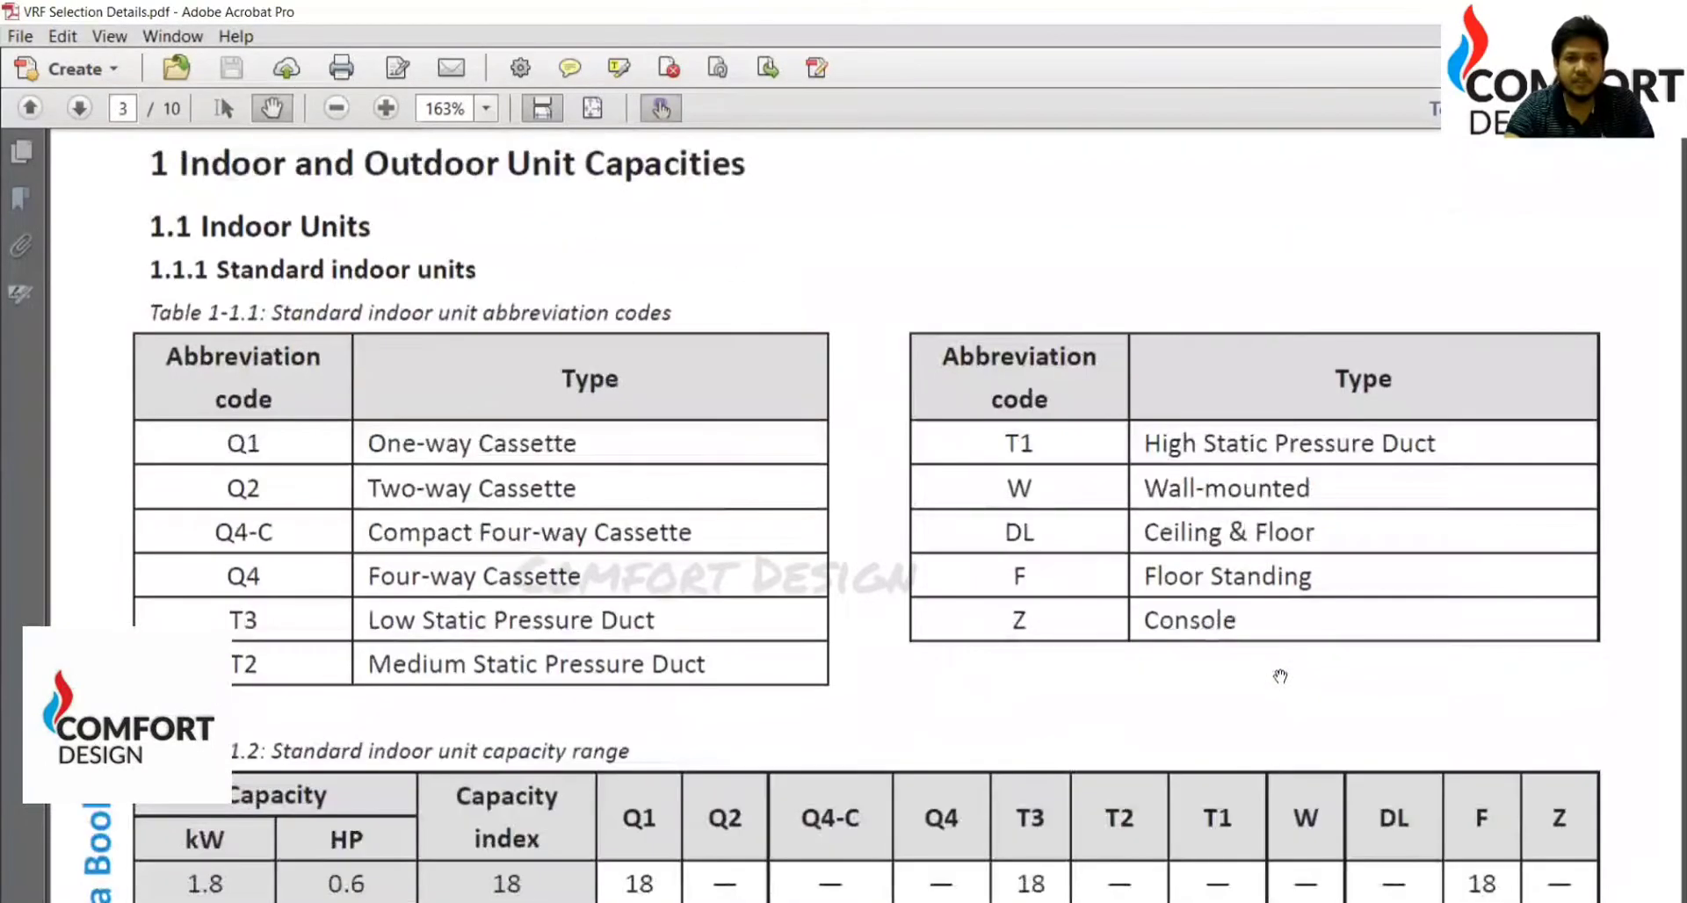
Step: Examine the standard indoor unit capacity range table together with the abbreviation codes, down to the largest capacities
{"action": "scroll", "coordinate": [1281, 676], "scroll_direction": "down", "scroll_amount": 4}
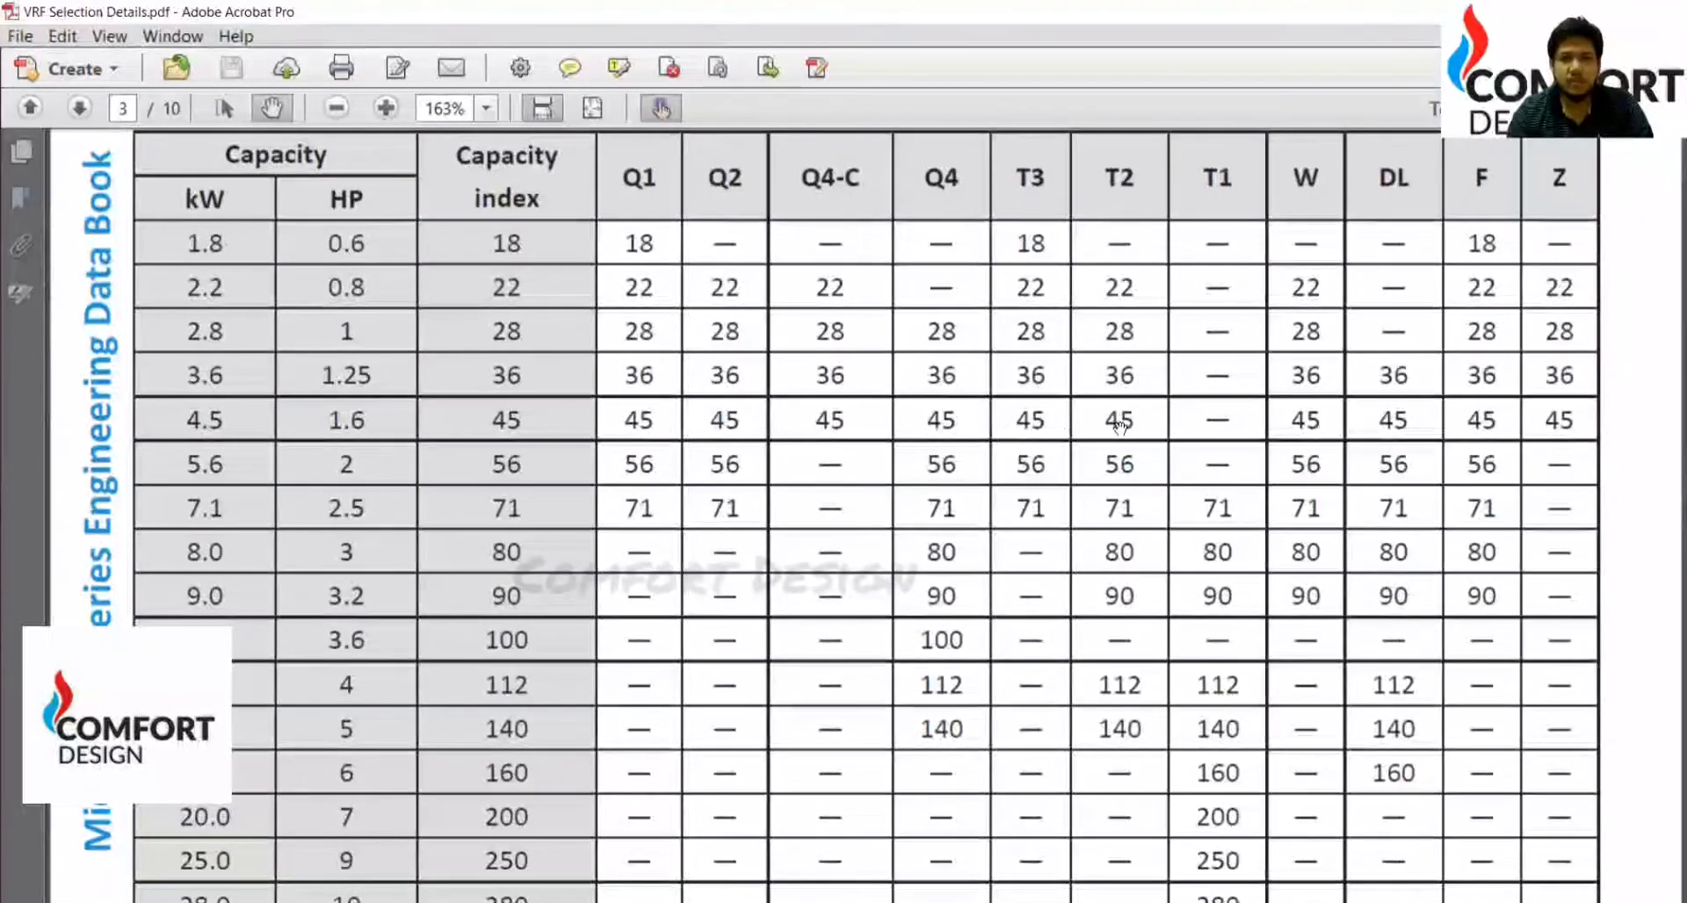
{"action": "scroll", "coordinate": [1035, 610], "scroll_direction": "up", "scroll_amount": 5}
{"action": "scroll", "coordinate": [1033, 611], "scroll_direction": "up", "scroll_amount": 1}
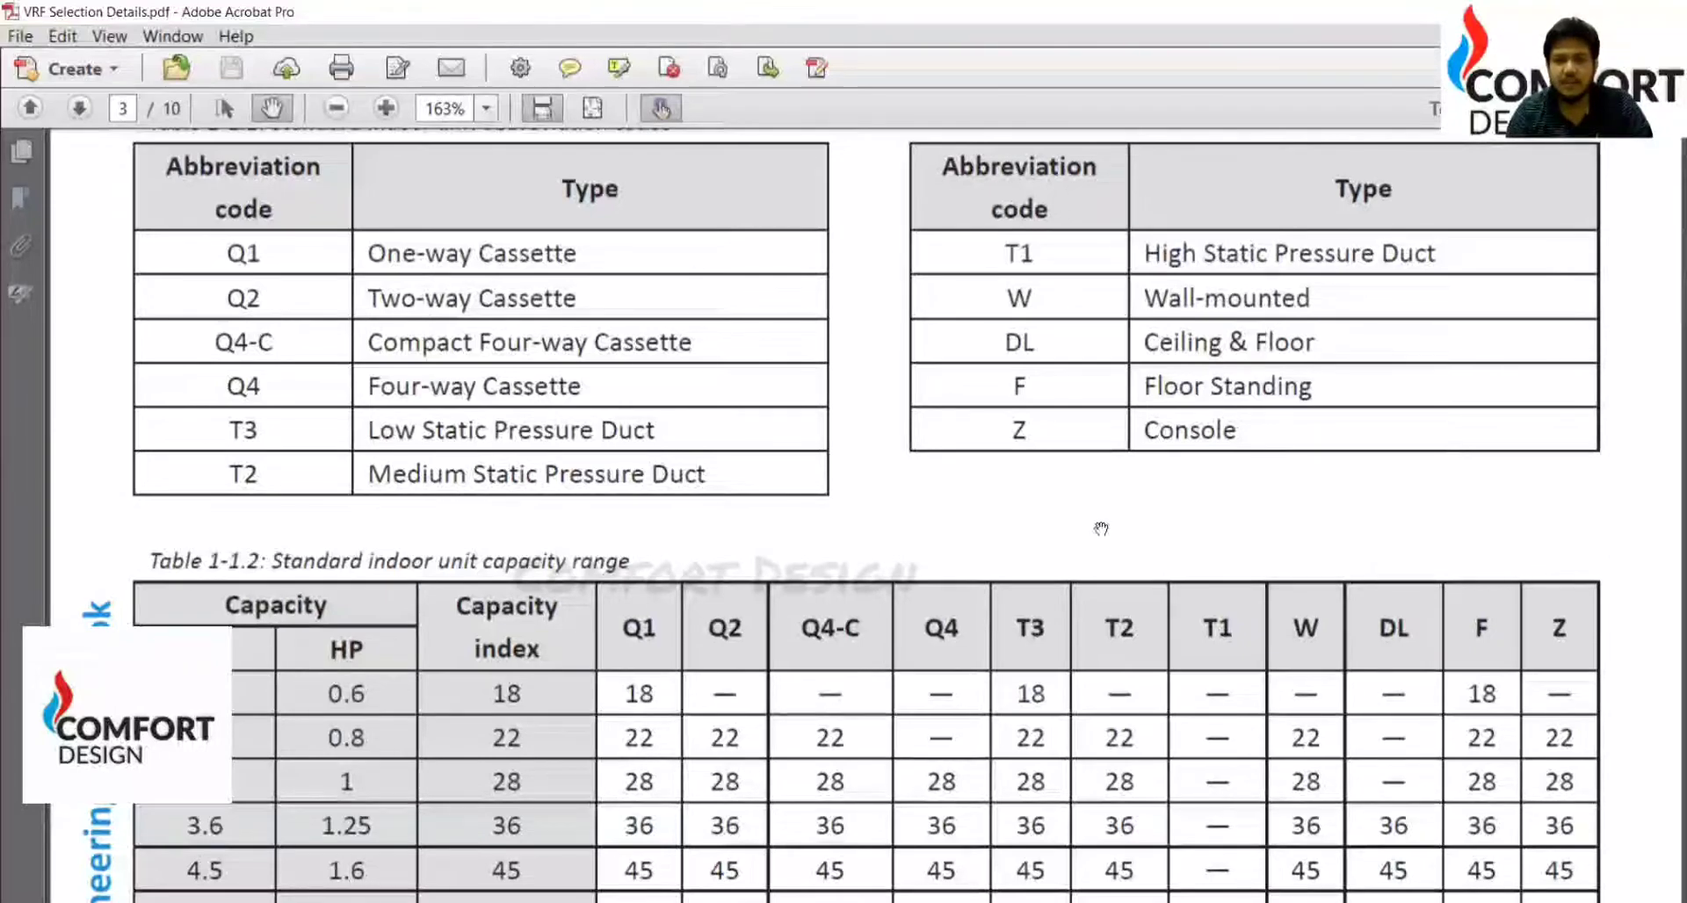
{"action": "scroll", "coordinate": [1205, 523], "scroll_direction": "down", "scroll_amount": 5}
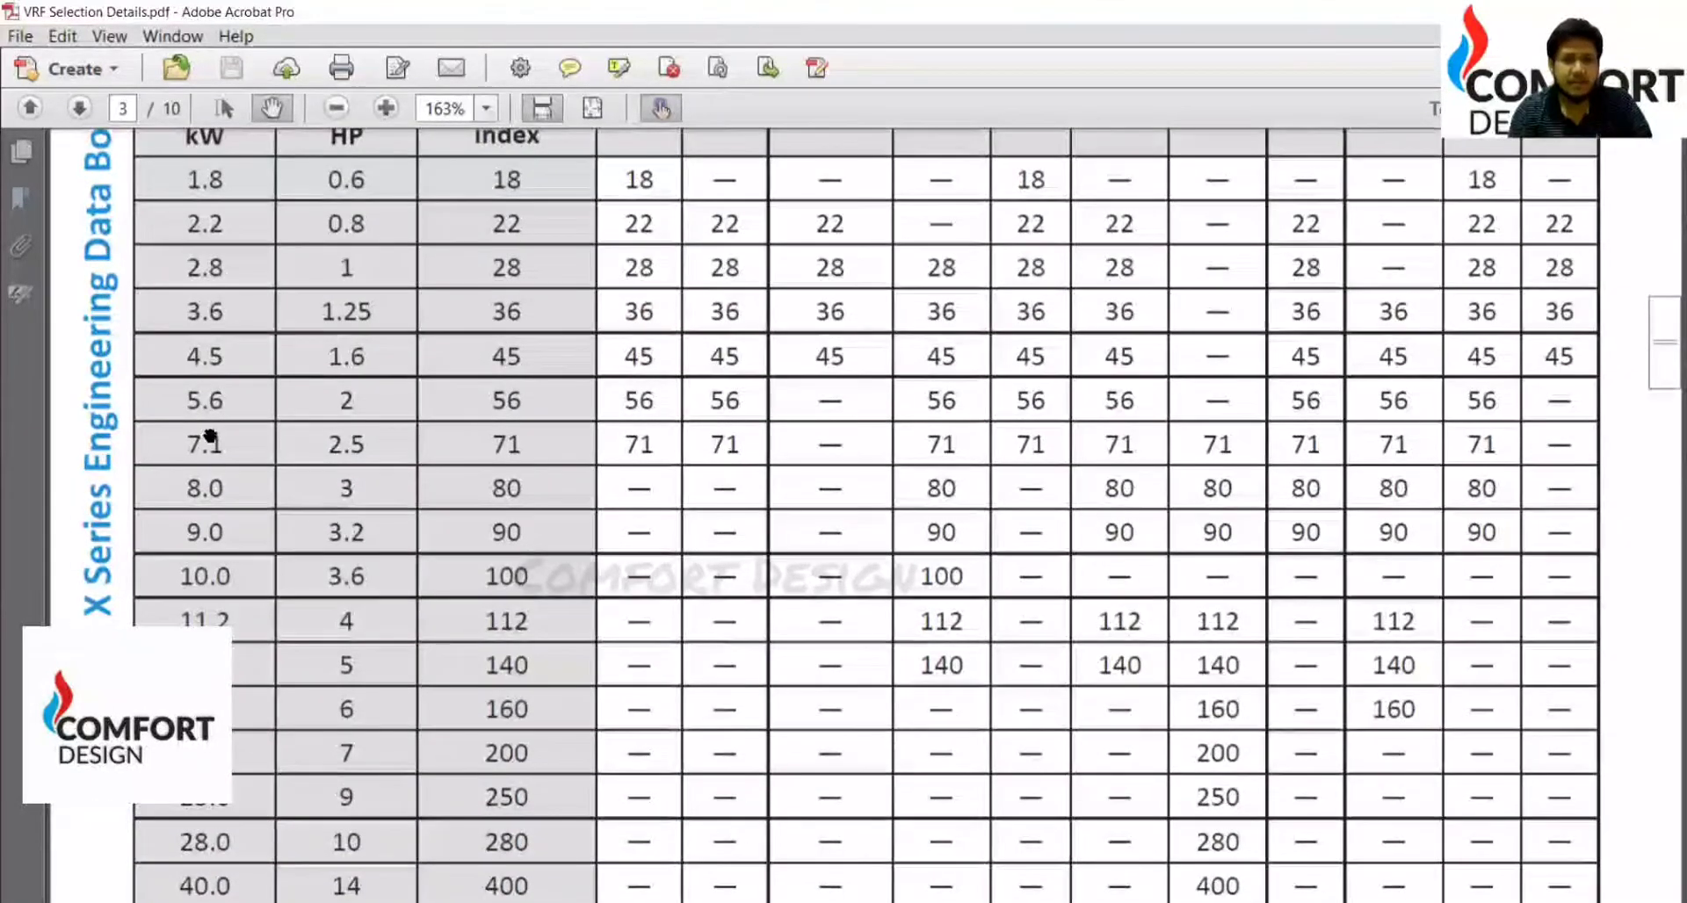
{"action": "scroll", "coordinate": [264, 615], "scroll_direction": "down", "scroll_amount": 2}
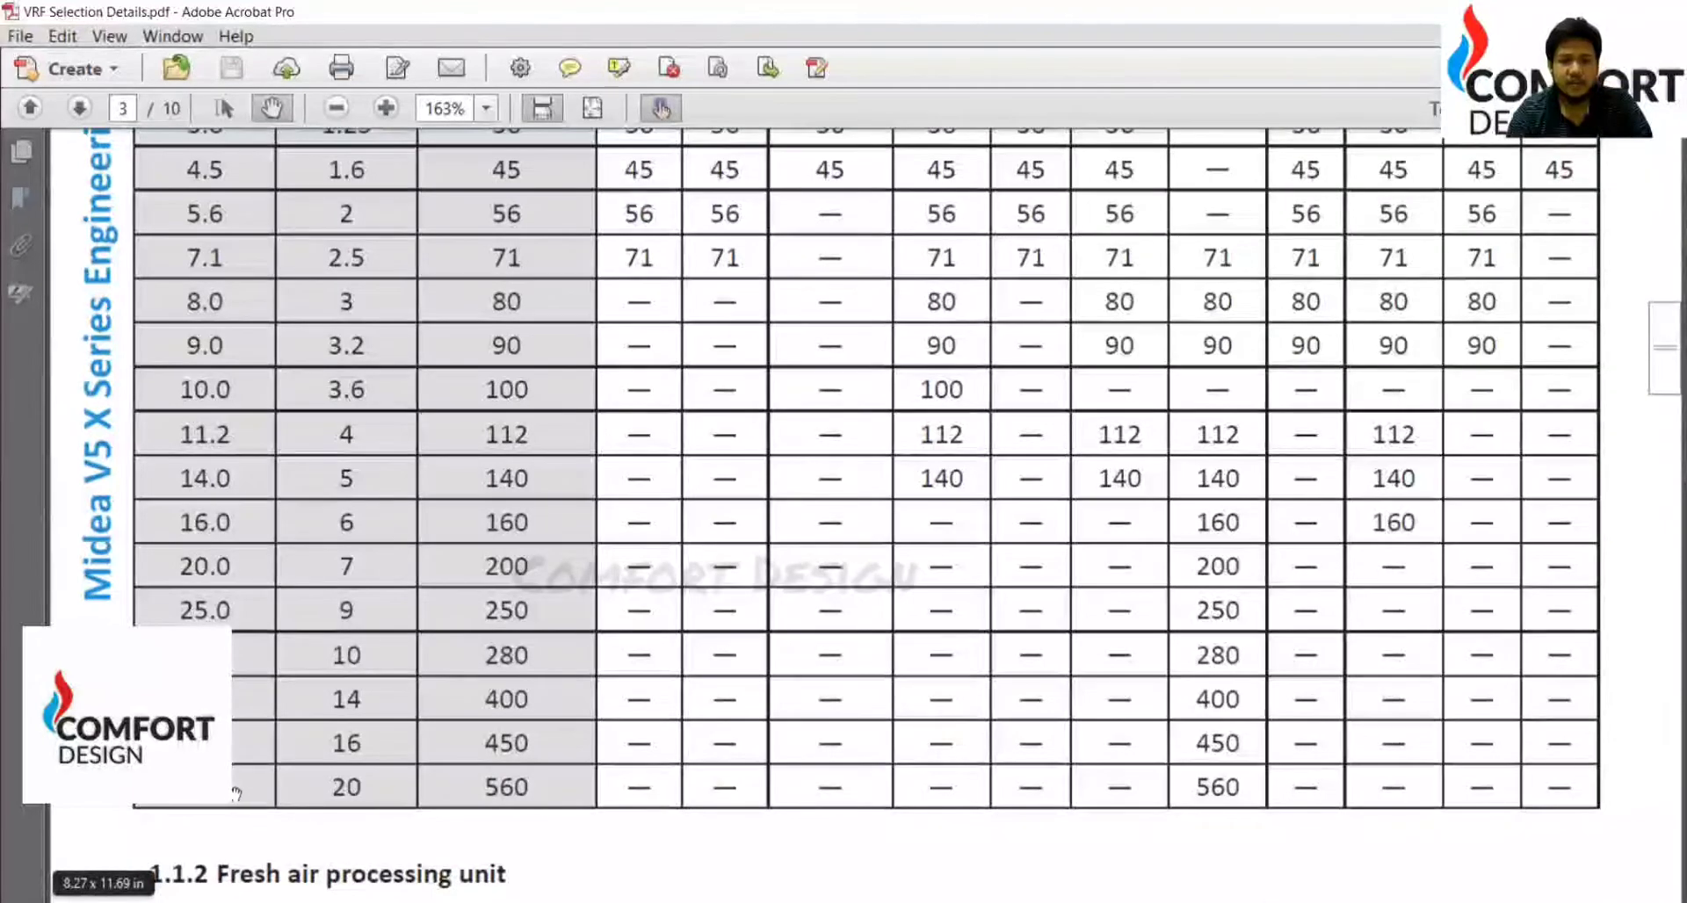
{"action": "scroll", "coordinate": [751, 492], "scroll_direction": "up", "scroll_amount": 1}
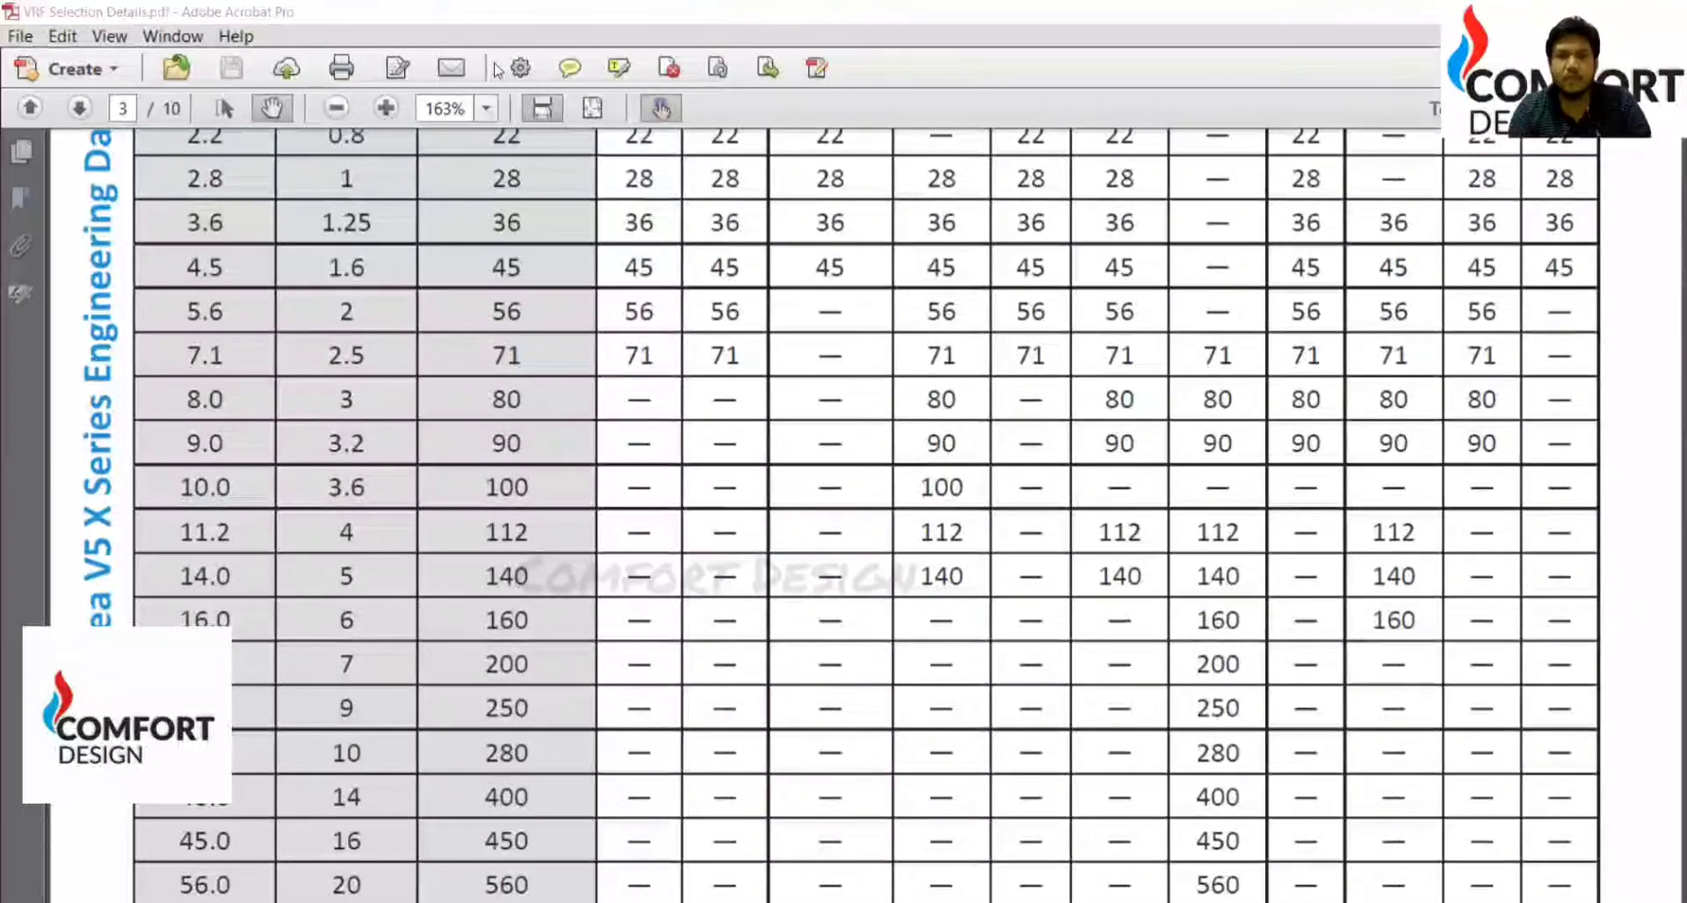
Step: Return to the Excel summary and compare the selected unit capacities with the cooling capacities of Class Room 1 and Class Room 2
{"action": "key", "text": "alt+Tab"}
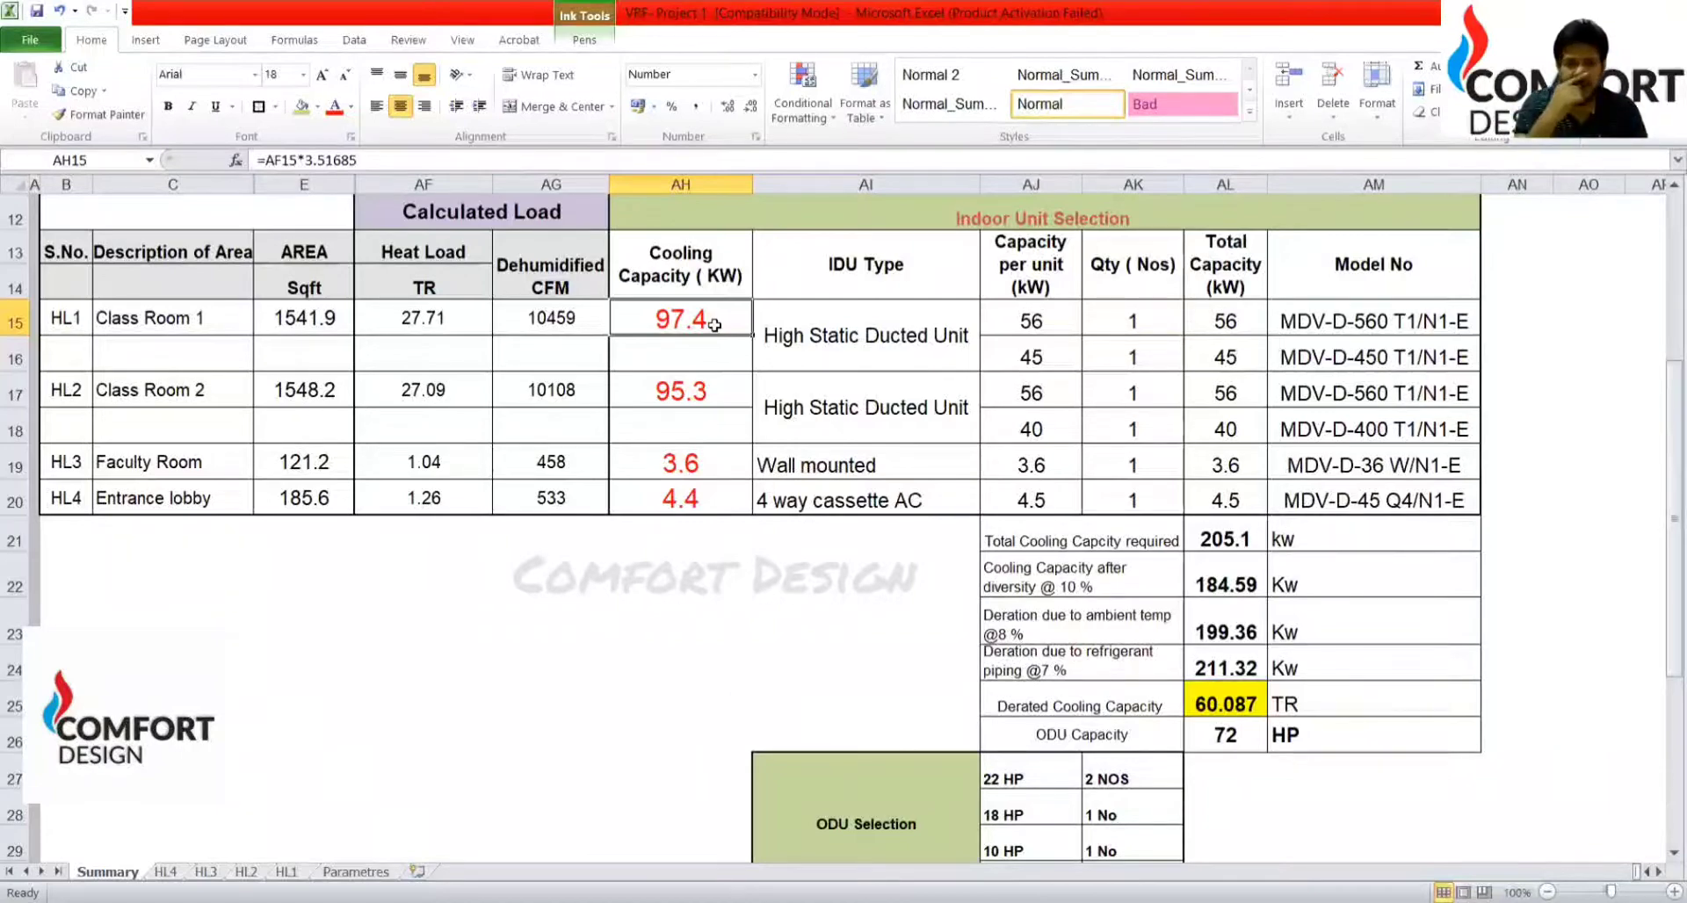
{"action": "left_click", "coordinate": [1061, 353]}
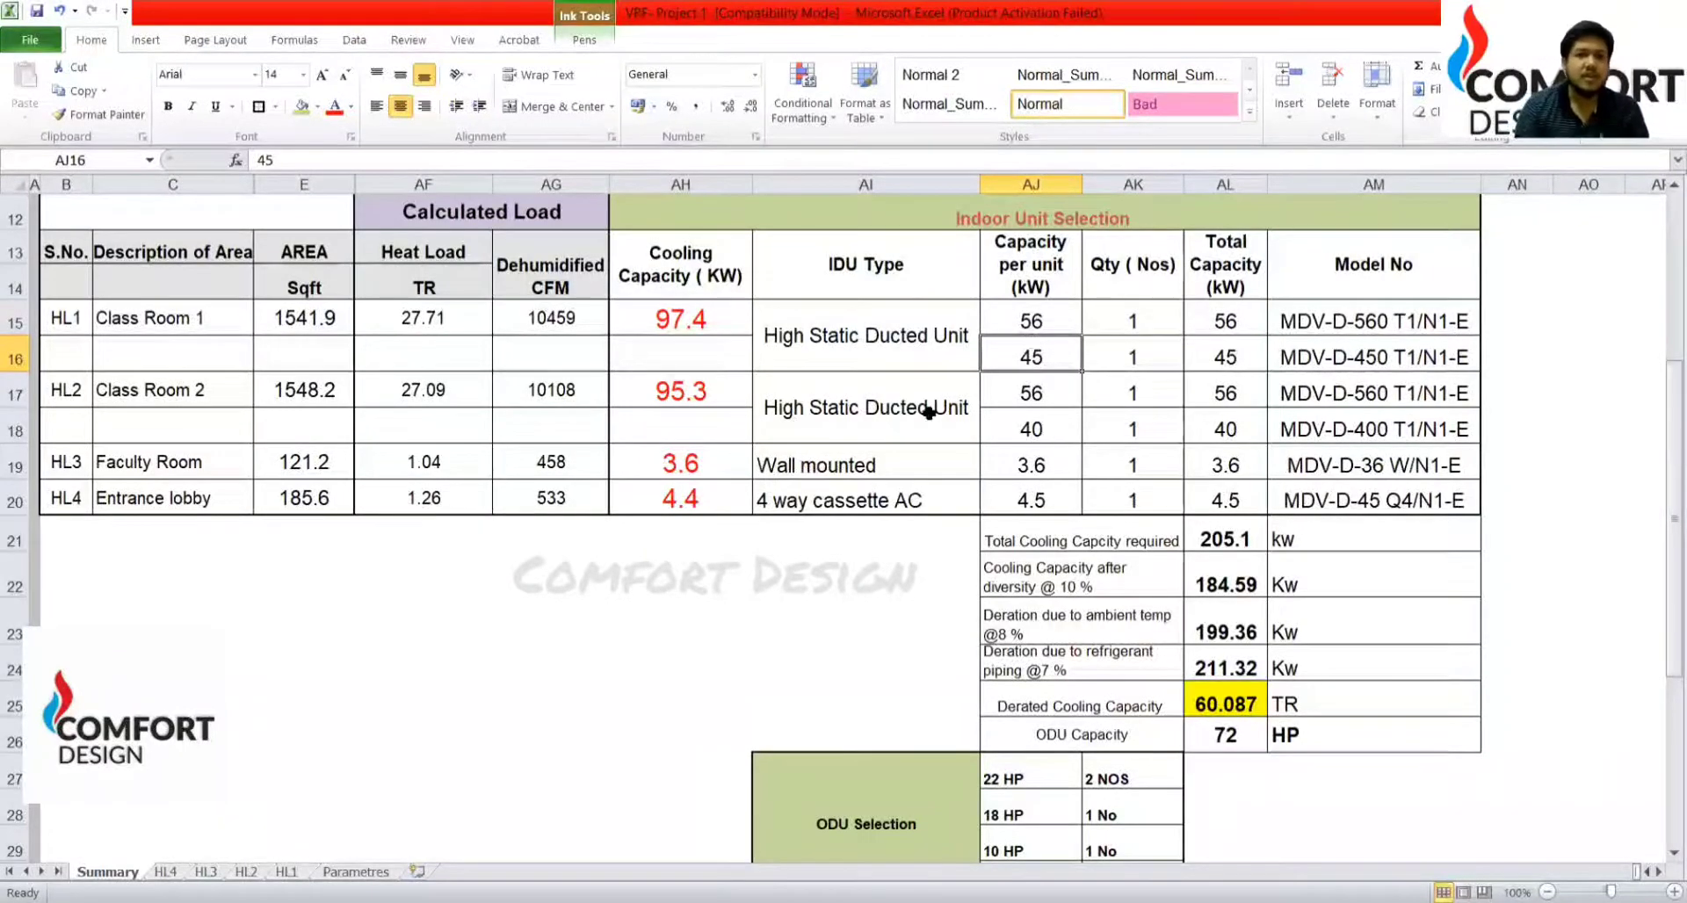
{"action": "left_click", "coordinate": [674, 396]}
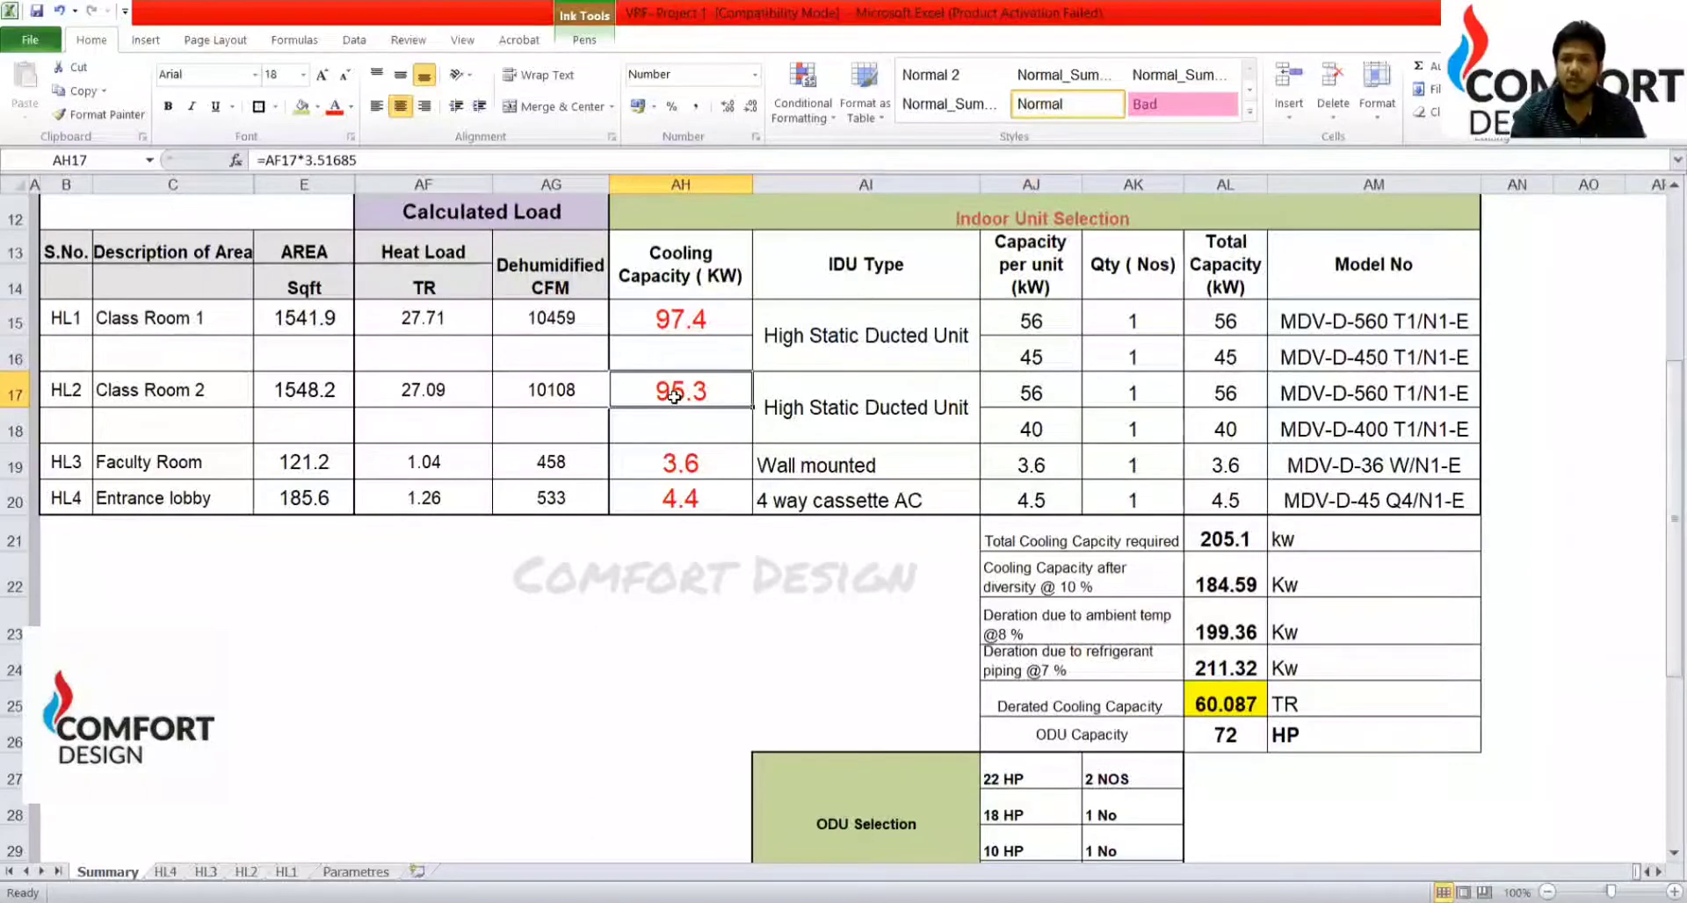
{"action": "left_click", "coordinate": [1039, 387]}
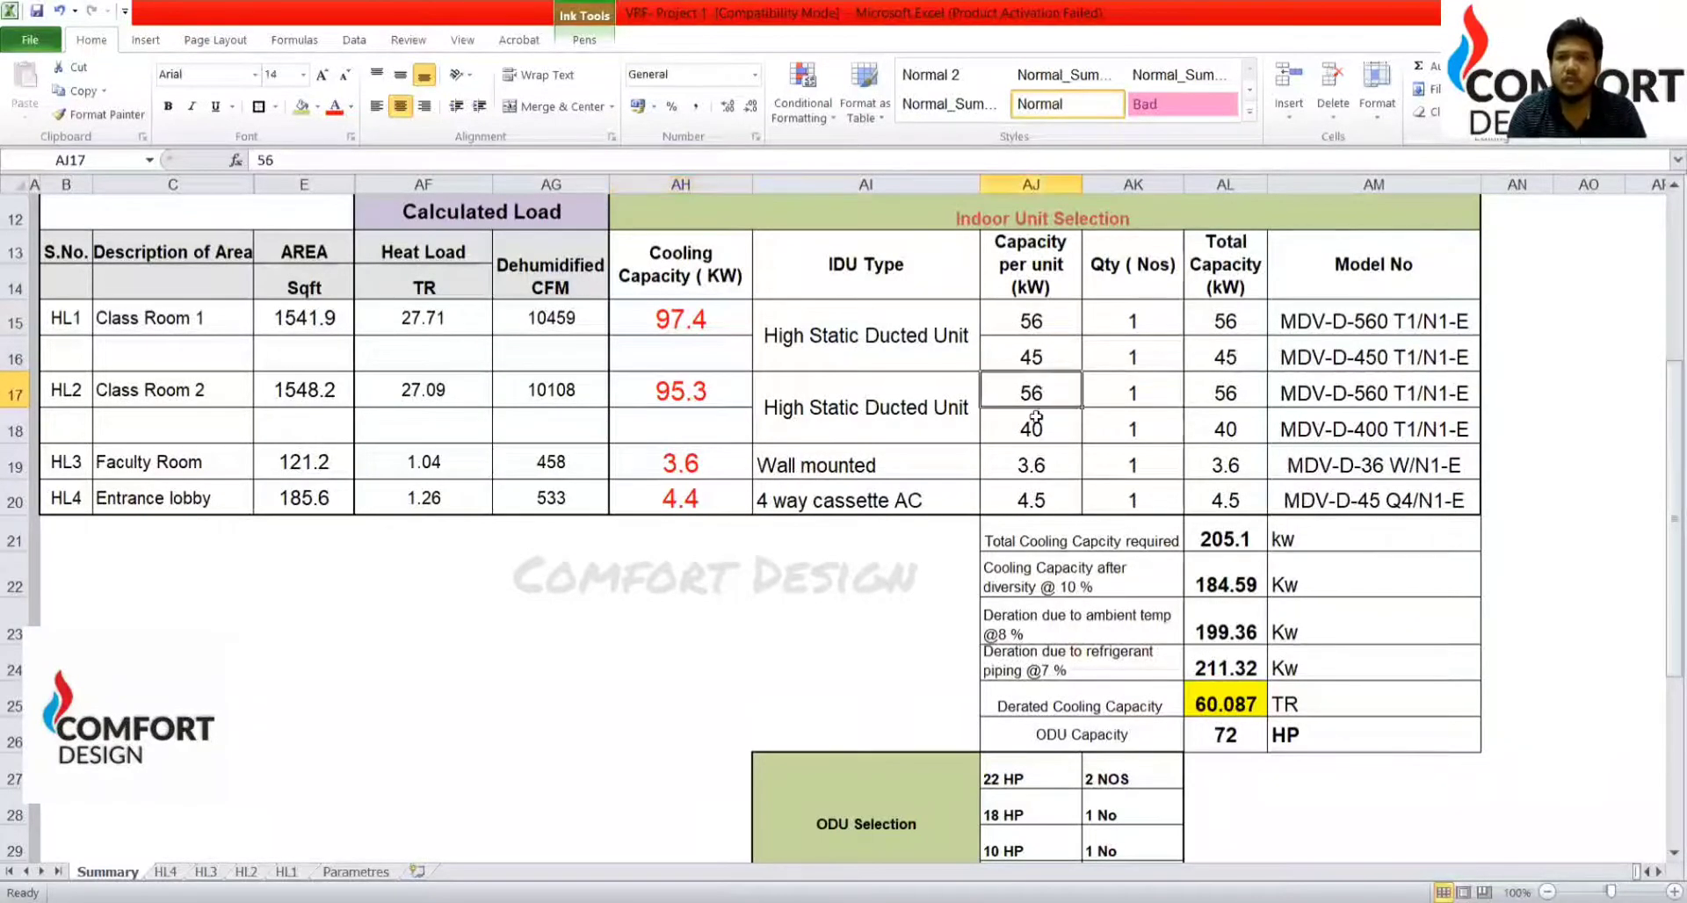
{"action": "left_click", "coordinate": [1036, 429]}
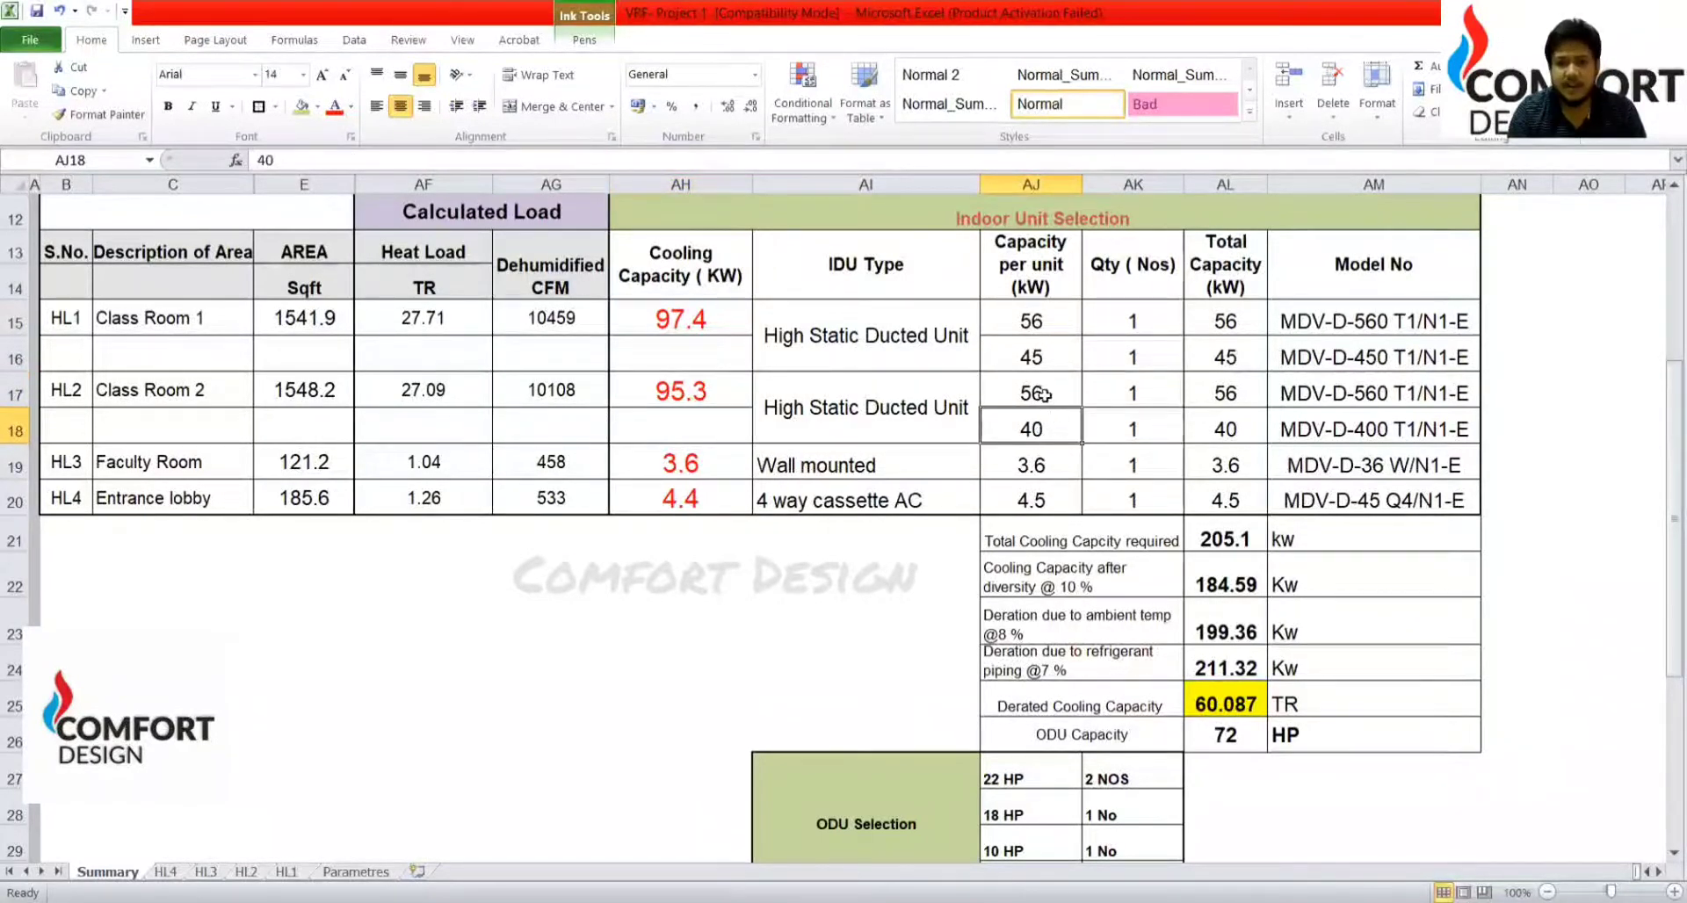
Step: Compare the required cooling capacity with the selected unit capacity for the Faculty Room and the Entrance lobby
{"action": "left_click", "coordinate": [660, 472]}
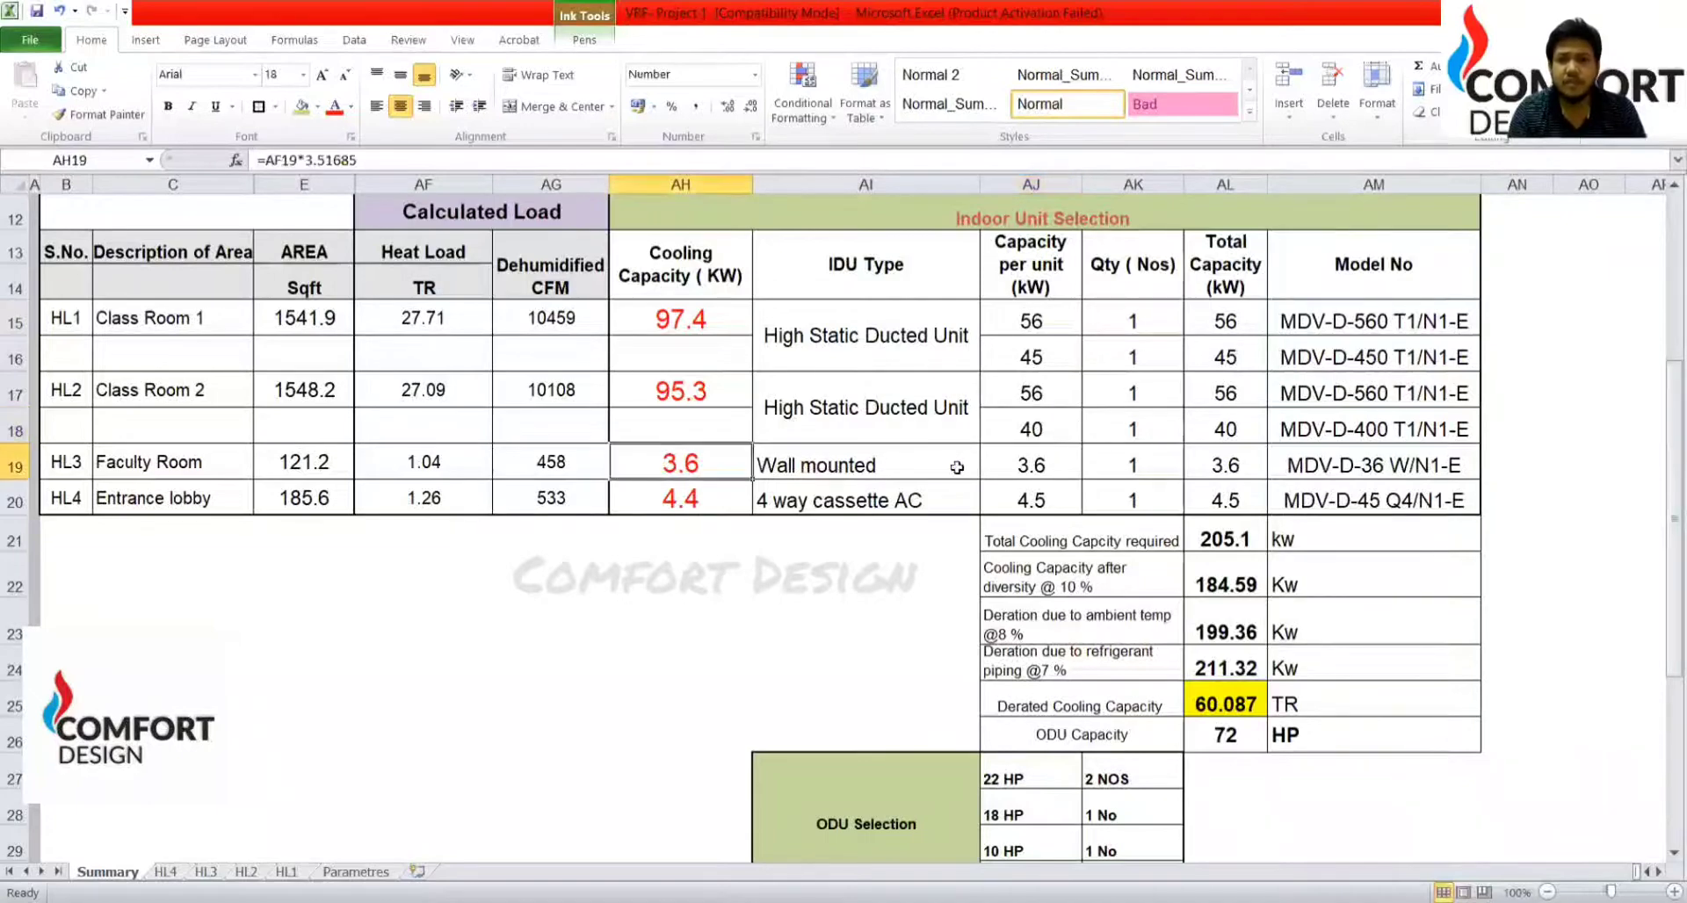
{"action": "left_click", "coordinate": [1088, 459]}
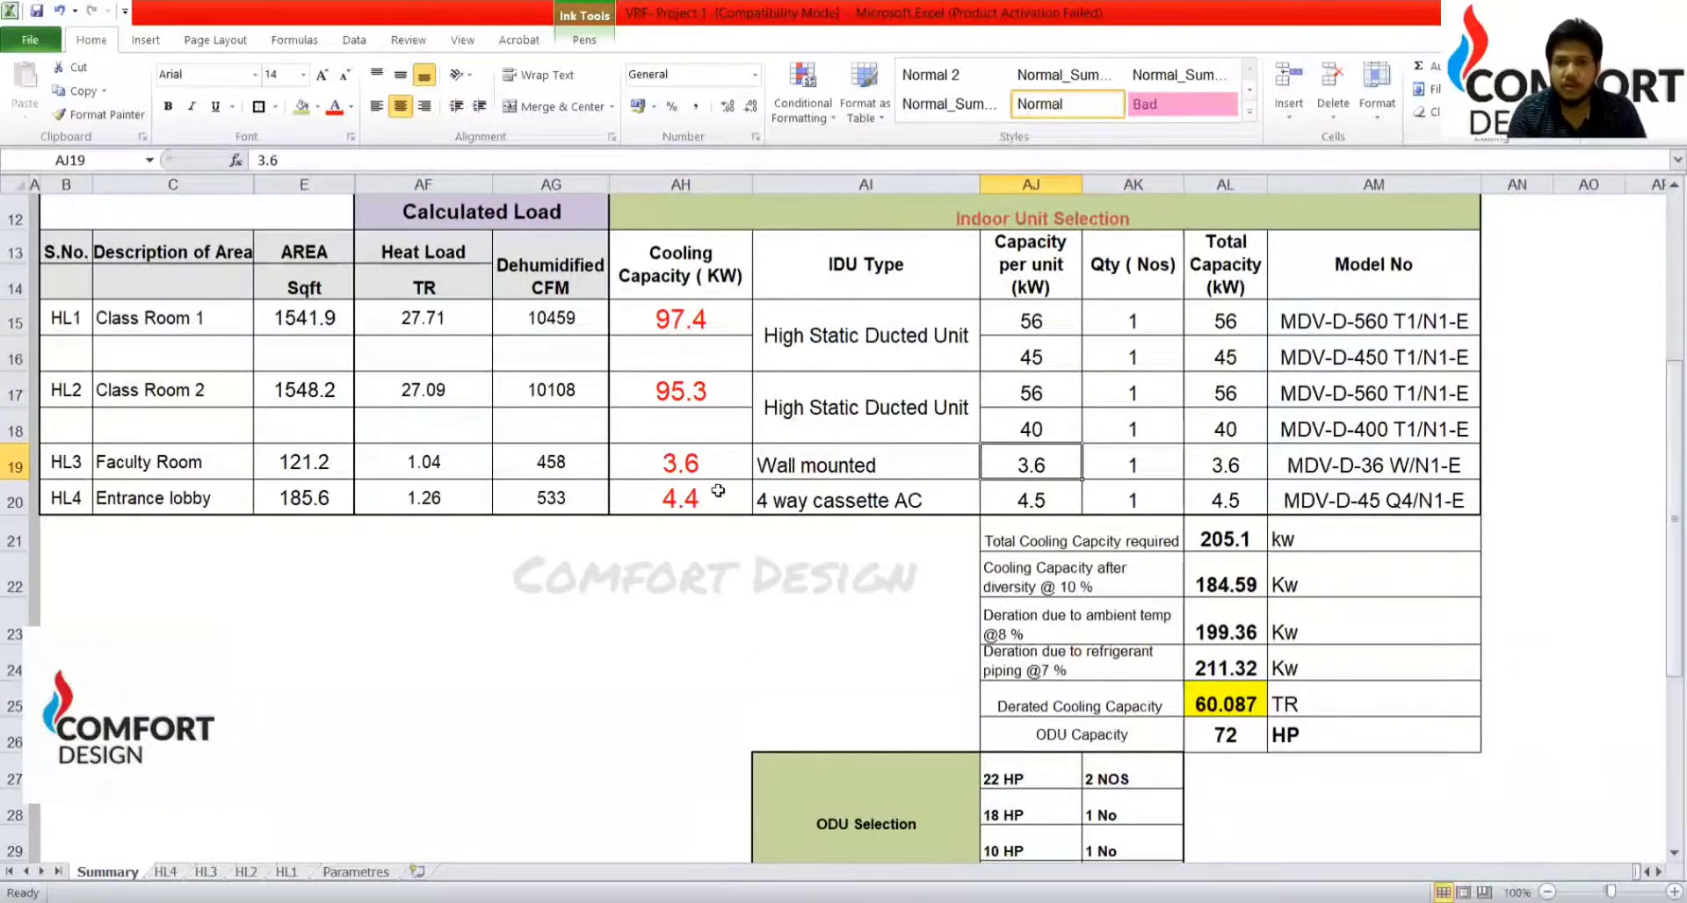
{"action": "left_click", "coordinate": [665, 513]}
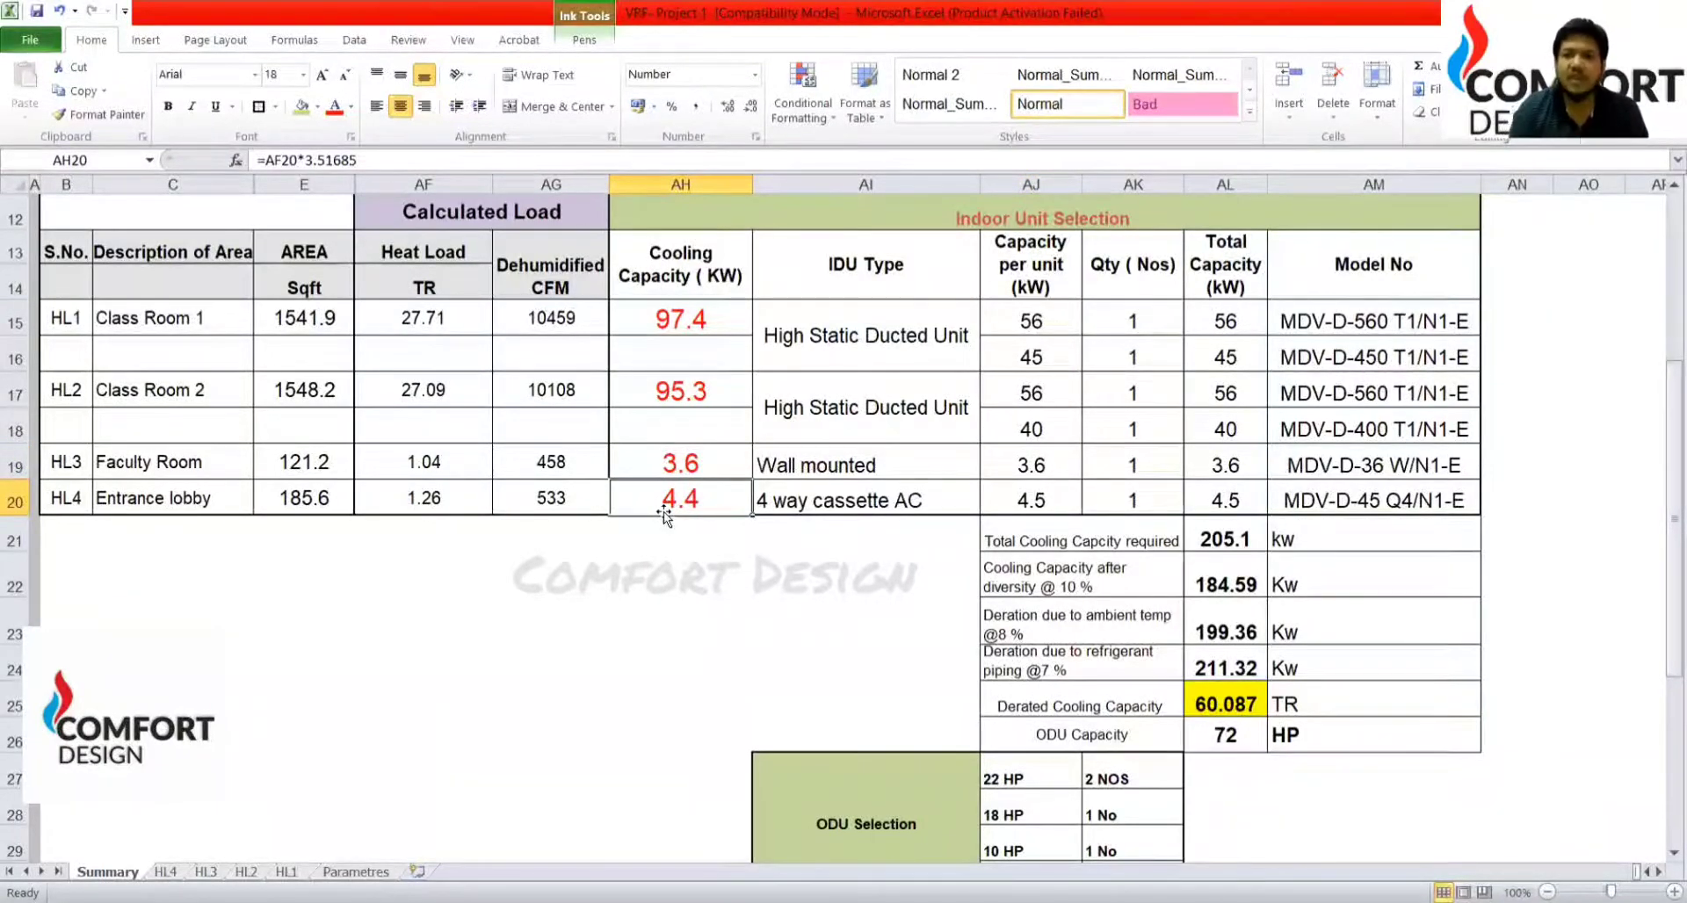
{"action": "left_click", "coordinate": [995, 504]}
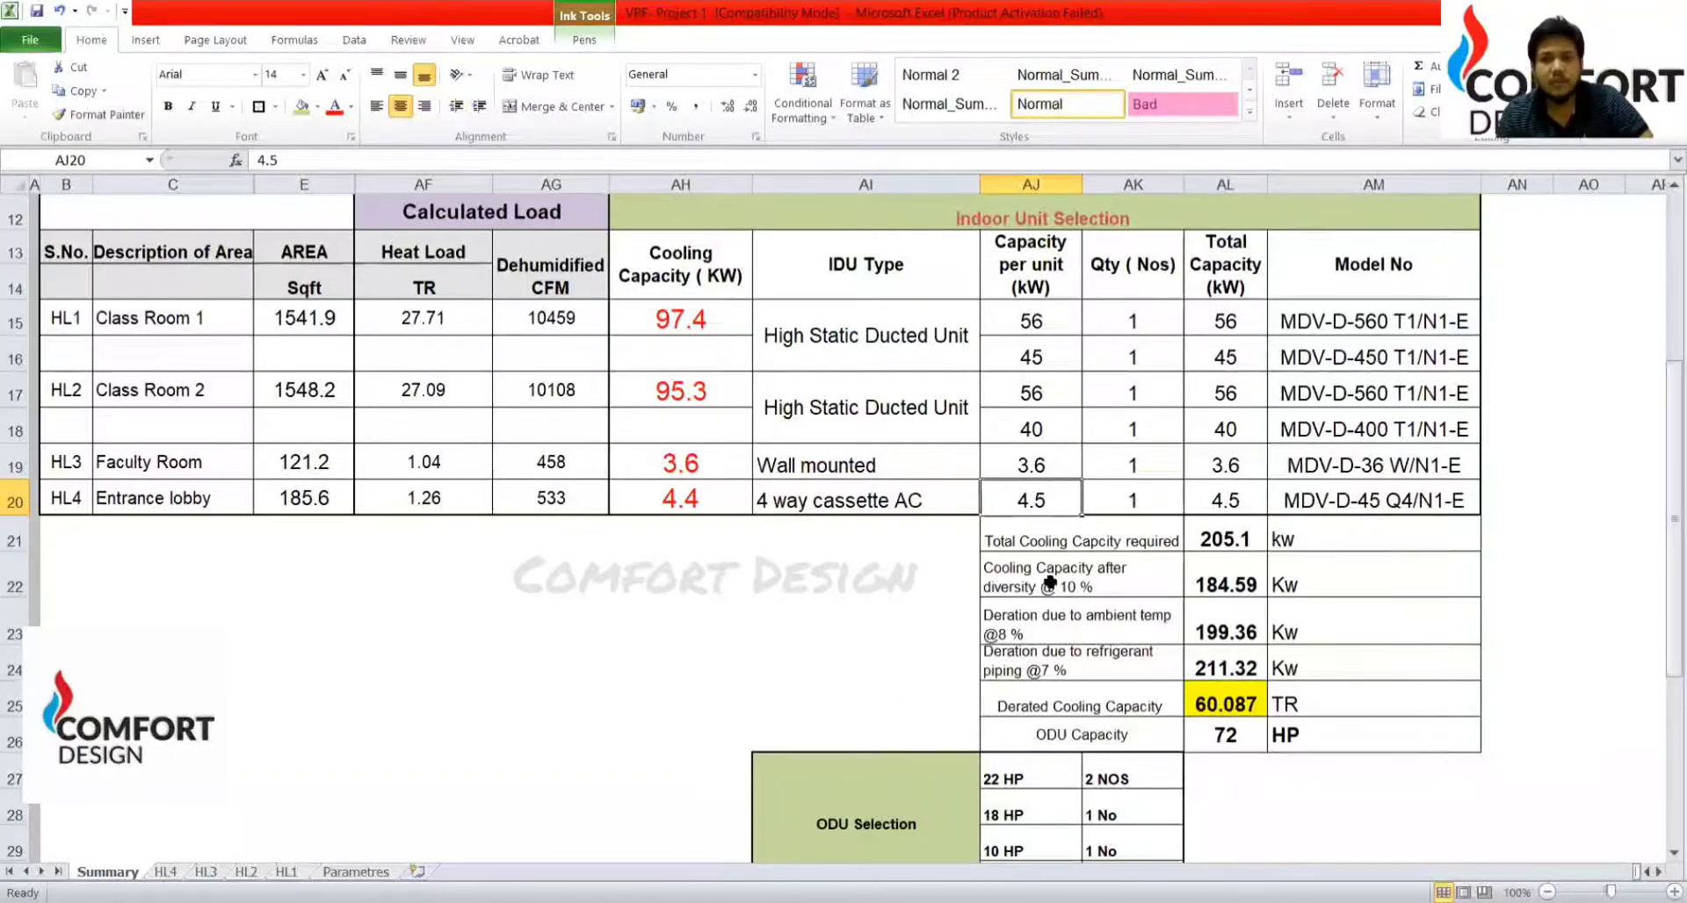
Step: Inspect the formulas for total cooling capacity, diversity, and the ambient temperature and refrigerant piping derations
{"action": "left_click", "coordinate": [1213, 550]}
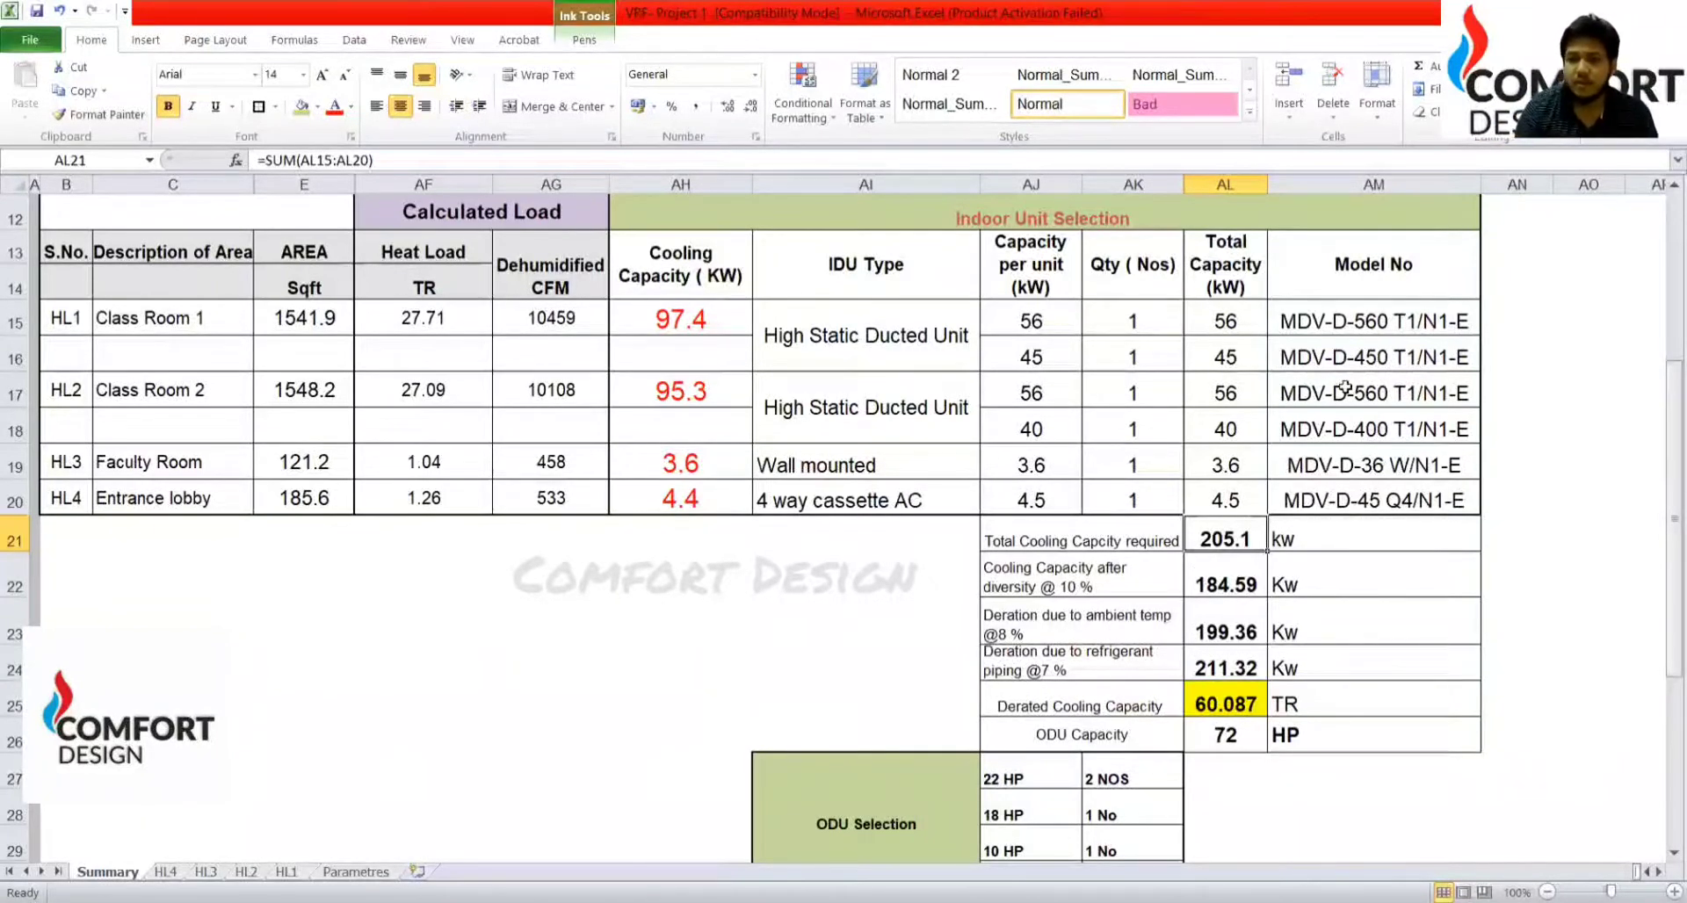
{"action": "left_click", "coordinate": [1236, 583]}
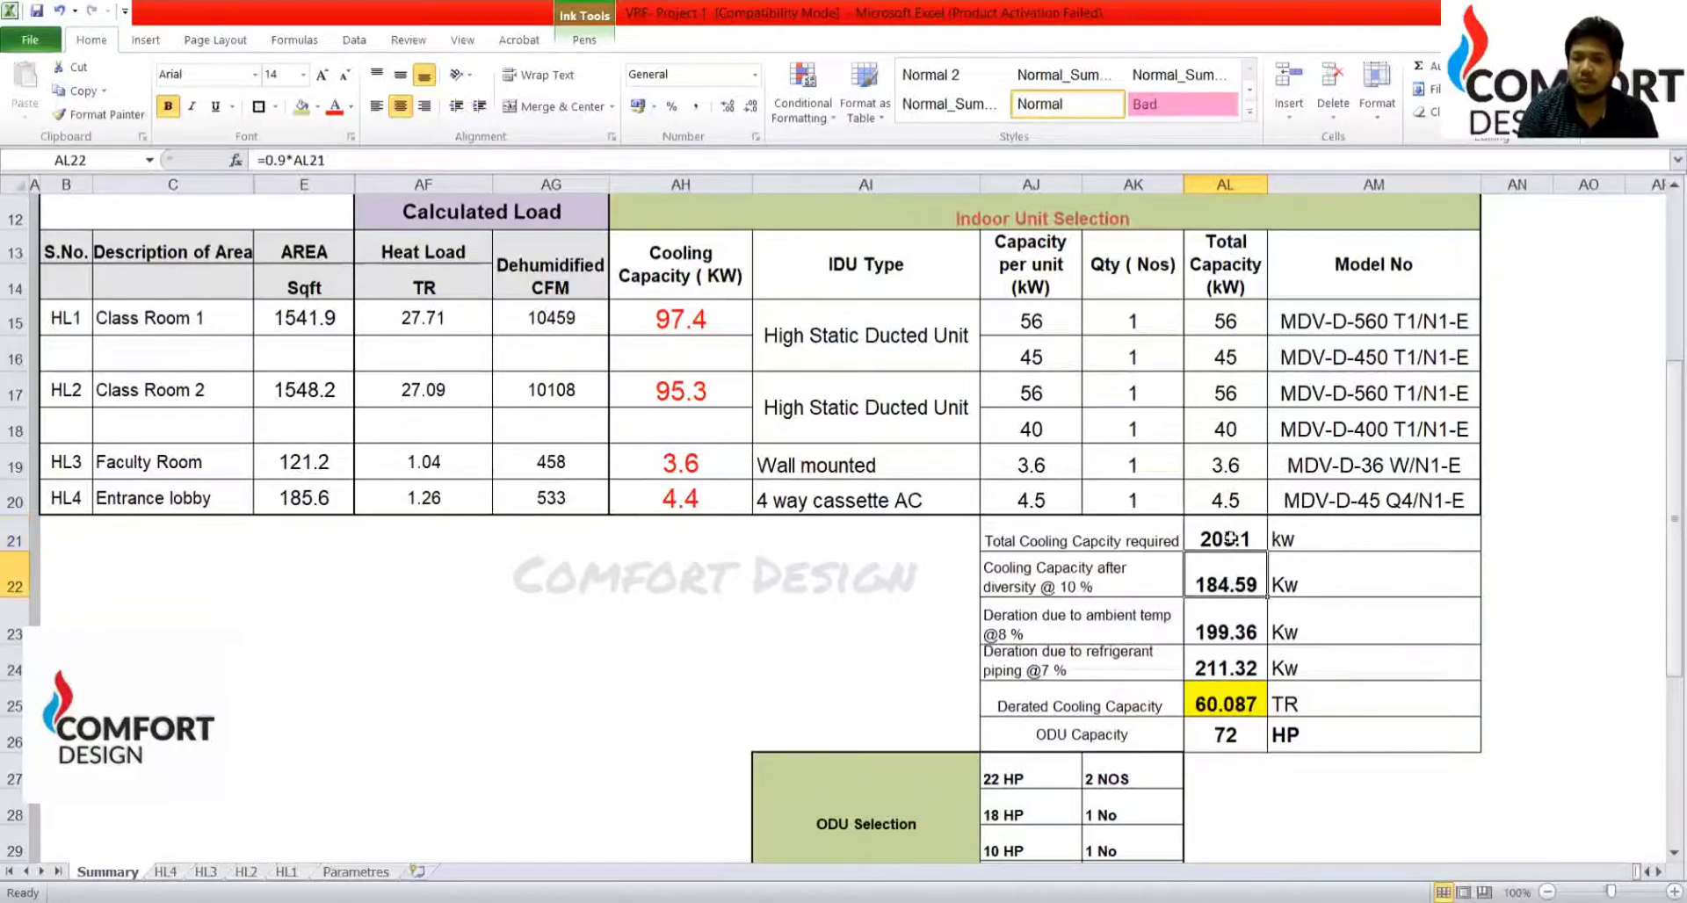
{"action": "left_click", "coordinate": [1038, 633]}
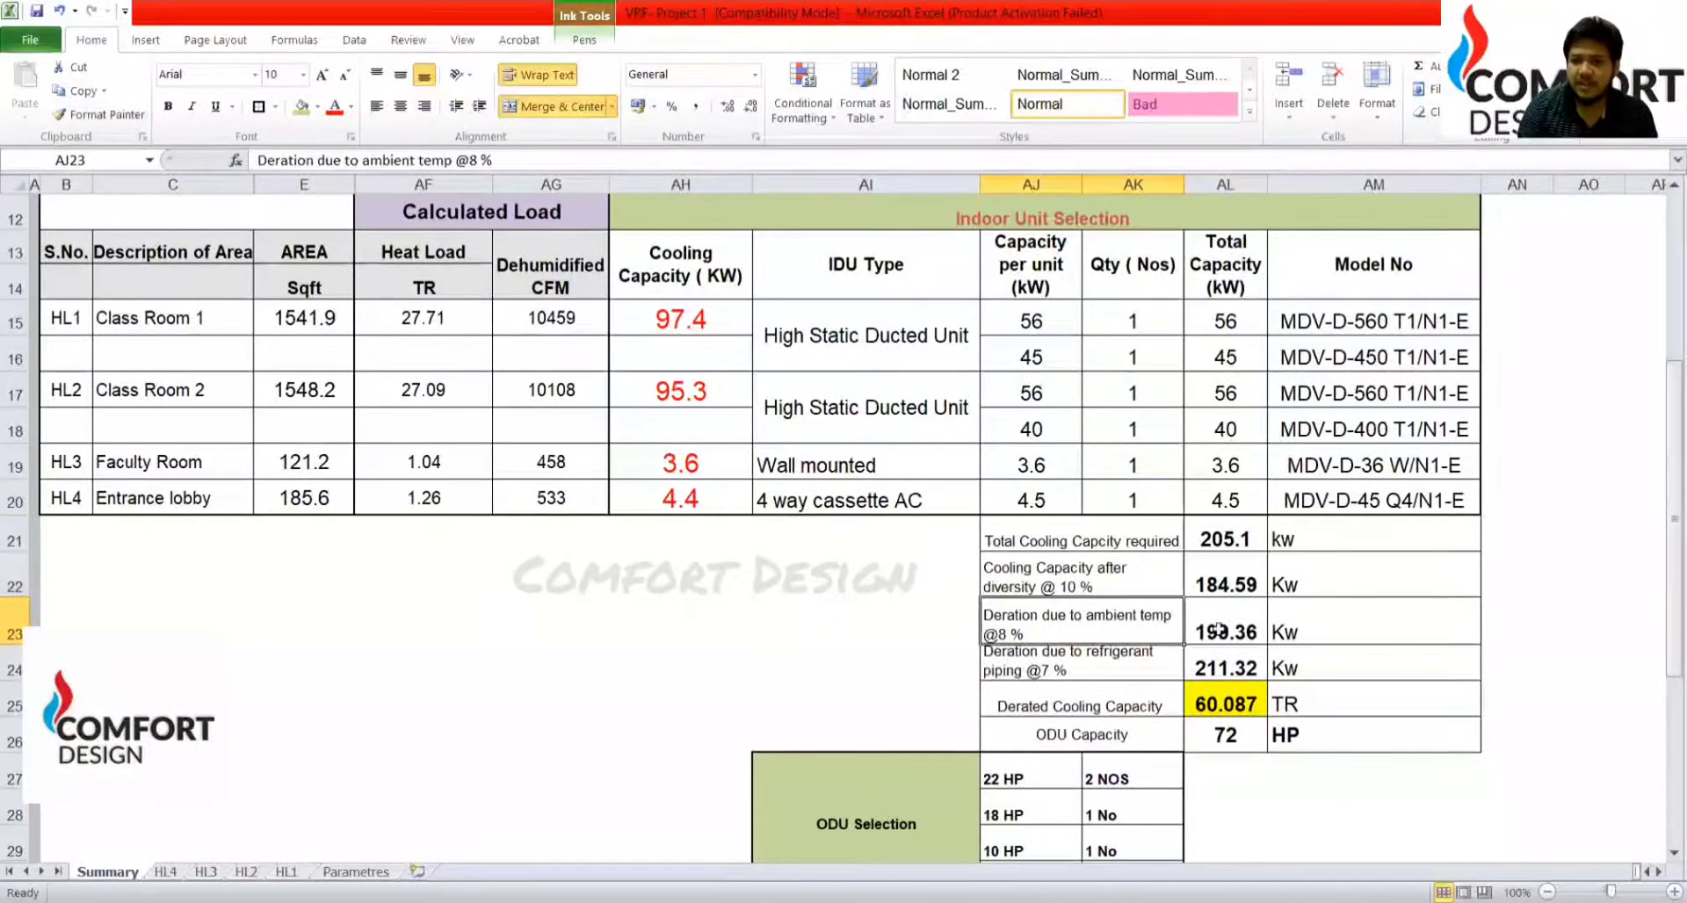
{"action": "left_click", "coordinate": [1217, 628]}
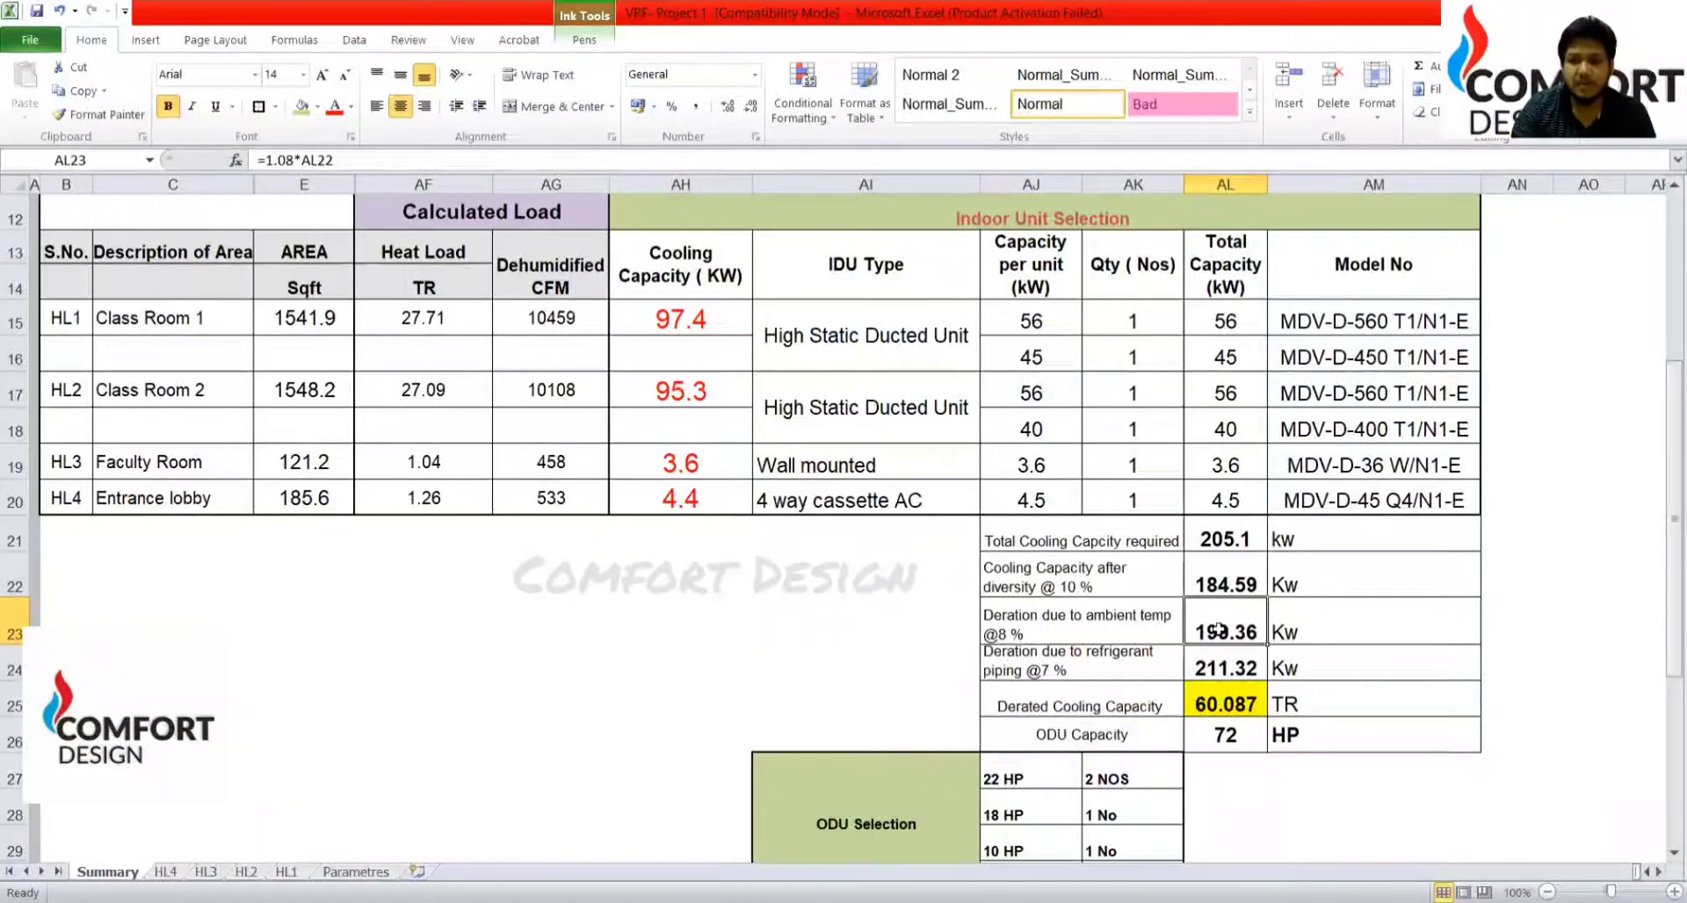
{"action": "left_click", "coordinate": [1063, 670]}
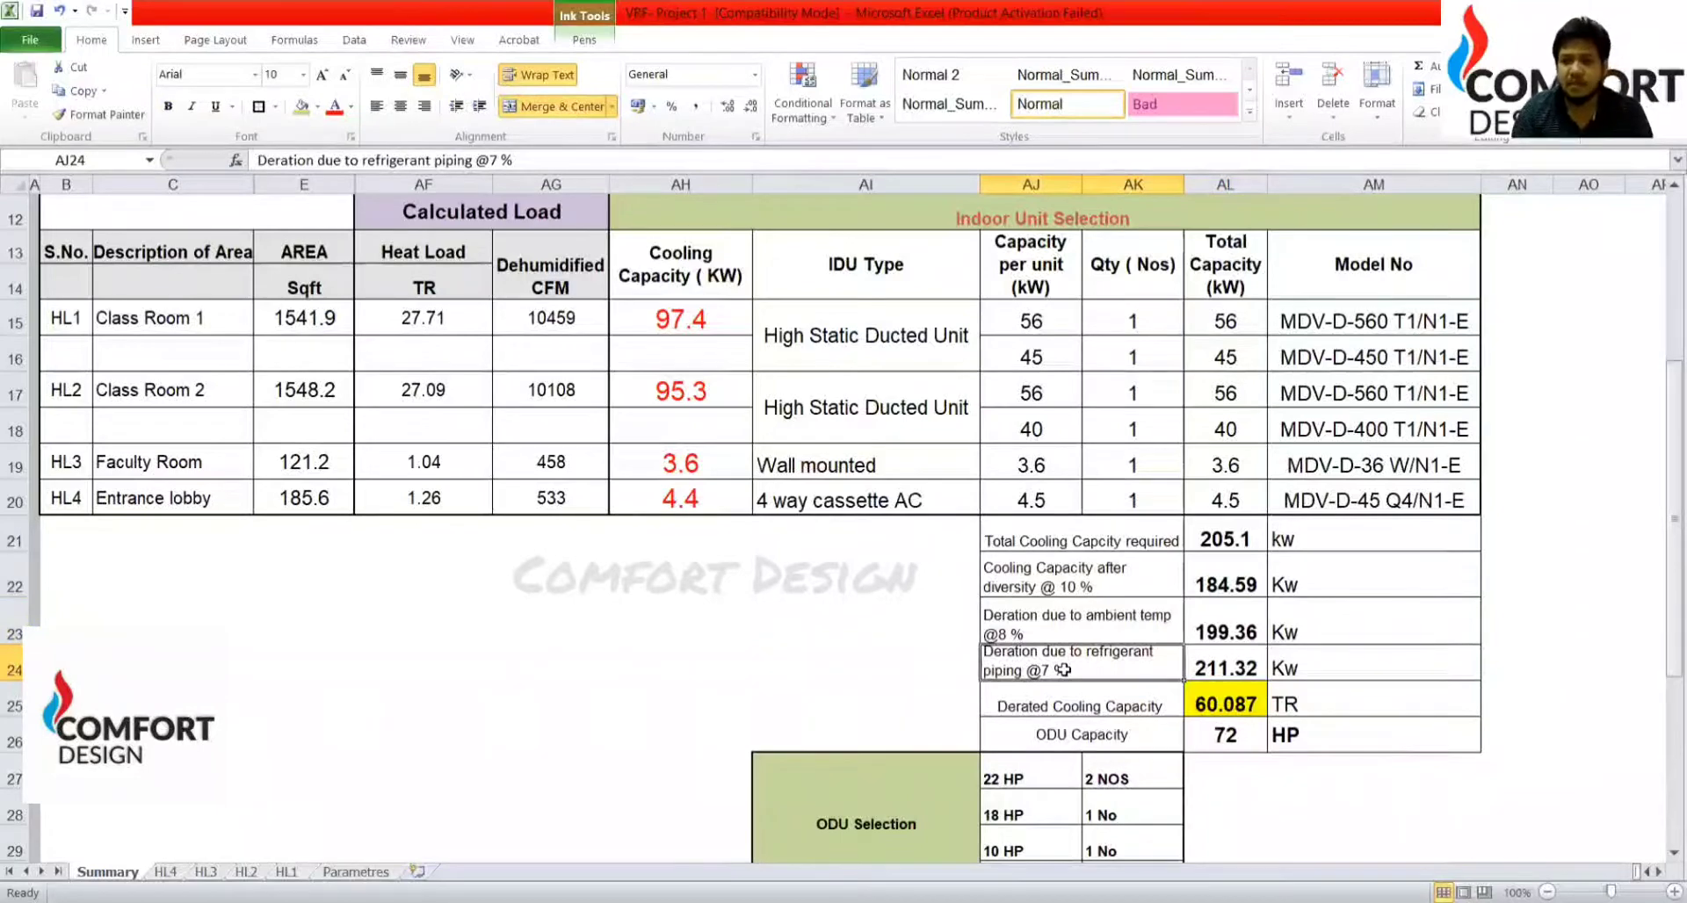
{"action": "left_click", "coordinate": [1212, 671]}
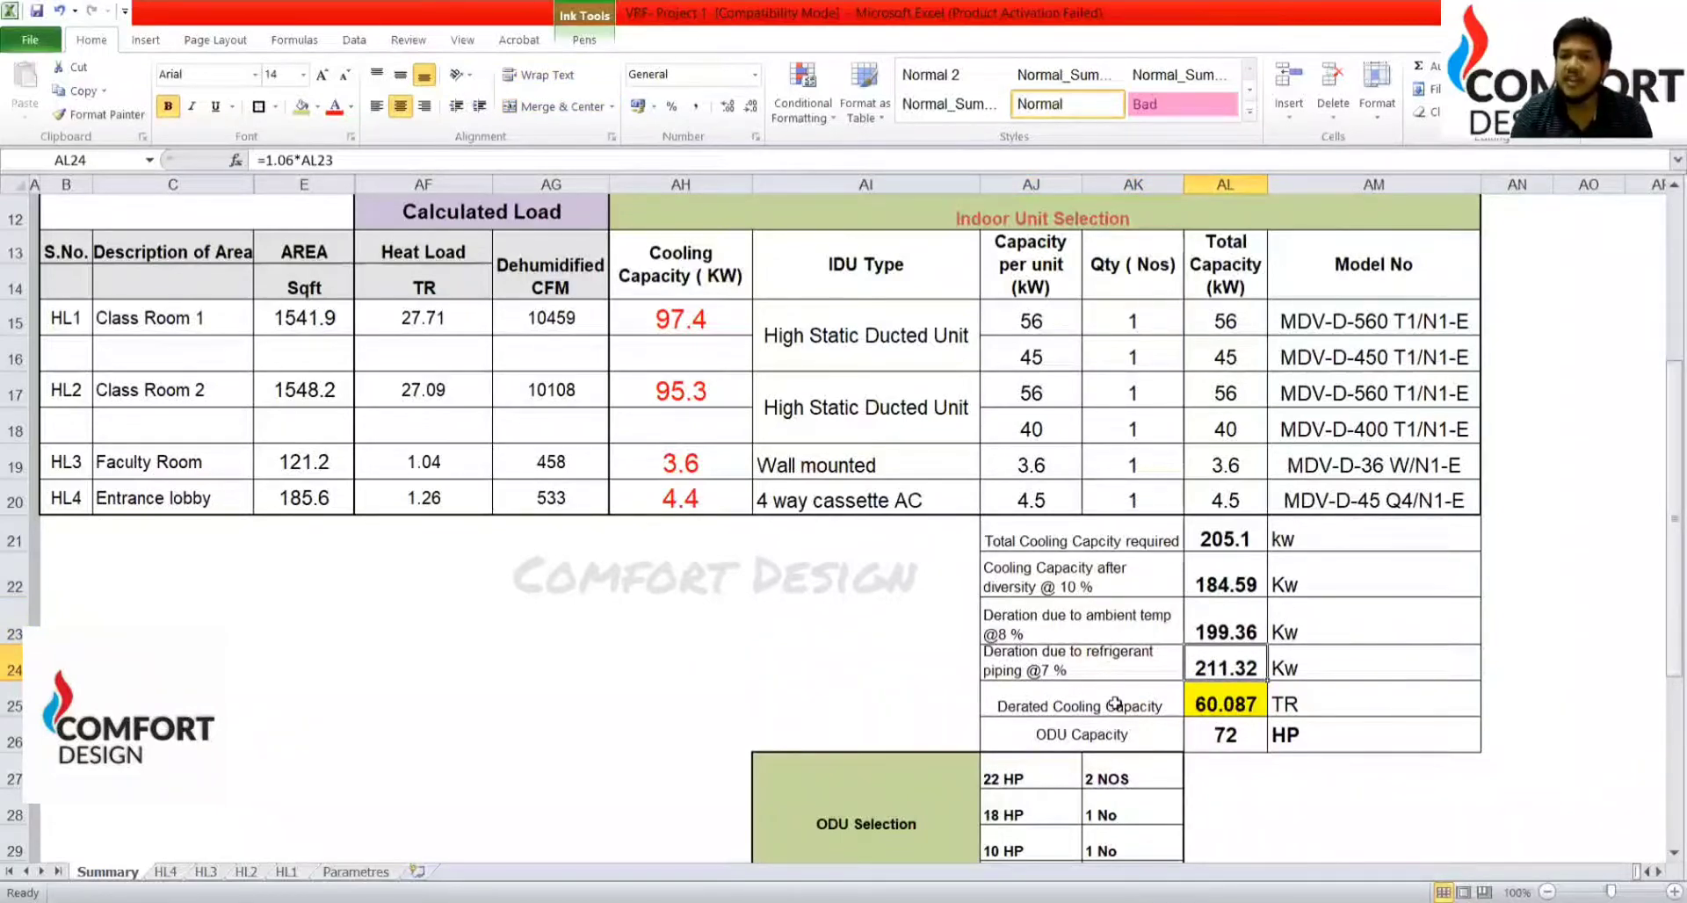
Step: Inspect the formulas that convert the derated cooling capacity to TR and to the ODU capacity in HP
{"action": "left_click", "coordinate": [1221, 707]}
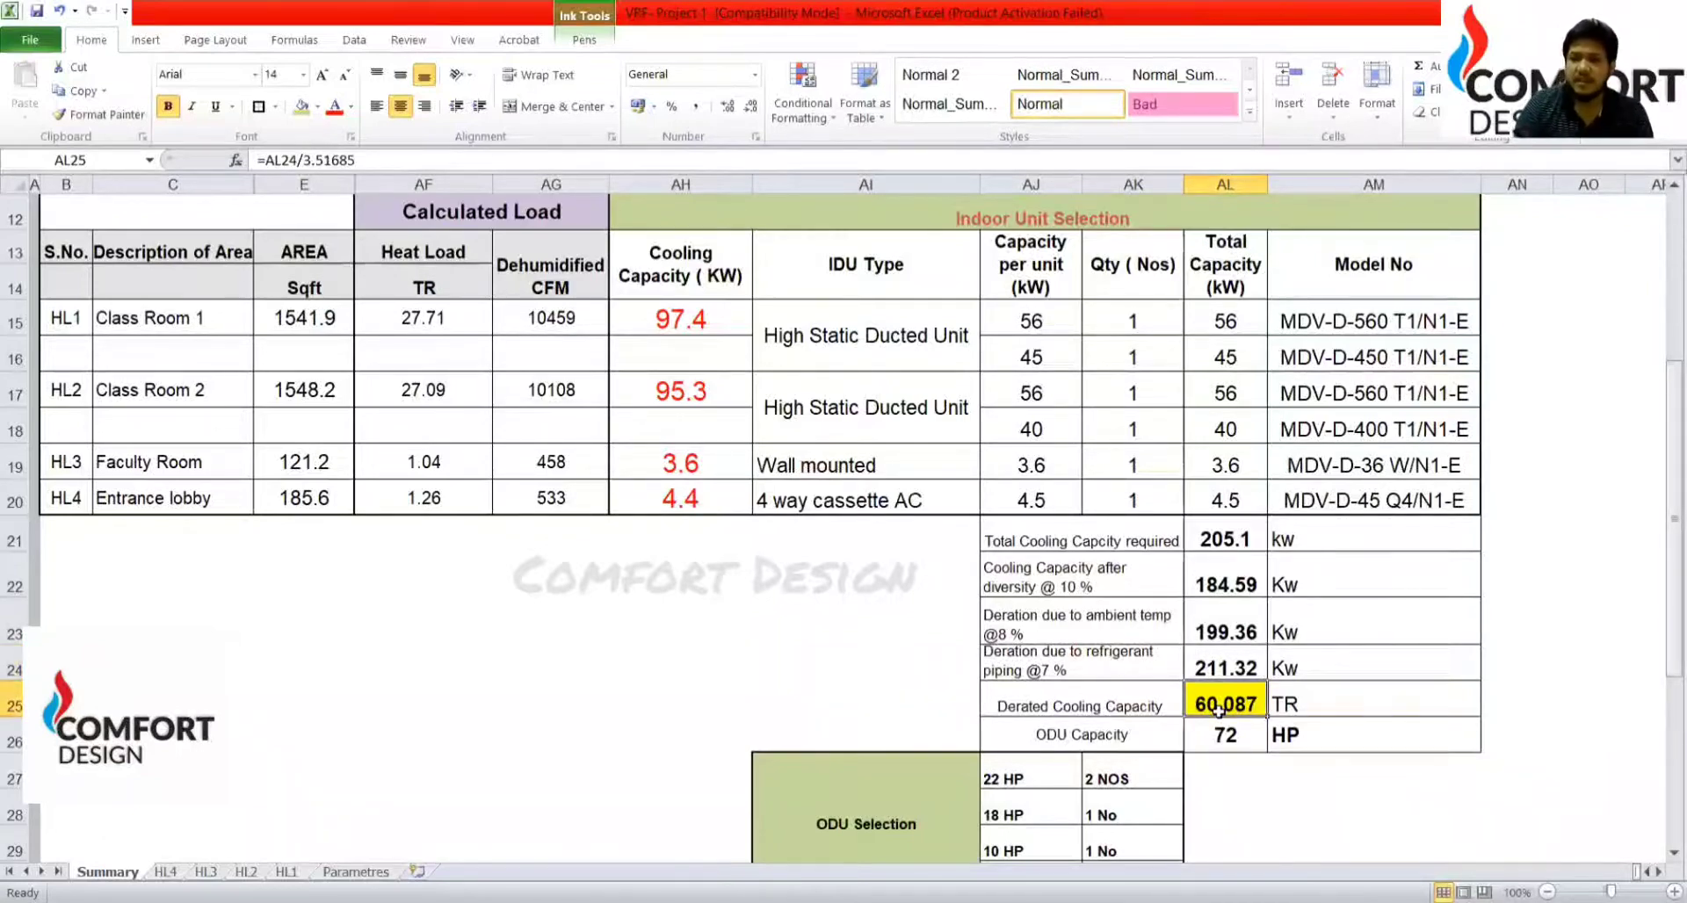
{"action": "left_click", "coordinate": [1056, 736]}
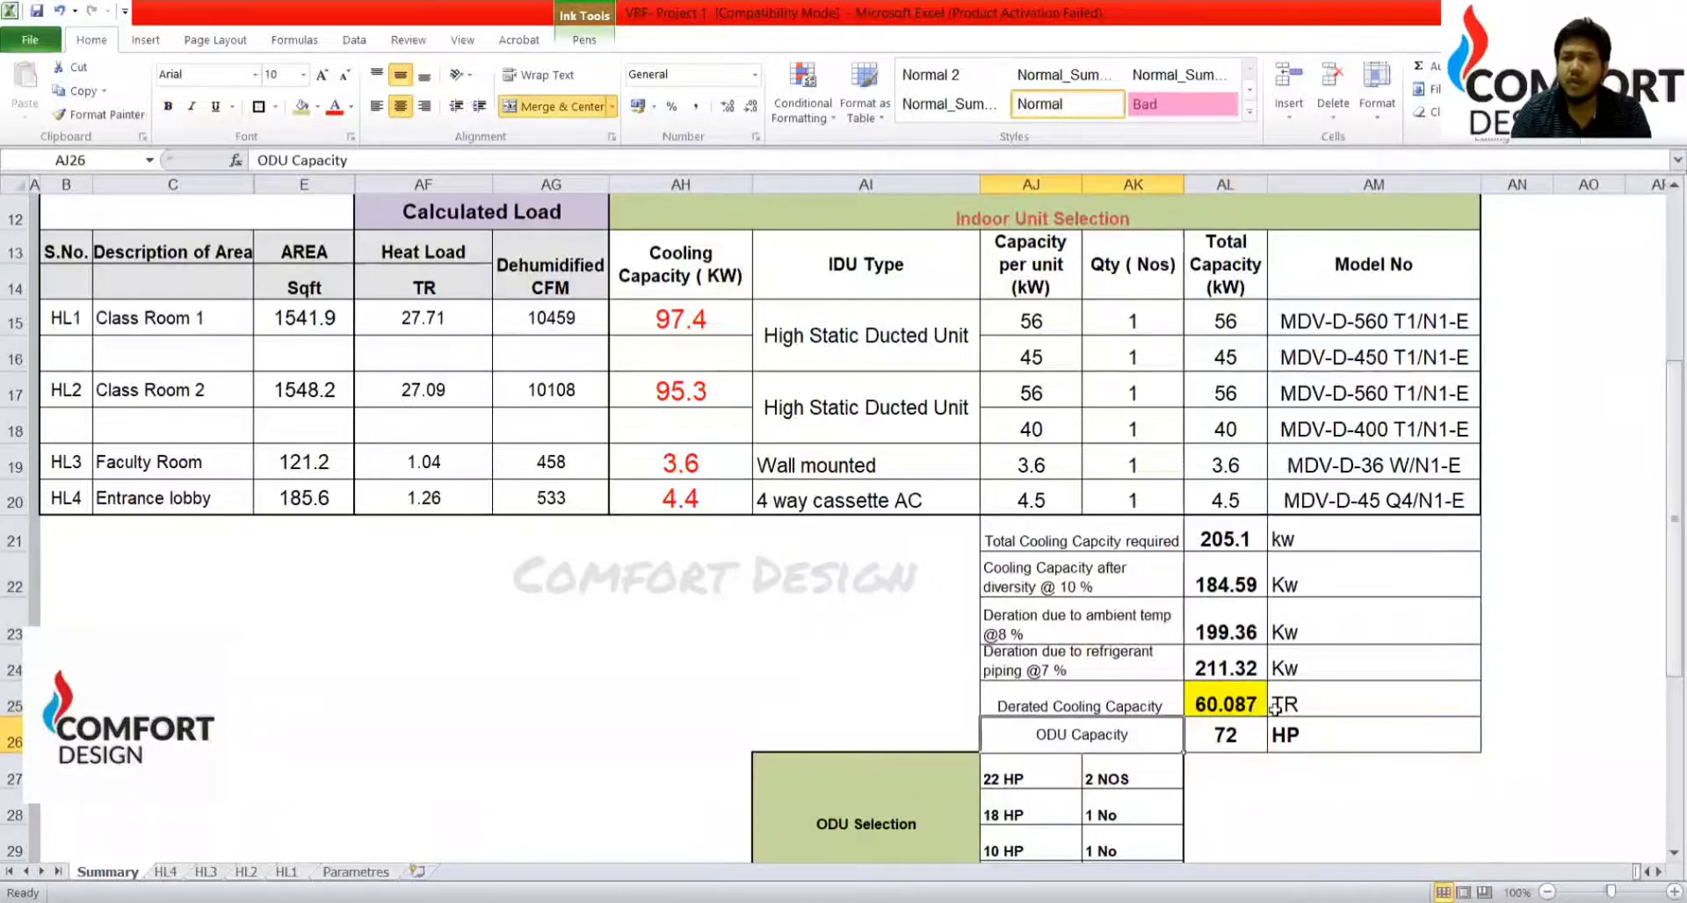
{"action": "left_click", "coordinate": [1235, 729]}
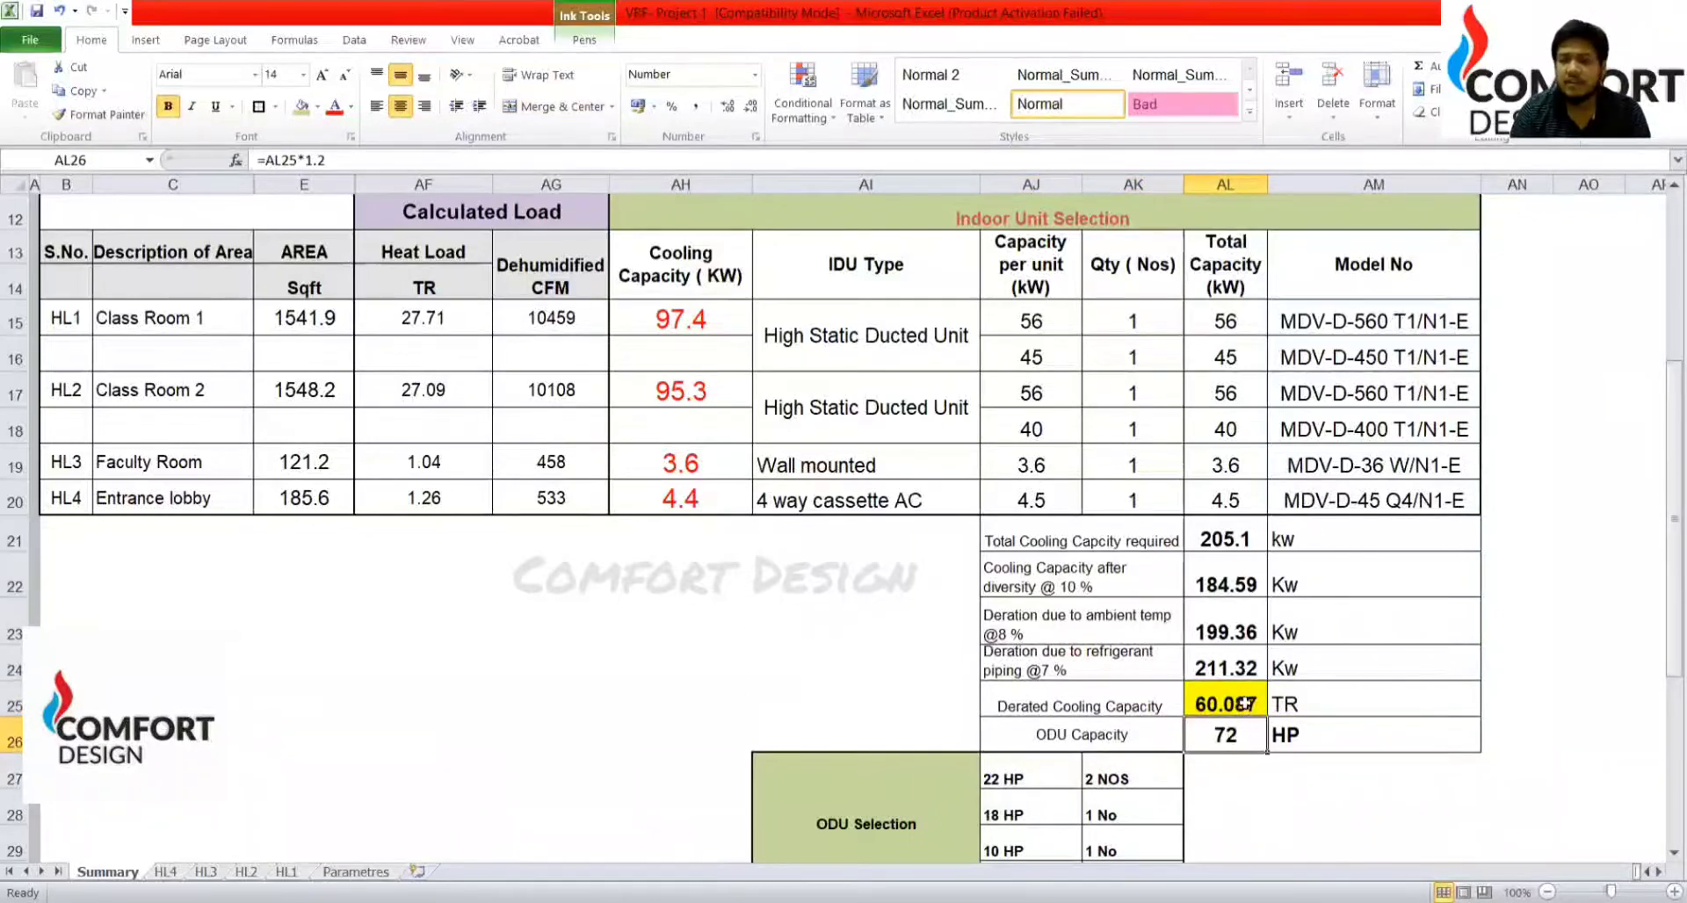
Step: Compare the derated capacity in TR and the ODU capacity in HP with the sizes and quantities in the ODU selection
{"action": "left_click", "coordinate": [1248, 703]}
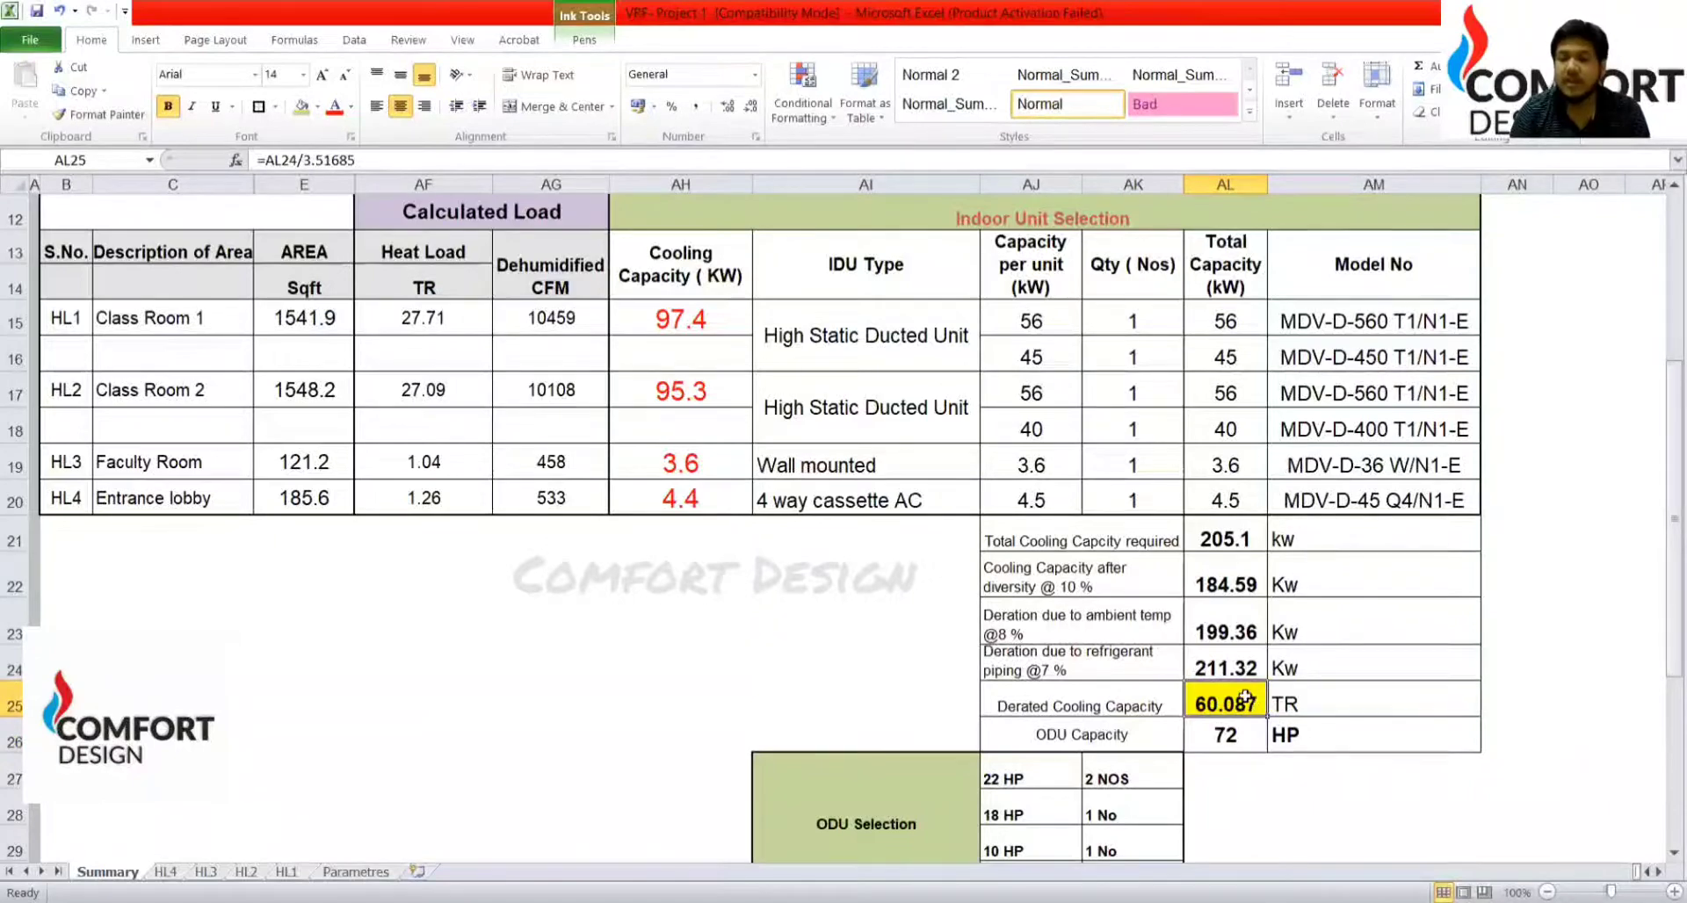
{"action": "left_click", "coordinate": [1238, 742]}
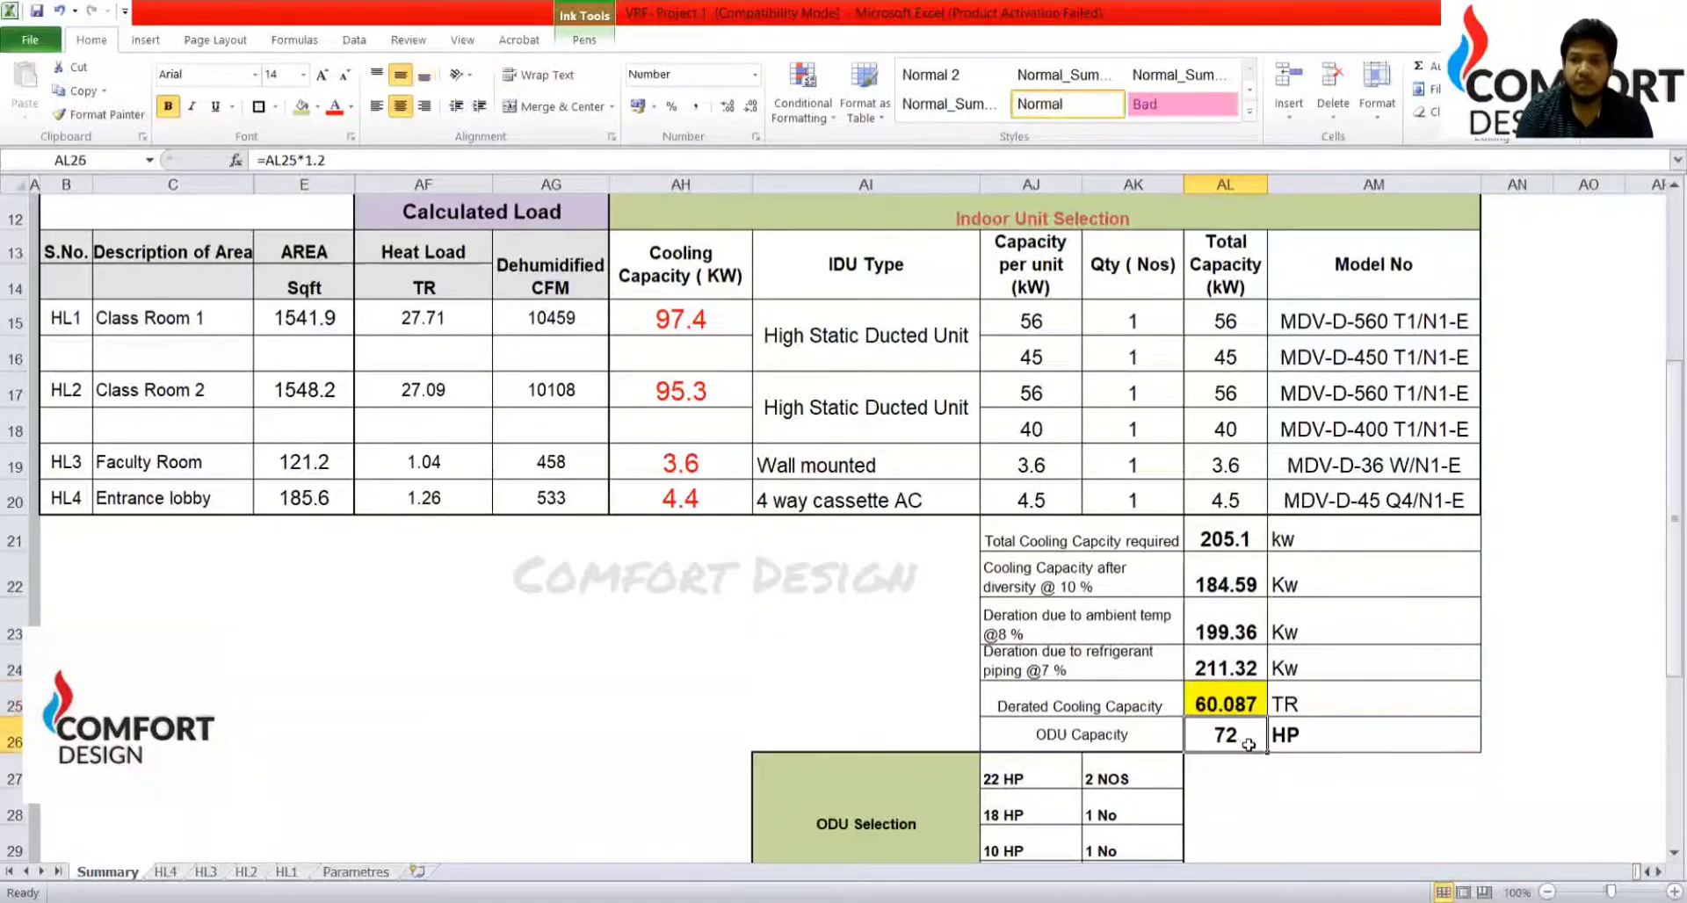
{"action": "left_click", "coordinate": [1033, 780]}
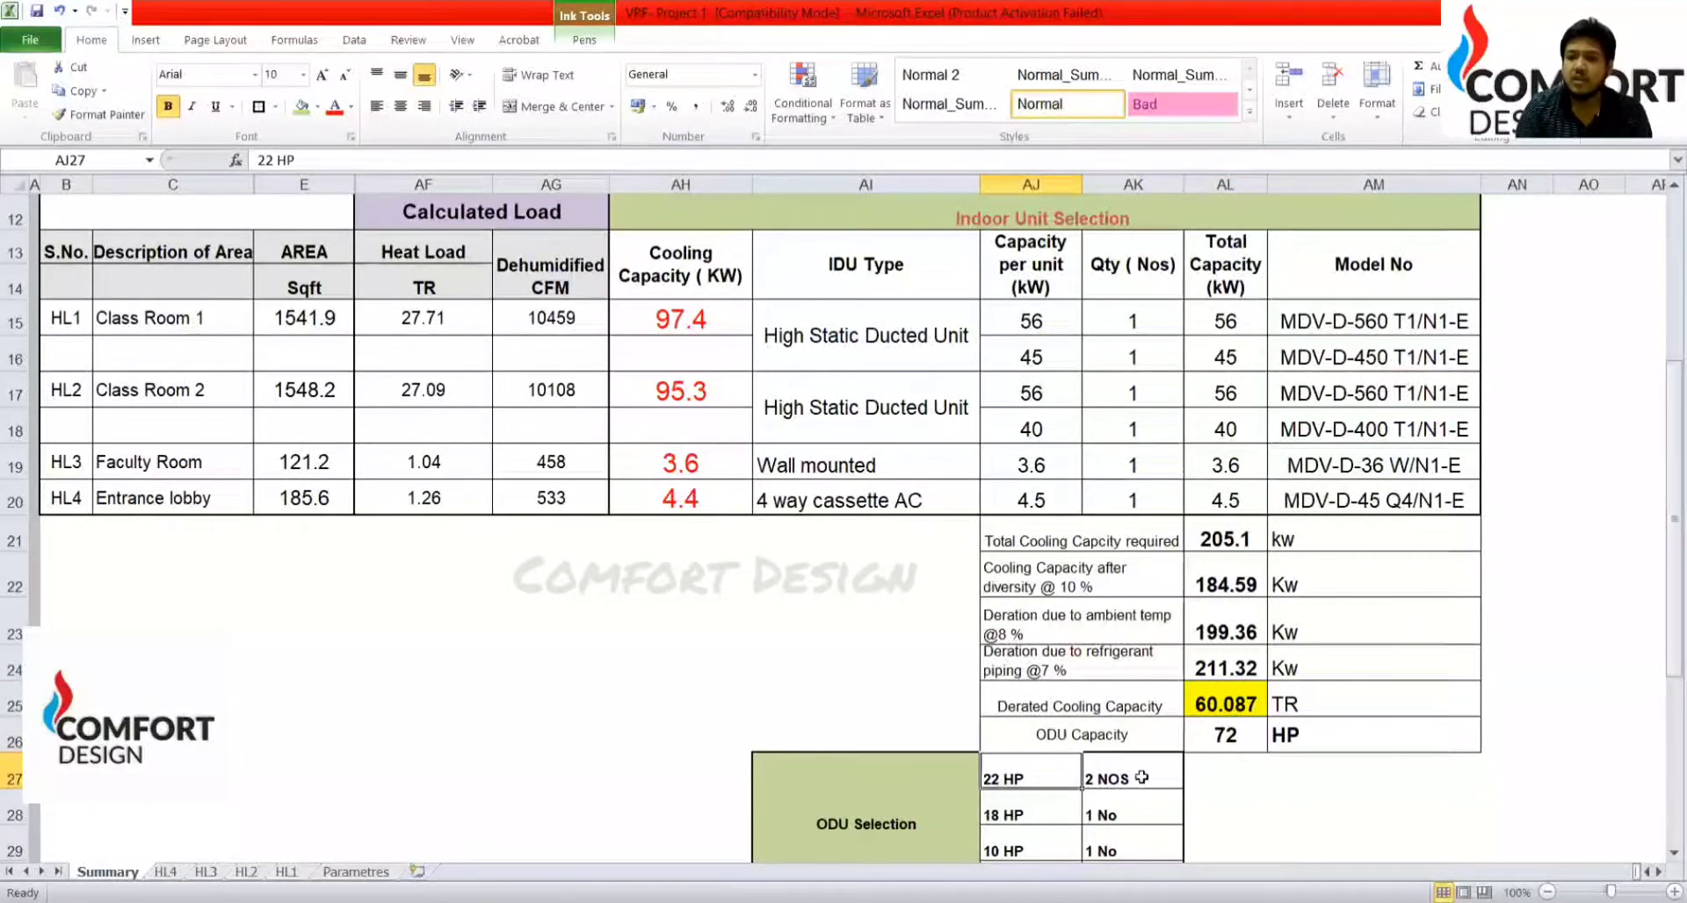
{"action": "left_click", "coordinate": [1017, 817]}
{"action": "left_click", "coordinate": [1123, 817]}
{"action": "left_click", "coordinate": [1035, 850]}
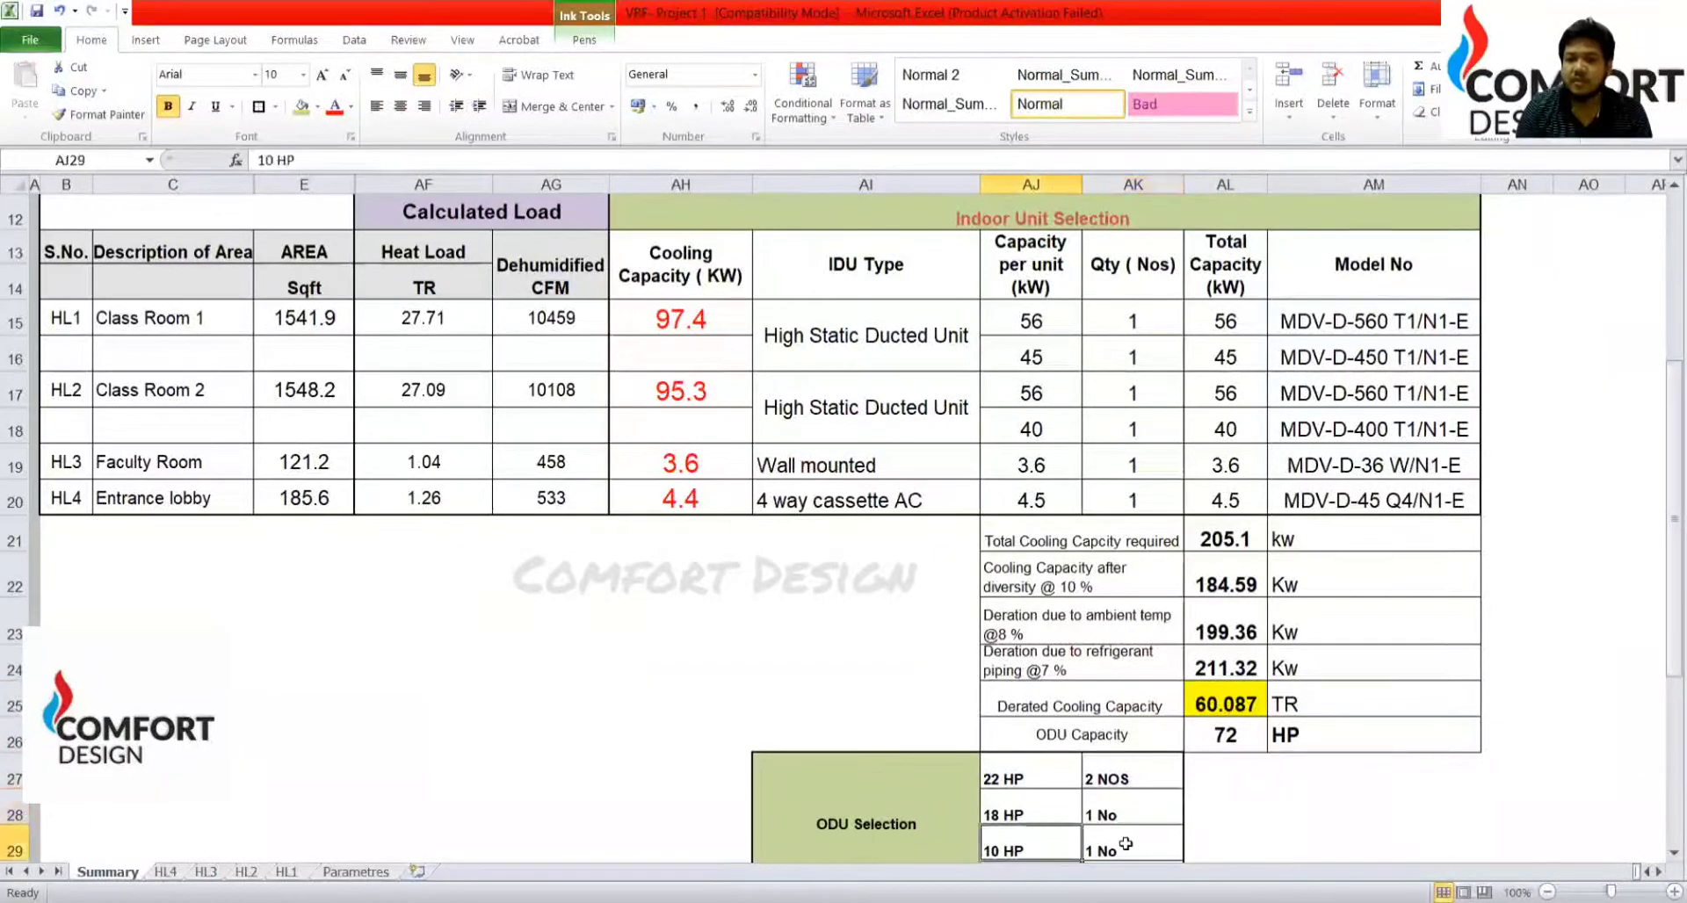
{"action": "left_click", "coordinate": [1101, 848]}
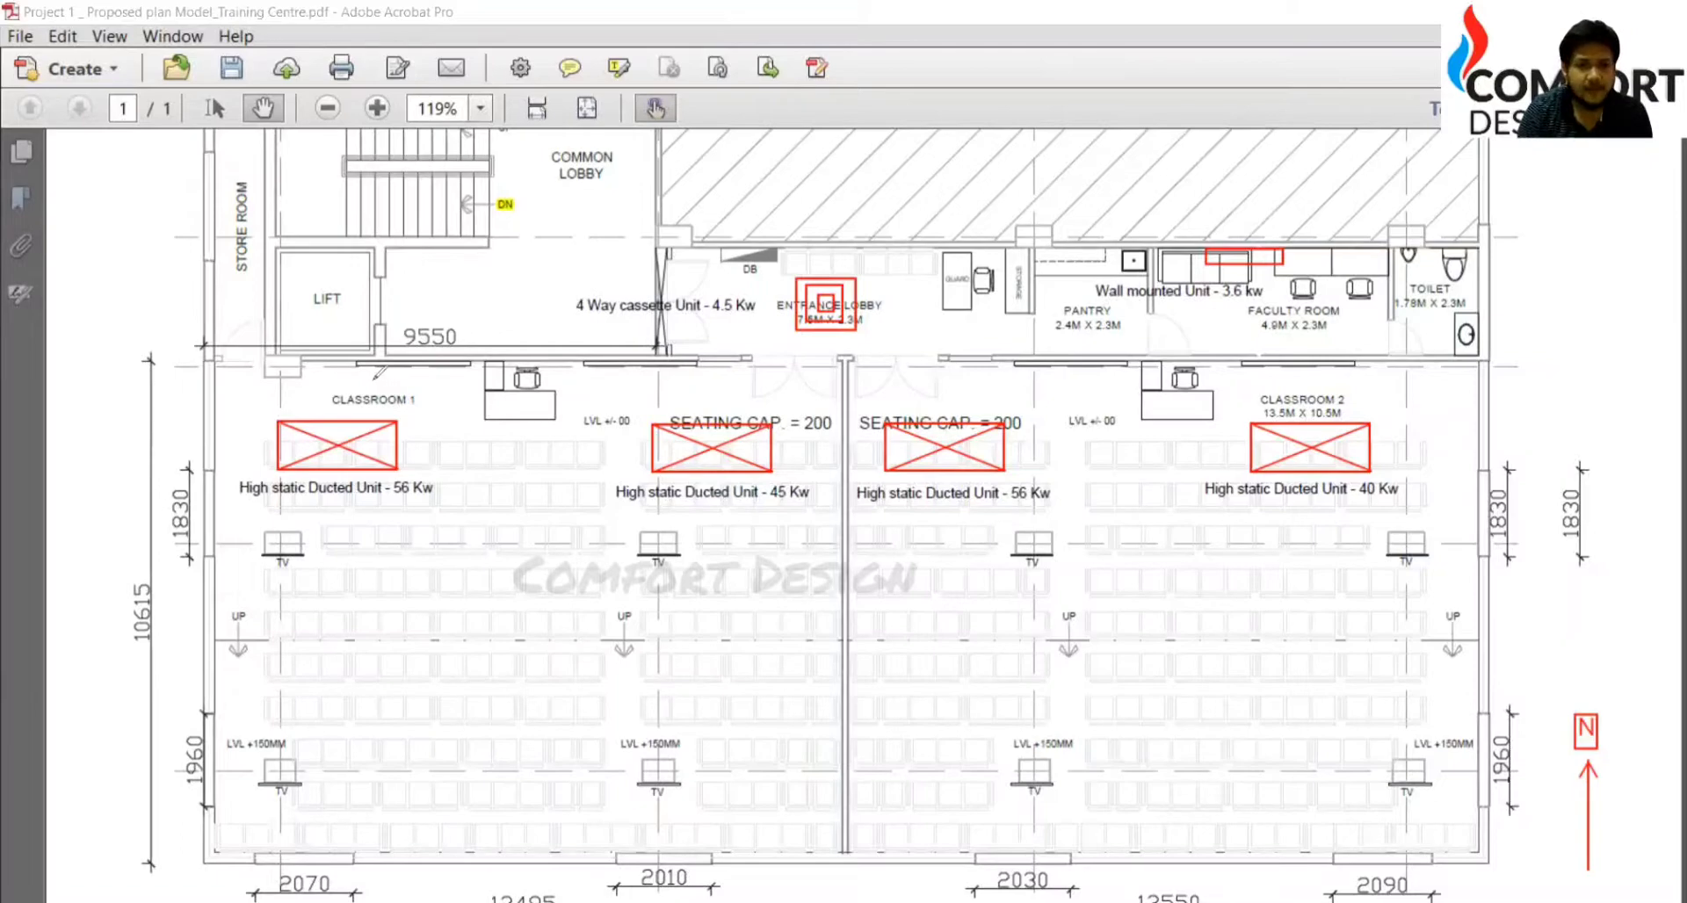
Step: Sketch blue refrigerant piping from the two Classroom 1 ducted units to the Entrance Lobby cassette unit, with green triangular branch joints at both junctions
{"action": "mouse_move", "coordinate": [374, 376]}
{"action": "left_mouse_down"}
{"action": "mouse_move", "coordinate": [379, 420]}
{"action": "mouse_move", "coordinate": [406, 375]}
{"action": "mouse_move", "coordinate": [703, 368]}
{"action": "mouse_move", "coordinate": [708, 415]}
{"action": "mouse_move", "coordinate": [724, 378]}
{"action": "left_mouse_up"}
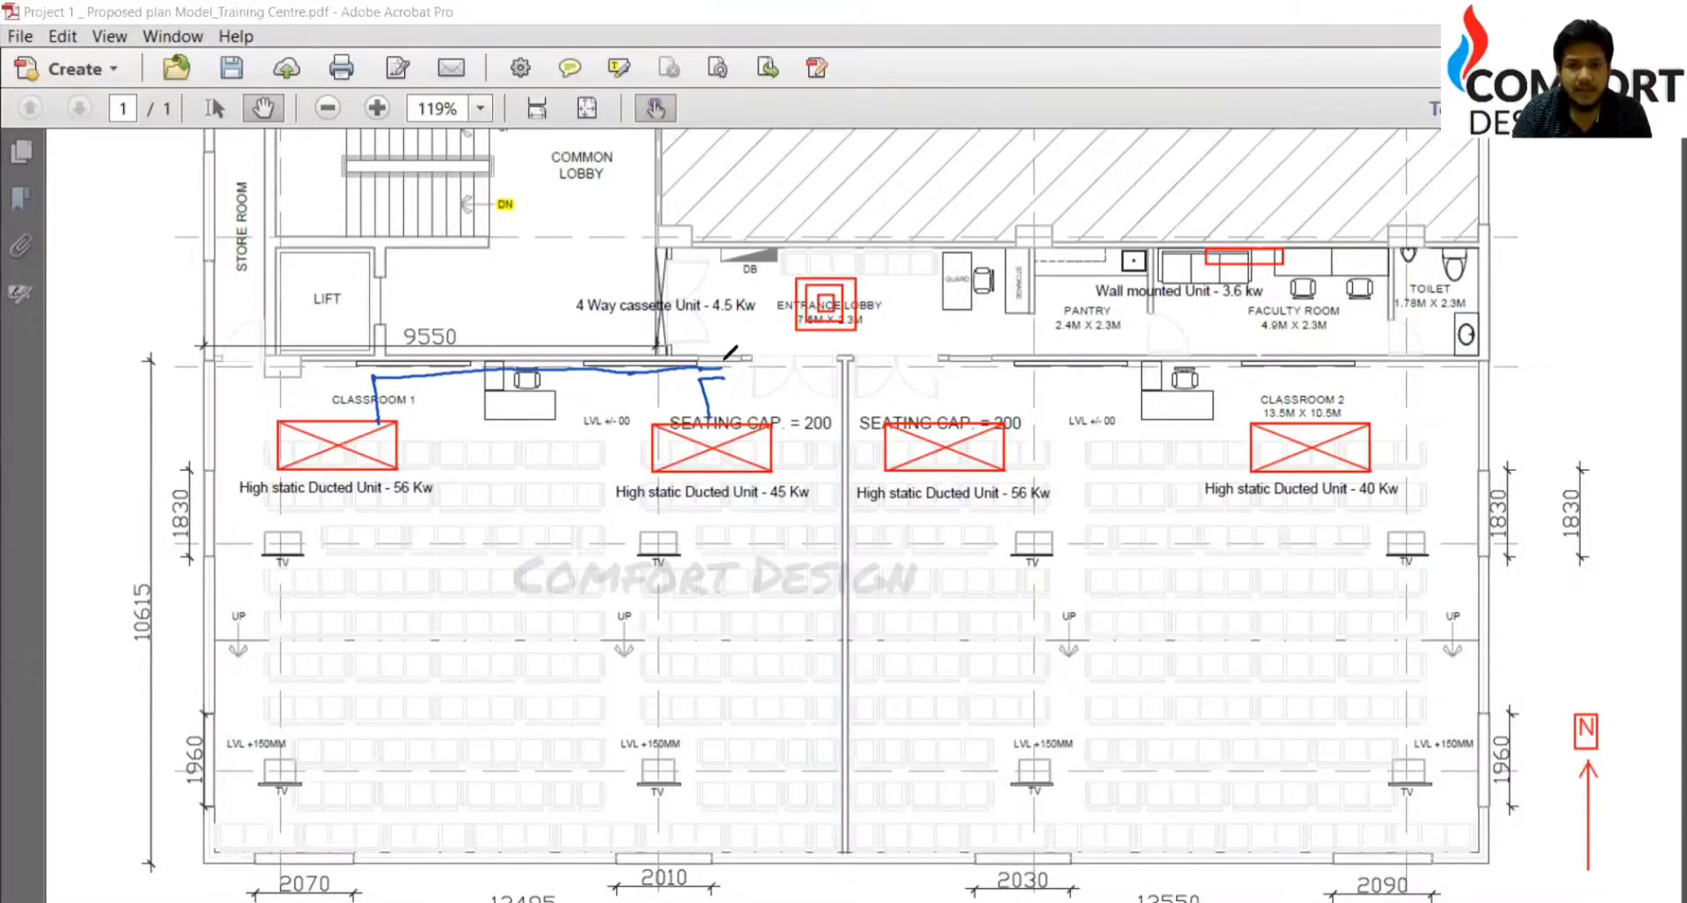
{"action": "mouse_move", "coordinate": [723, 365]}
{"action": "left_mouse_down"}
{"action": "mouse_move", "coordinate": [752, 369]}
{"action": "mouse_move", "coordinate": [725, 363]}
{"action": "left_mouse_up"}
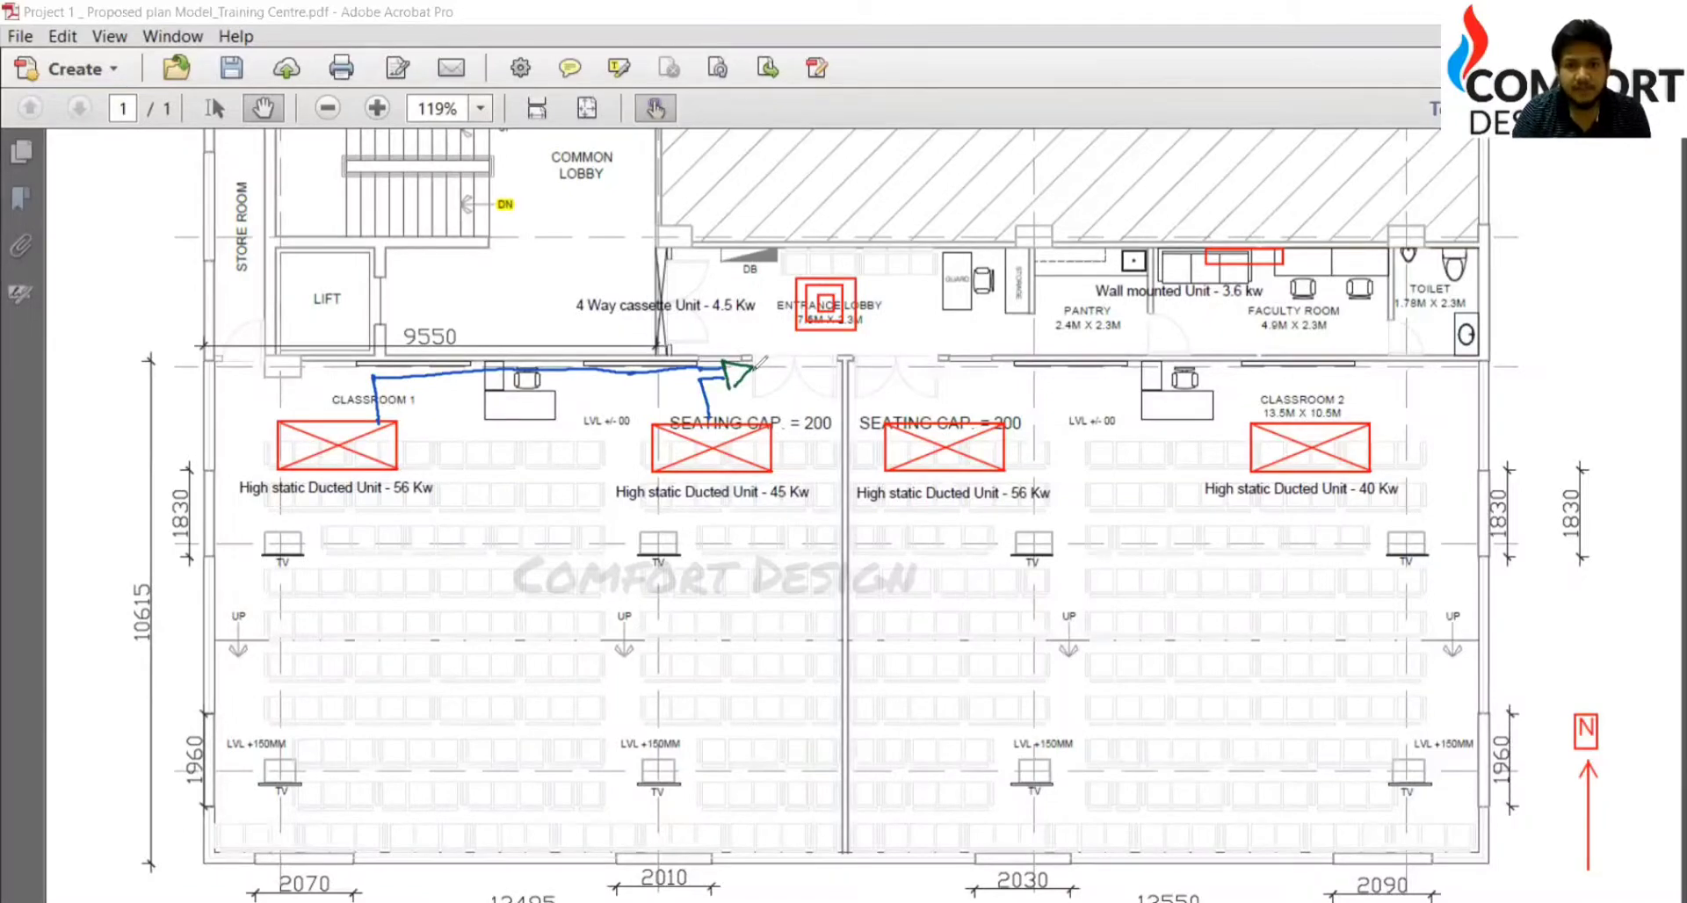
{"action": "mouse_move", "coordinate": [754, 365]}
{"action": "left_mouse_down"}
{"action": "mouse_move", "coordinate": [892, 366]}
{"action": "mouse_move", "coordinate": [896, 312]}
{"action": "mouse_move", "coordinate": [905, 349]}
{"action": "mouse_move", "coordinate": [936, 358]}
{"action": "left_mouse_up"}
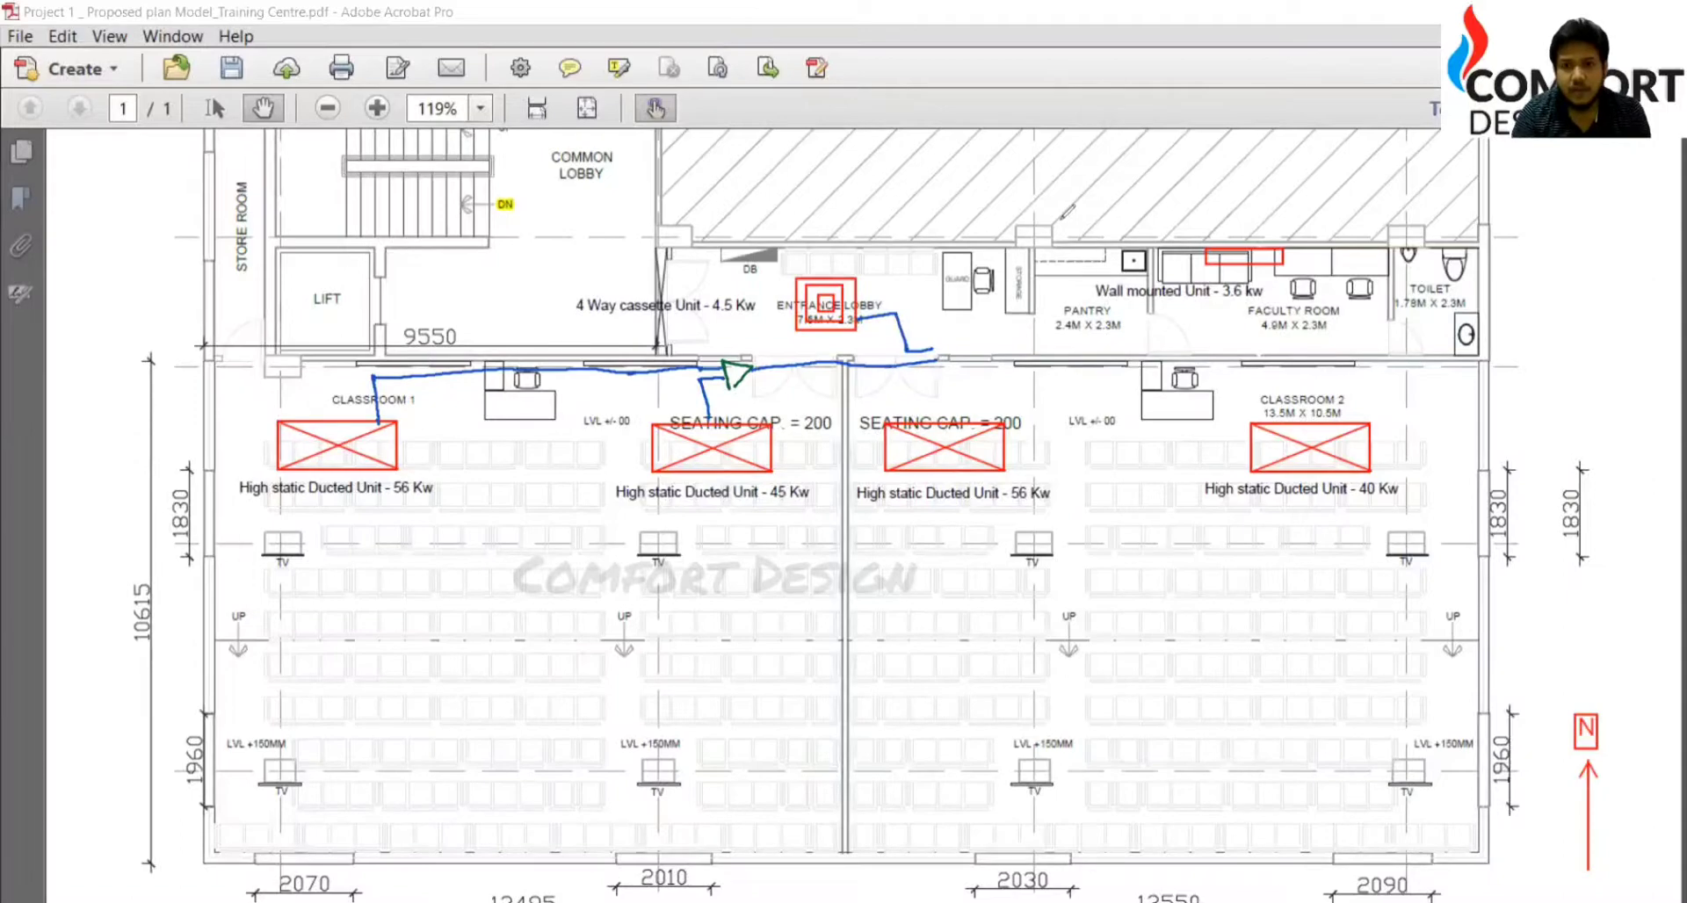
{"action": "mouse_move", "coordinate": [934, 340]}
{"action": "left_mouse_down"}
{"action": "mouse_move", "coordinate": [939, 374]}
{"action": "mouse_move", "coordinate": [1017, 353]}
{"action": "left_mouse_up"}
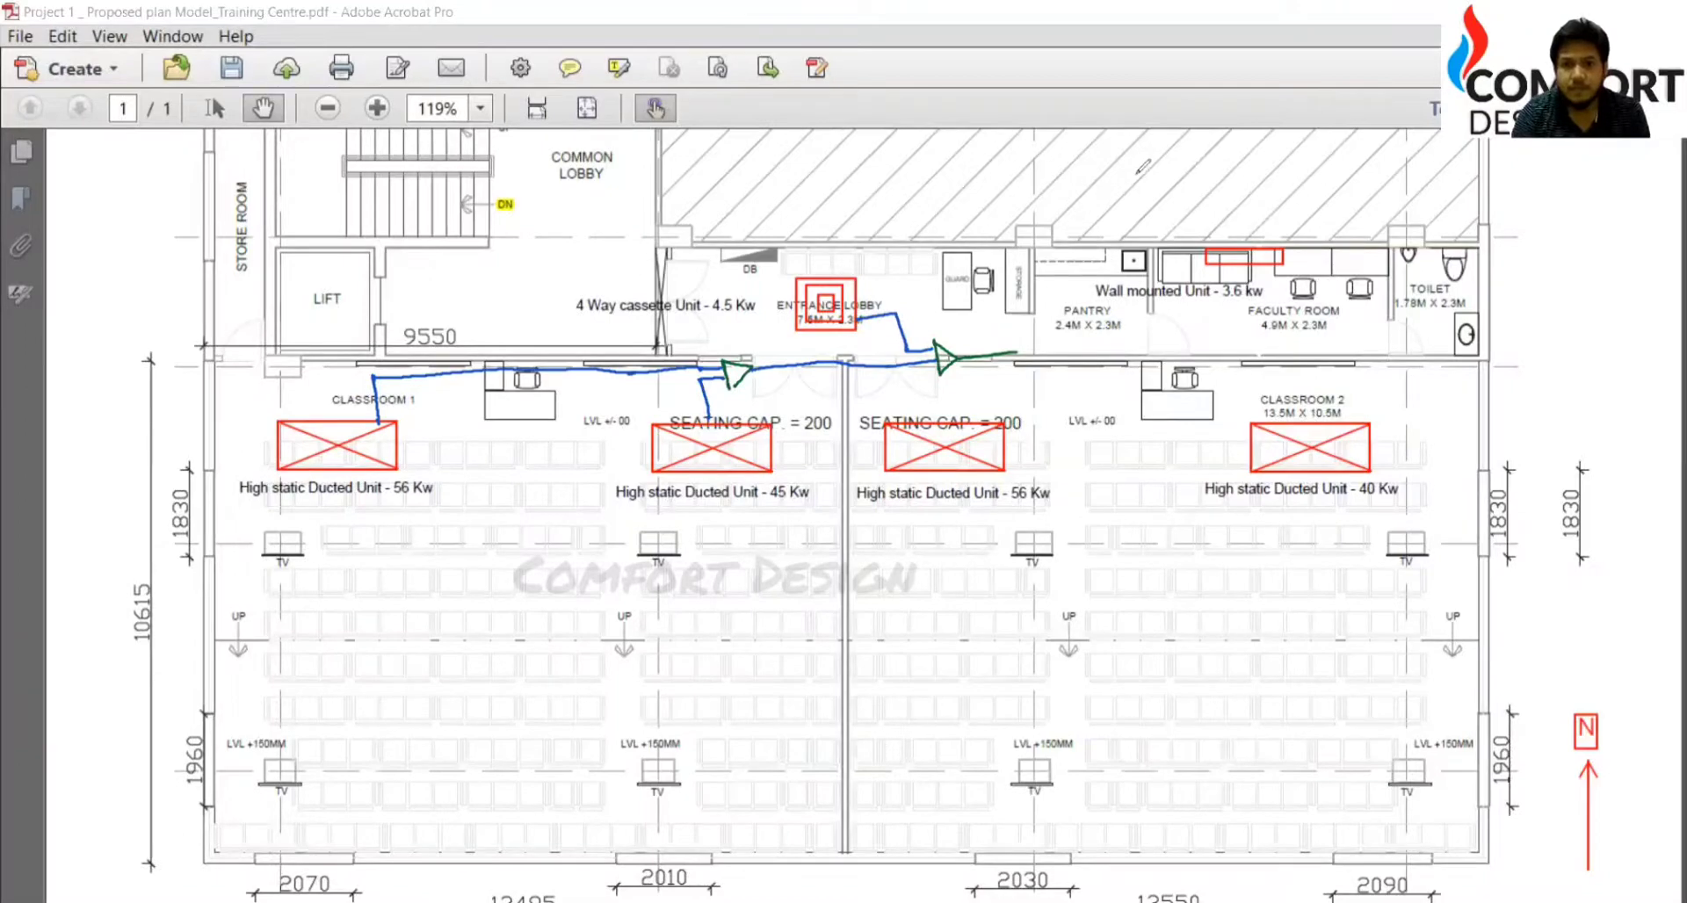
{"action": "key", "text": "ctrl+z"}
Step: Connect the 56 kW ducted unit in Classroom 2 to the extended blue main pipe with a green branch joint
{"action": "left_click_drag", "start_coordinate": [1010, 453], "coordinate": [1042, 449]}
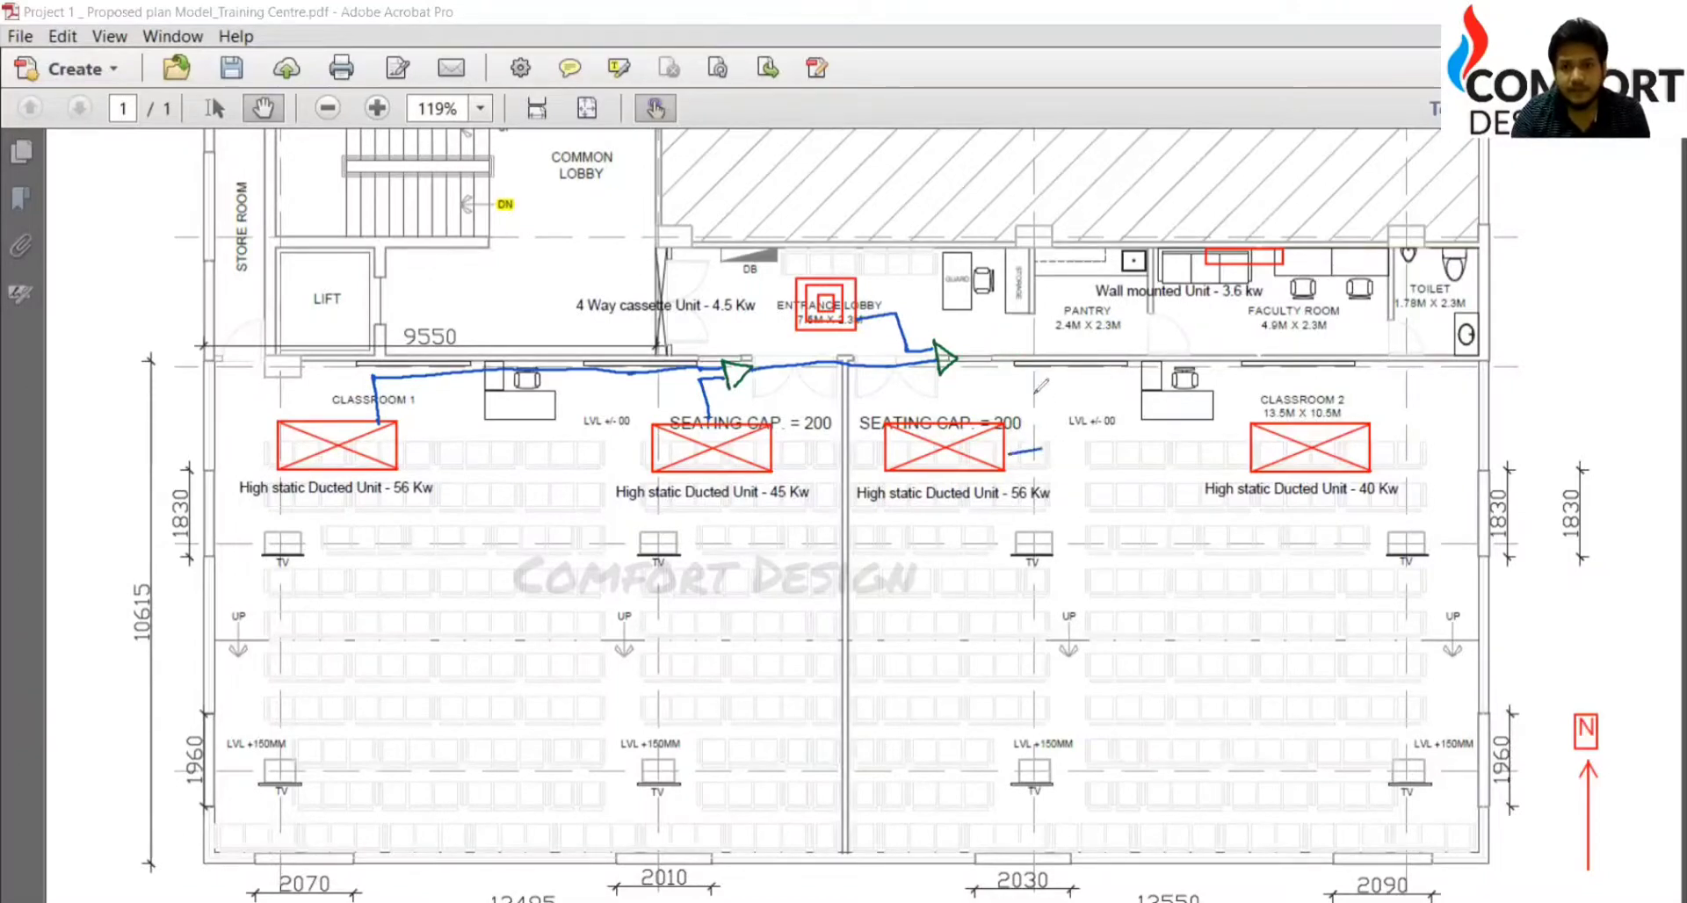
{"action": "left_click_drag", "start_coordinate": [1037, 387], "coordinate": [1052, 446]}
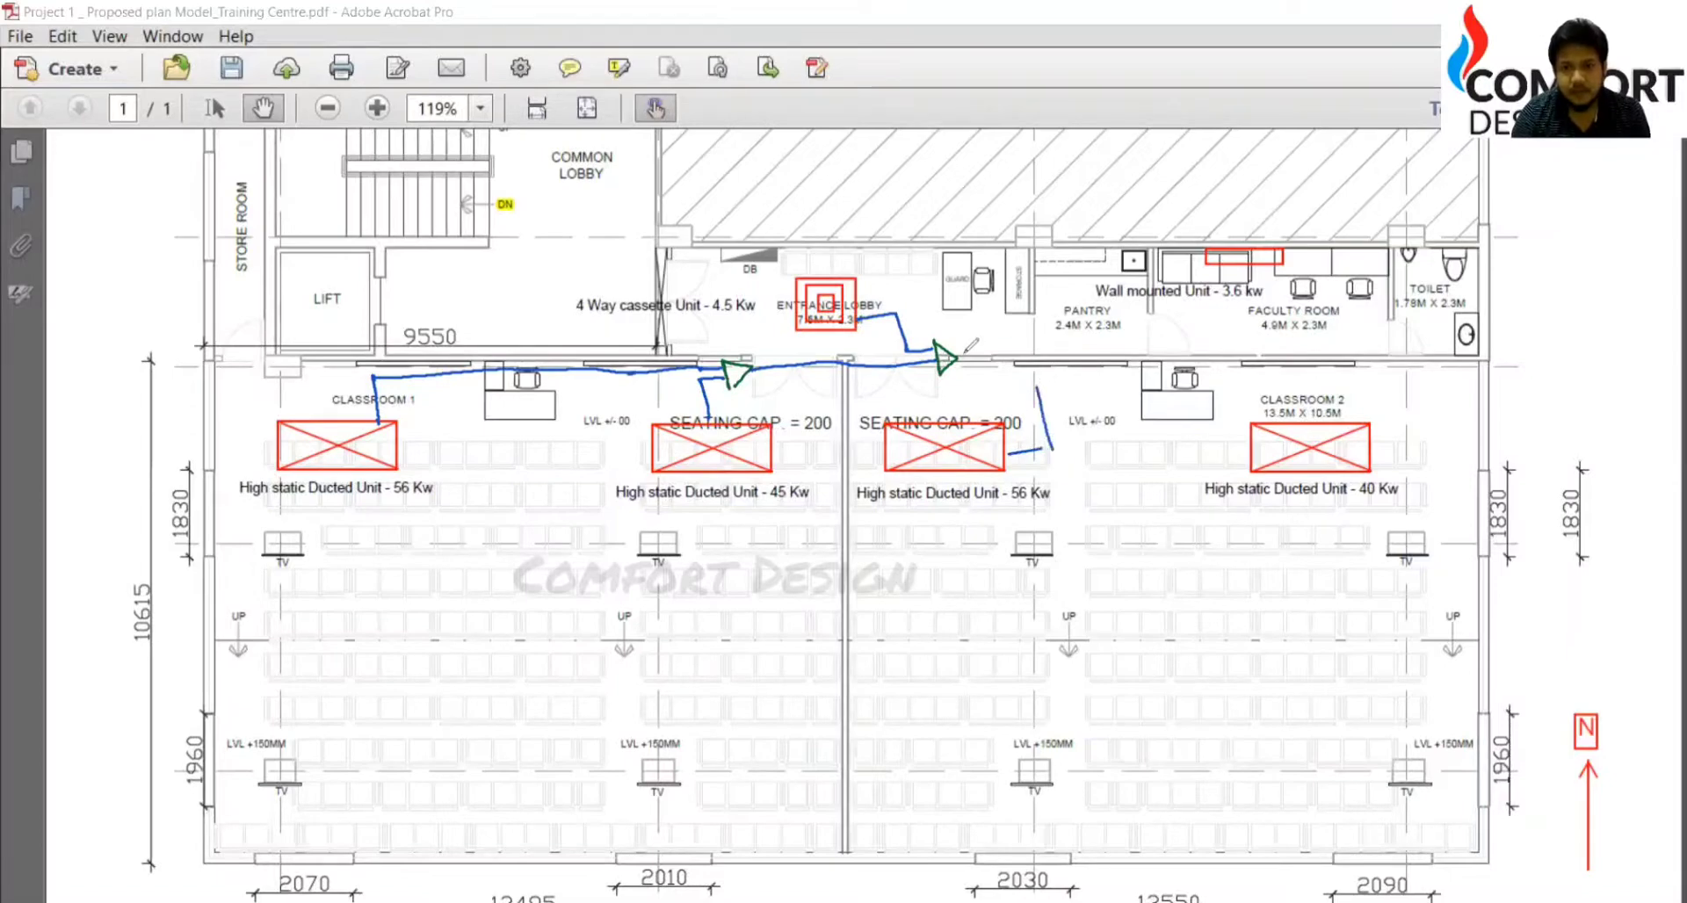
{"action": "mouse_move", "coordinate": [958, 358]}
{"action": "left_mouse_down"}
{"action": "mouse_move", "coordinate": [1054, 349]}
{"action": "mouse_move", "coordinate": [1088, 365]}
{"action": "mouse_move", "coordinate": [1063, 352]}
{"action": "left_mouse_up"}
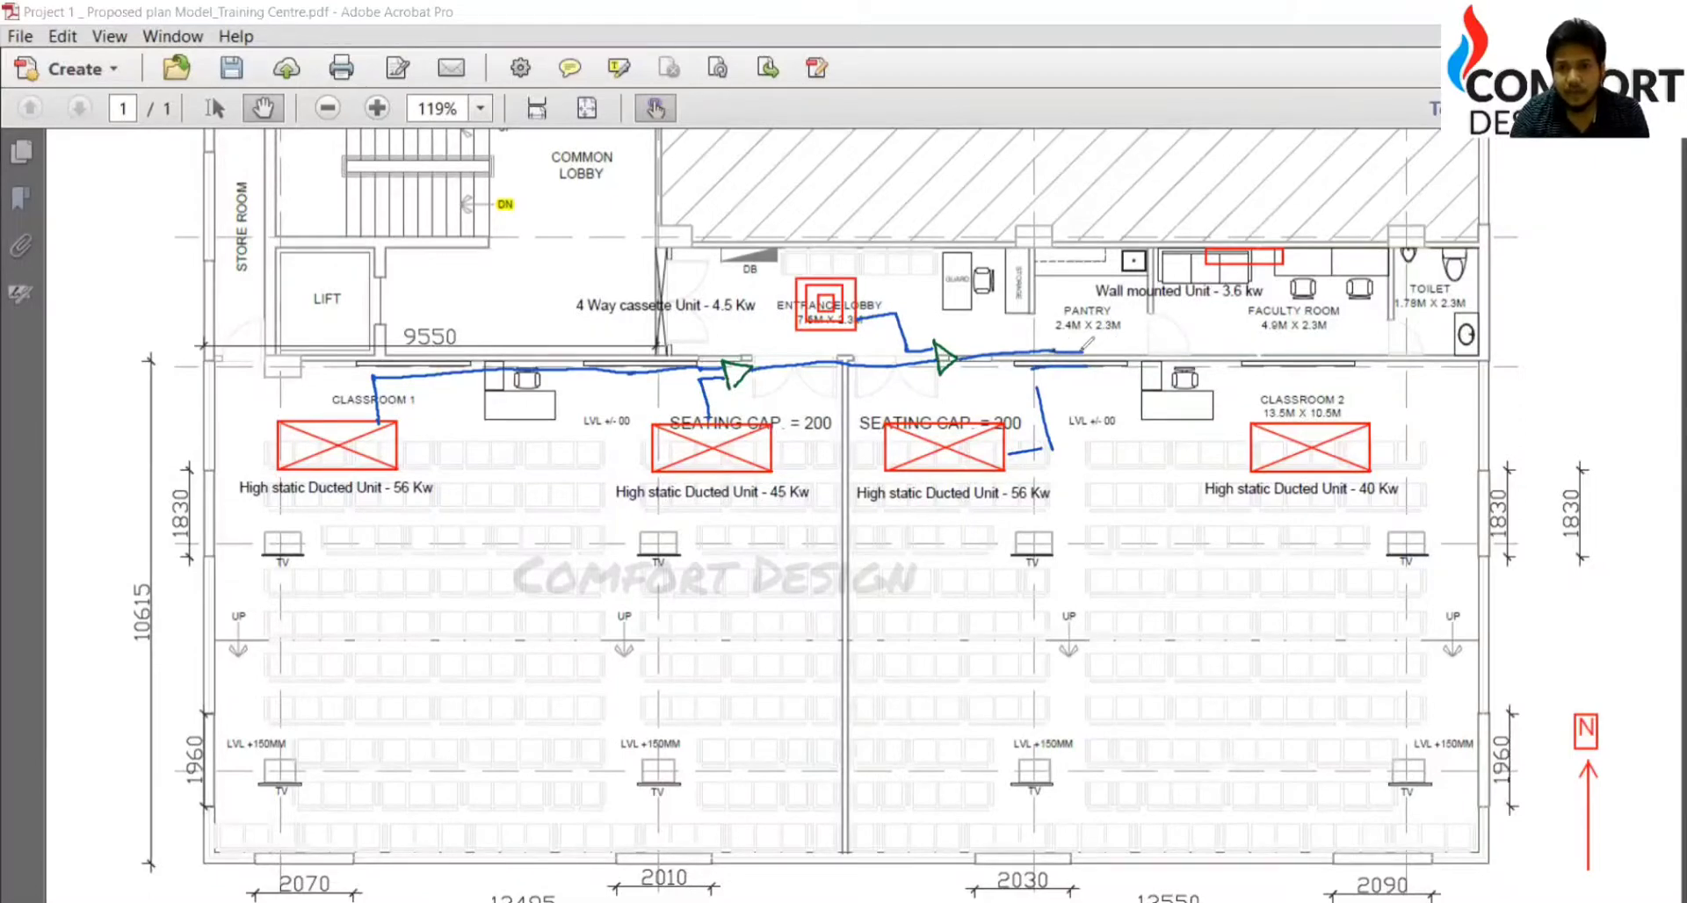
{"action": "mouse_move", "coordinate": [1086, 373]}
{"action": "left_mouse_down"}
{"action": "mouse_move", "coordinate": [1084, 348]}
{"action": "mouse_move", "coordinate": [1114, 355]}
{"action": "left_mouse_up"}
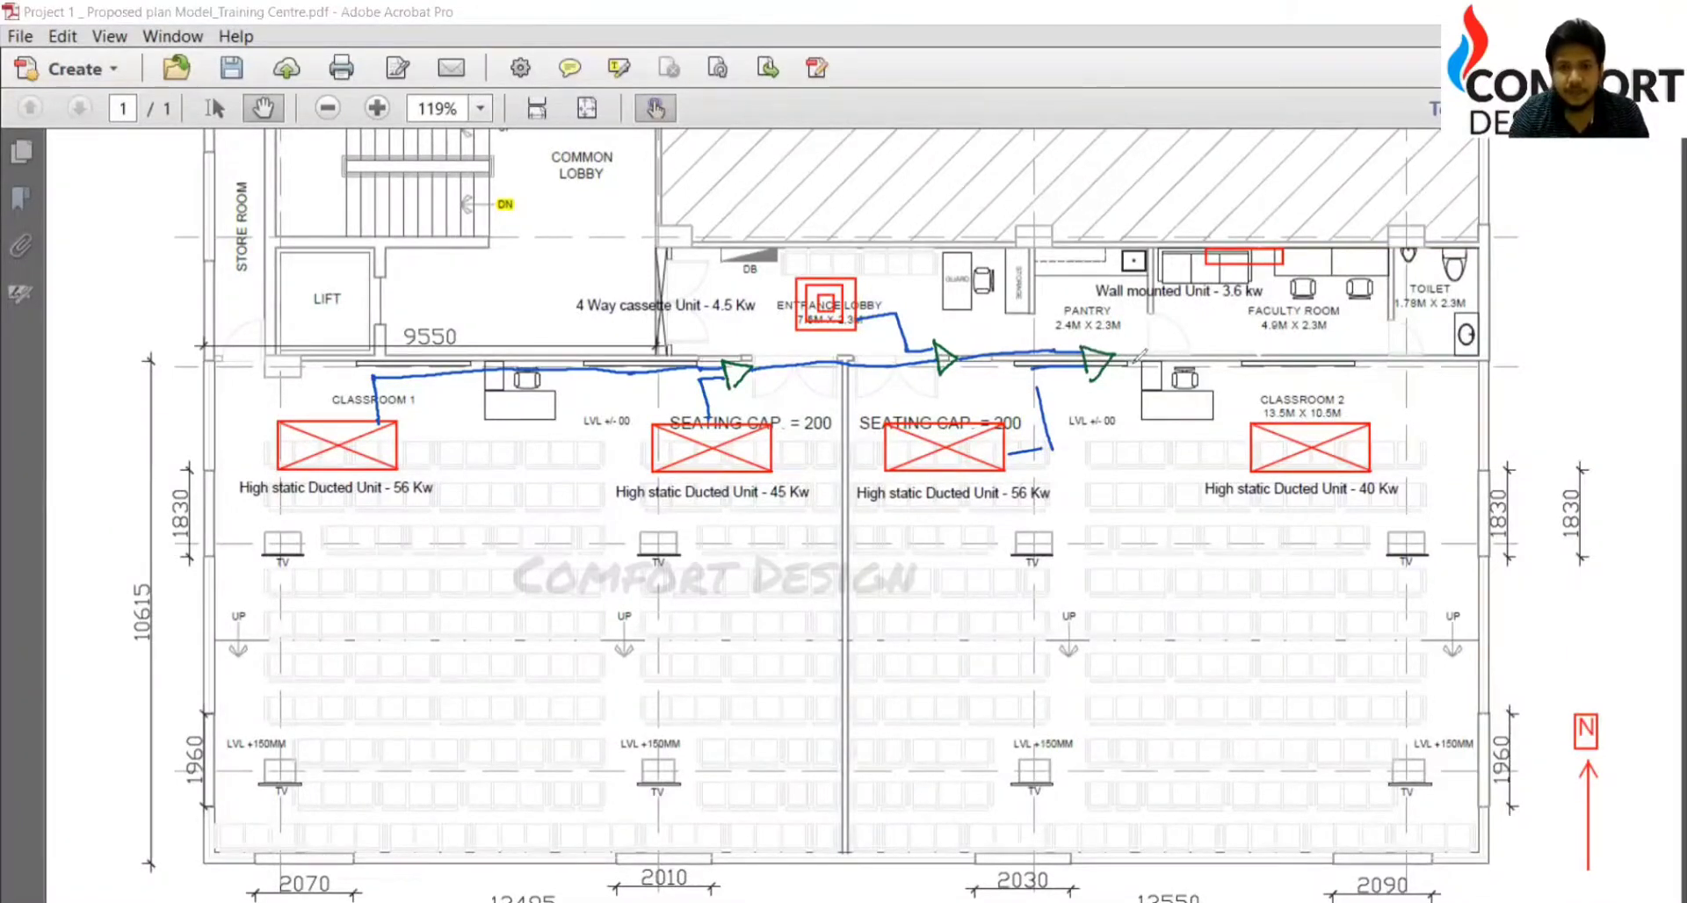
Step: Continue the main pipe in blue to the Faculty Room and connect the wall mounted unit with a green branch joint
{"action": "left_click_drag", "start_coordinate": [1127, 357], "coordinate": [1340, 344]}
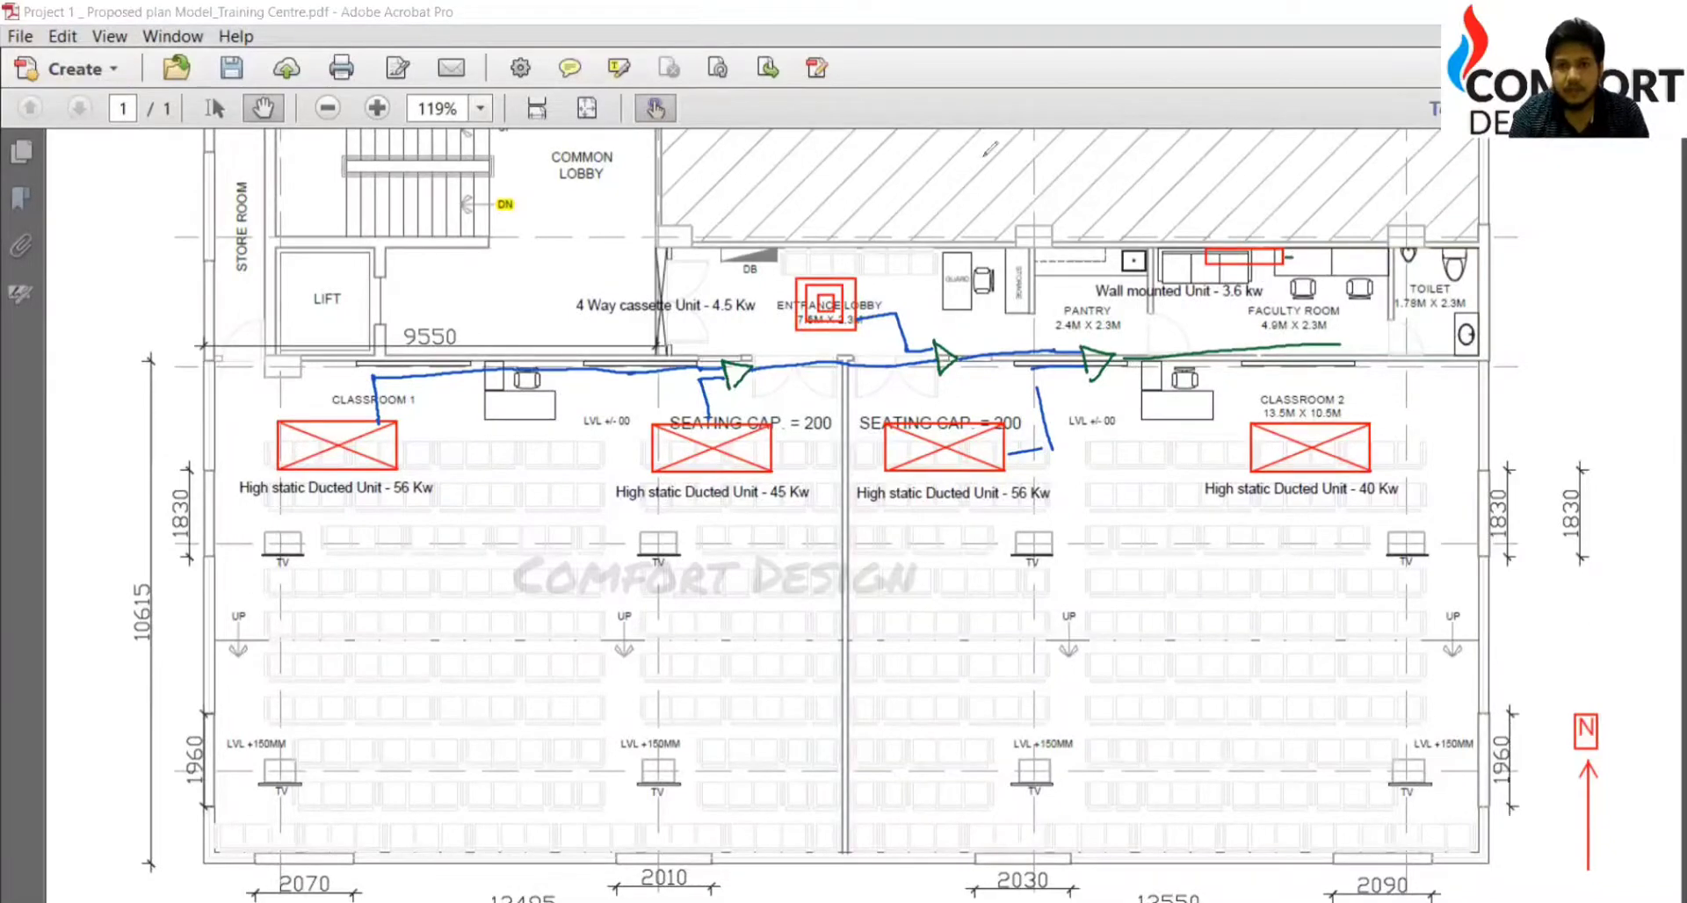
{"action": "key", "text": "ctrl+z"}
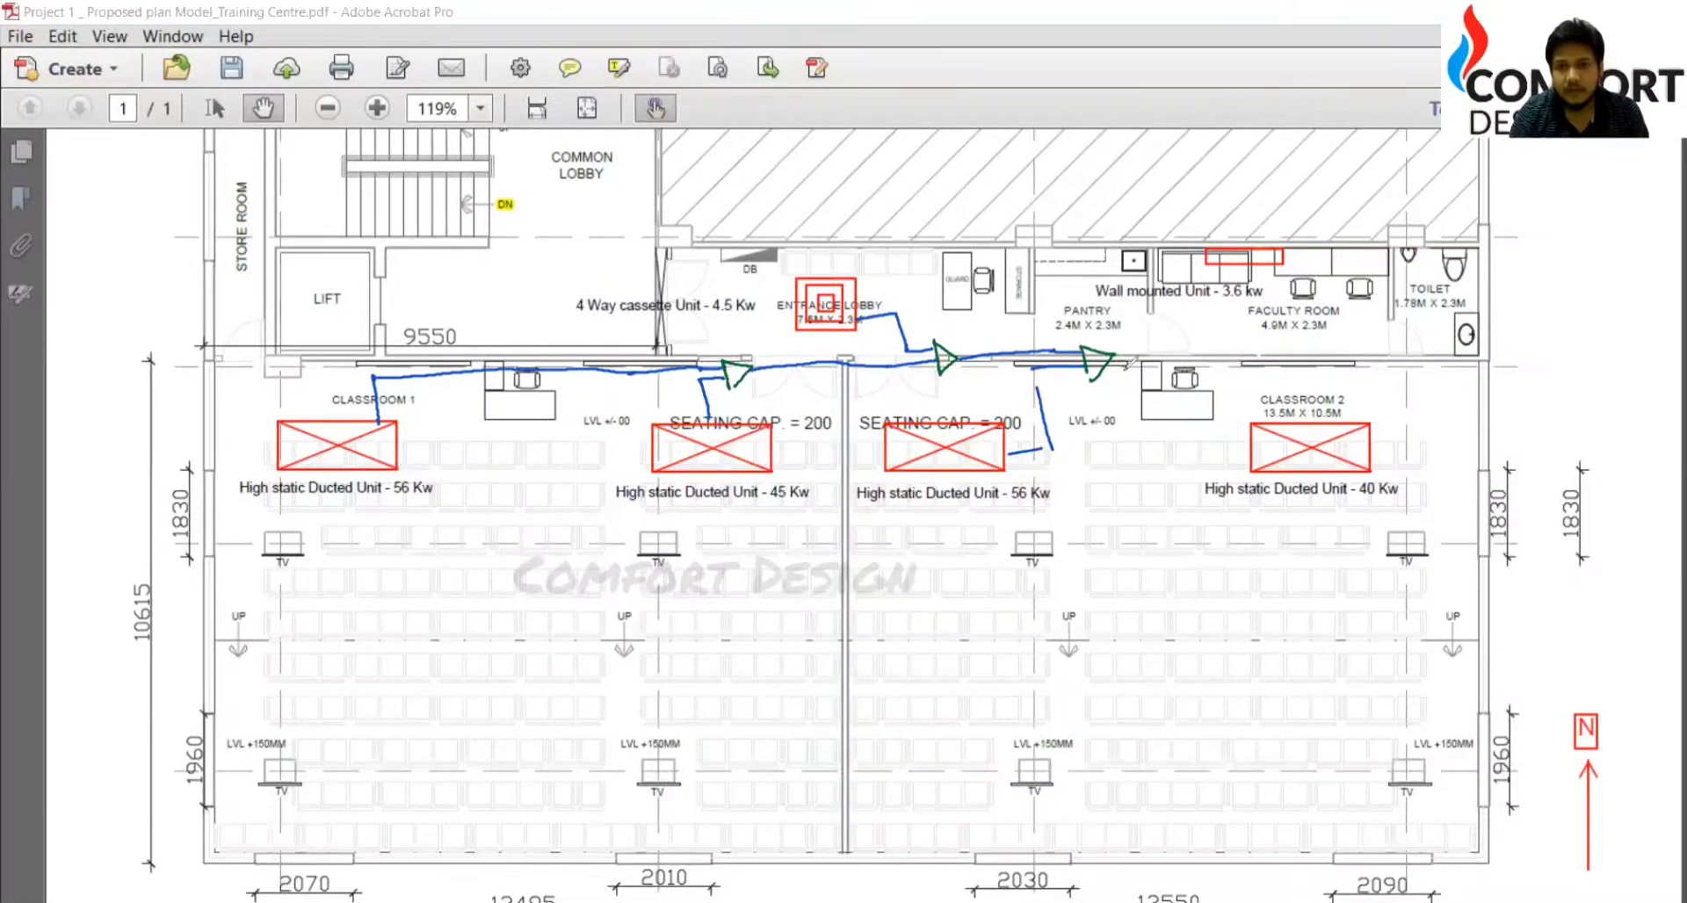
{"action": "left_click_drag", "start_coordinate": [1118, 359], "coordinate": [1303, 353]}
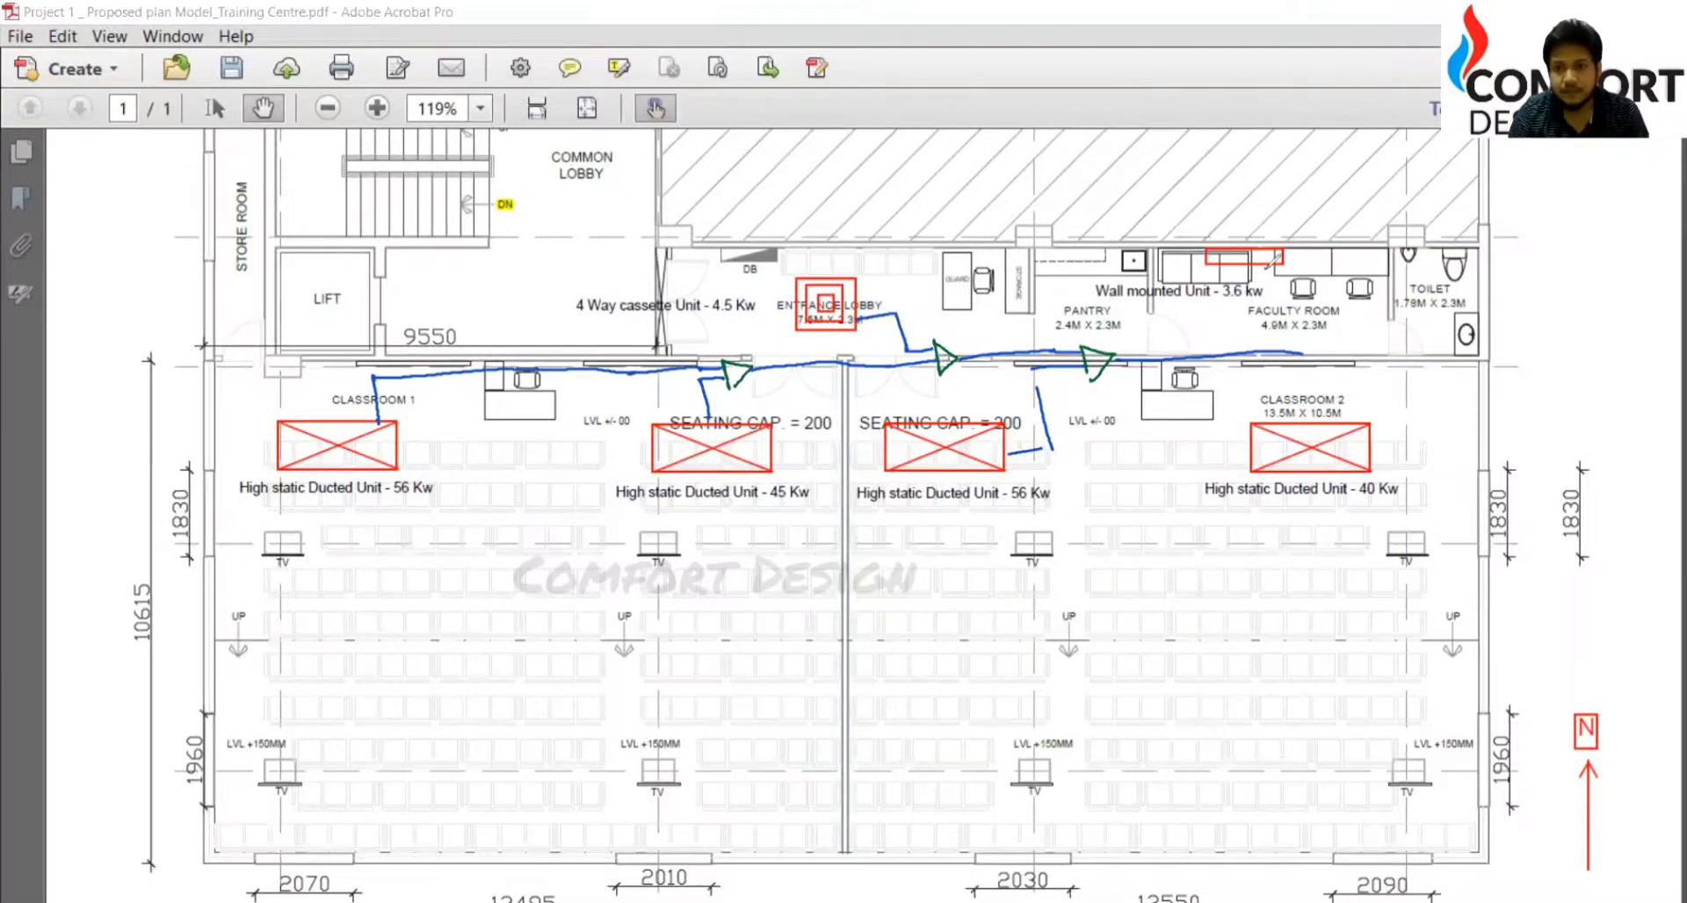
{"action": "mouse_move", "coordinate": [1270, 265]}
{"action": "left_mouse_down"}
{"action": "mouse_move", "coordinate": [1276, 323]}
{"action": "mouse_move", "coordinate": [1307, 330]}
{"action": "mouse_move", "coordinate": [1313, 356]}
{"action": "mouse_move", "coordinate": [1340, 345]}
{"action": "left_mouse_up"}
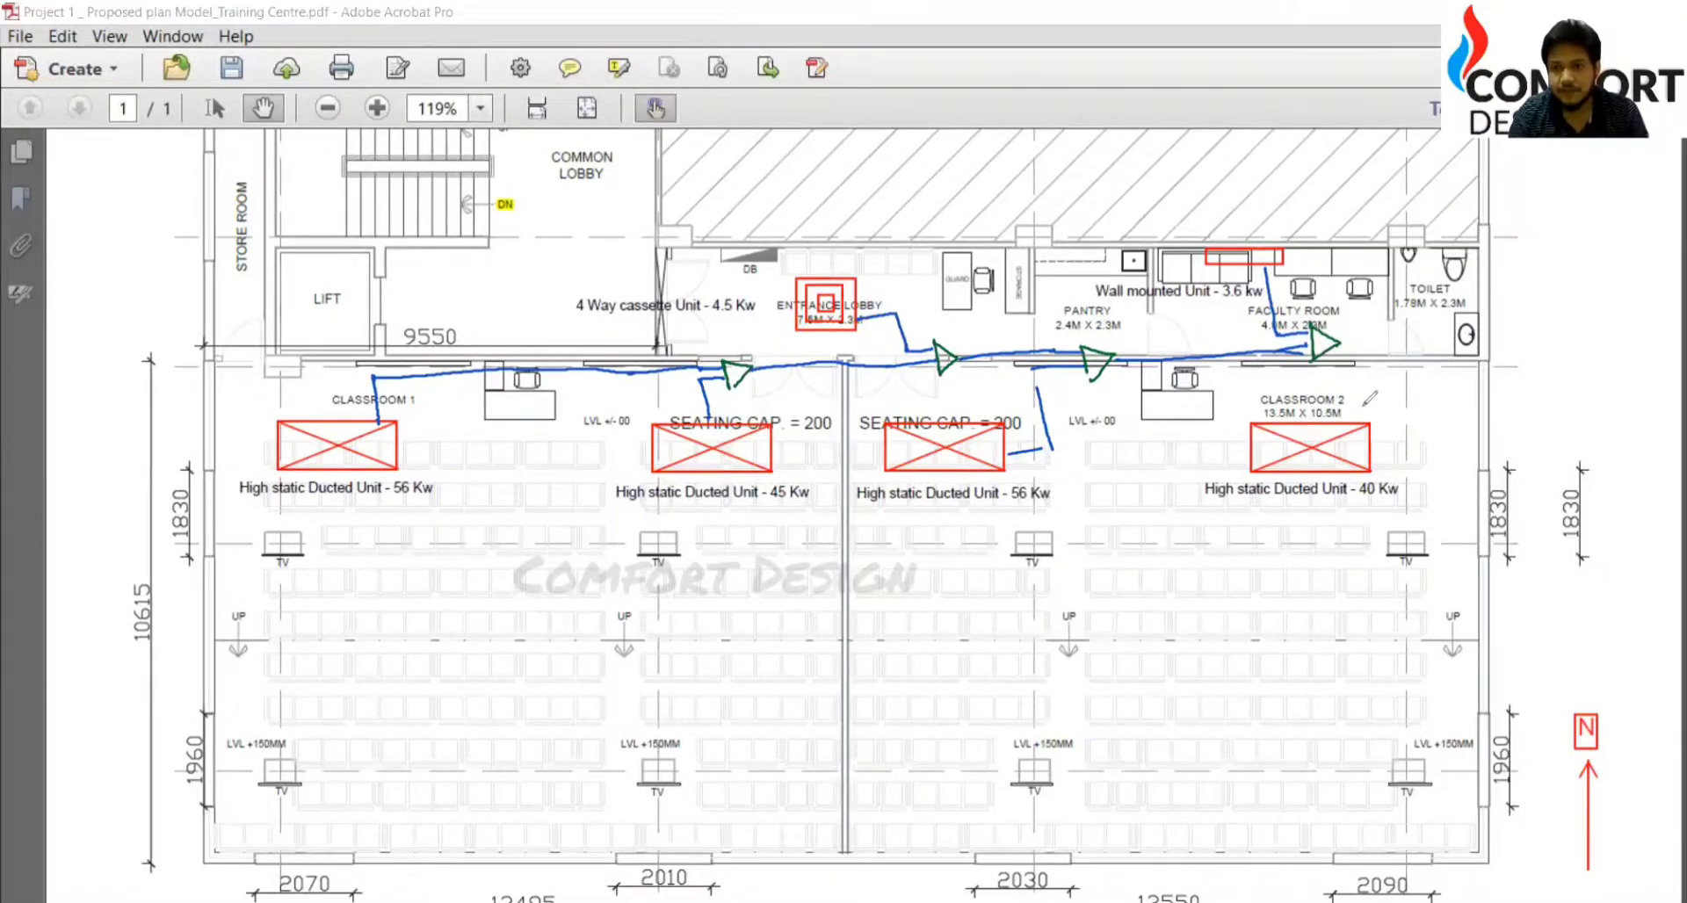
Step: Connect the 40 kW ducted unit in Classroom 2 with a branch joint and run the main pipe outside the building, labelled UP
{"action": "mouse_move", "coordinate": [1378, 435]}
{"action": "left_mouse_down"}
{"action": "mouse_move", "coordinate": [1394, 431]}
{"action": "mouse_move", "coordinate": [1389, 337]}
{"action": "mouse_move", "coordinate": [1413, 334]}
{"action": "mouse_move", "coordinate": [1388, 364]}
{"action": "mouse_move", "coordinate": [1413, 341]}
{"action": "left_mouse_up"}
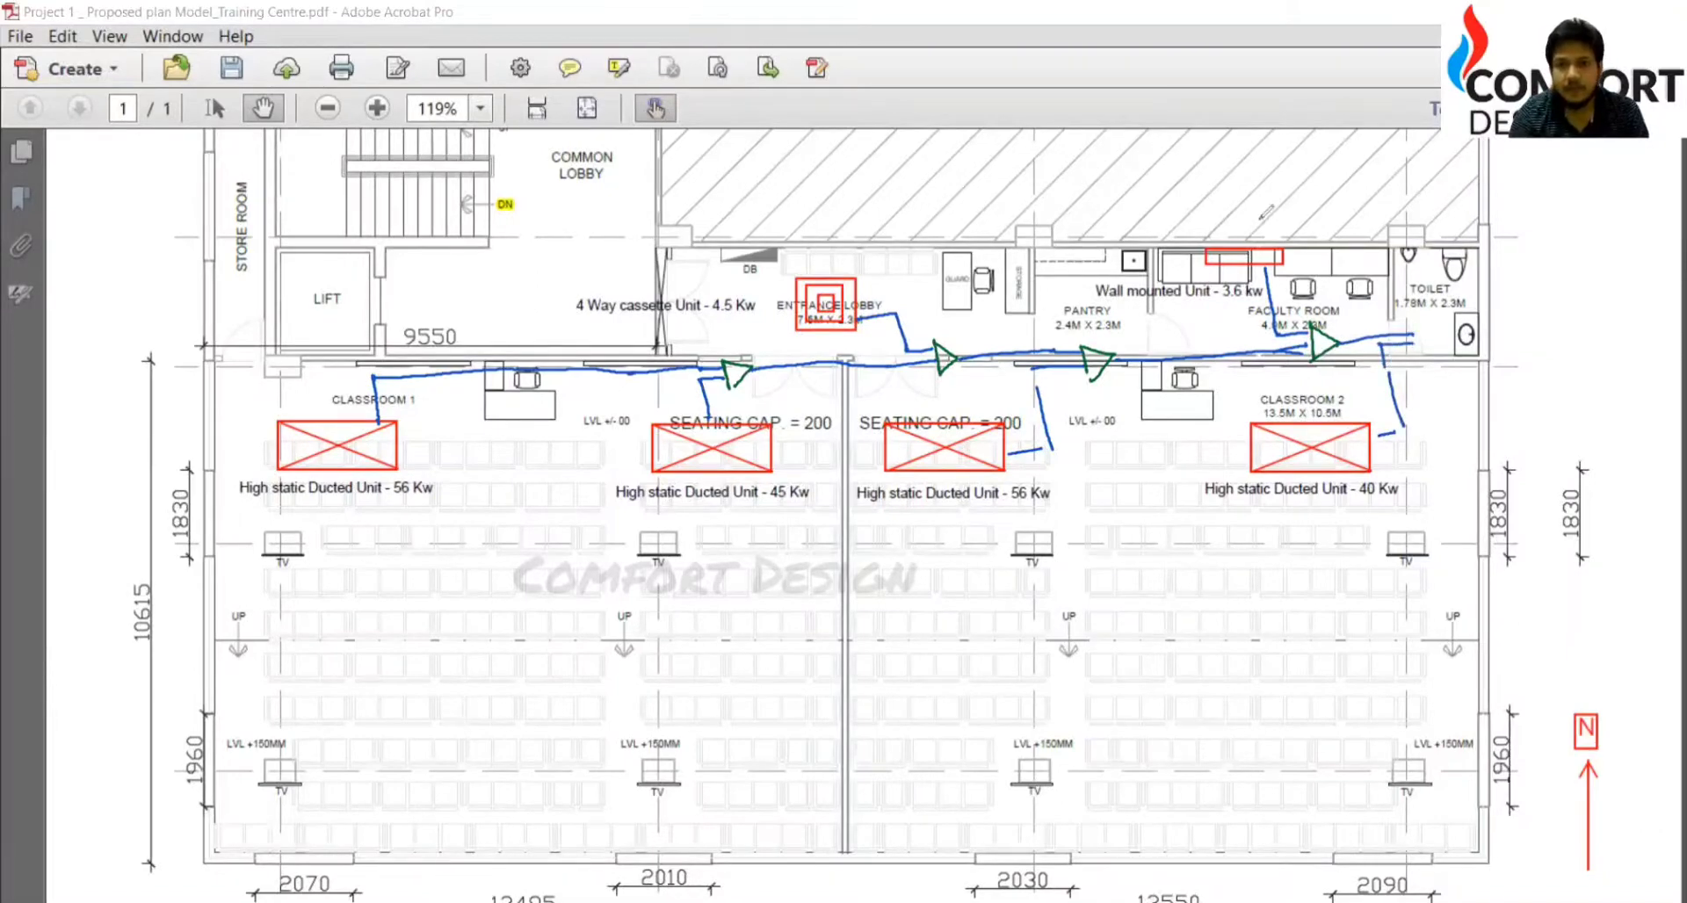
{"action": "left_click_drag", "start_coordinate": [1415, 330], "coordinate": [1417, 352]}
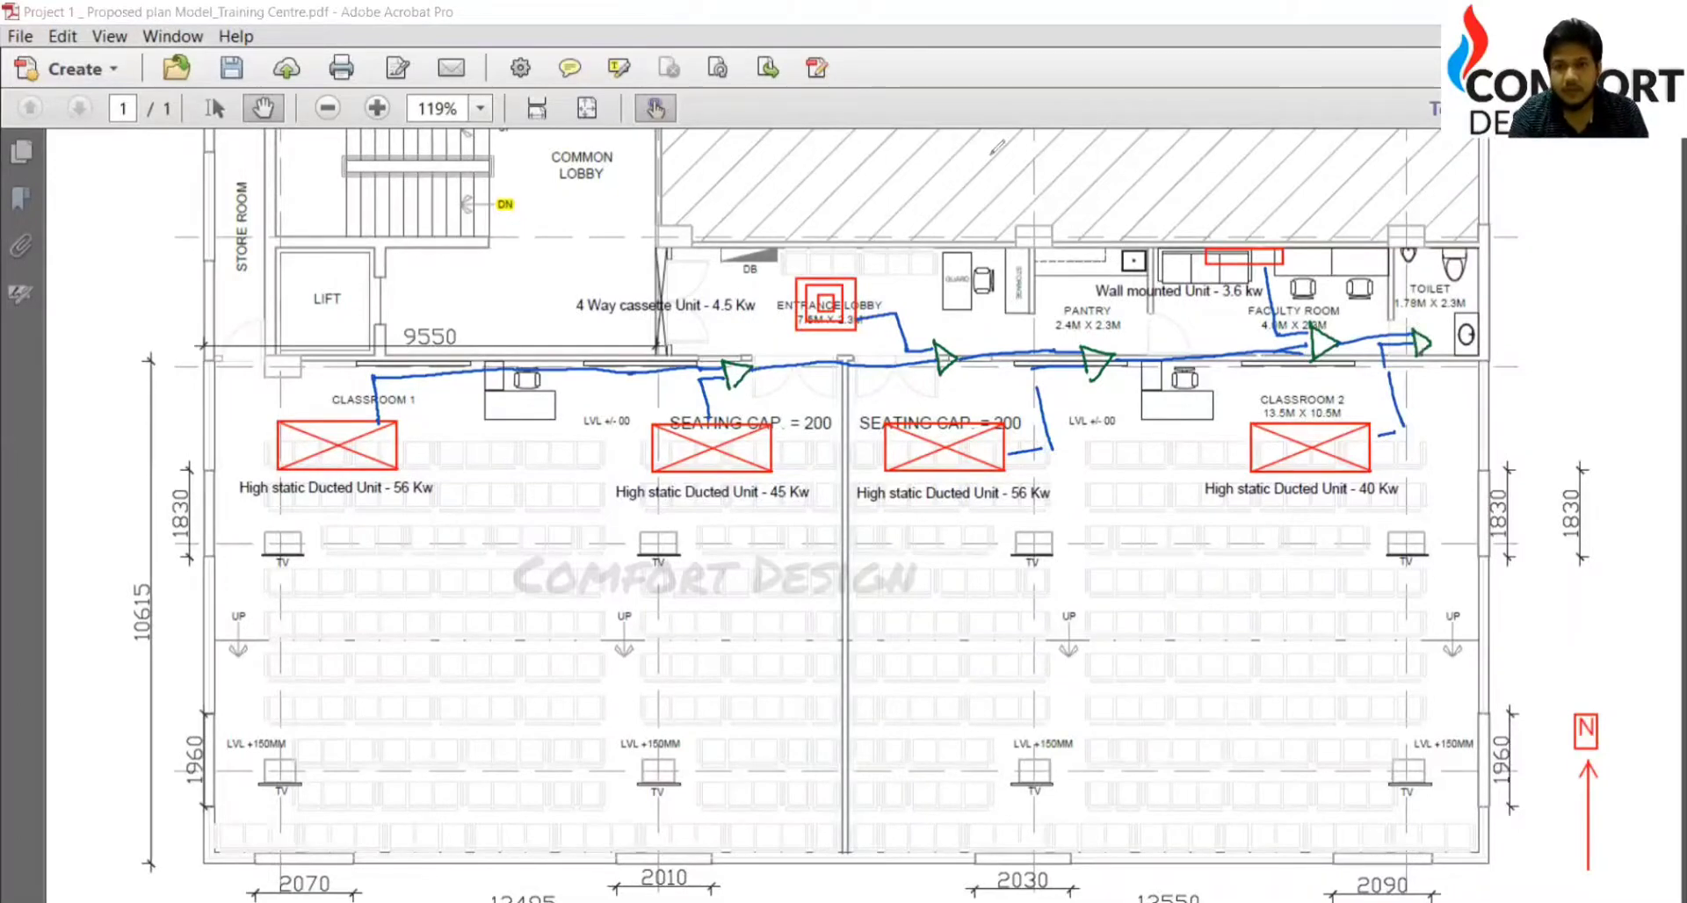
{"action": "mouse_move", "coordinate": [1431, 344]}
{"action": "left_mouse_down"}
{"action": "mouse_move", "coordinate": [1544, 338]}
{"action": "mouse_move", "coordinate": [1559, 369]}
{"action": "mouse_move", "coordinate": [1556, 350]}
{"action": "left_mouse_up"}
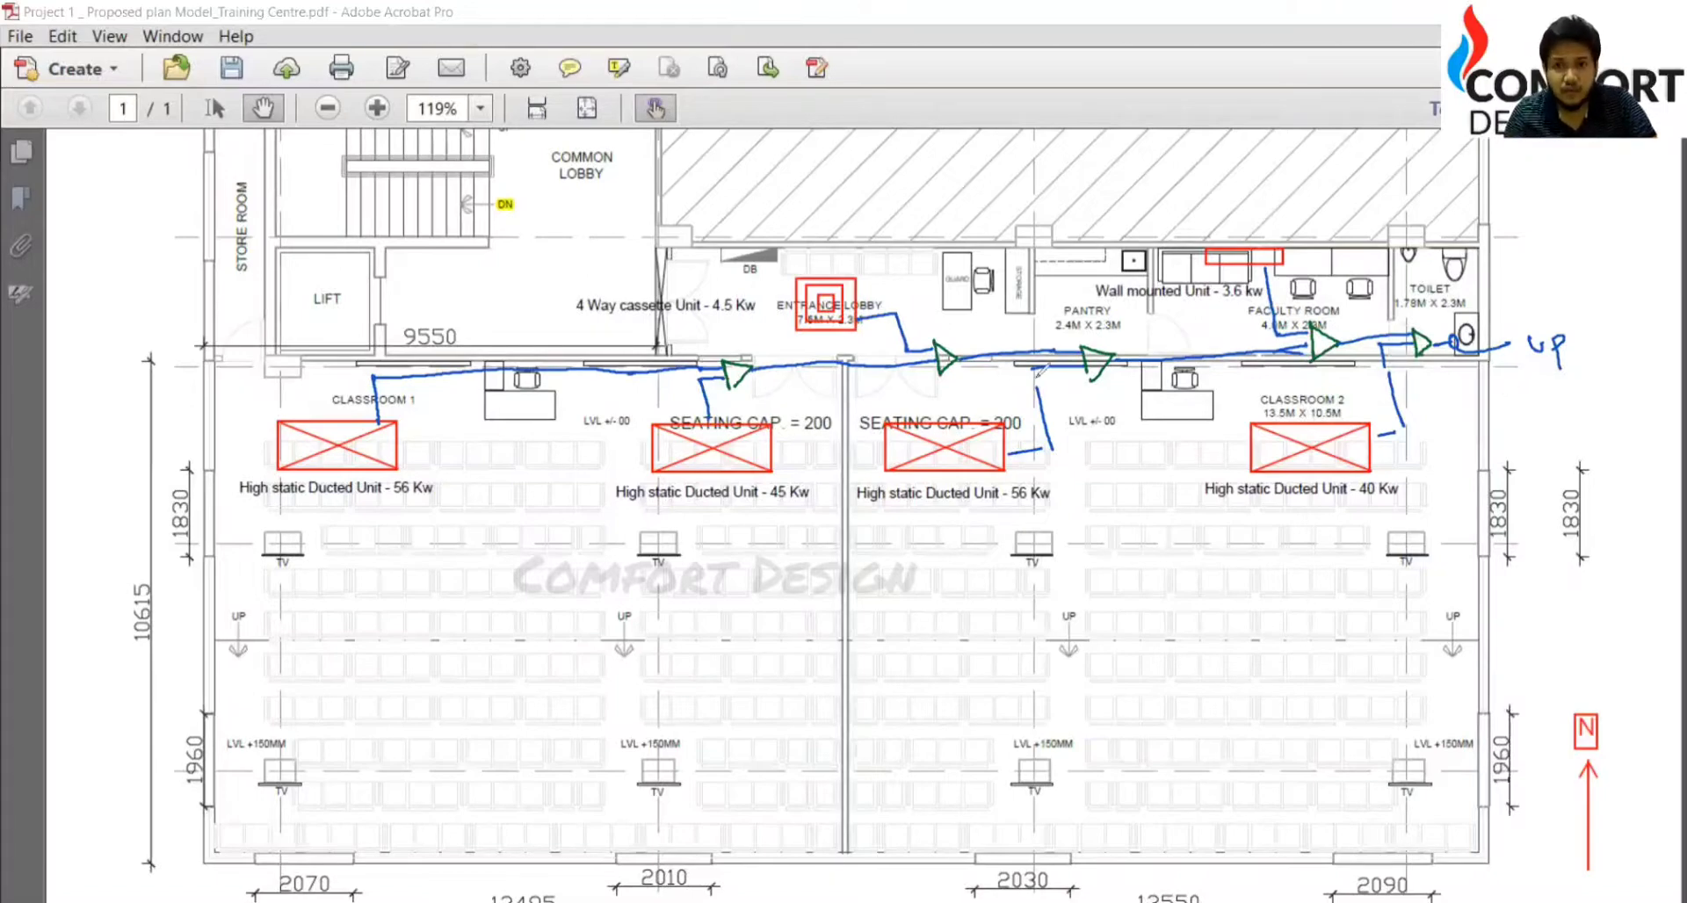
{"action": "left_click_drag", "start_coordinate": [1034, 369], "coordinate": [1039, 417]}
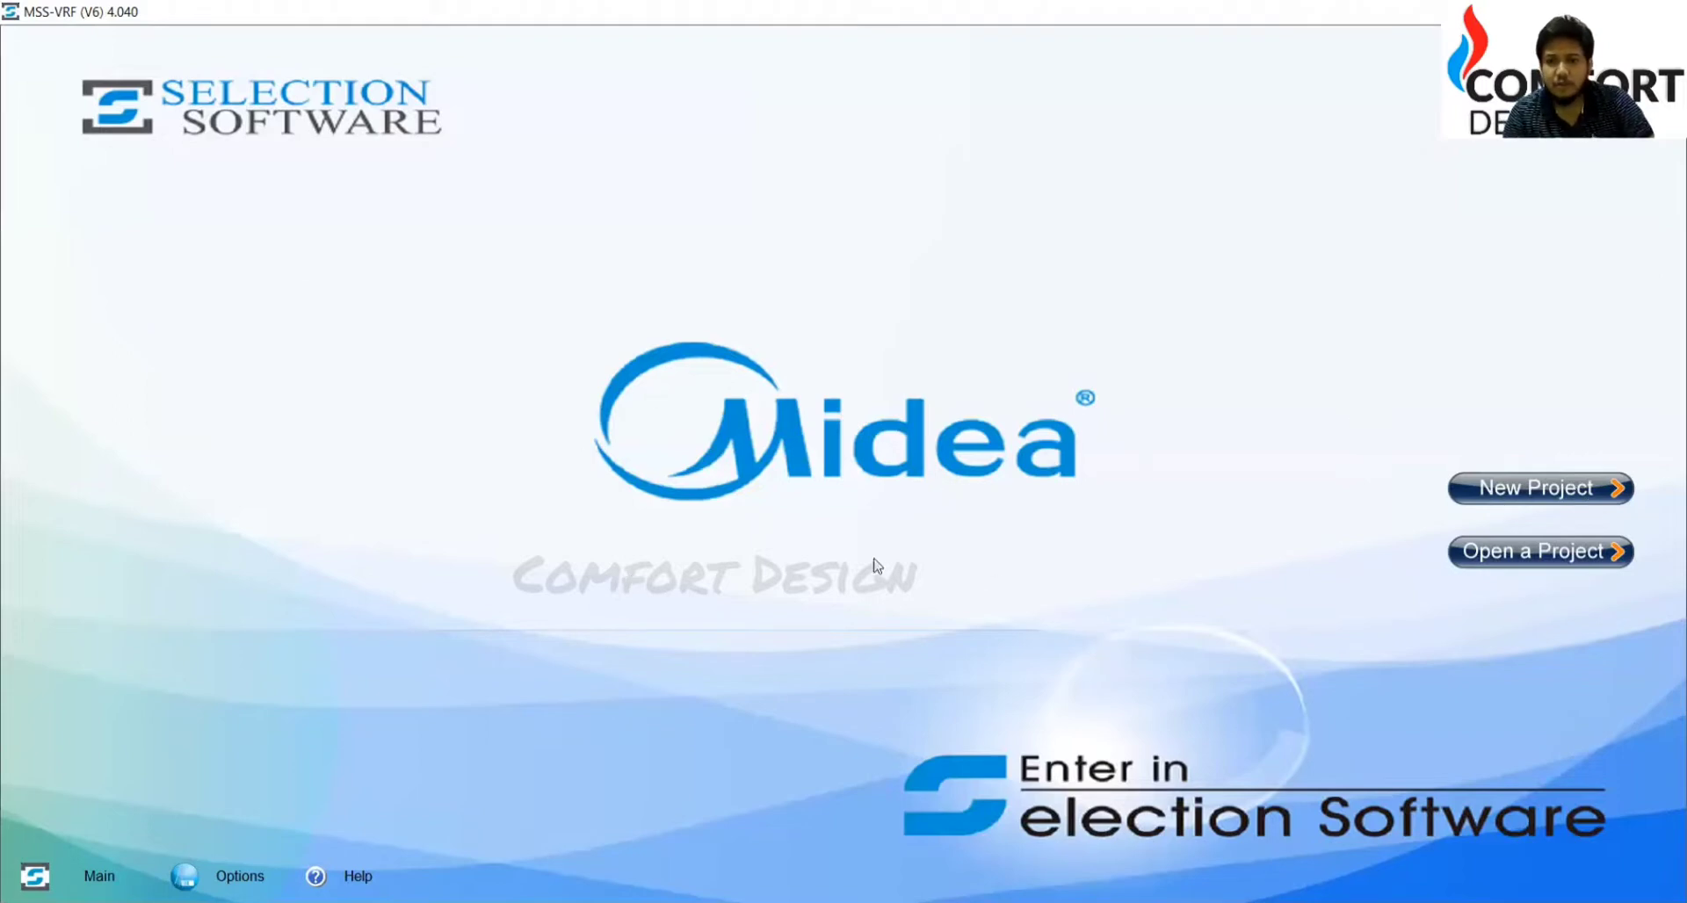
Step: Start a new project in the Midea MSS-VRF selection software and name it Comfort Design
{"action": "left_click", "coordinate": [1543, 488]}
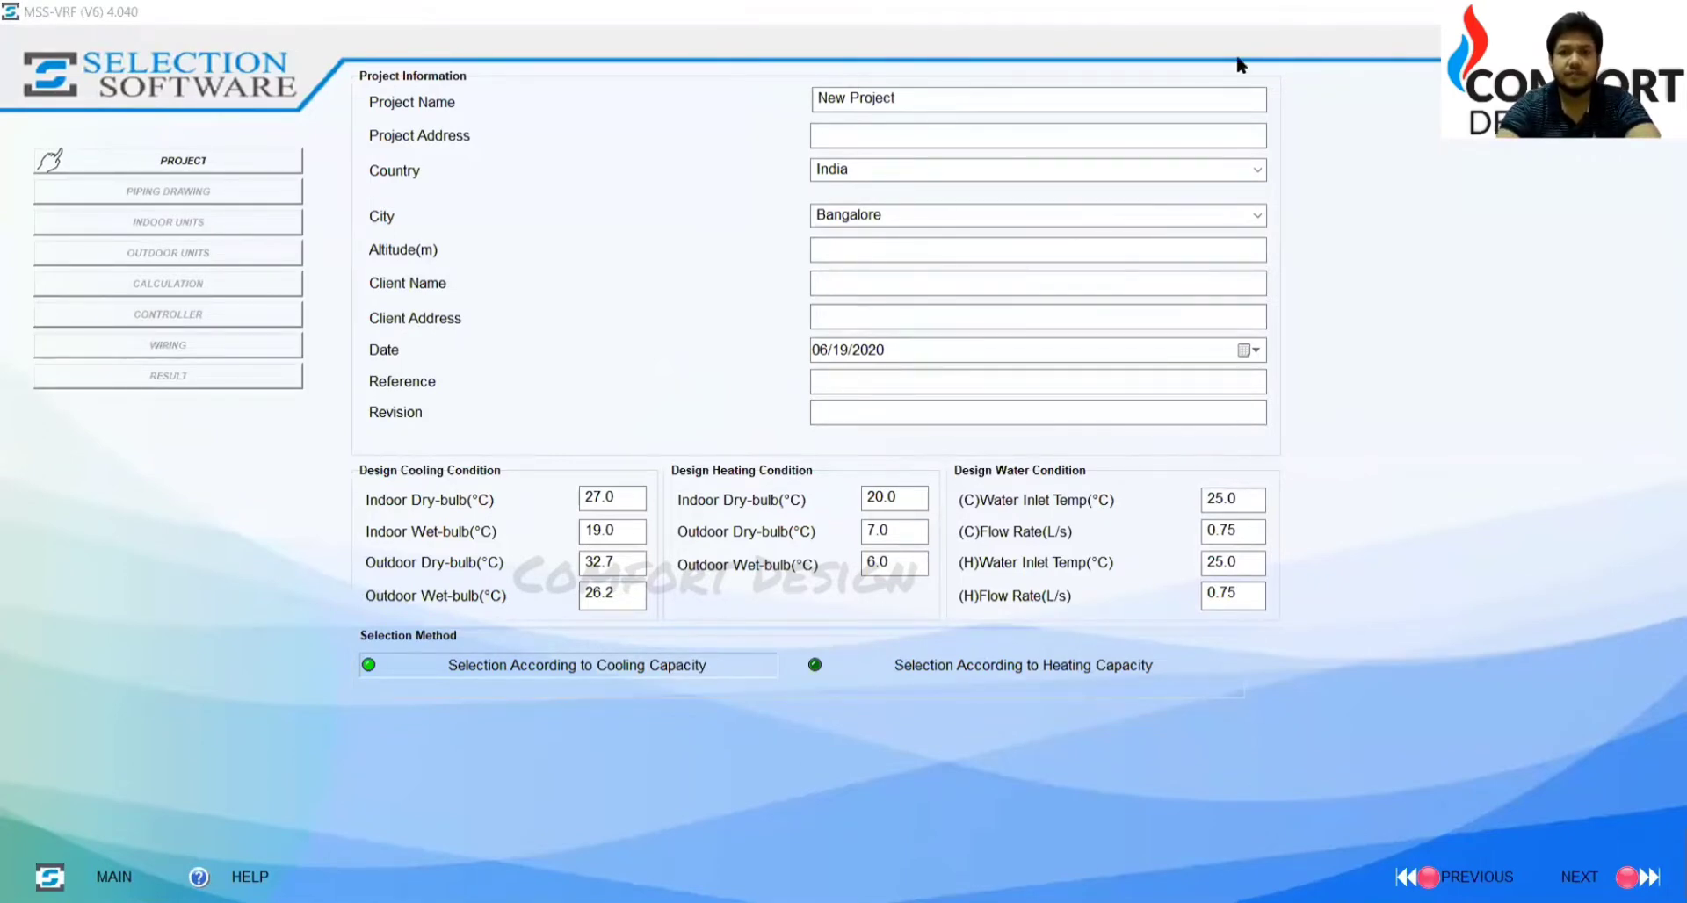
{"action": "left_click", "coordinate": [905, 101]}
{"action": "key", "text": "BackSpace"}
{"action": "key", "text": "BackSpace"}
{"action": "key", "text": "BackSpace"}
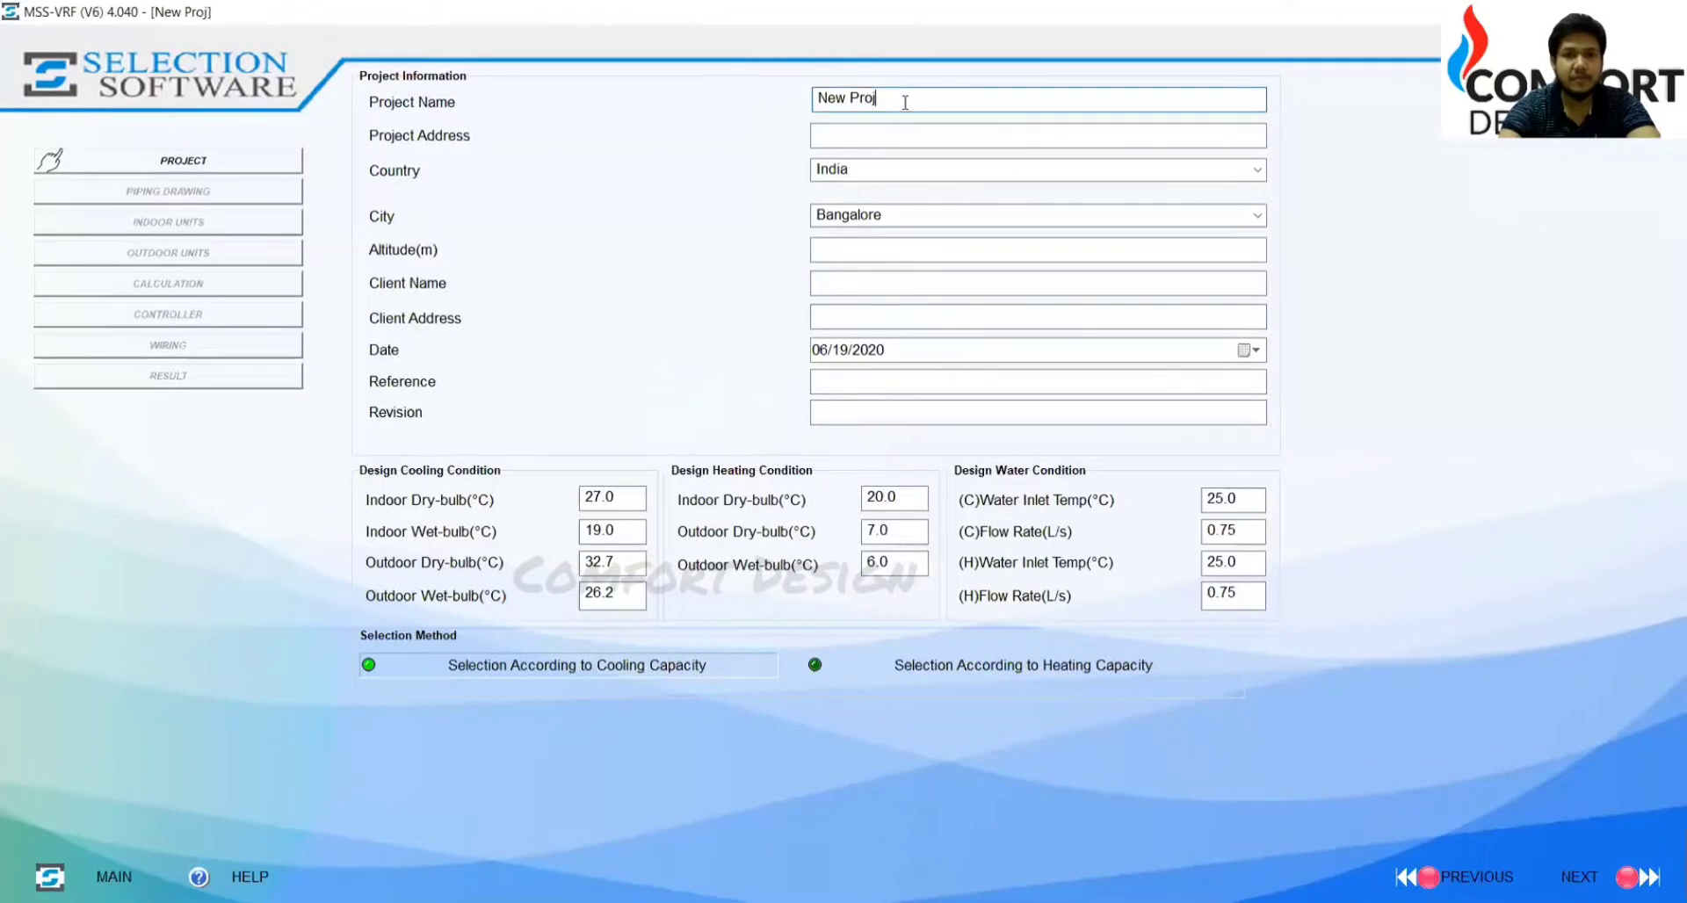
{"action": "key", "text": "BackSpace"}
{"action": "key", "text": "BackSpace"}
{"action": "key", "text": "BackSpace"}
{"action": "key", "text": "BackSpace"}
{"action": "key", "text": "BackSpace"}
{"action": "key", "text": "BackSpace"}
{"action": "key", "text": "BackSpace"}
{"action": "key", "text": "BackSpace"}
{"action": "type", "text": "C"}
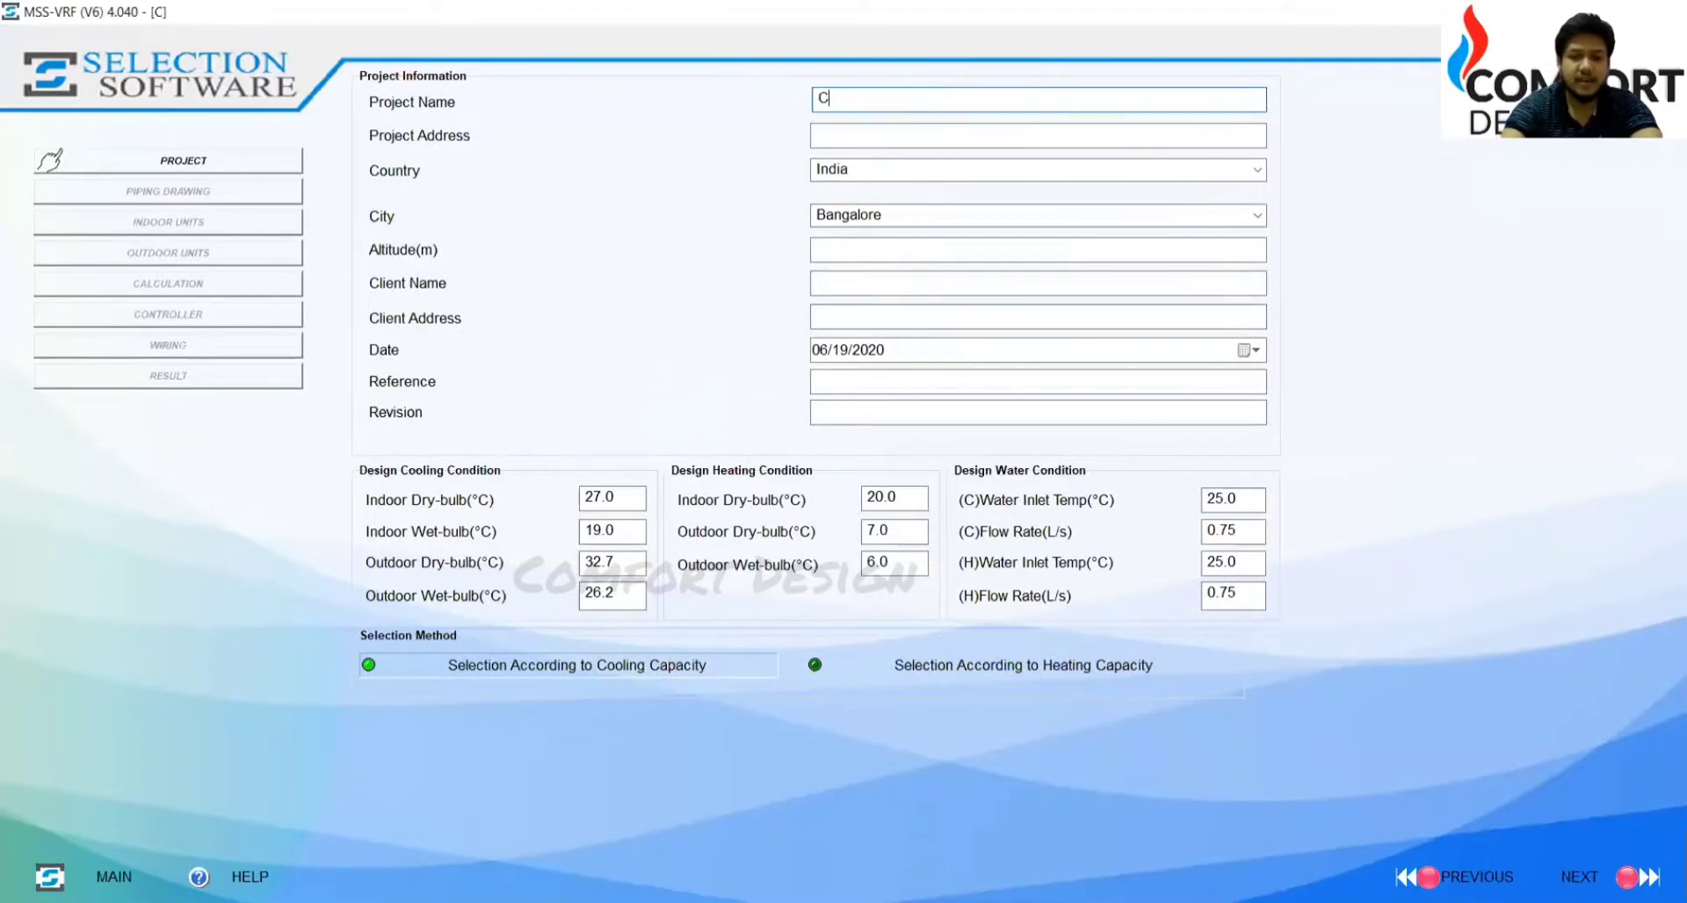
{"action": "type", "text": "omfort Design"}
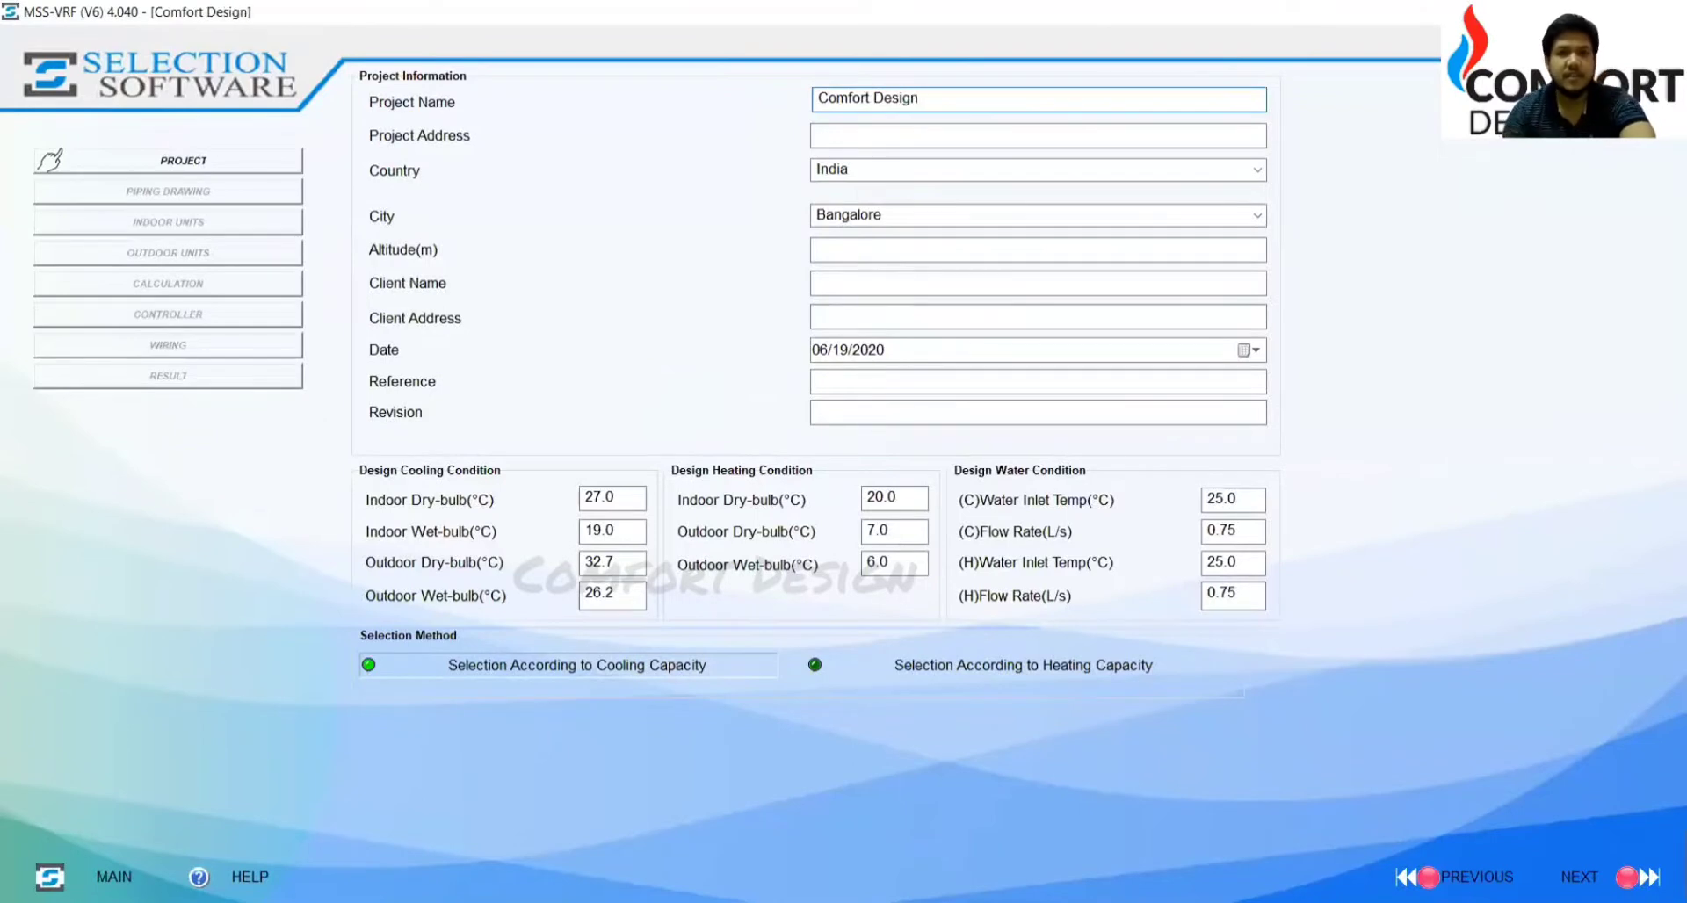
Step: Enter New Delhi as both the project address and the city
{"action": "left_click", "coordinate": [903, 132]}
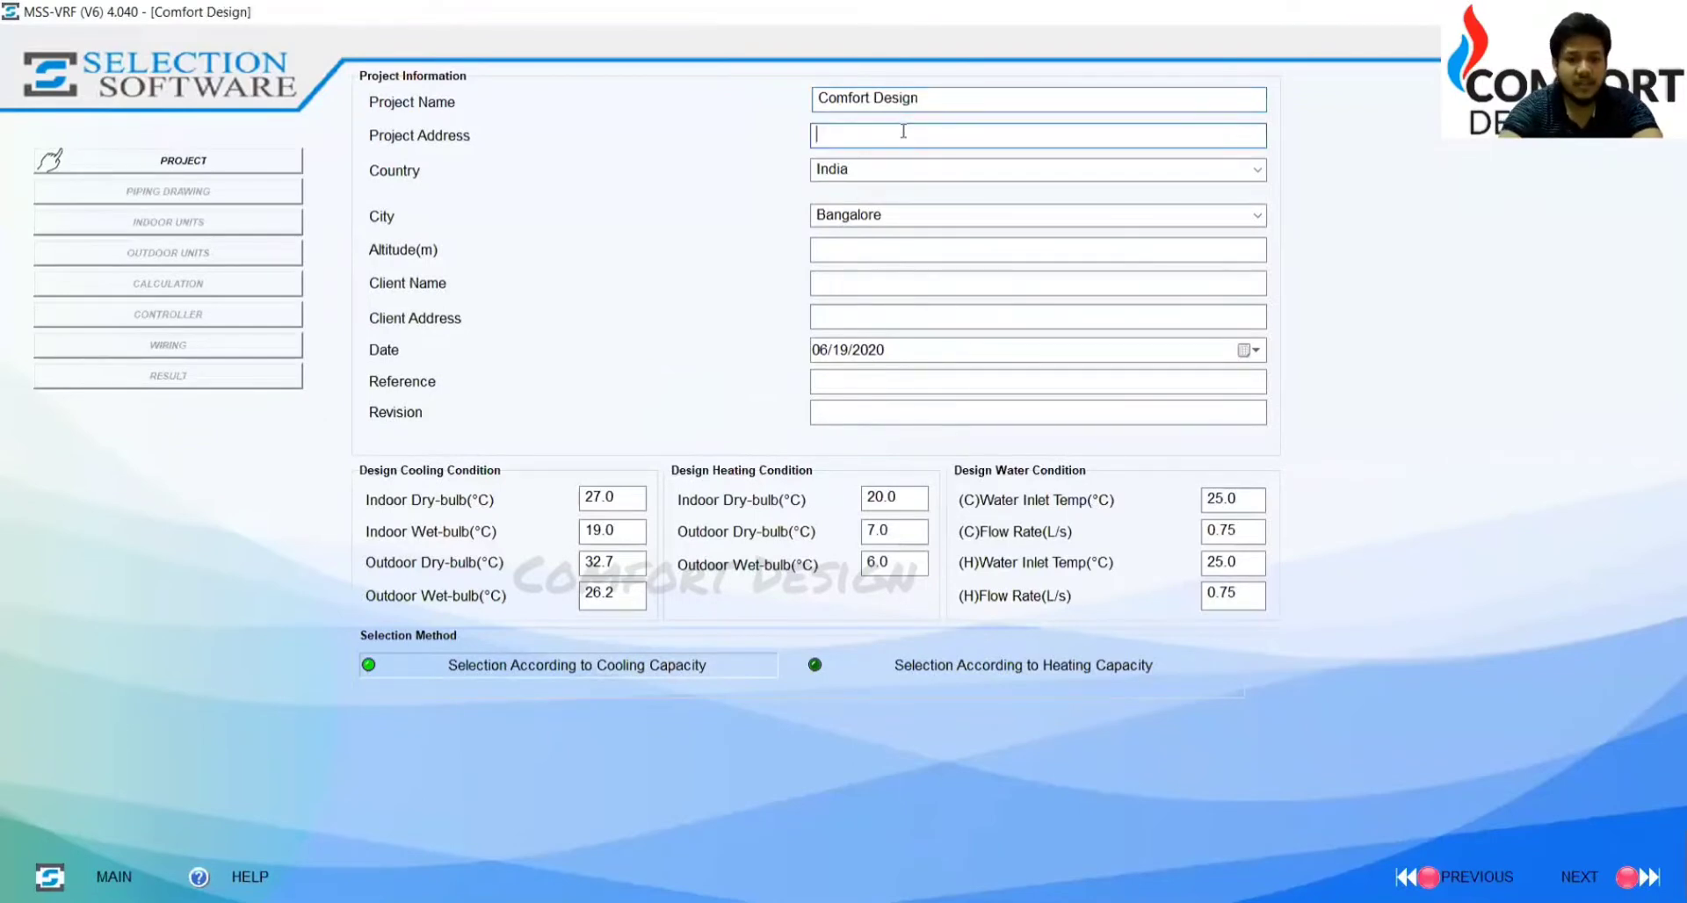
{"action": "type", "text": "New D"}
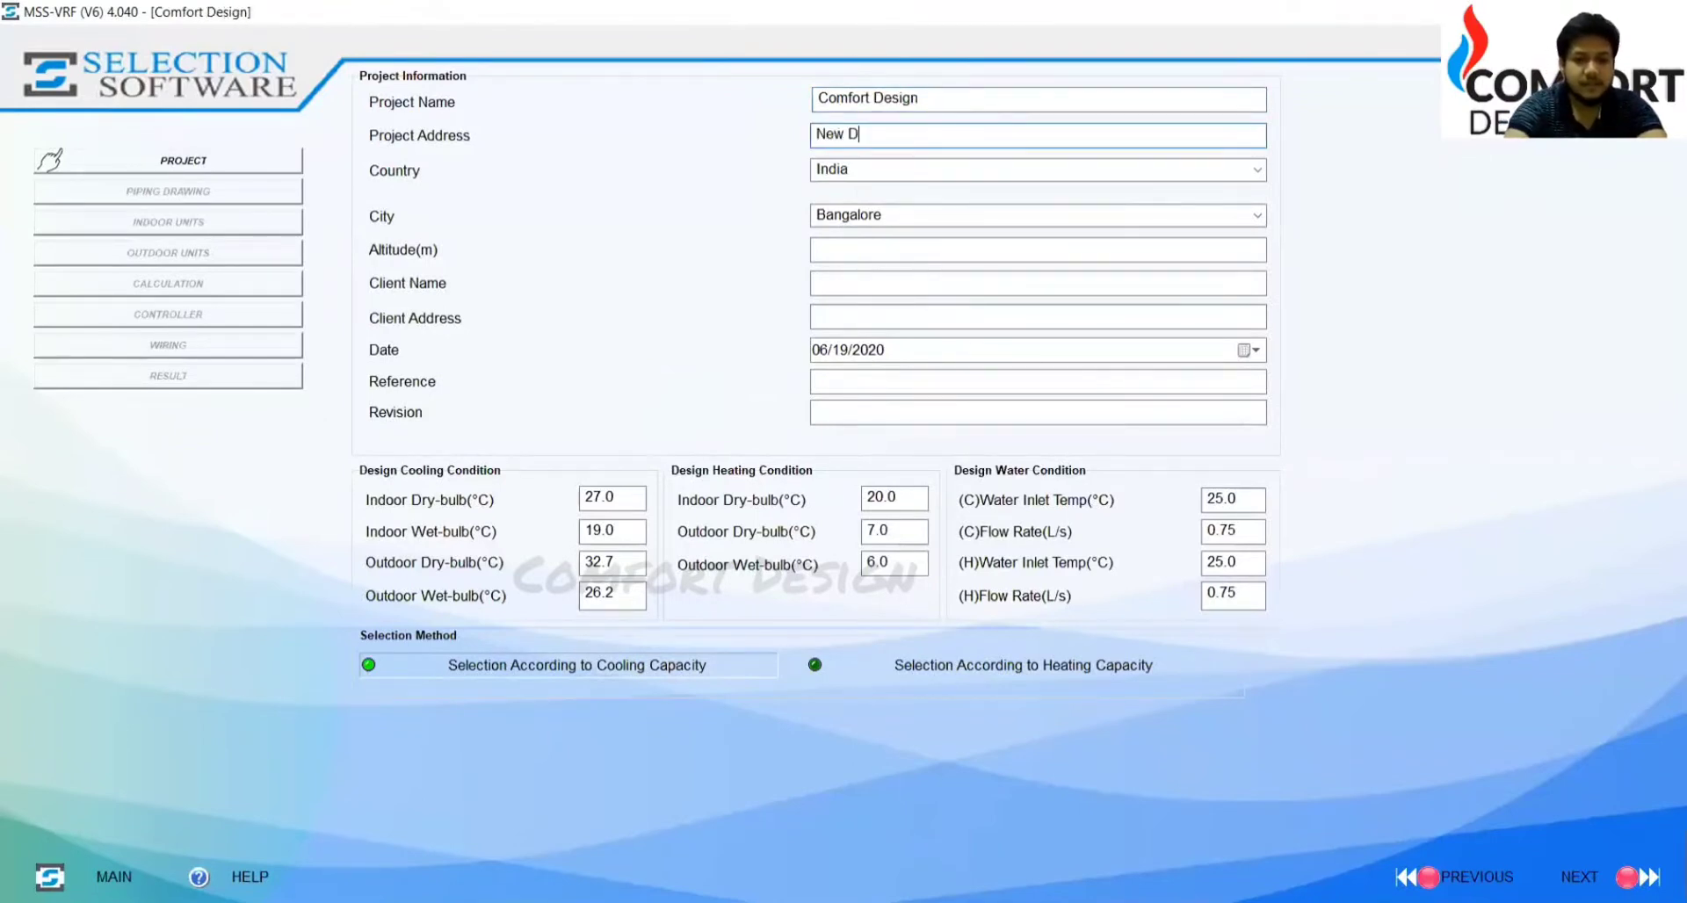
{"action": "type", "text": "elhi"}
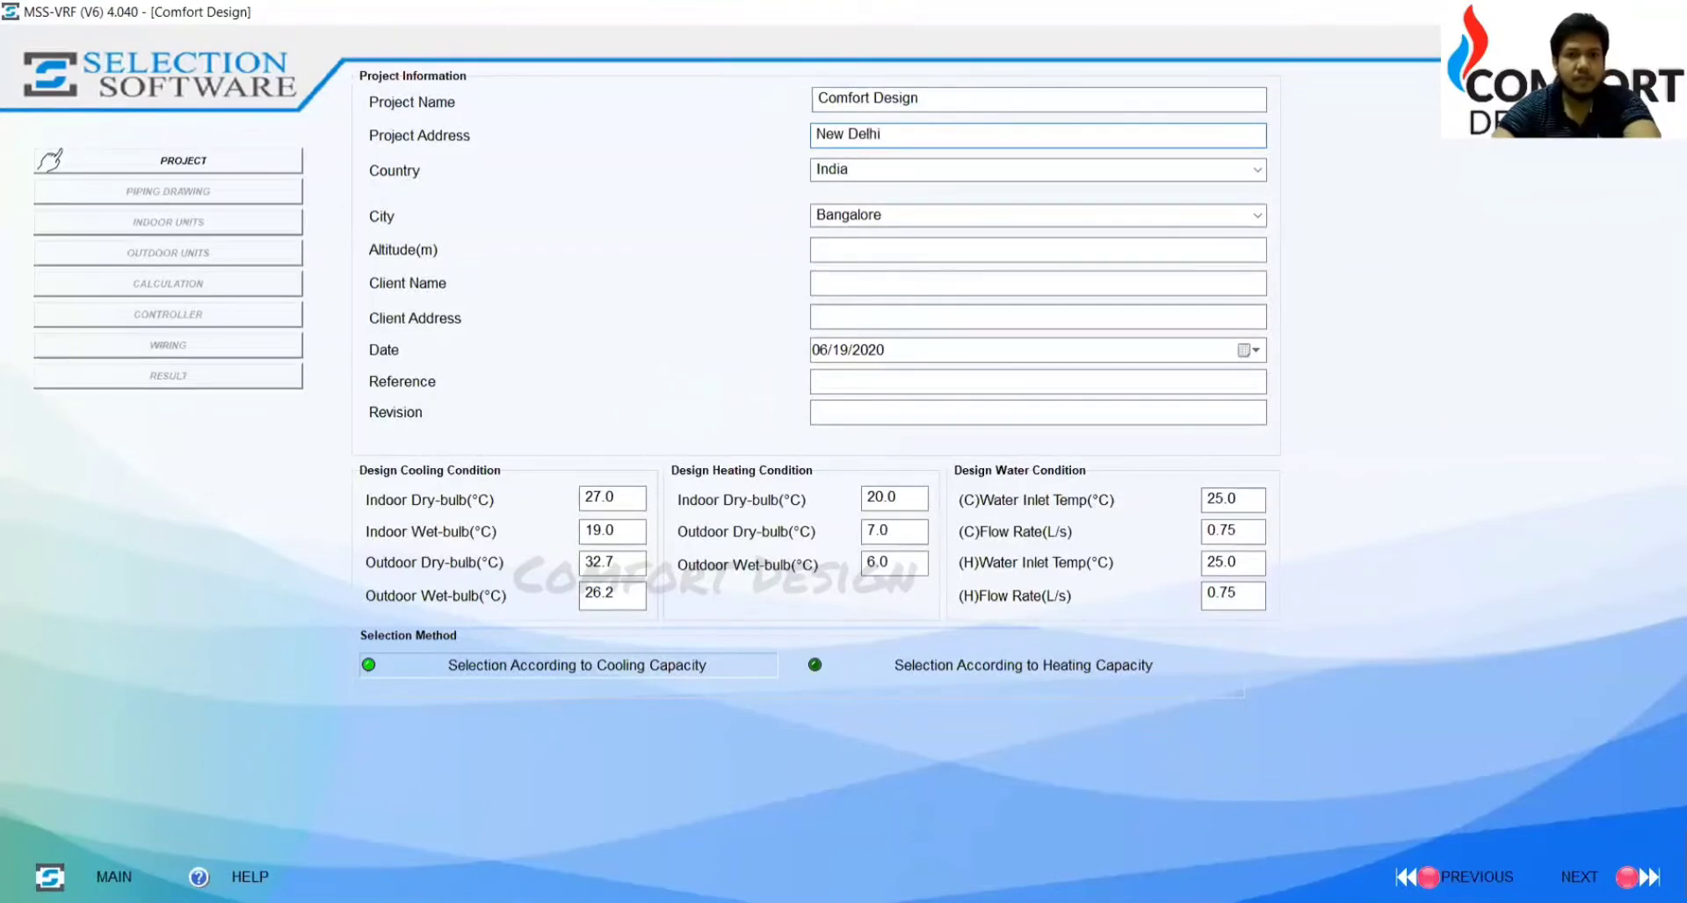
{"action": "left_click", "coordinate": [909, 211]}
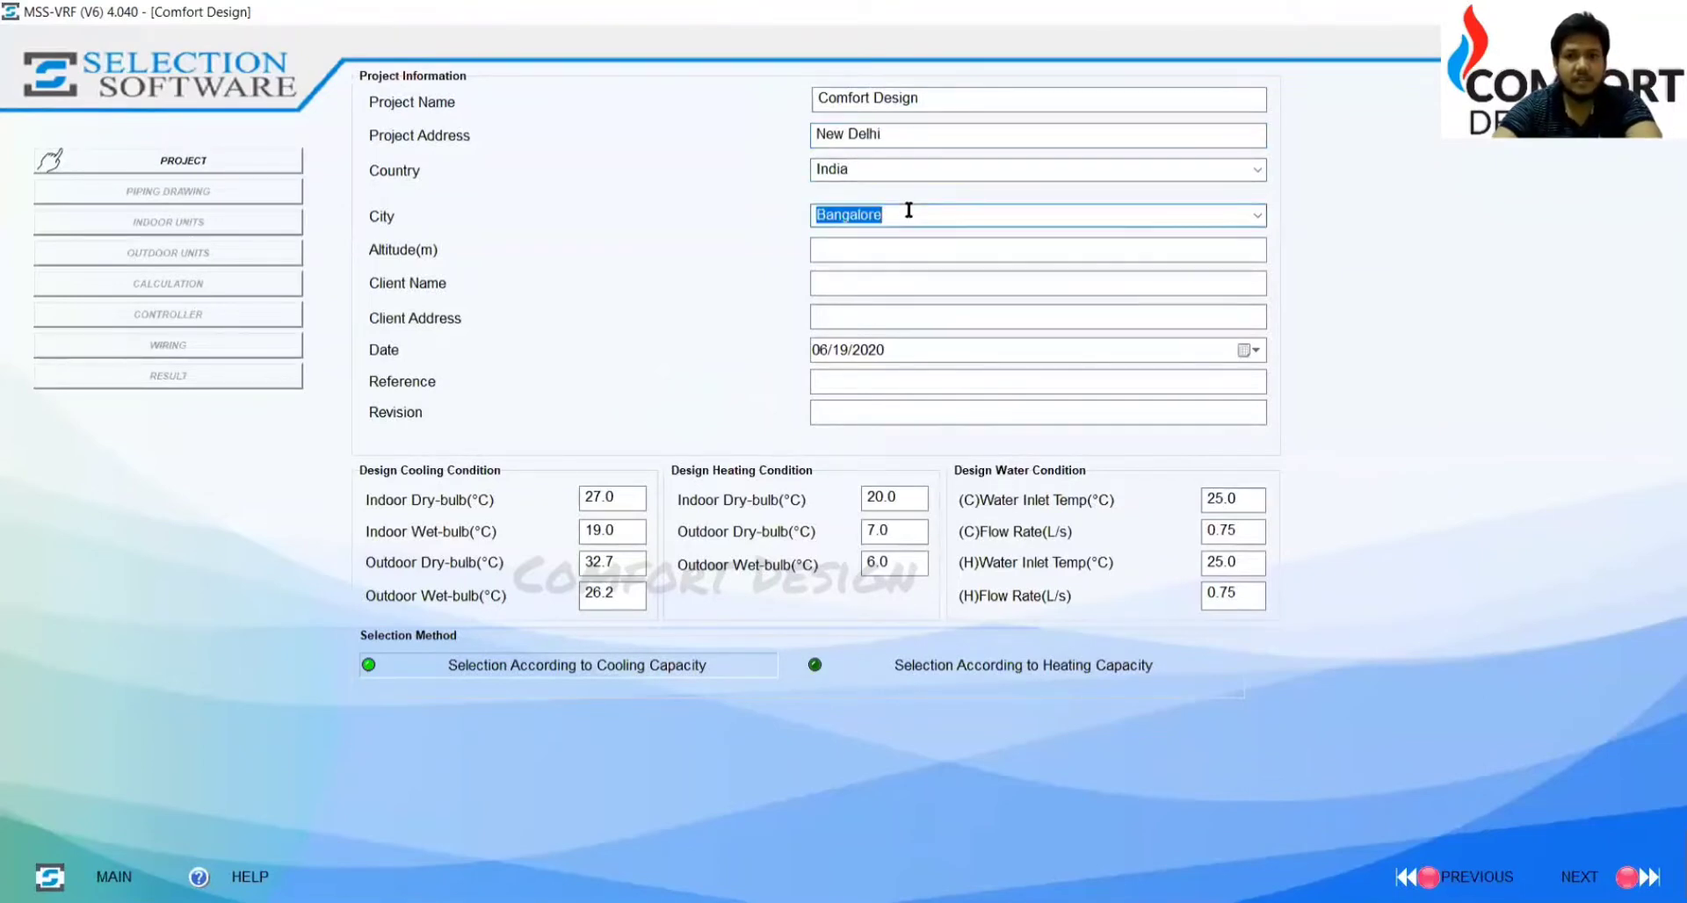
{"action": "type", "text": "New"}
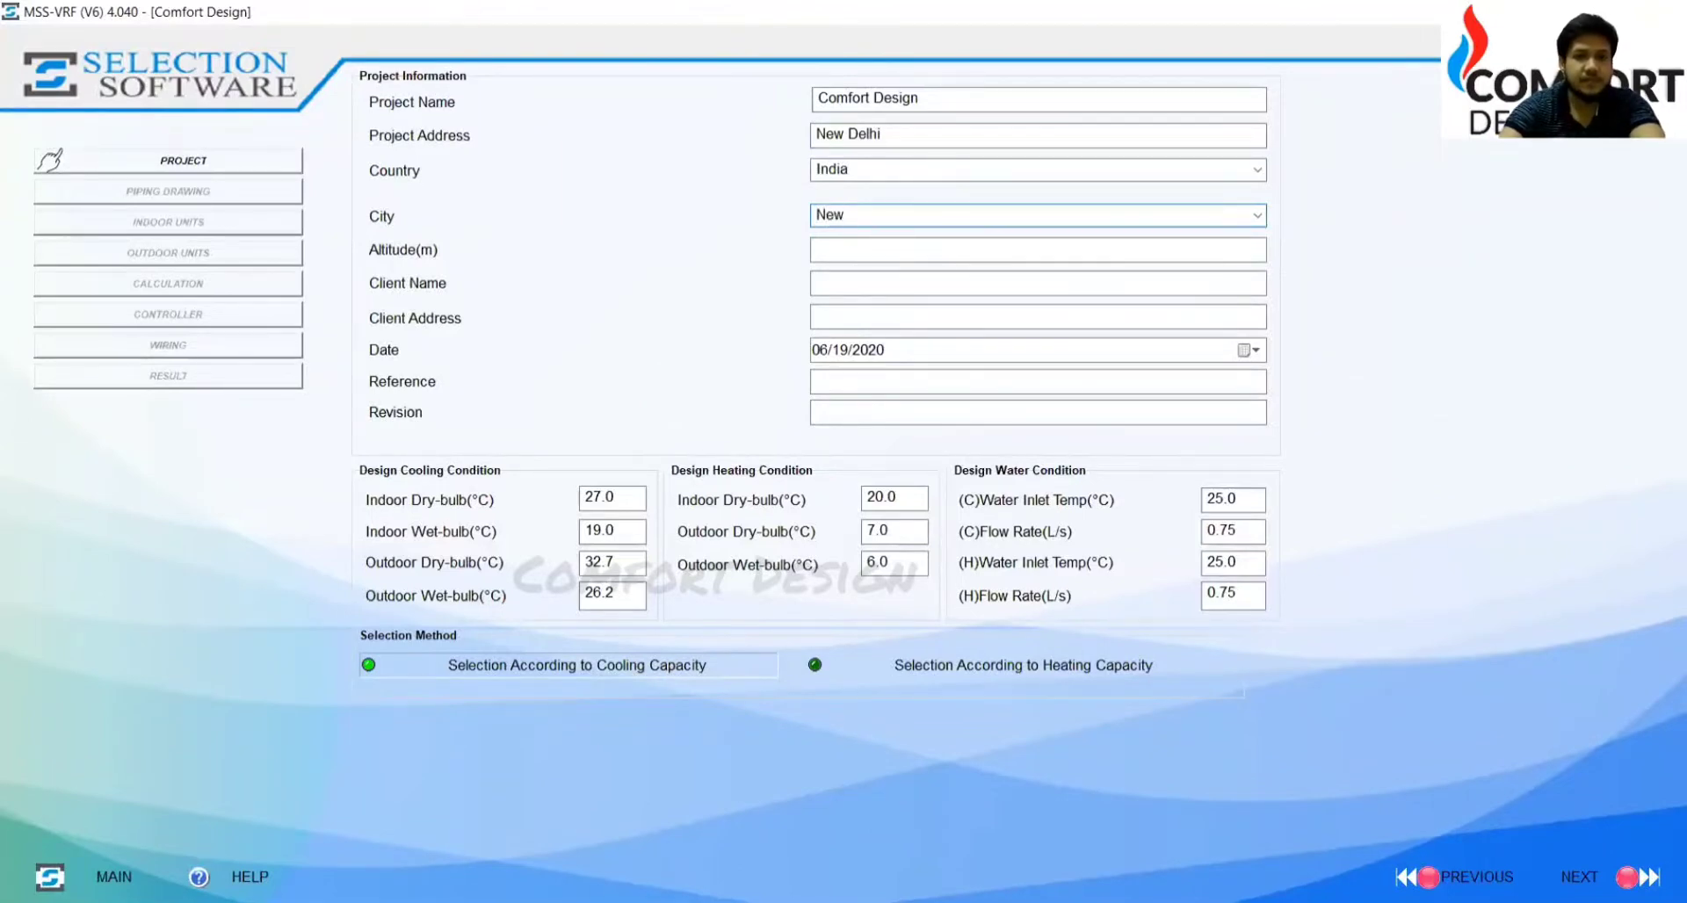
{"action": "type", "text": " Delhi"}
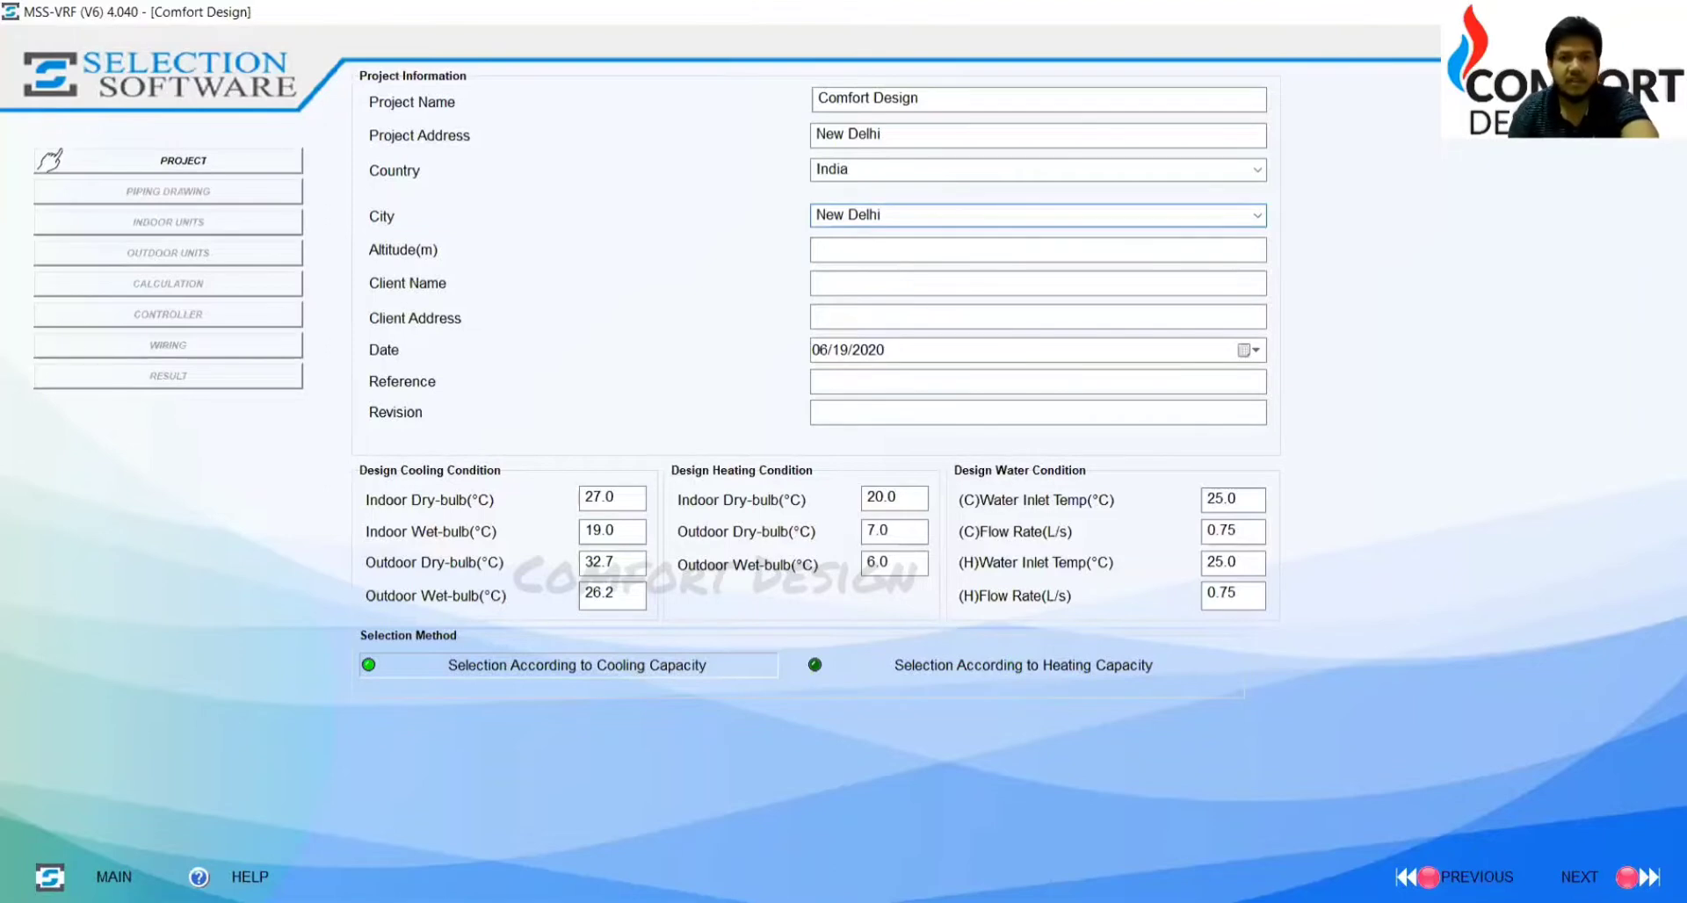
Step: Set the indoor dry-bulb temperature of the design cooling condition to 24 °C
{"action": "left_click", "coordinate": [628, 497]}
{"action": "key", "text": "BackSpace"}
{"action": "key", "text": "BackSpace"}
{"action": "key", "text": "BackSpace"}
{"action": "key", "text": "BackSpace"}
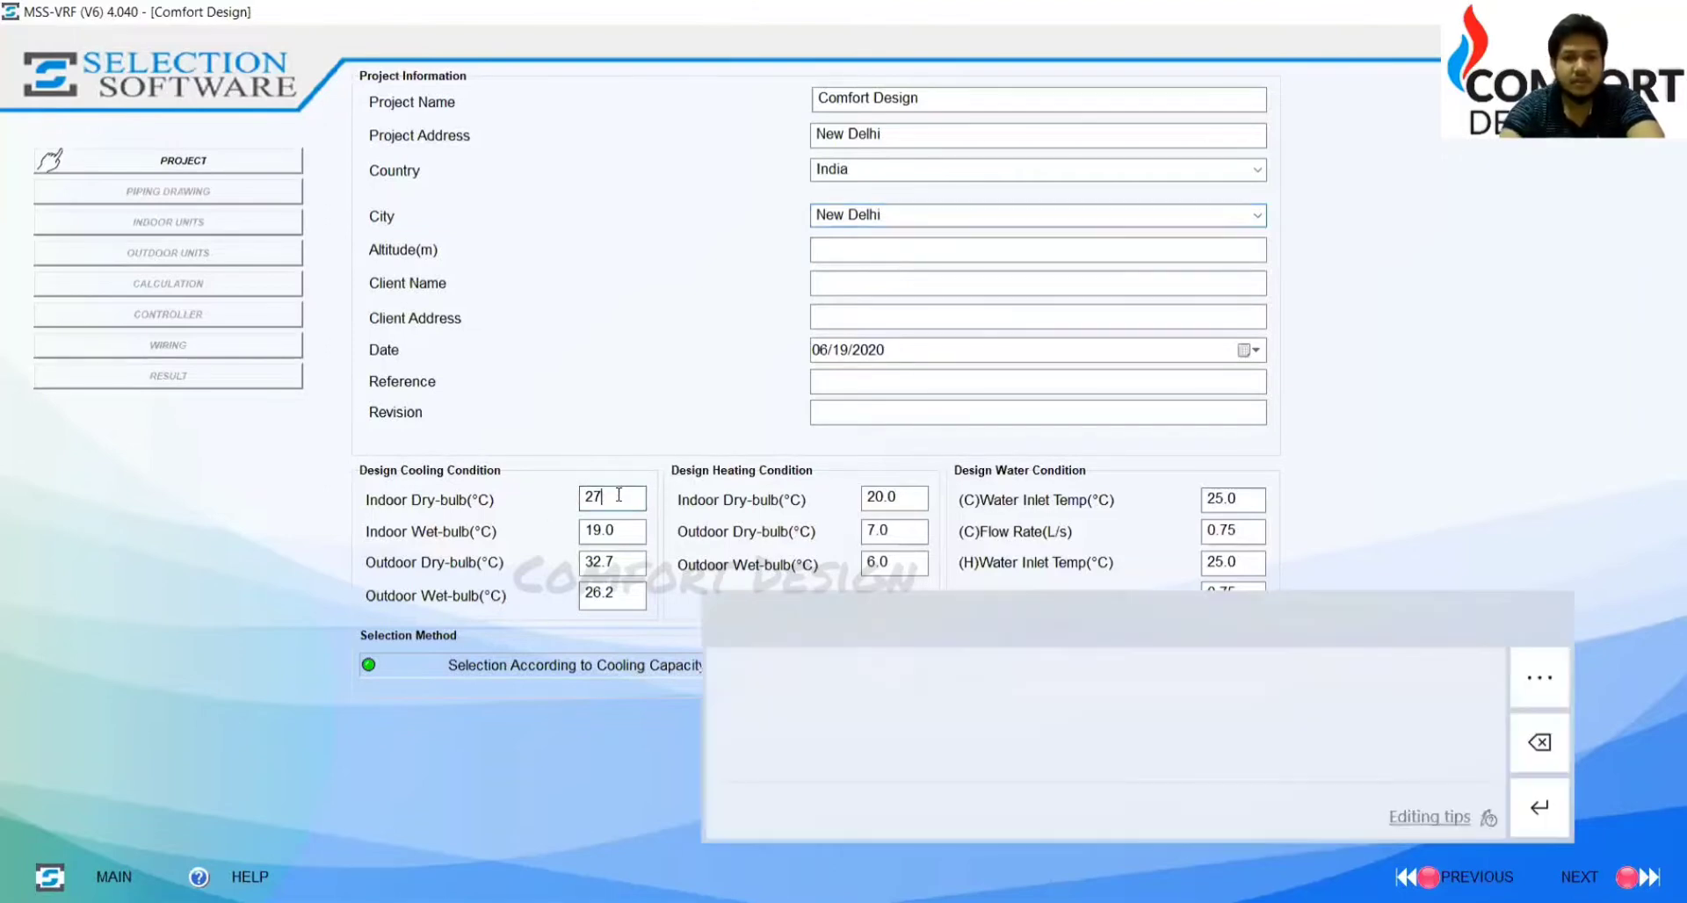
{"action": "type", "text": "2"}
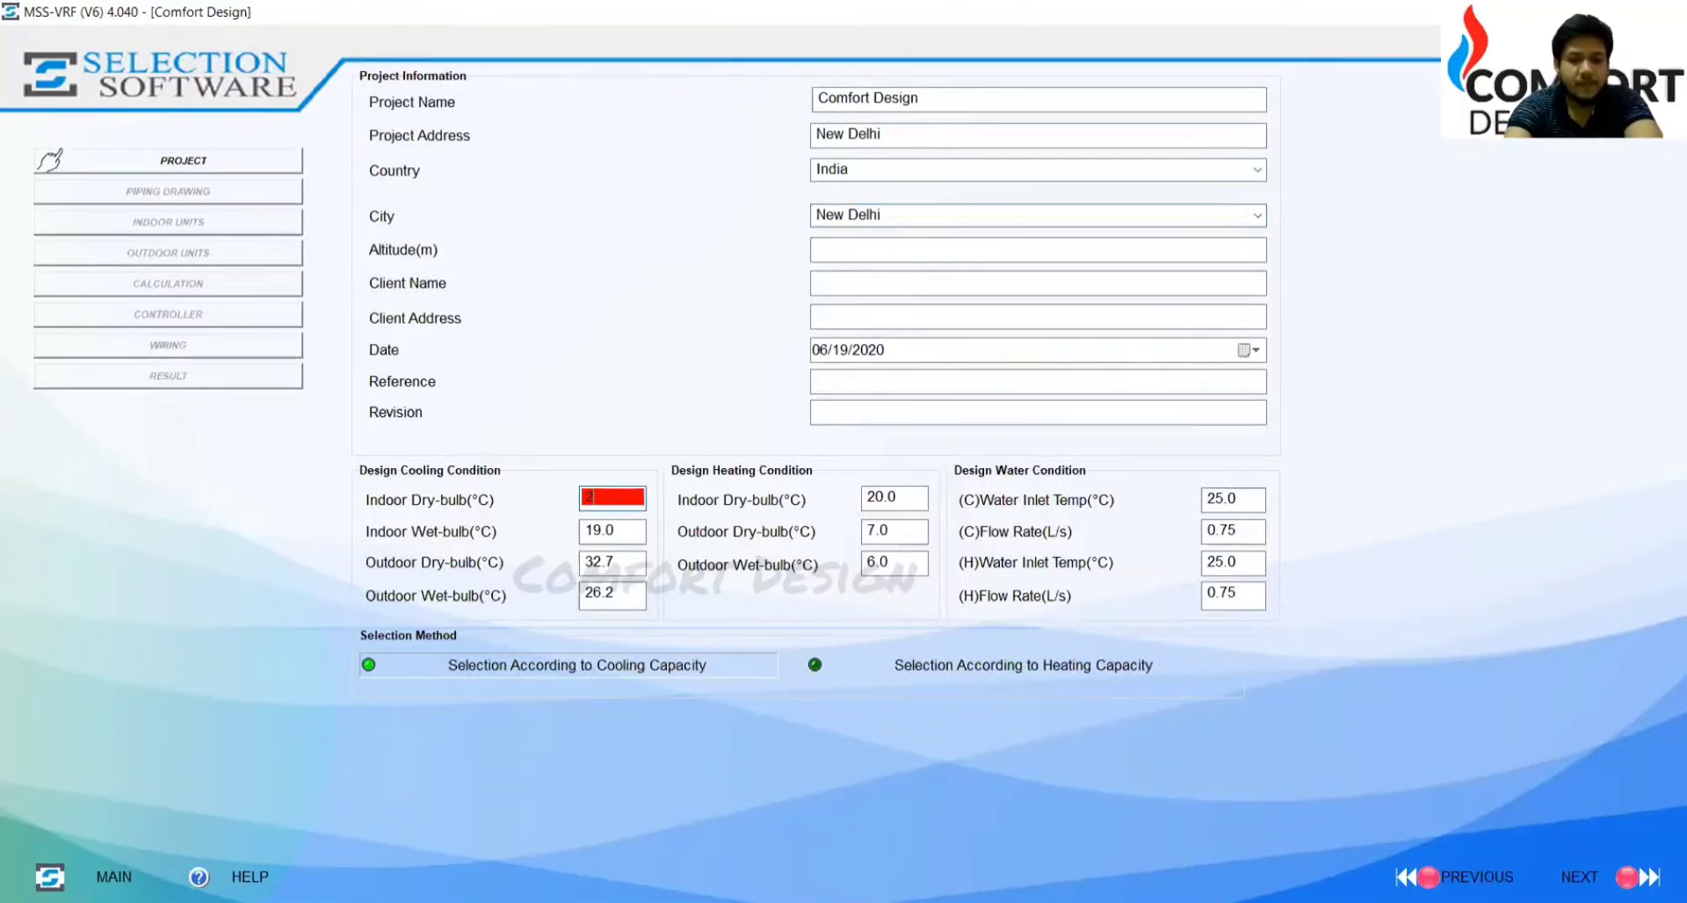
{"action": "type", "text": "4"}
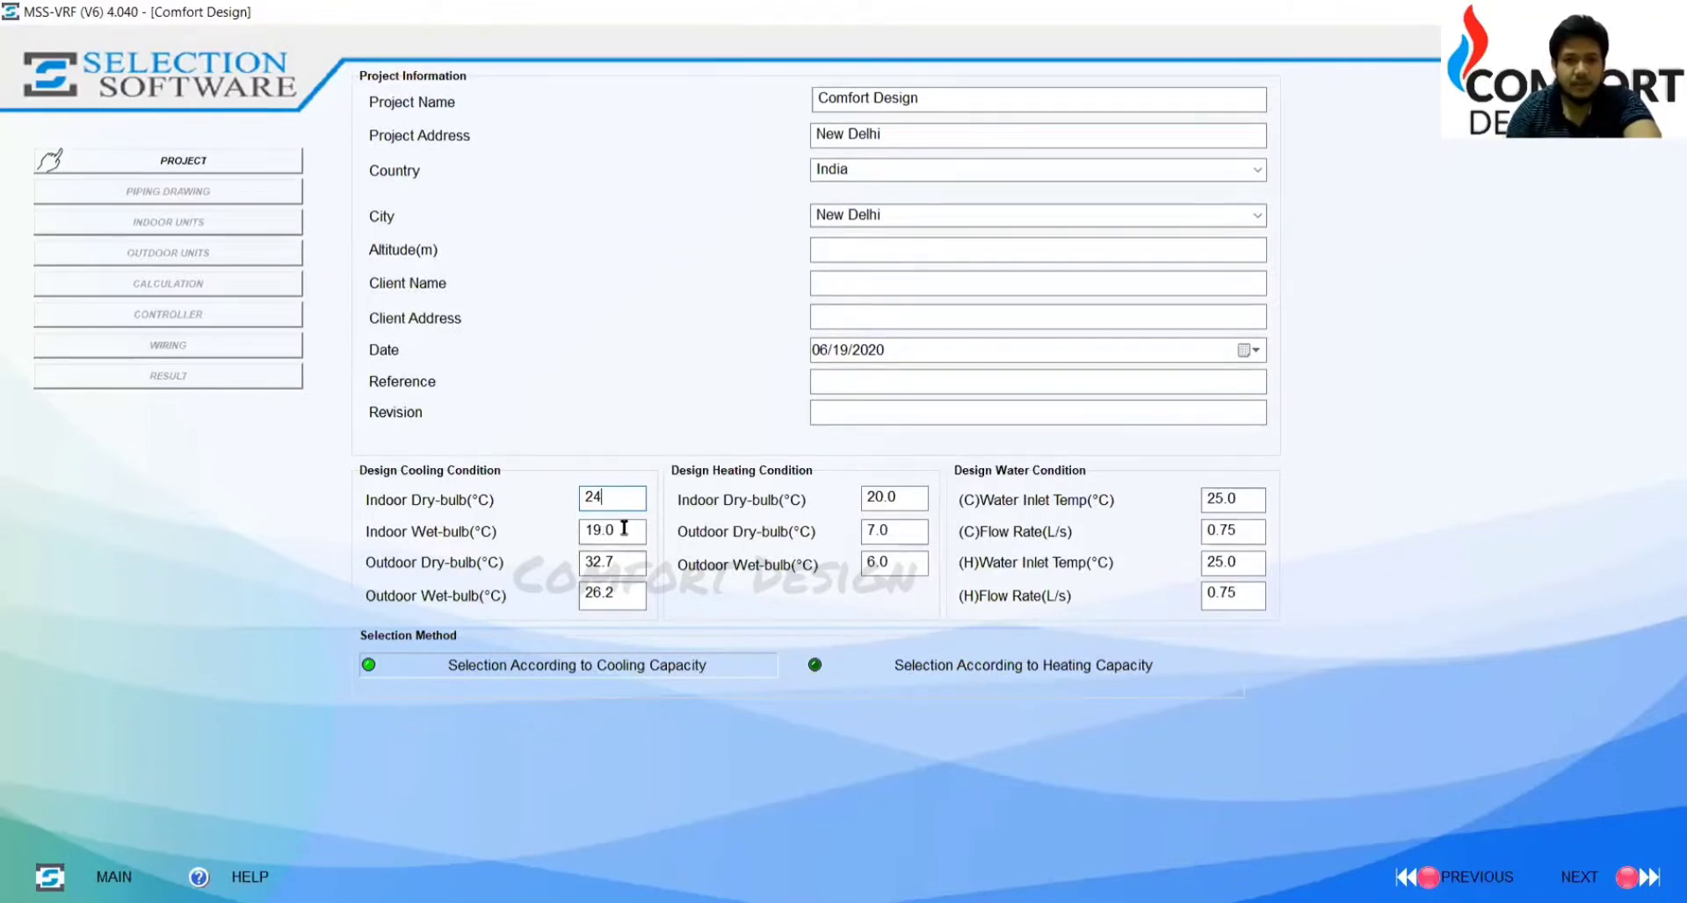
{"action": "key", "text": "Tab"}
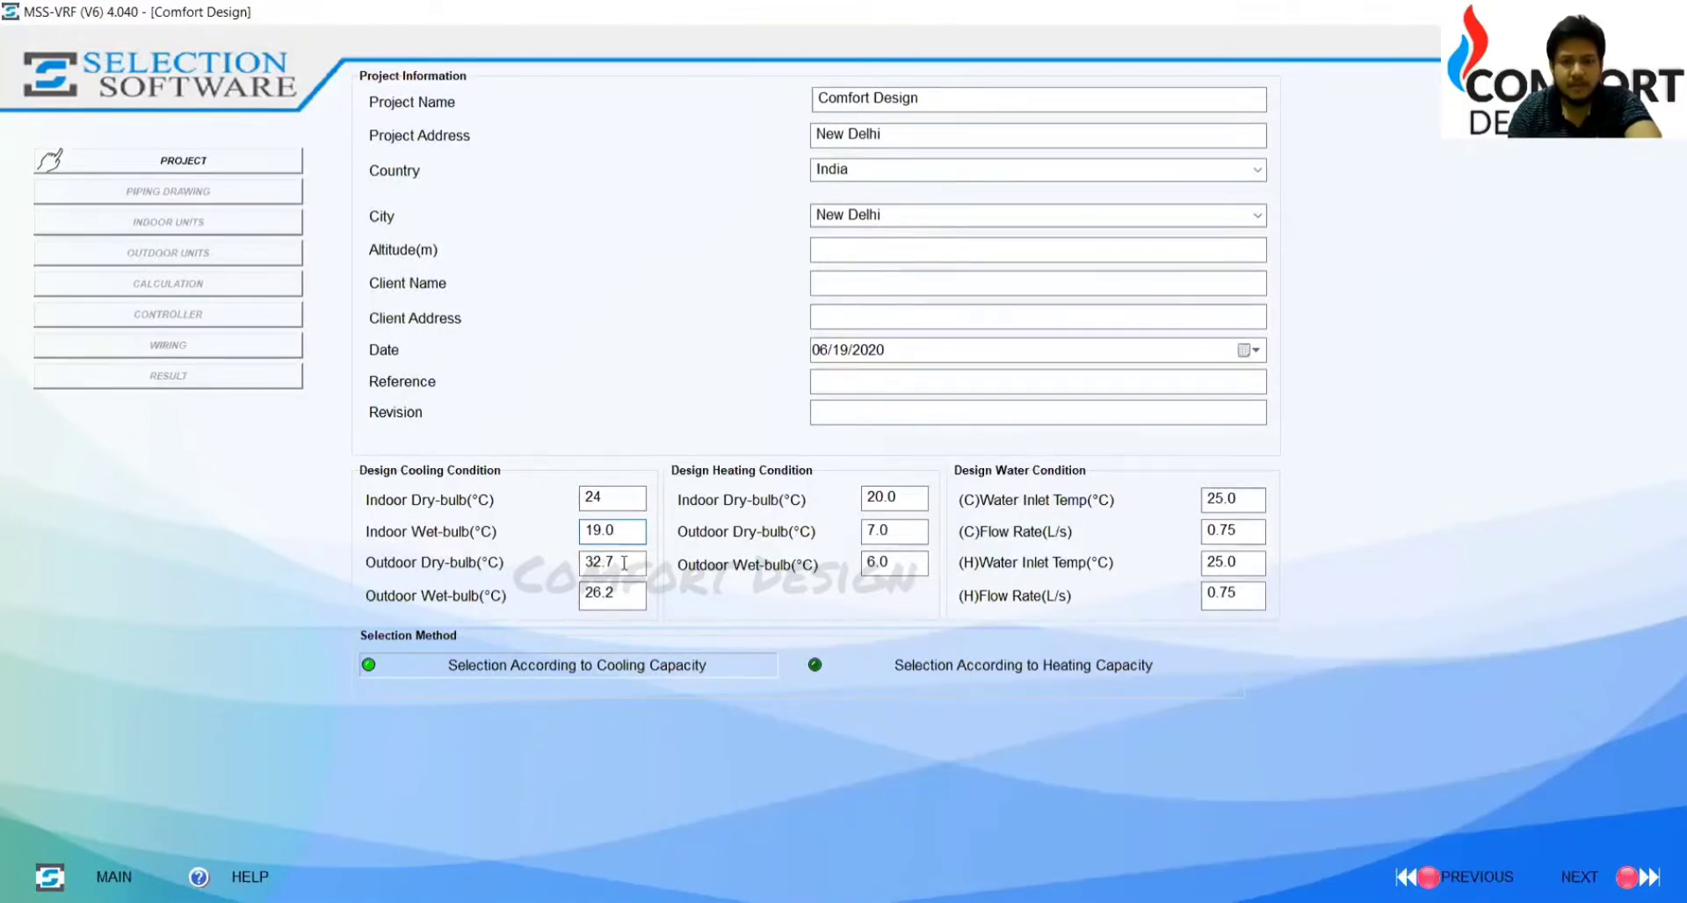
Step: Set the outdoor dry-bulb temperature of the design cooling condition to 43 °C
{"action": "key", "text": "Tab"}
{"action": "key", "text": "BackSpace"}
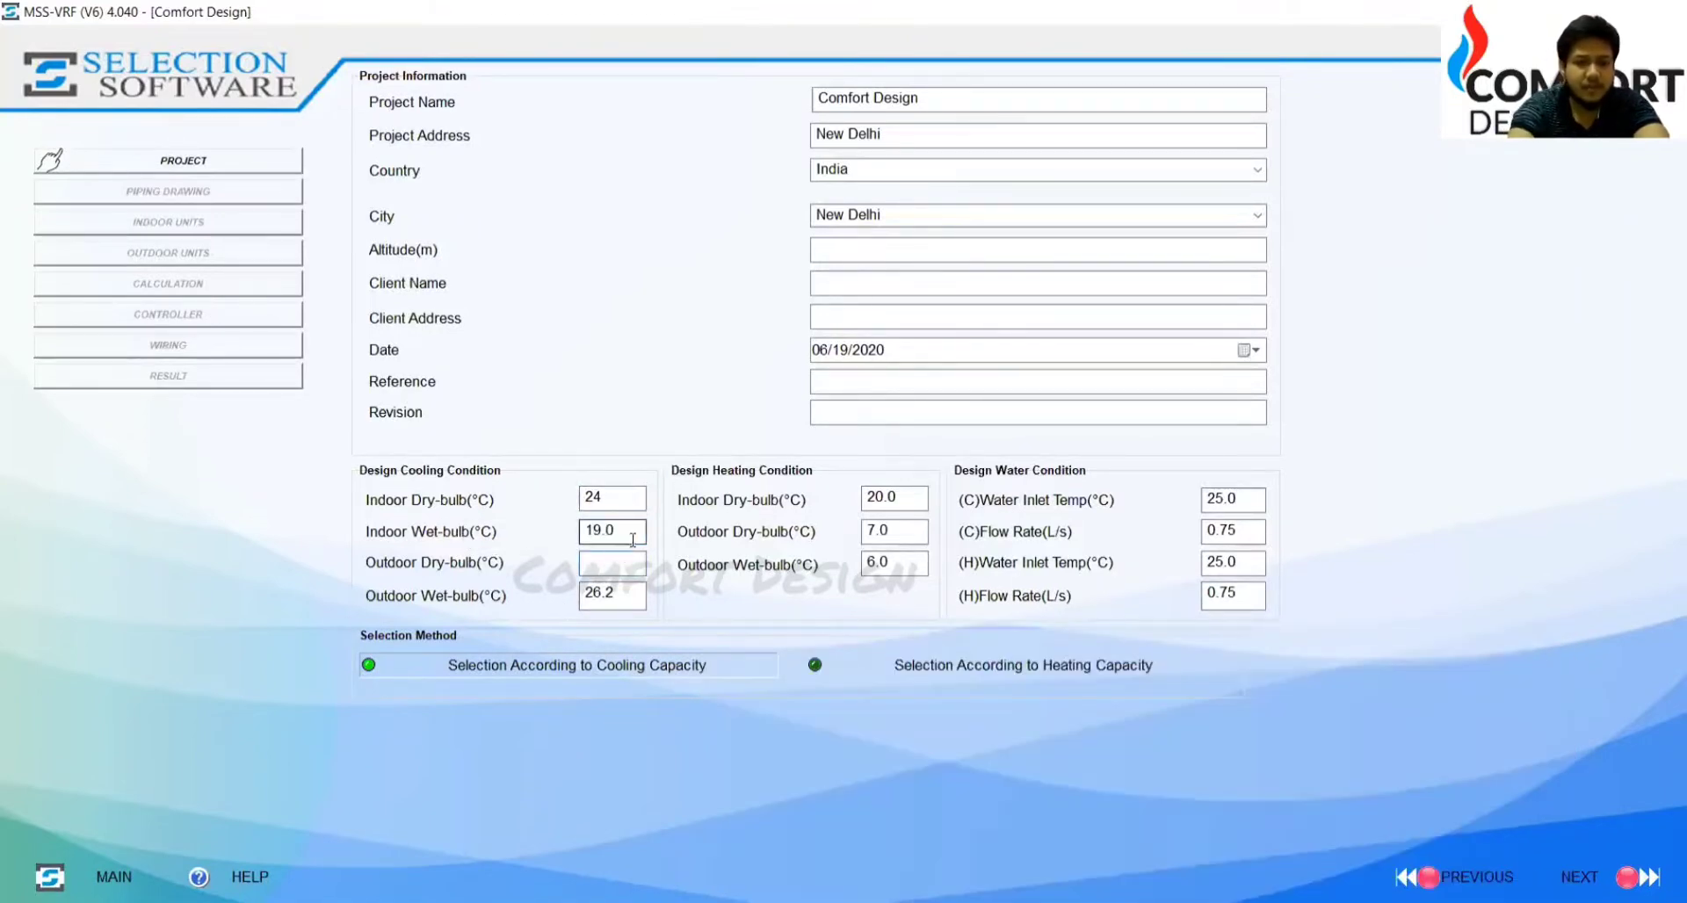
{"action": "type", "text": "43"}
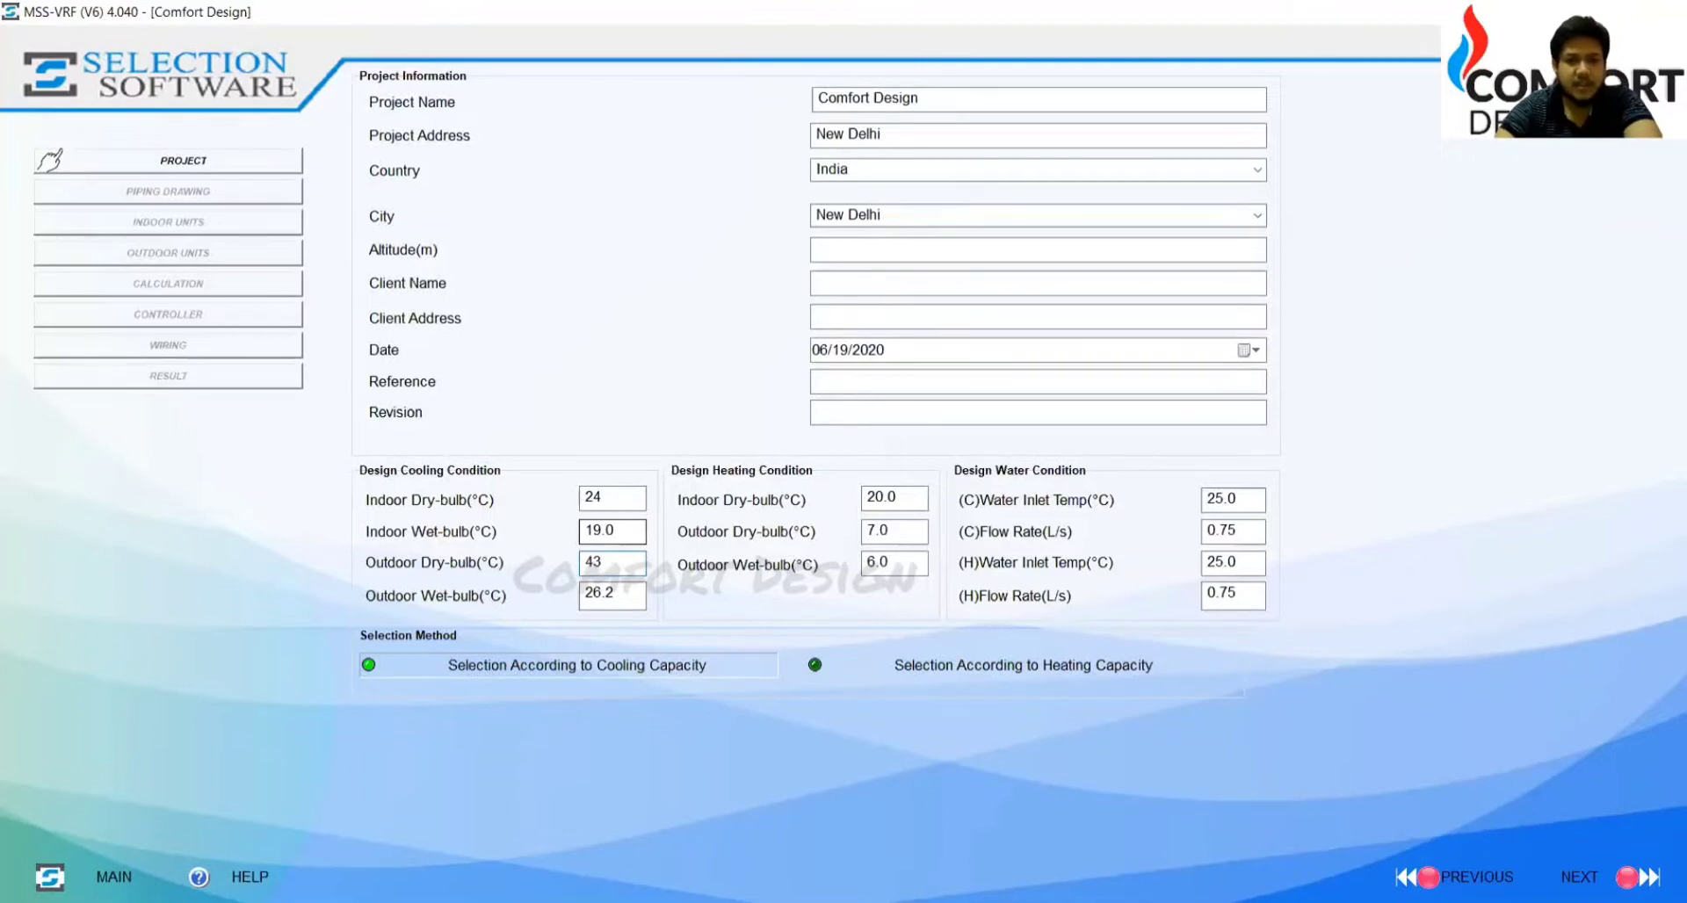
Step: Set the outdoor wet-bulb temperature of the design cooling condition to 23.88 °C
{"action": "left_click", "coordinate": [630, 593]}
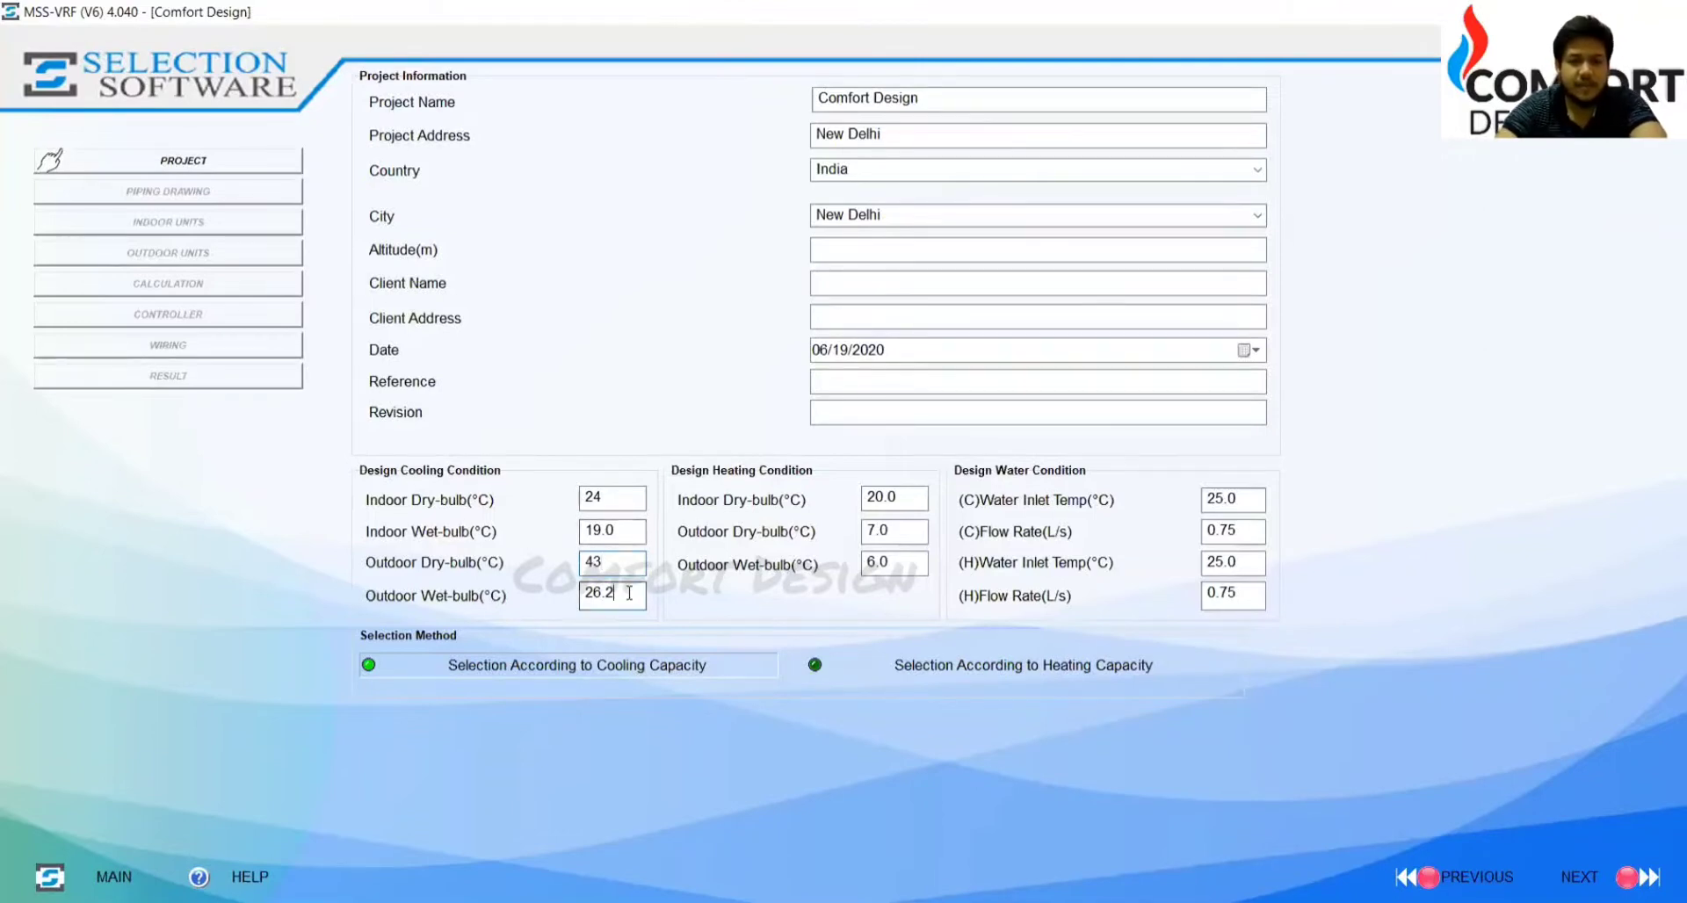
{"action": "key", "text": "BackSpace"}
{"action": "key", "text": "BackSpace"}
{"action": "key", "text": "BackSpace"}
{"action": "key", "text": "BackSpace"}
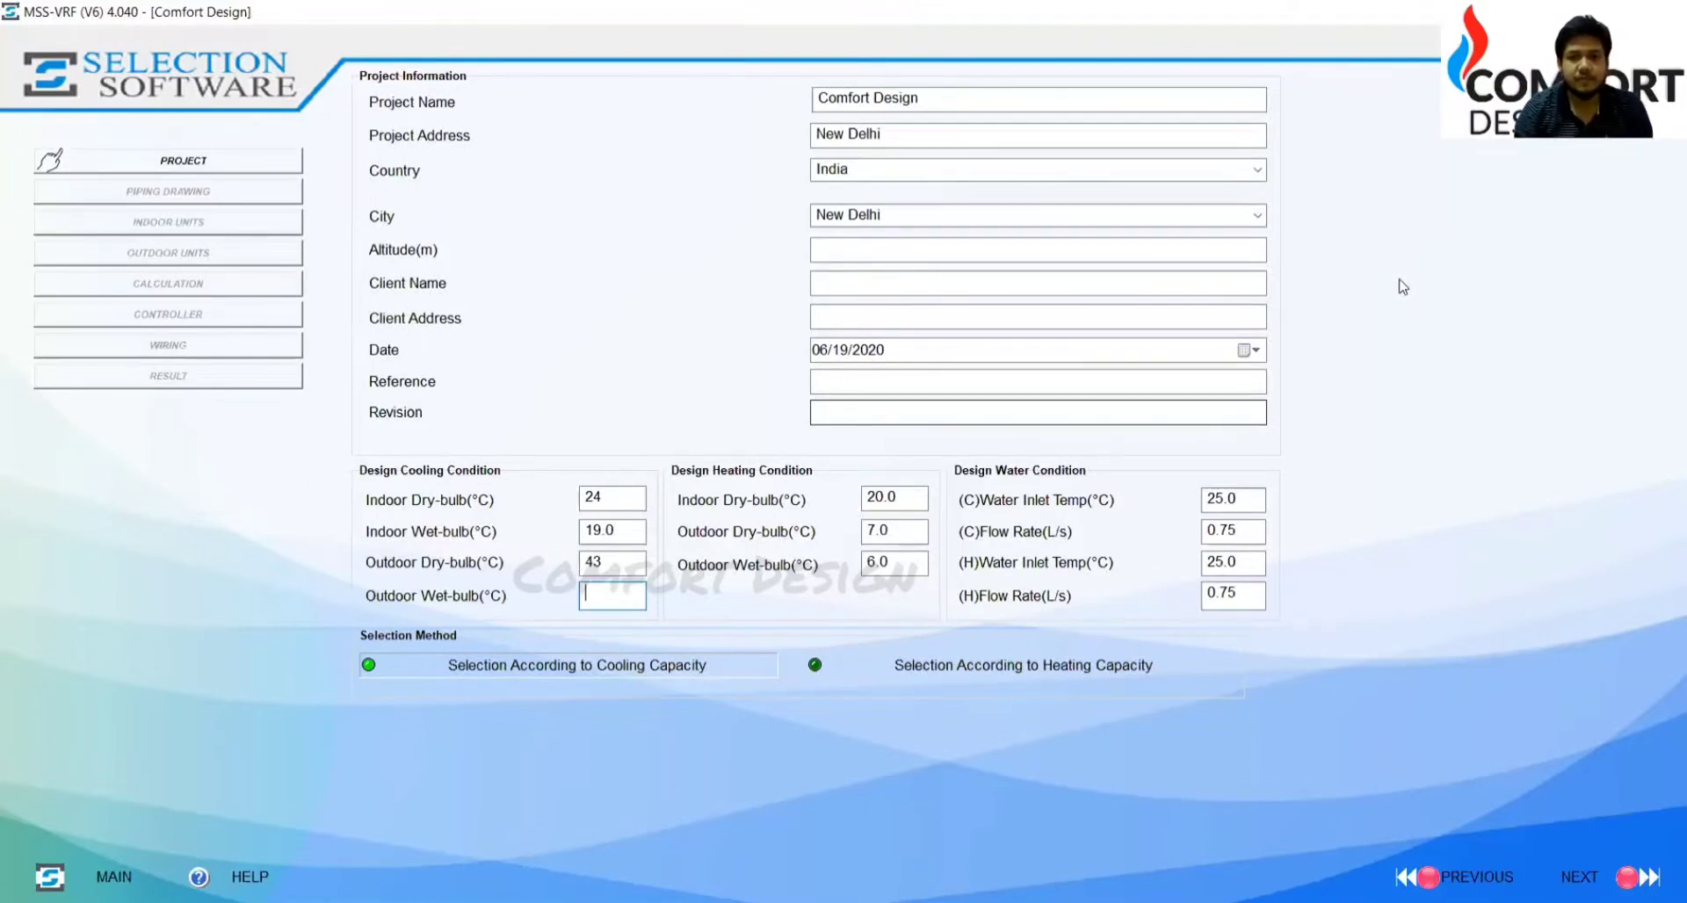
{"action": "double_click", "coordinate": [778, 22]}
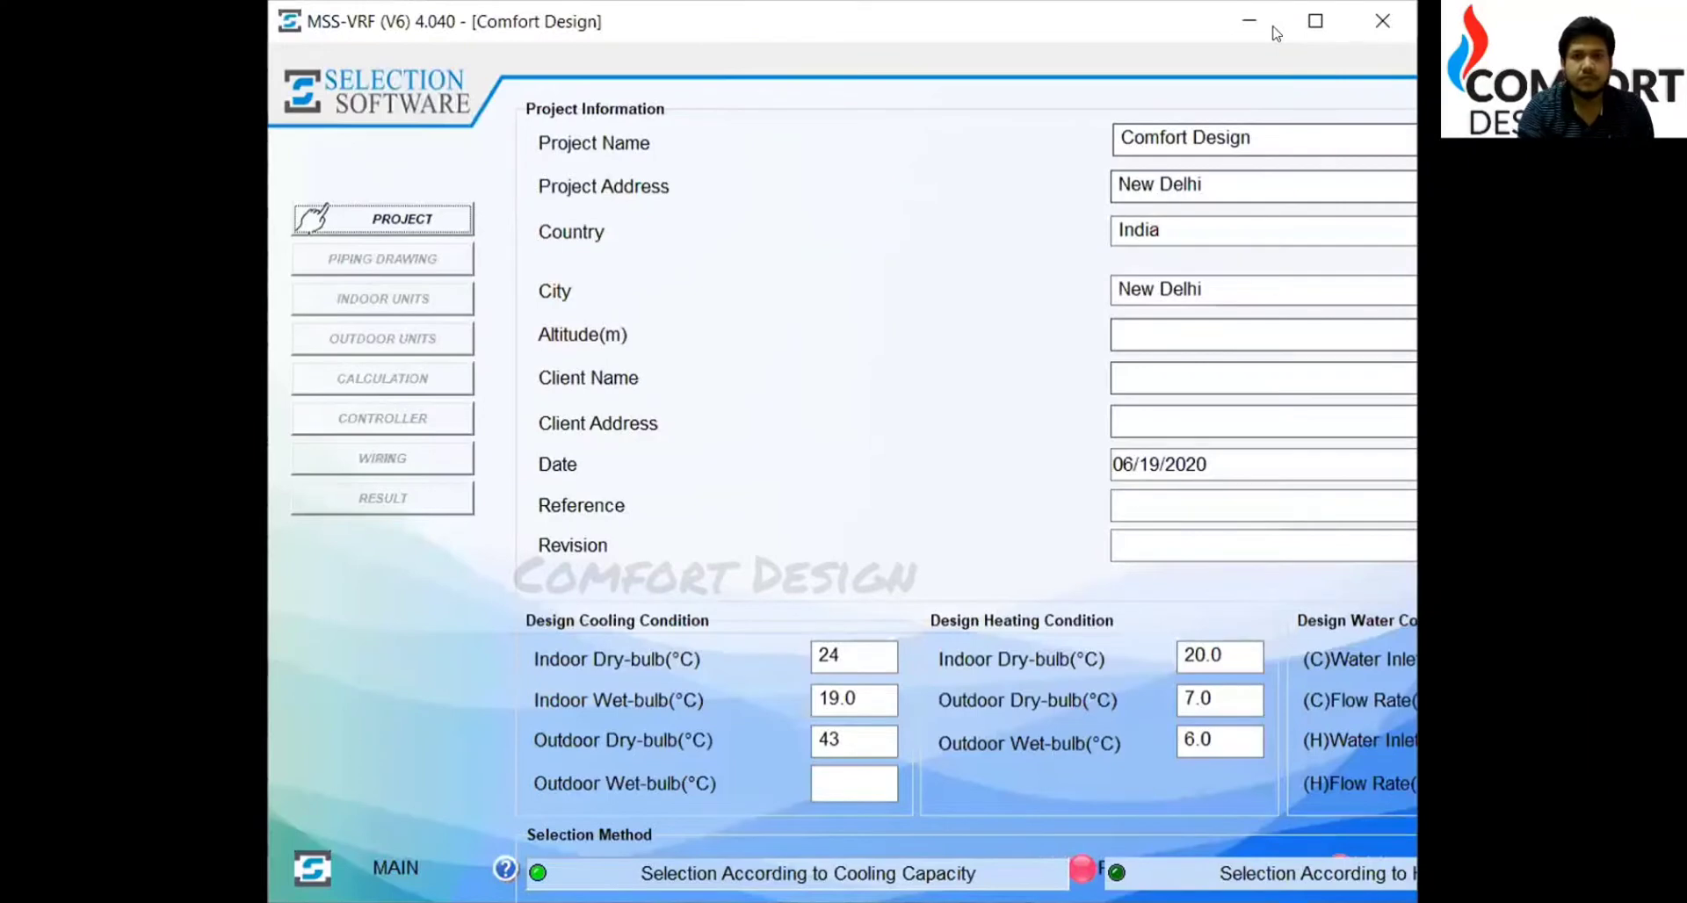
{"action": "double_click", "coordinate": [780, 26]}
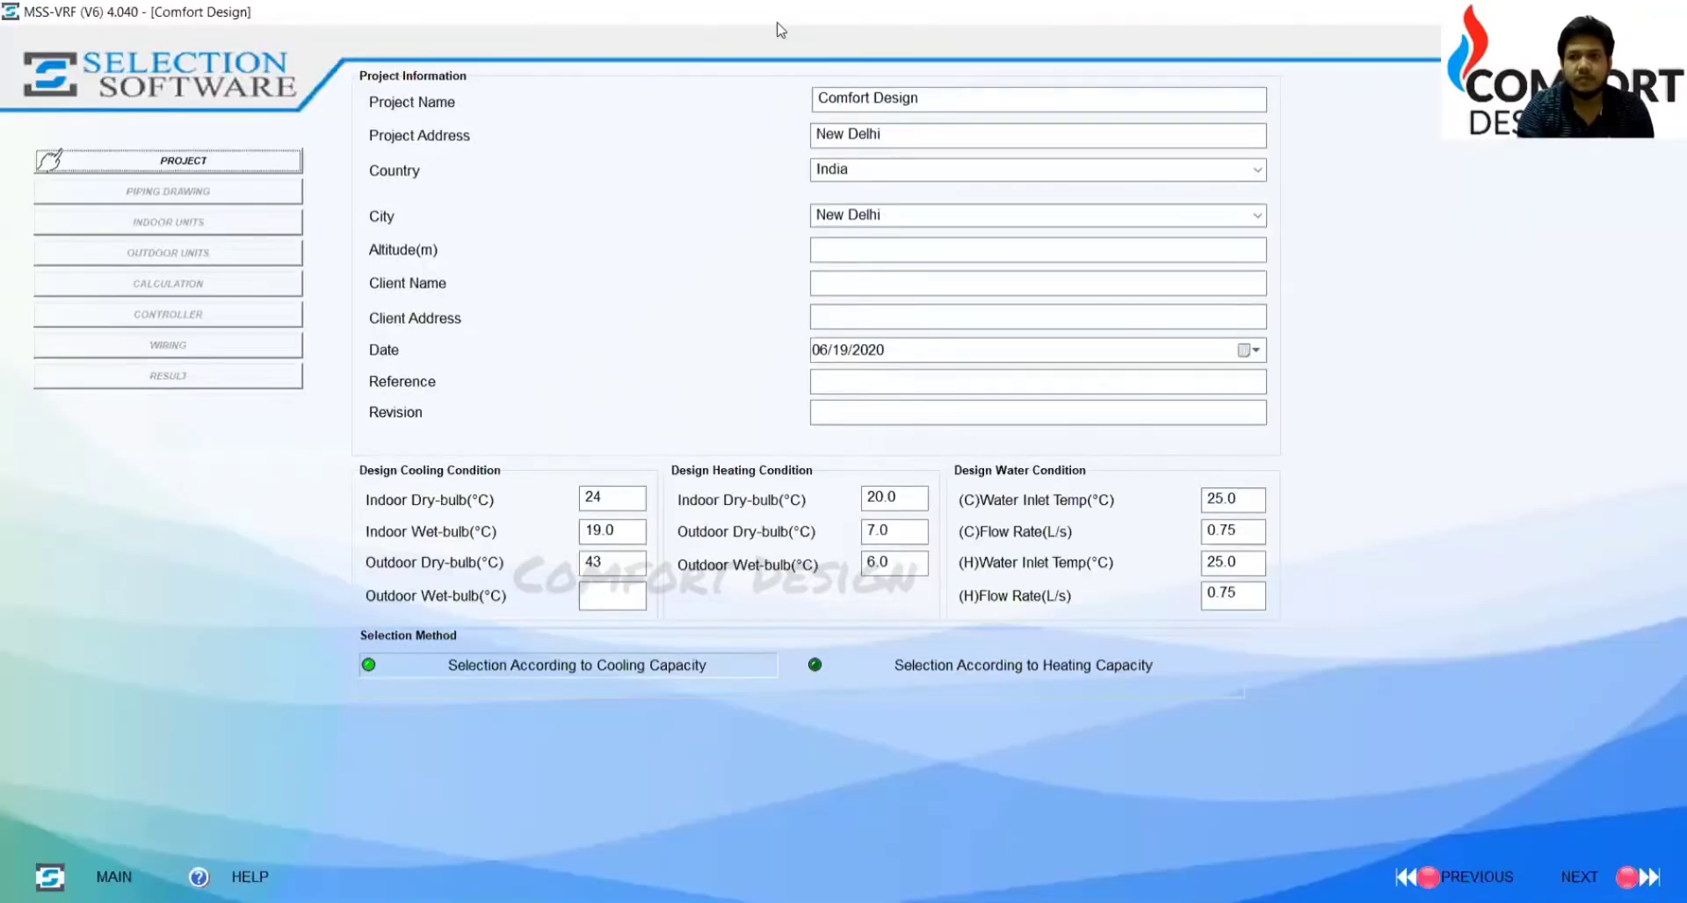
{"action": "key", "text": "alt+Tab"}
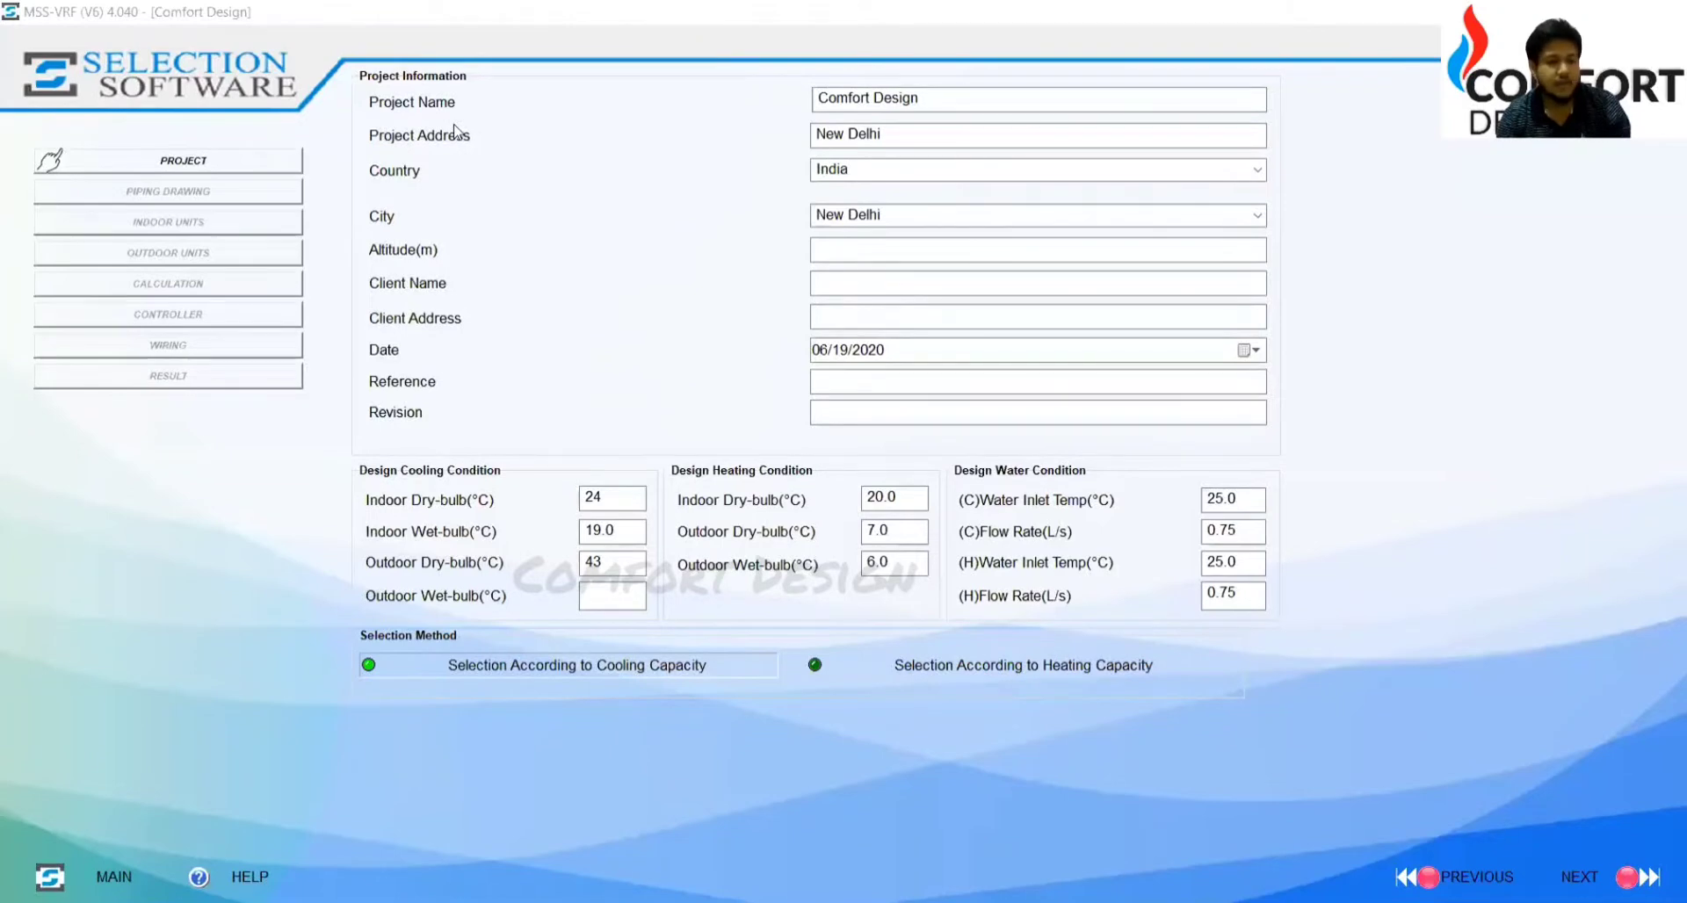
{"action": "left_click", "coordinate": [619, 600]}
{"action": "type", "text": "23"}
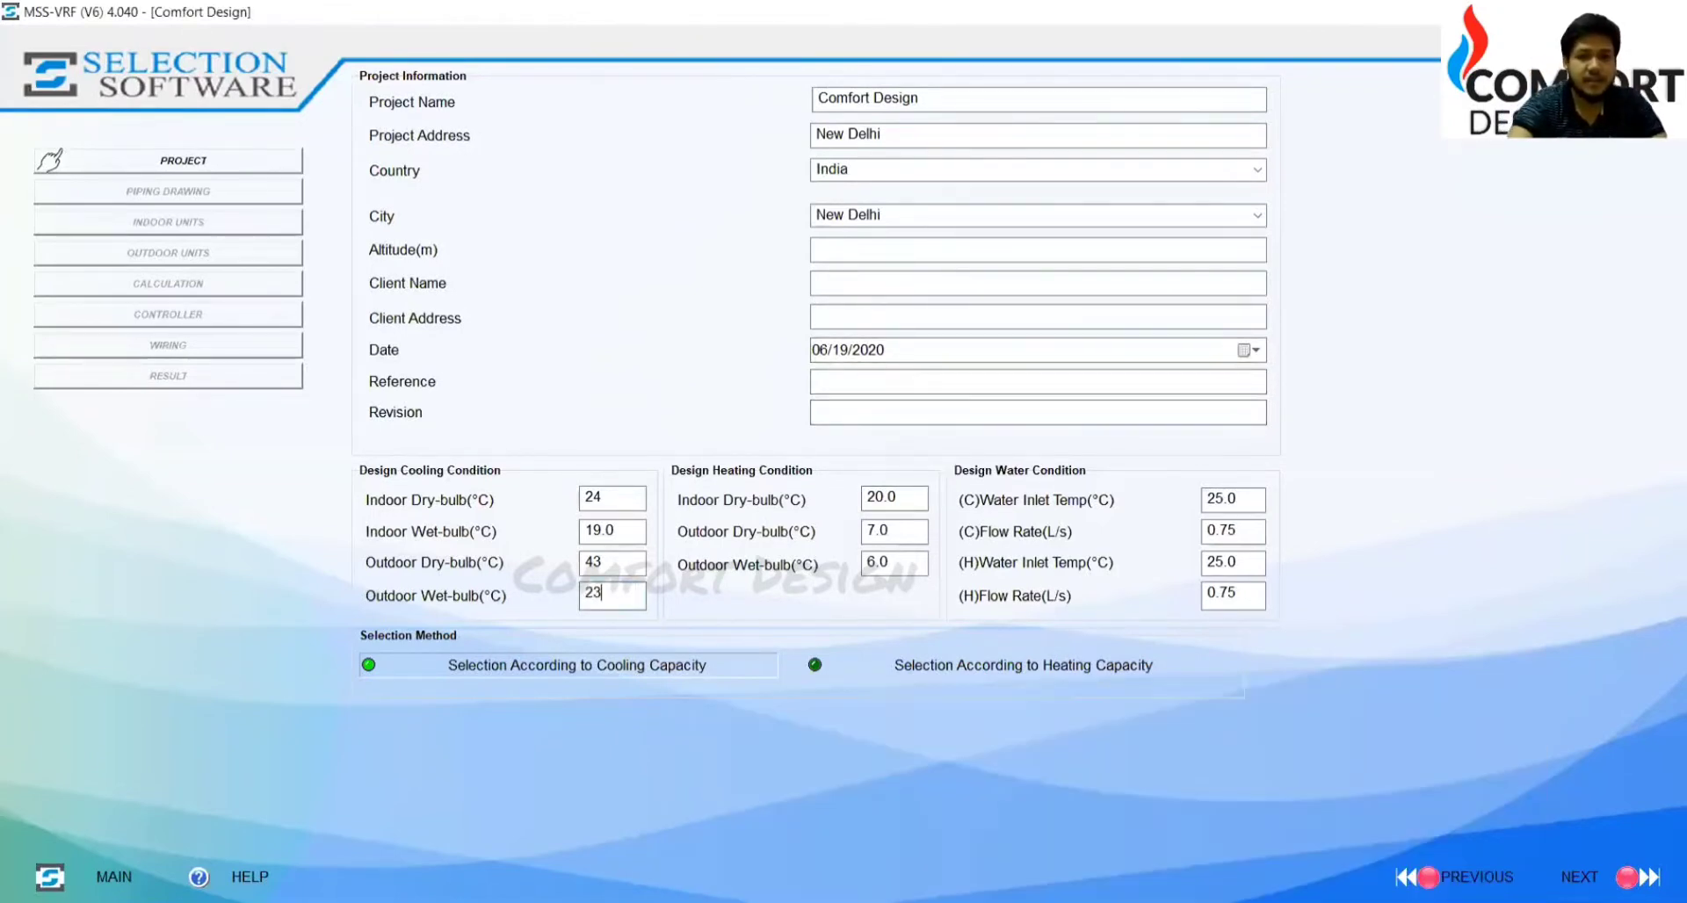
{"action": "type", "text": ".88"}
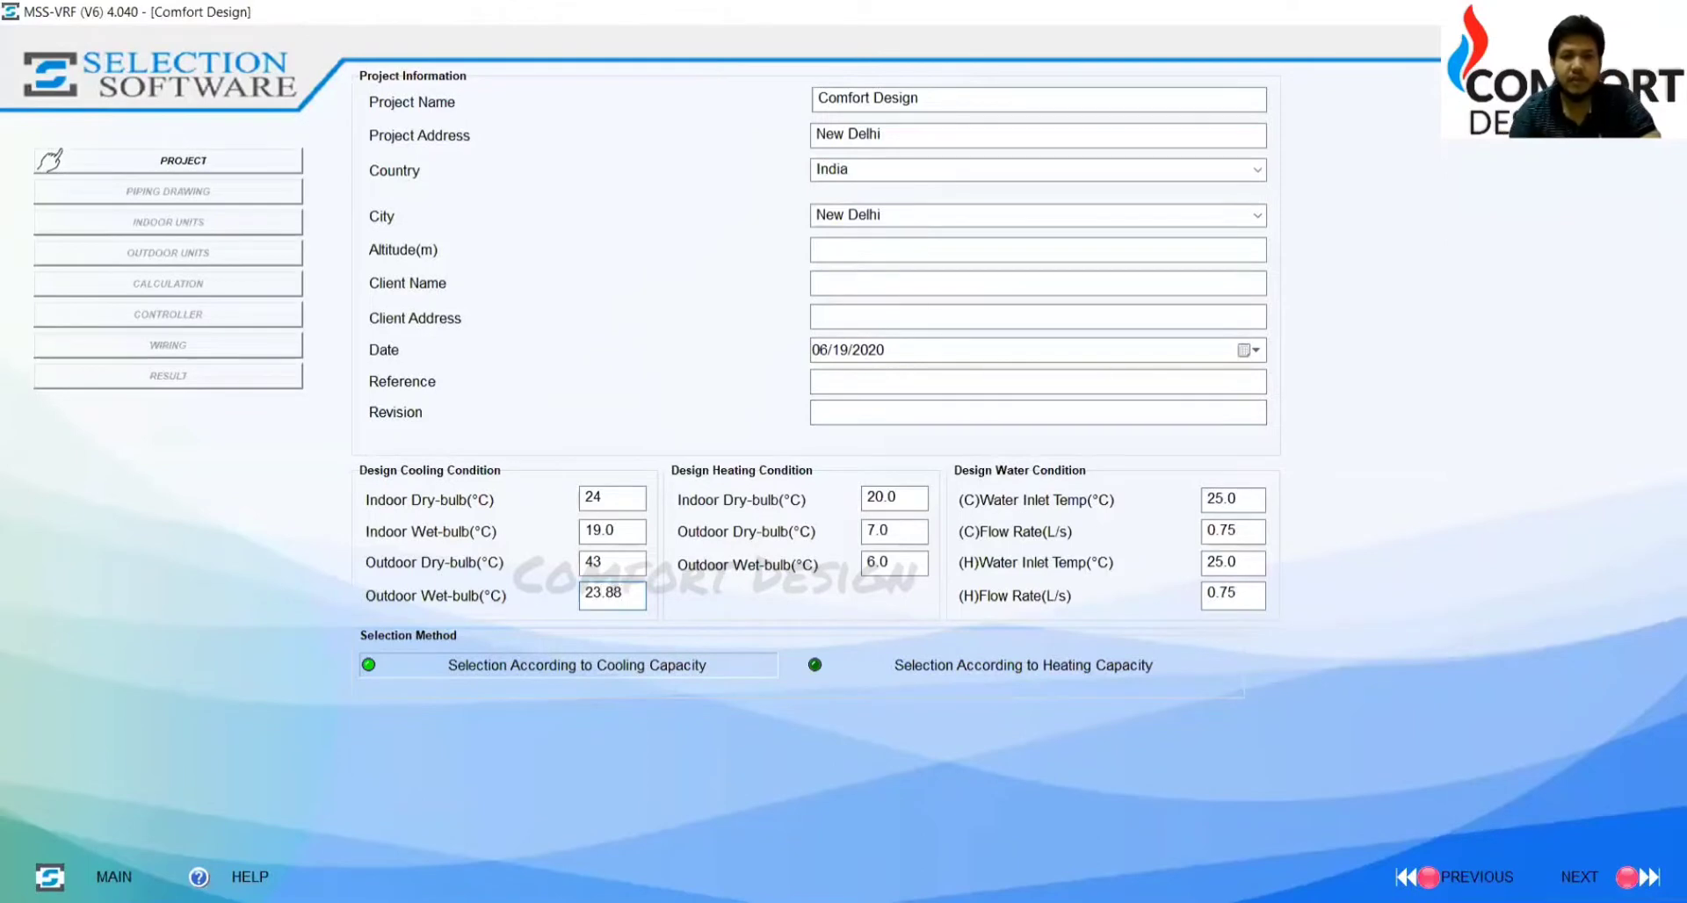
Step: Base the selection on cooling capacity and create a VRF 50Hz R410A system of type HP named System1
{"action": "left_click", "coordinate": [368, 666]}
{"action": "left_click", "coordinate": [370, 665]}
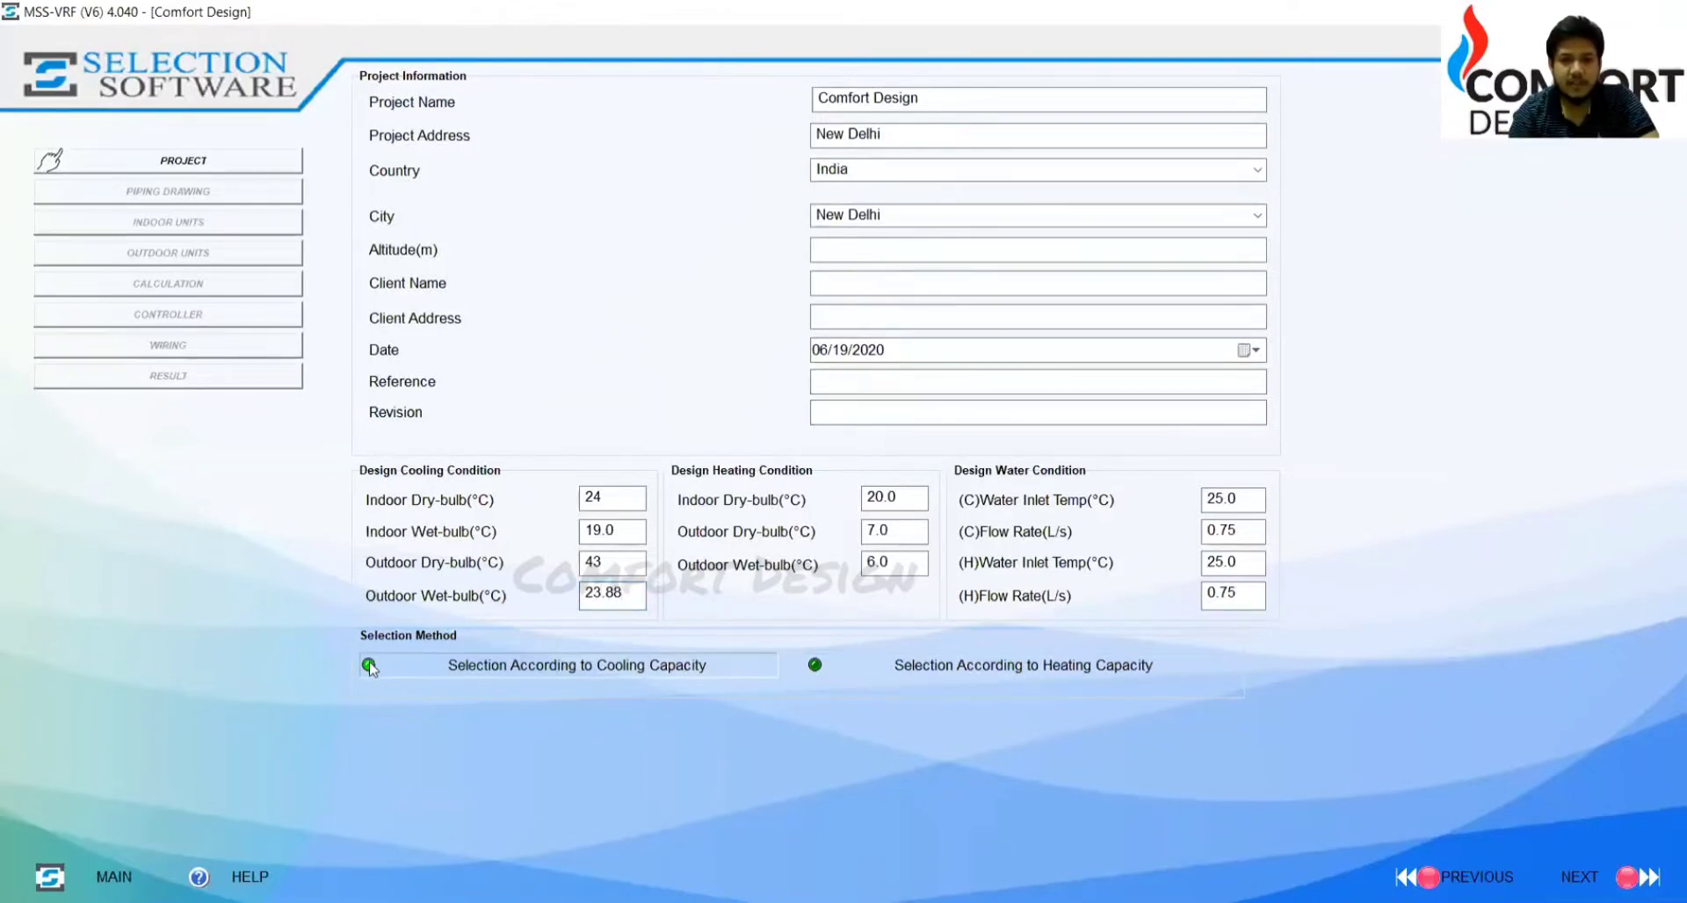
{"action": "left_click", "coordinate": [369, 665]}
{"action": "left_click", "coordinate": [368, 668]}
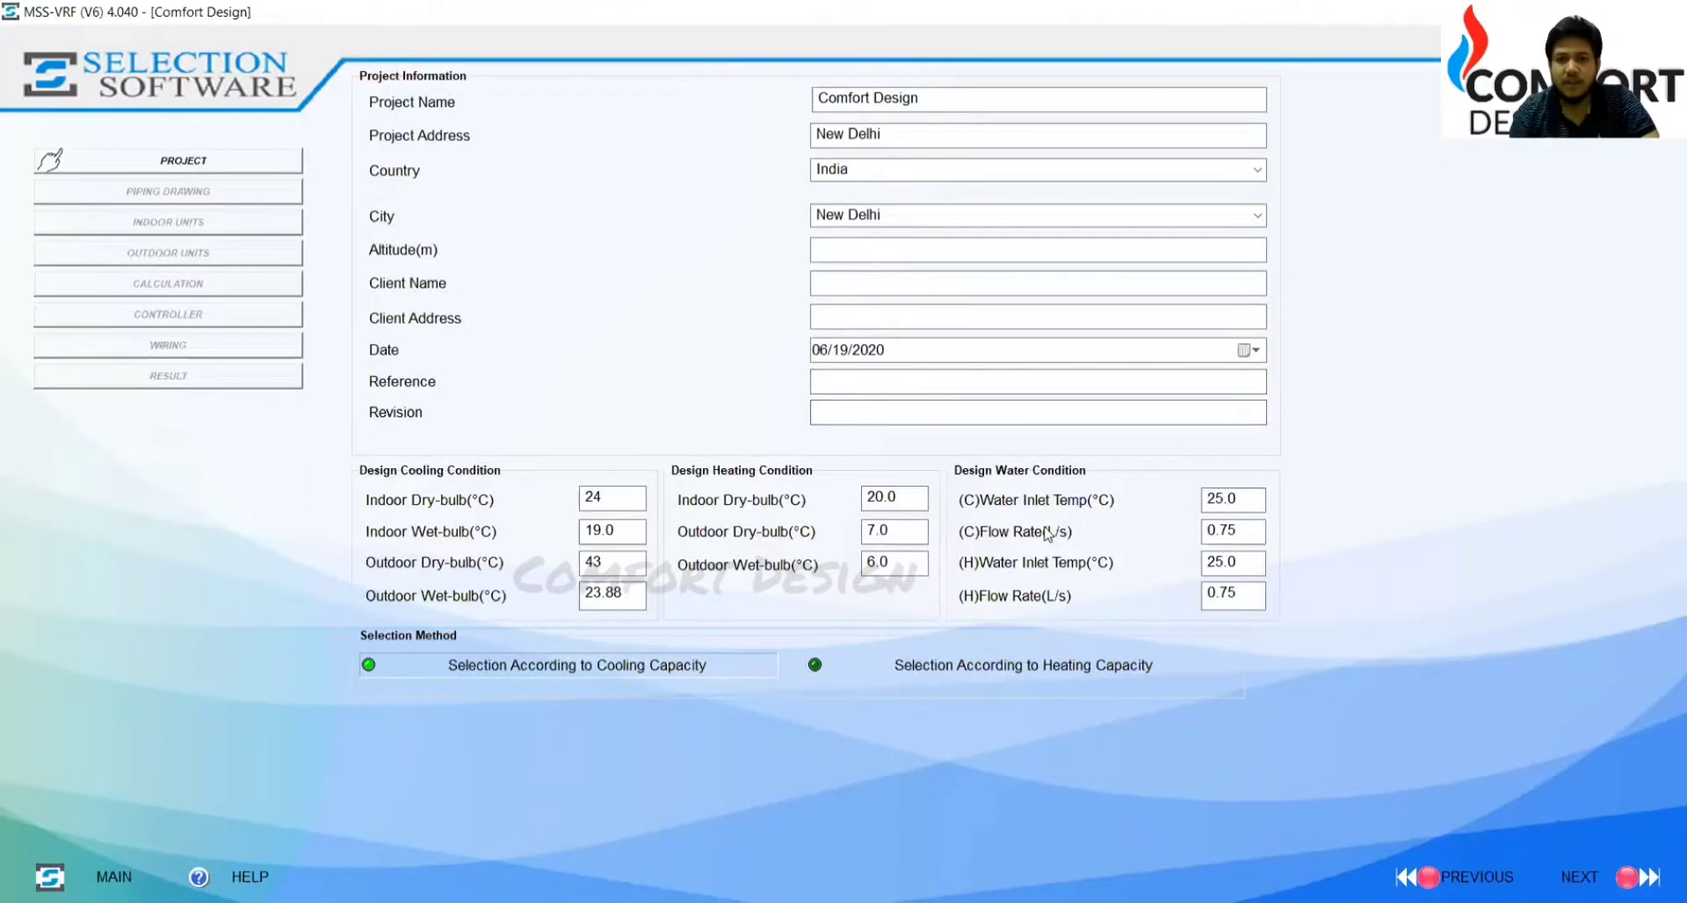
{"action": "left_click", "coordinate": [1571, 875]}
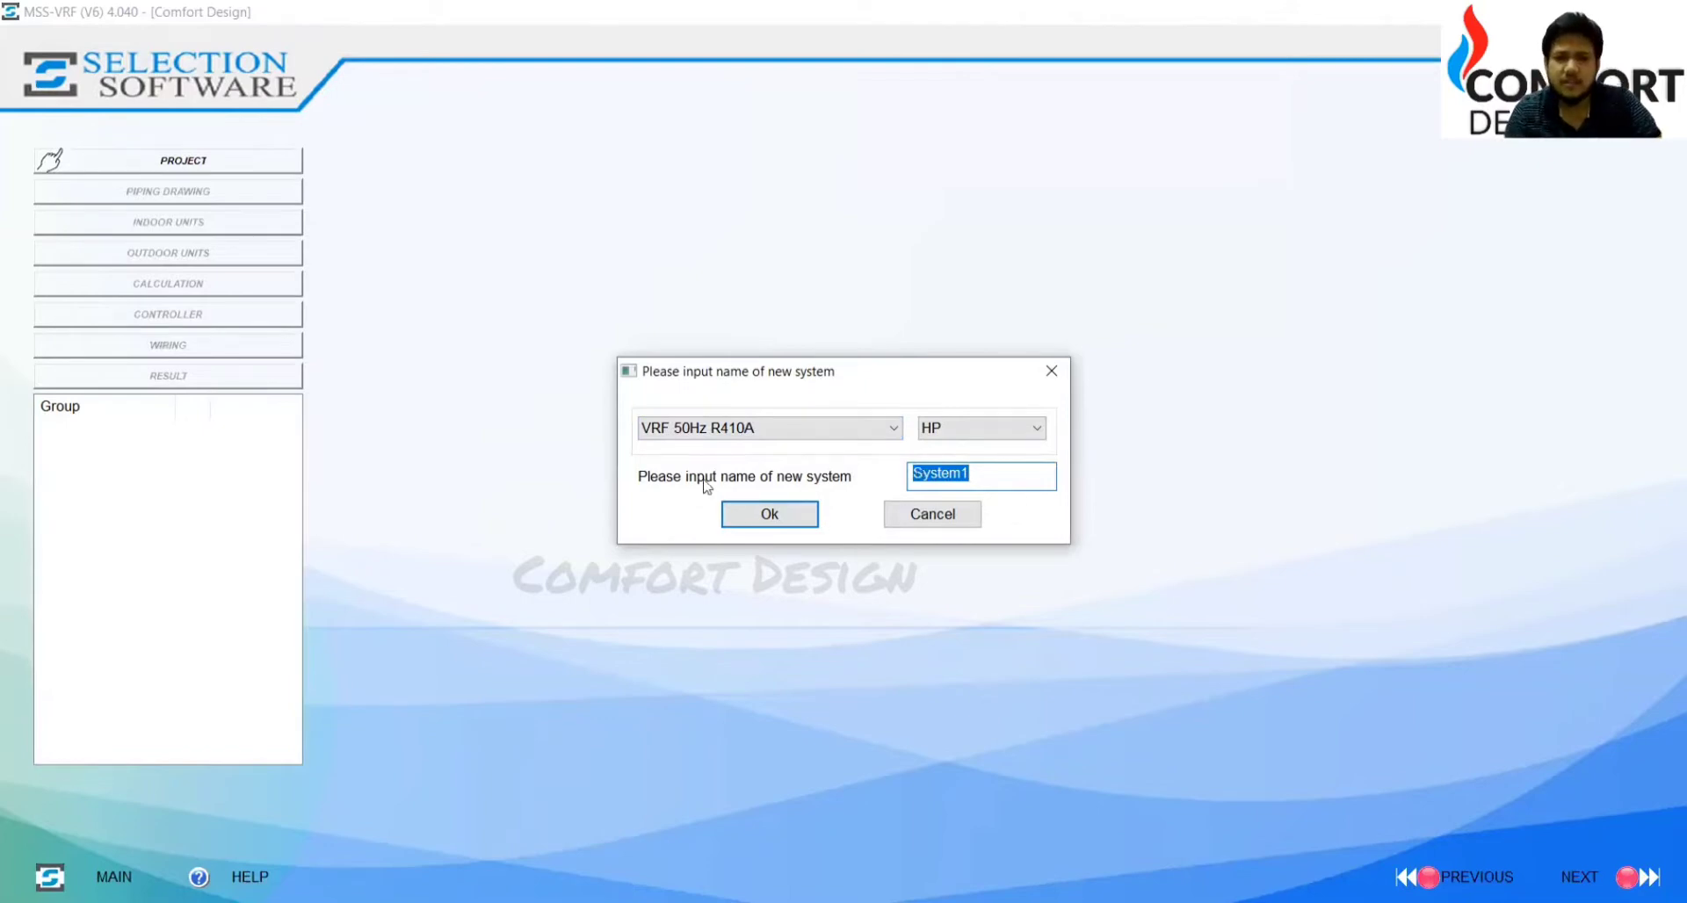
{"action": "left_click", "coordinate": [736, 523]}
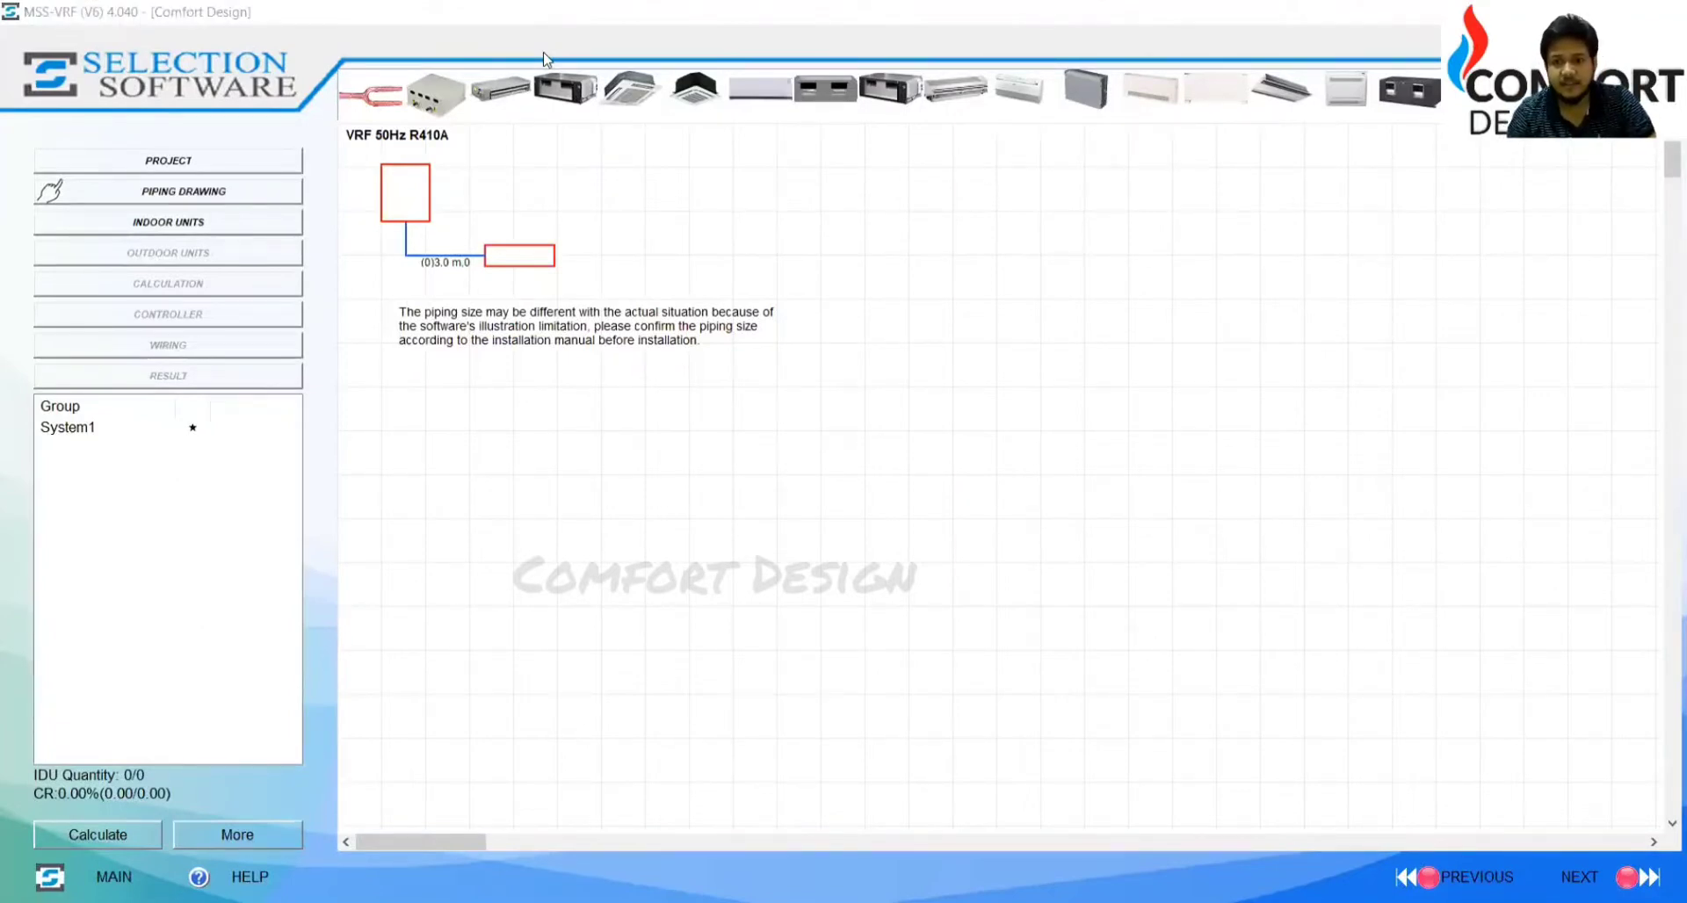
Step: Chain five branch joints in the piping drawing, each on the lowest indoor unit placeholder, to serve the six indoor units on the plan
{"action": "key", "text": "alt+Tab"}
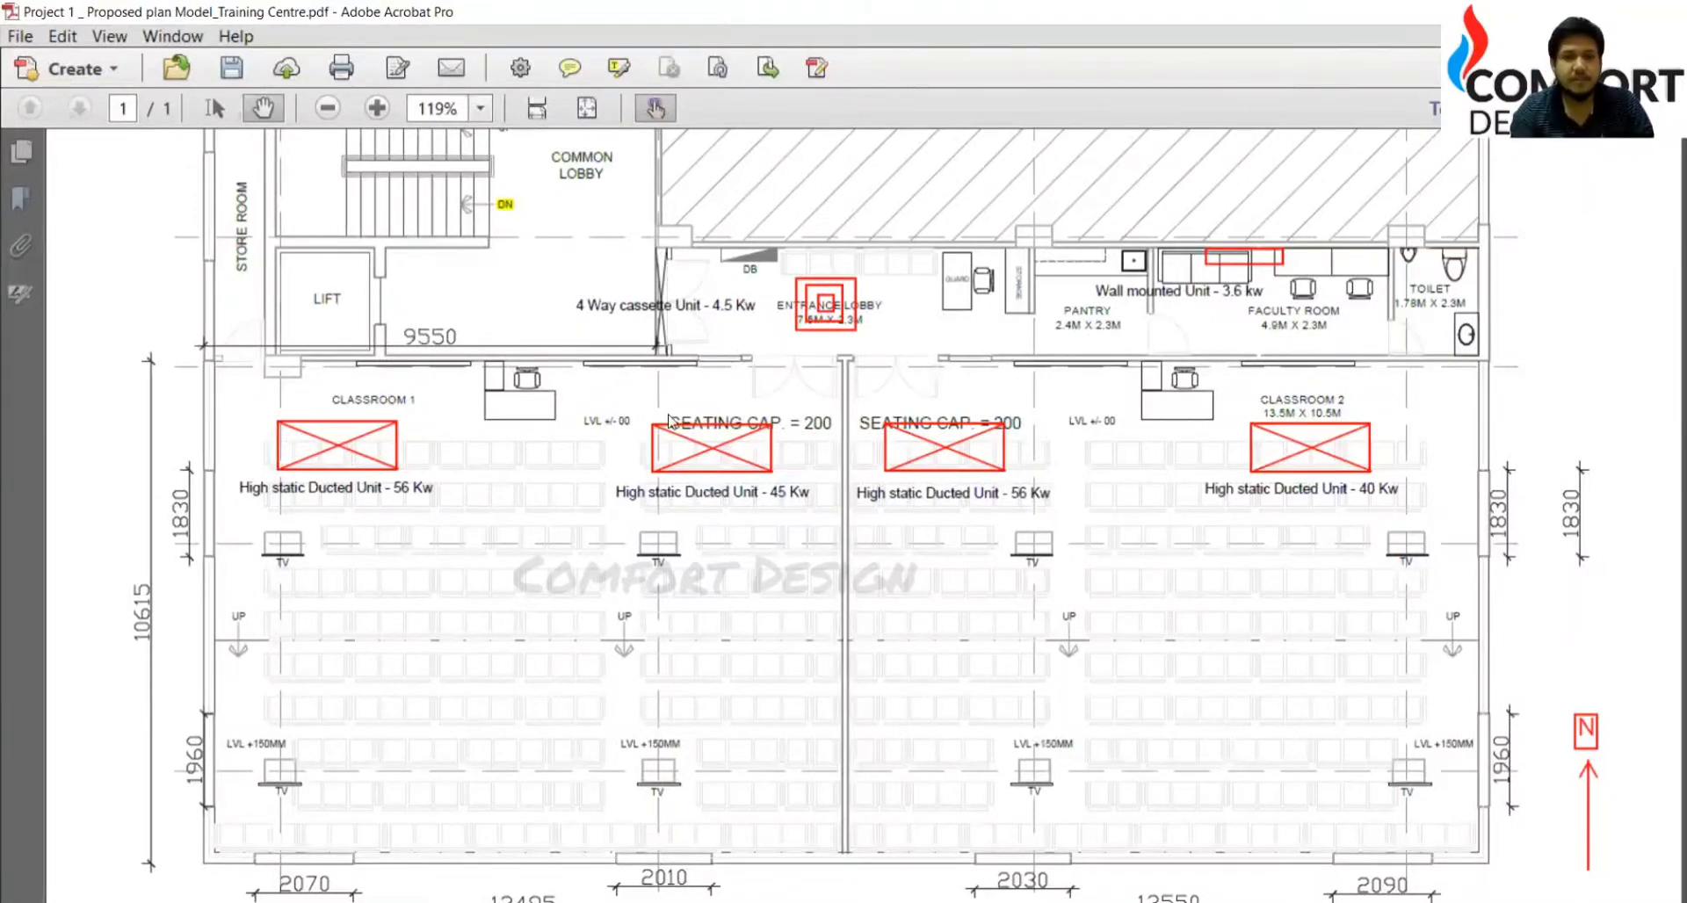
{"action": "key", "text": "alt+Tab"}
{"action": "left_click", "coordinate": [391, 104]}
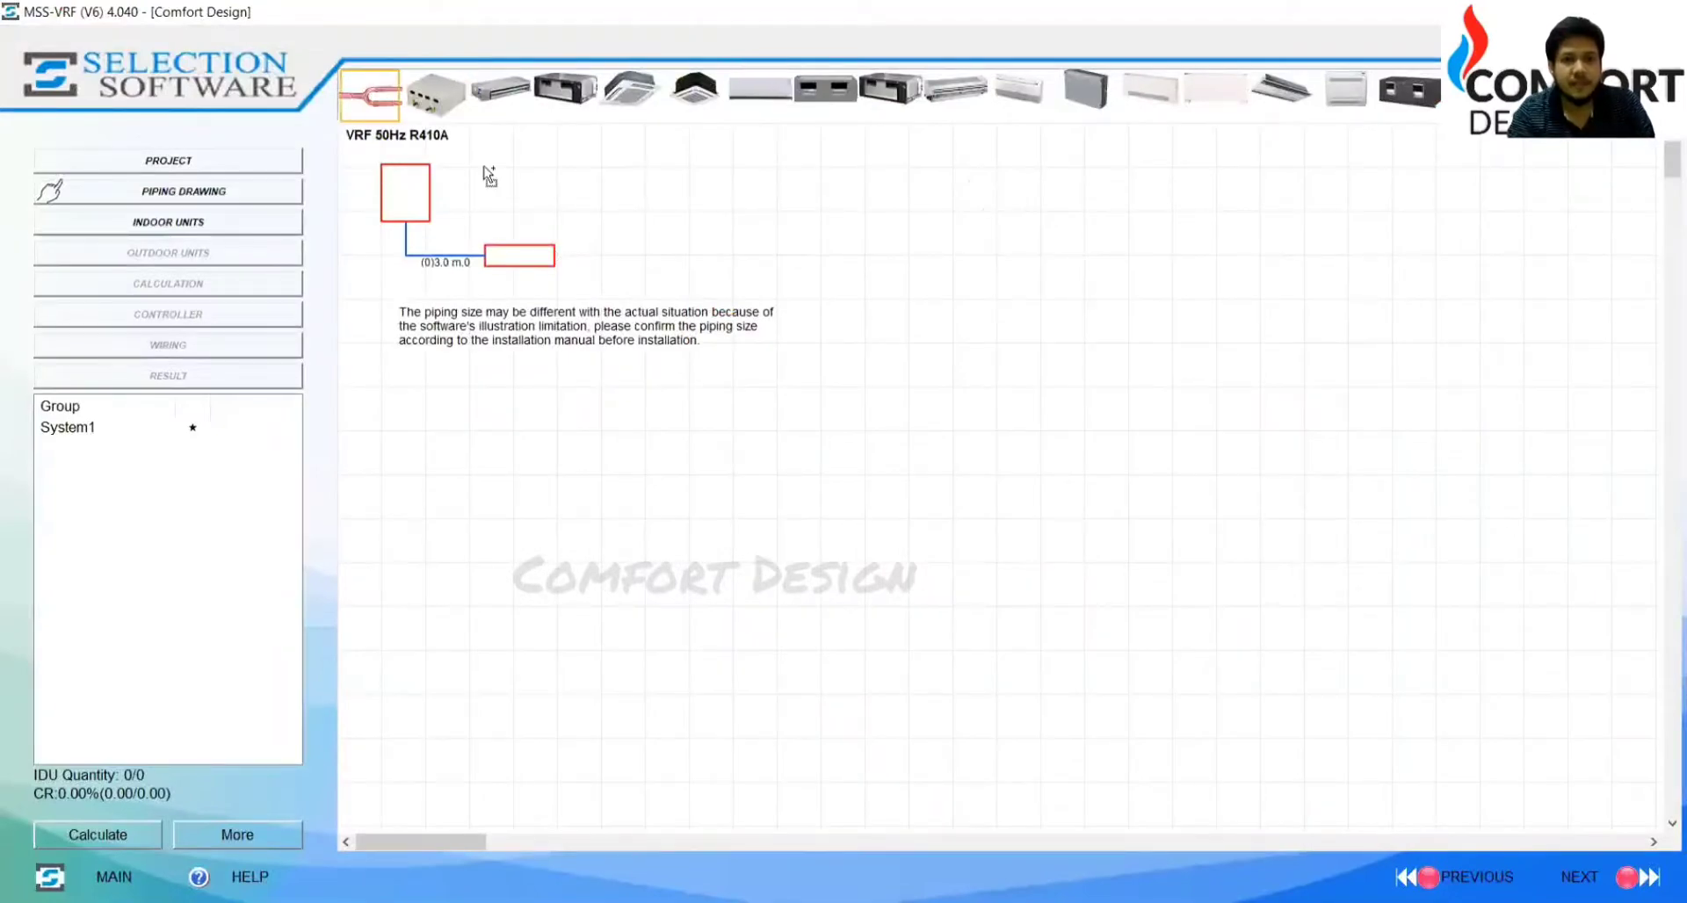
{"action": "left_click", "coordinate": [540, 264]}
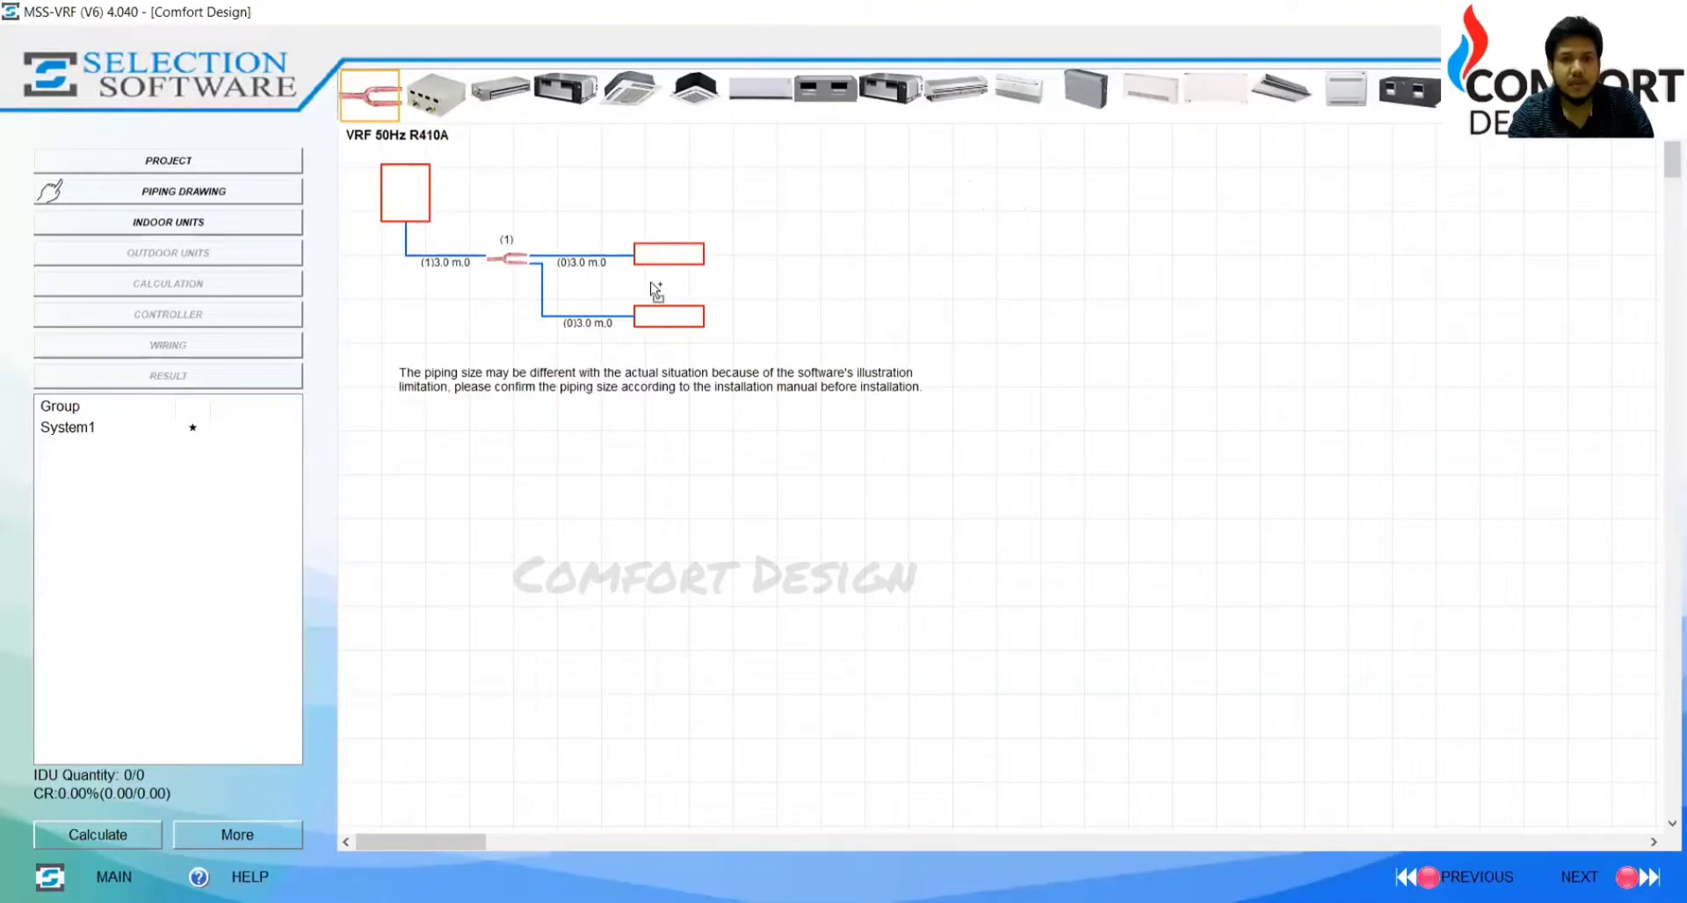
{"action": "left_click", "coordinate": [691, 320]}
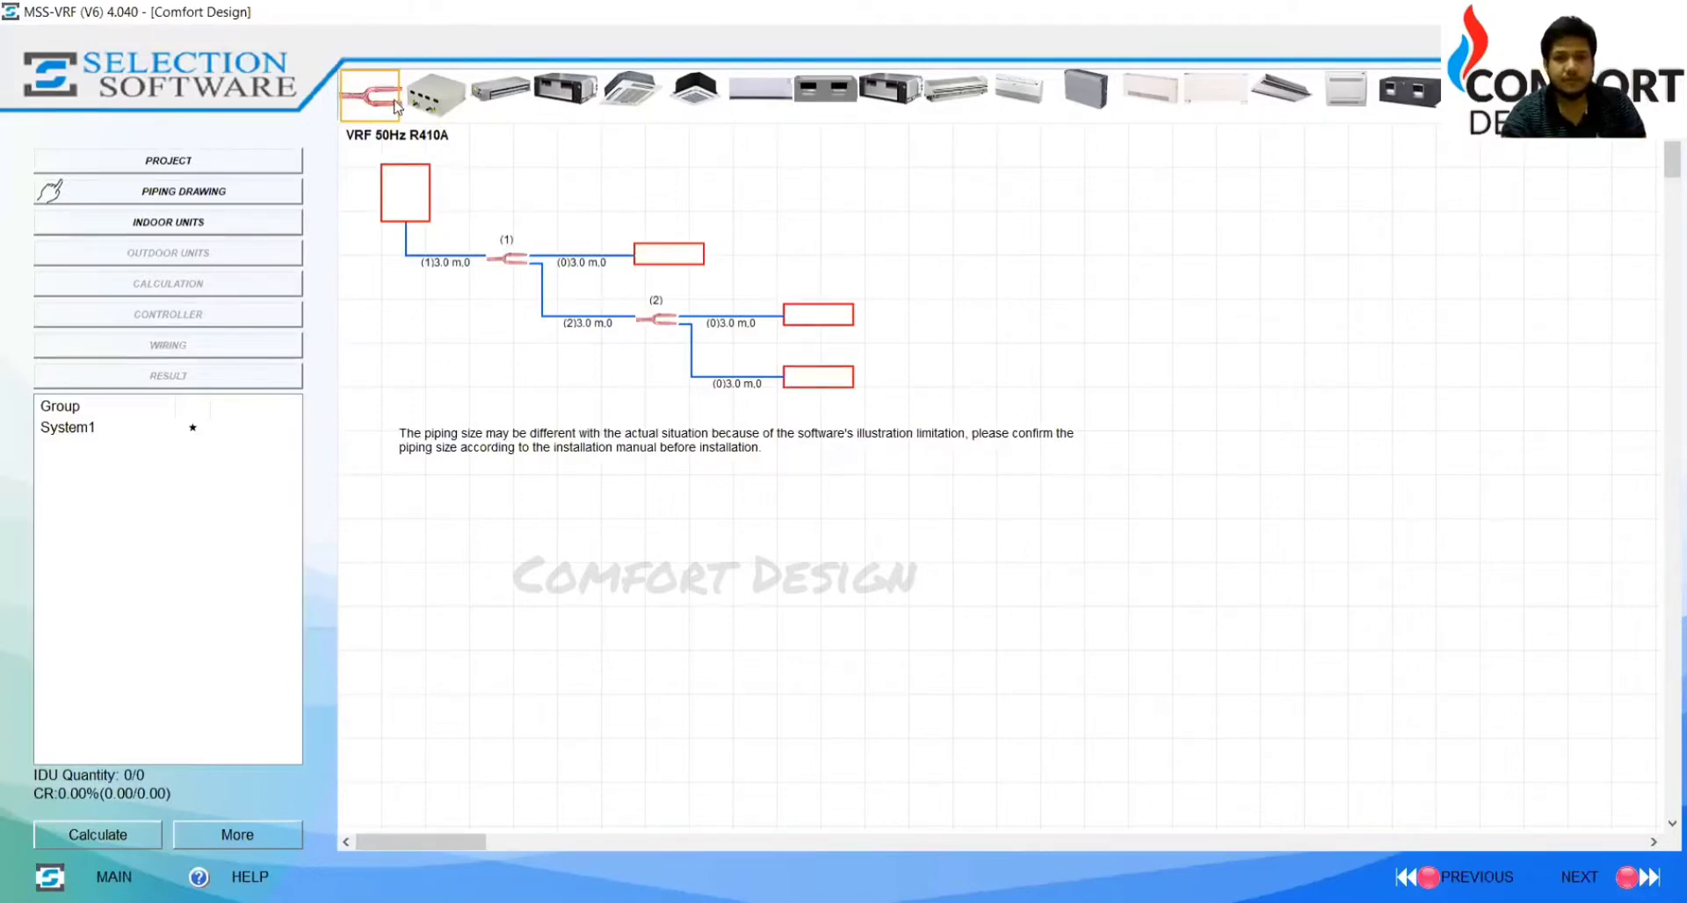
{"action": "left_click", "coordinate": [824, 377]}
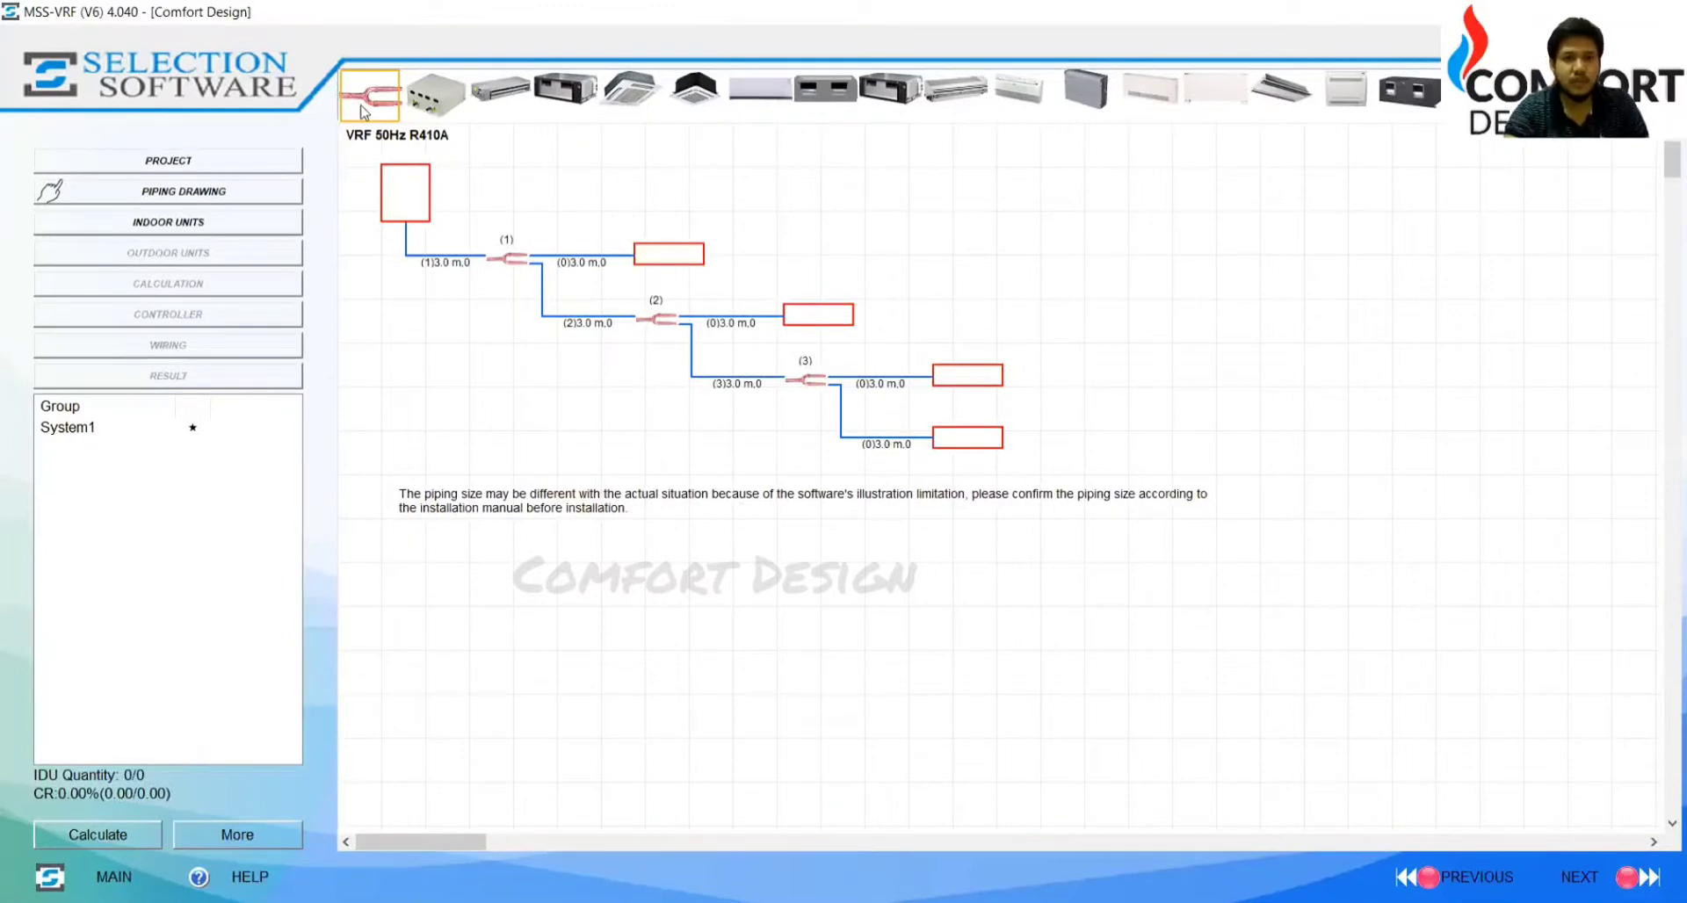
{"action": "left_click", "coordinate": [966, 439]}
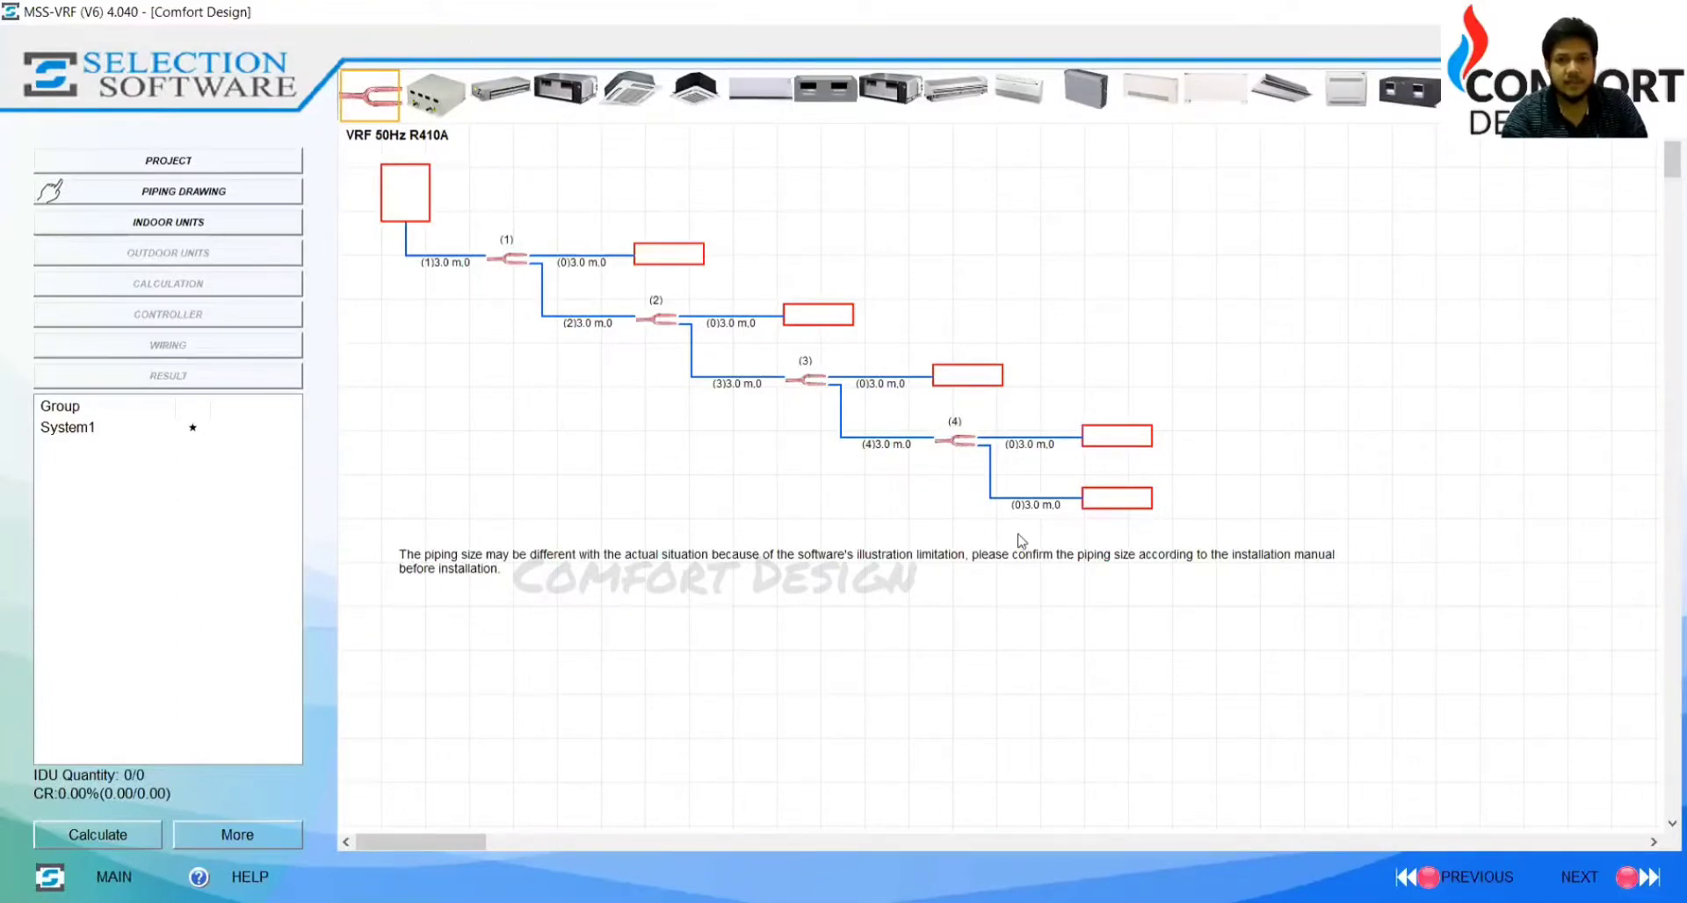
{"action": "left_click", "coordinate": [1109, 499]}
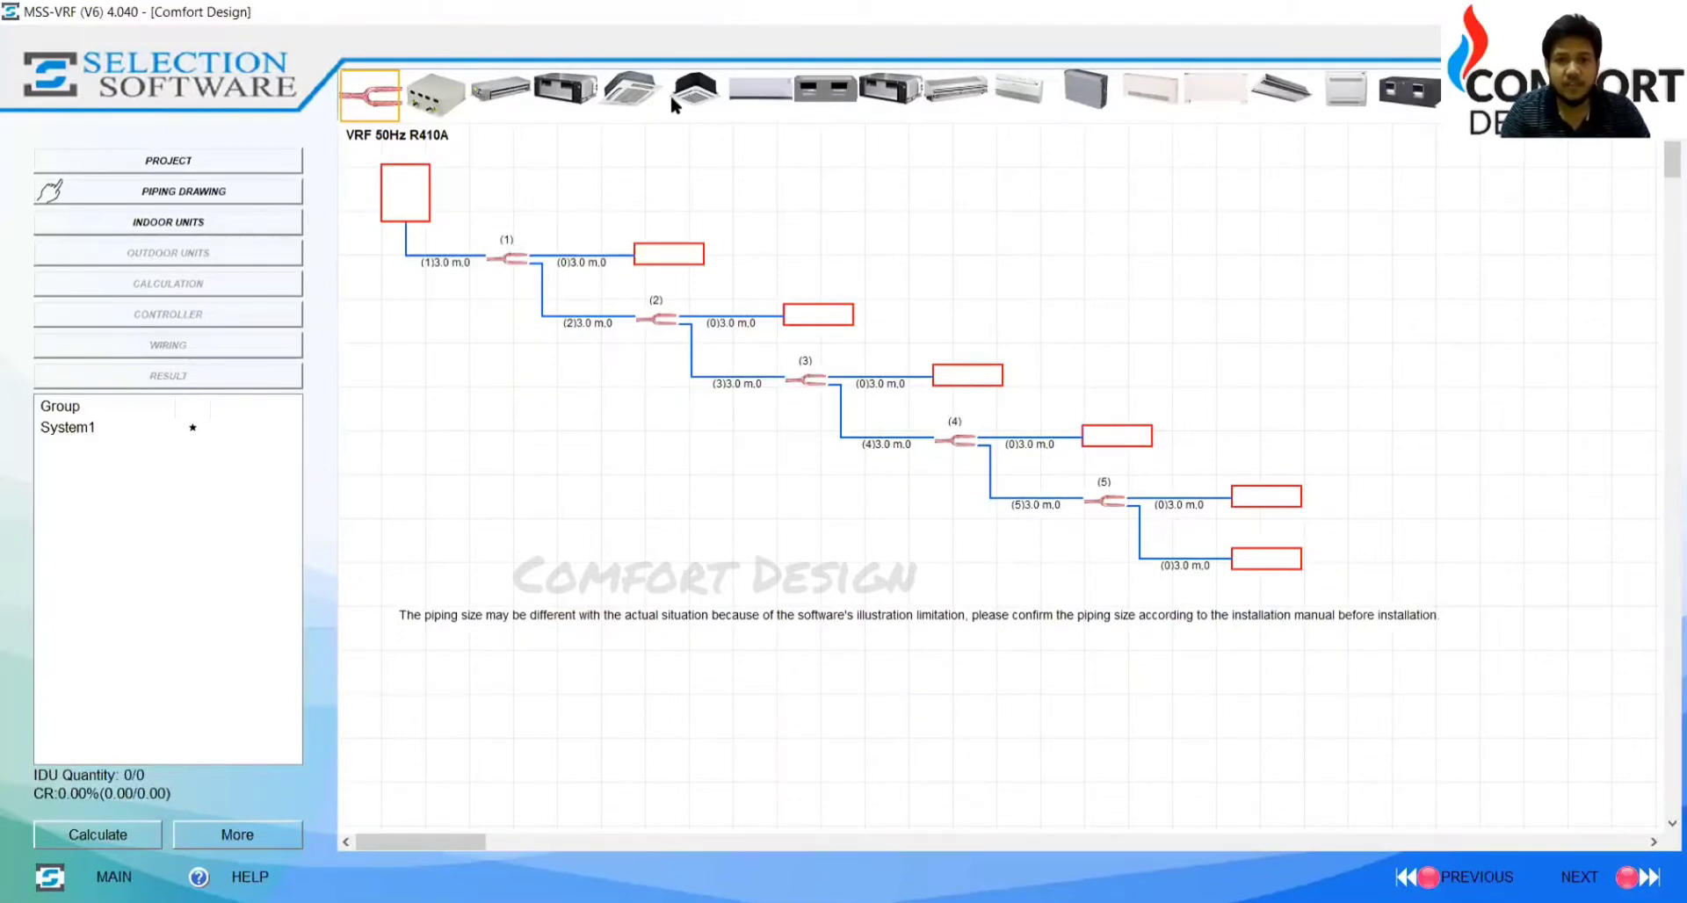
Step: Assign the 56 kW High Static Pressure Duct model MI2-560T1DHN1 (40~56kW 2nd DC IDU) to the lower outlet of branch joint 5
{"action": "key", "text": "alt+Tab"}
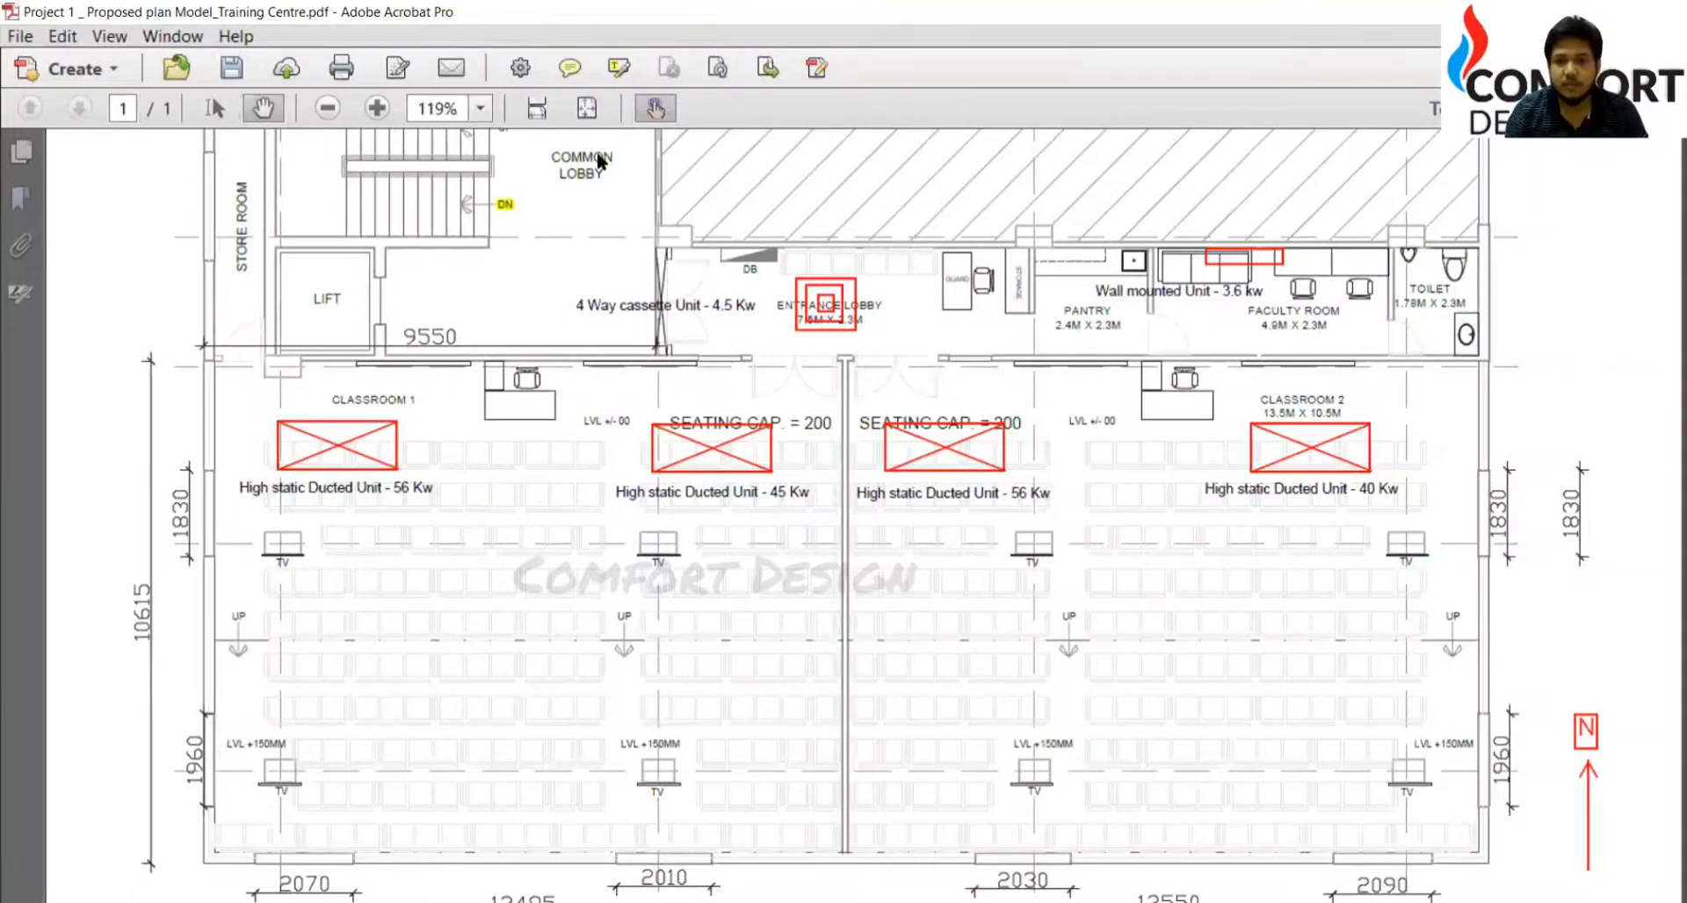
{"action": "key", "text": "alt+Tab"}
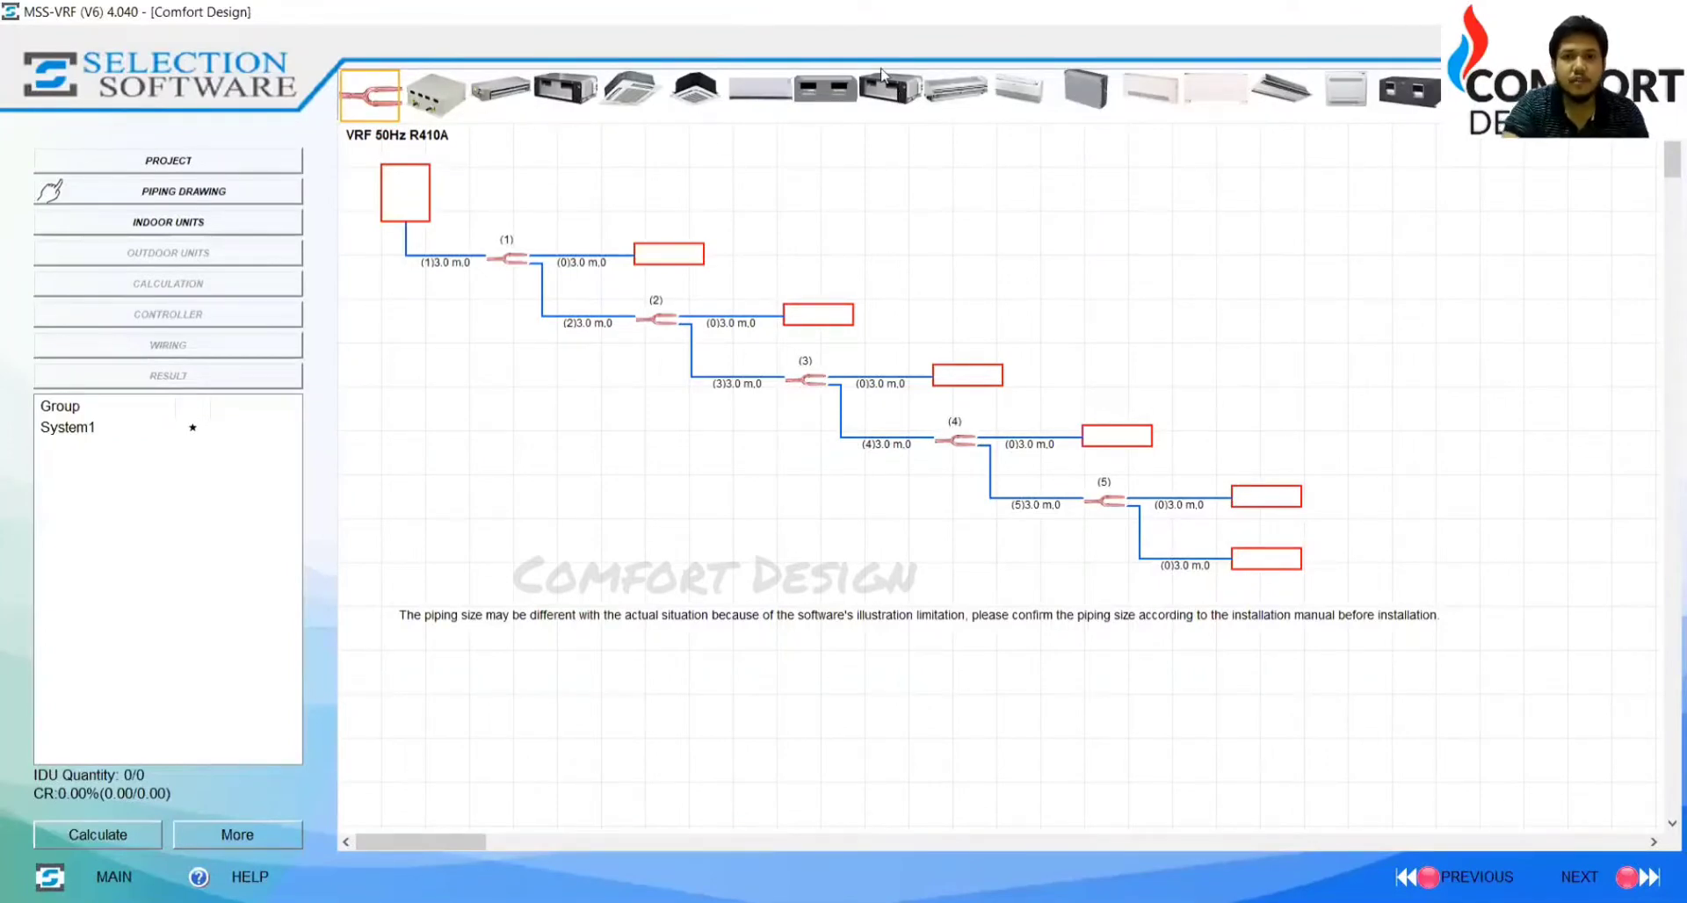
{"action": "left_click", "coordinate": [912, 113]}
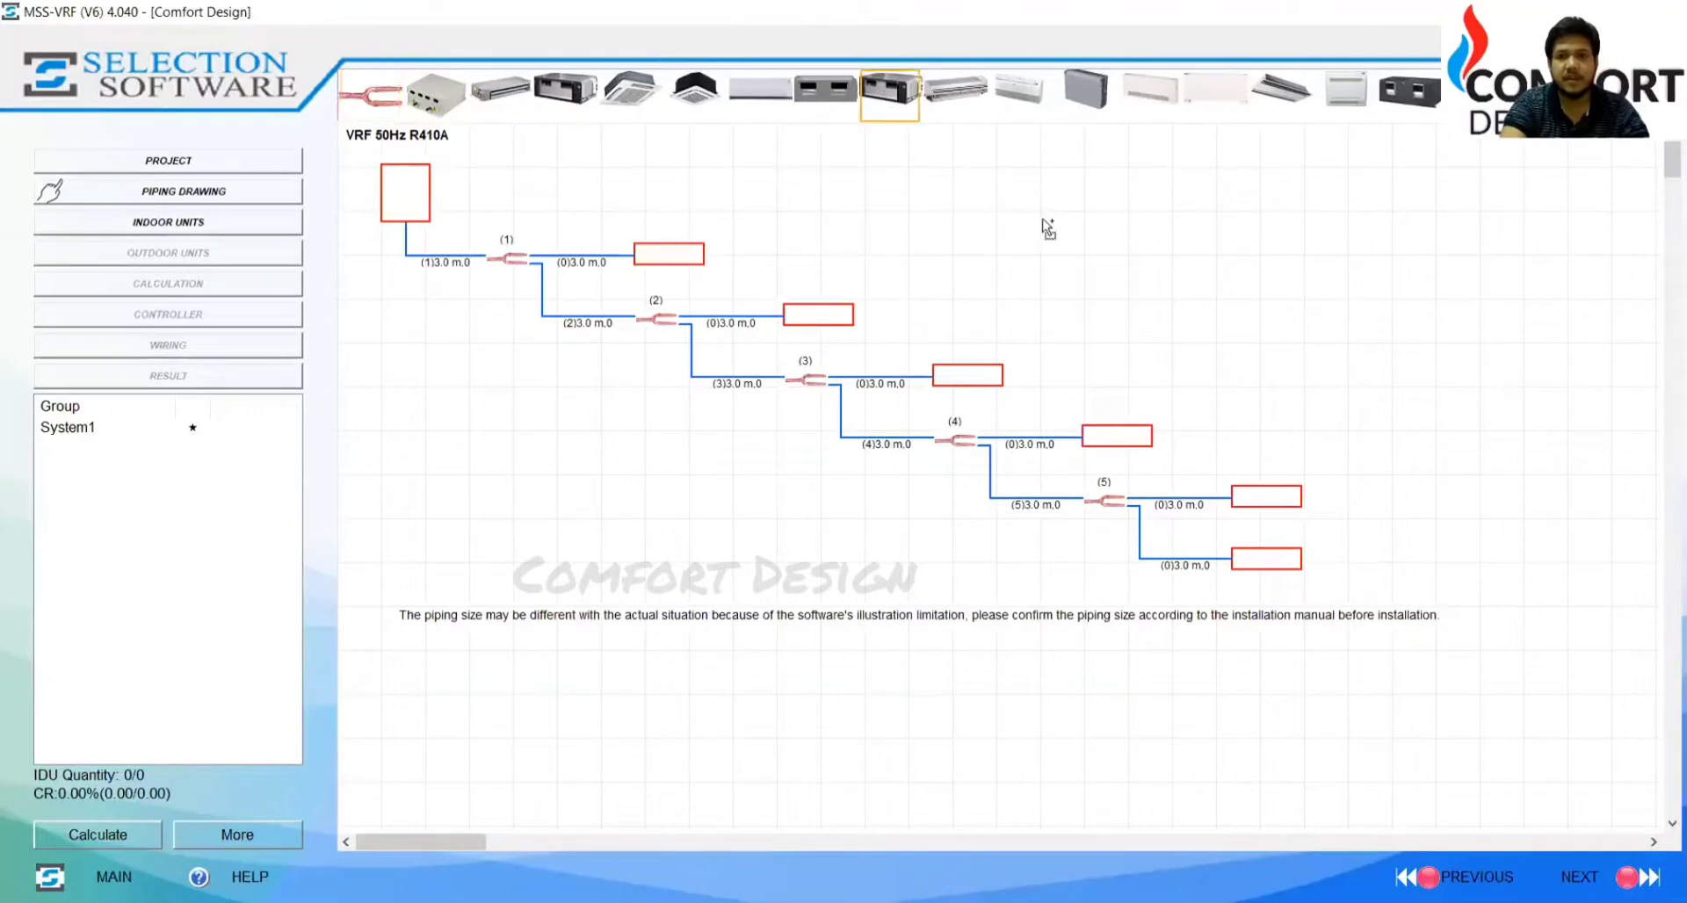
{"action": "left_click", "coordinate": [1261, 560]}
{"action": "double_click", "coordinate": [1261, 560]}
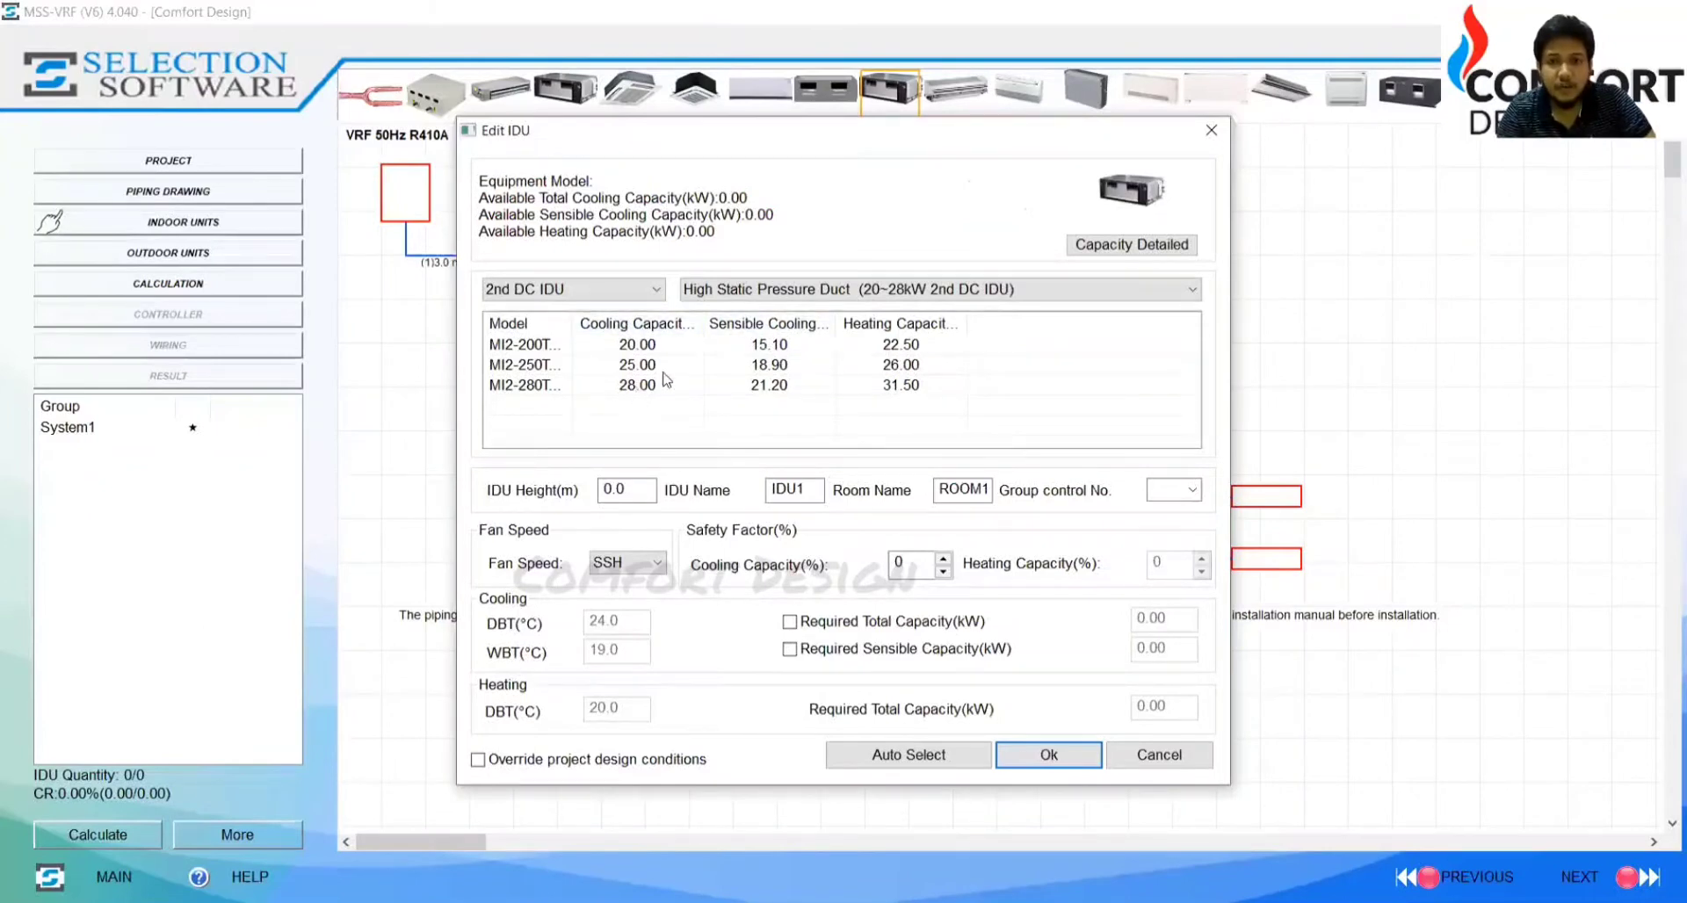
{"action": "left_click", "coordinate": [1194, 290]}
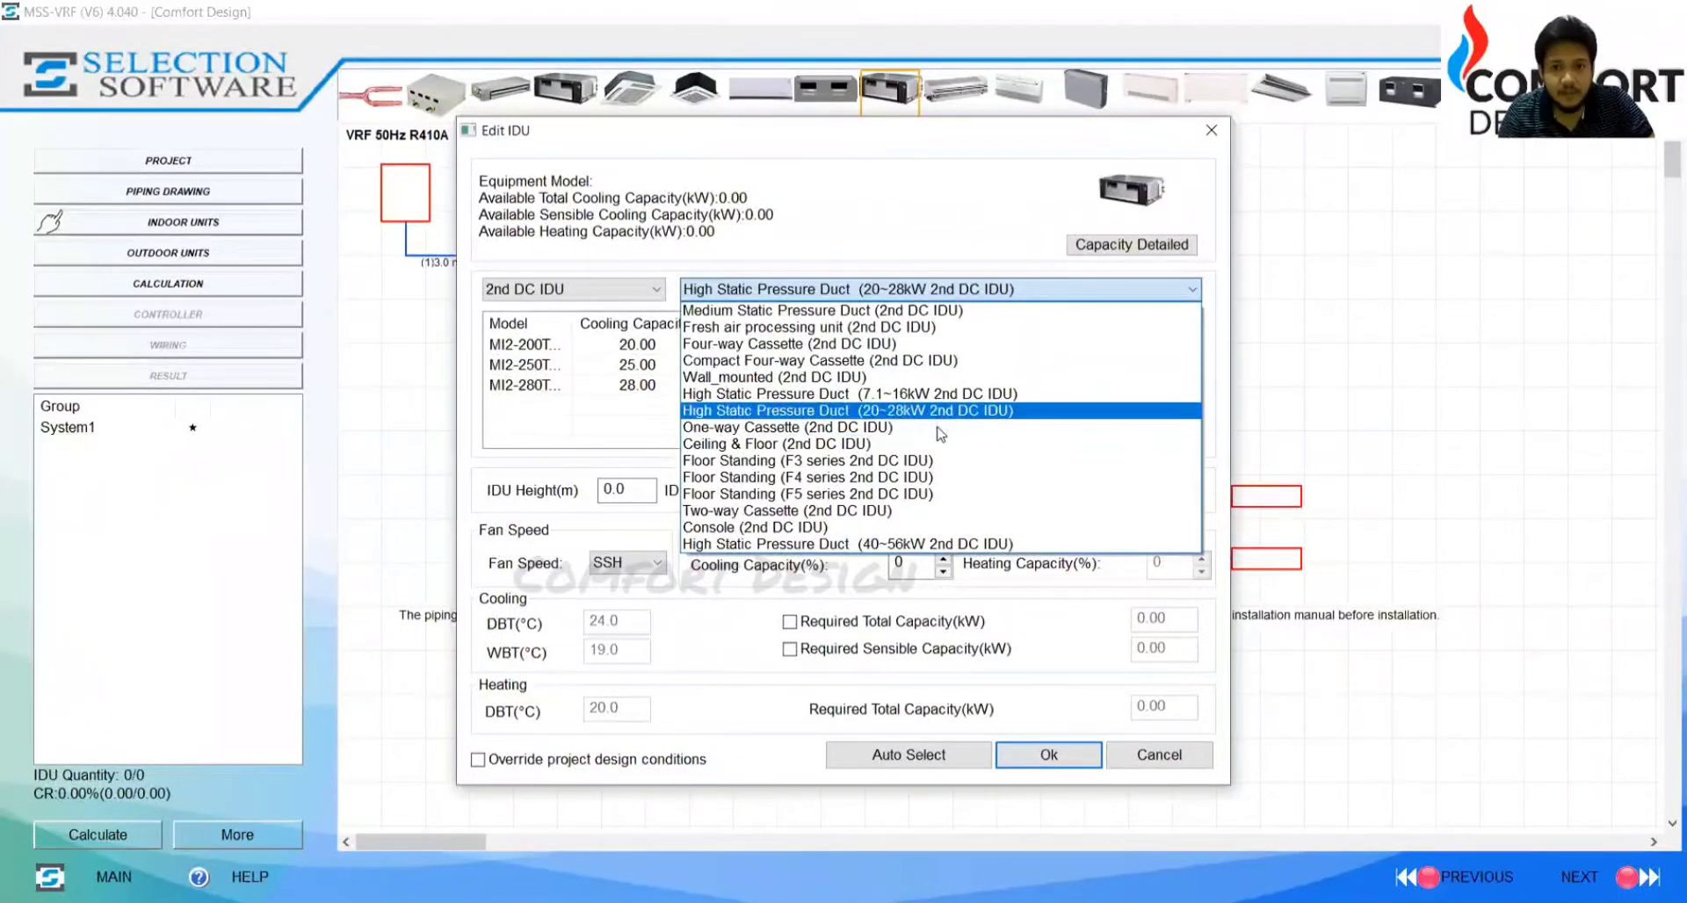
{"action": "left_click", "coordinate": [815, 543]}
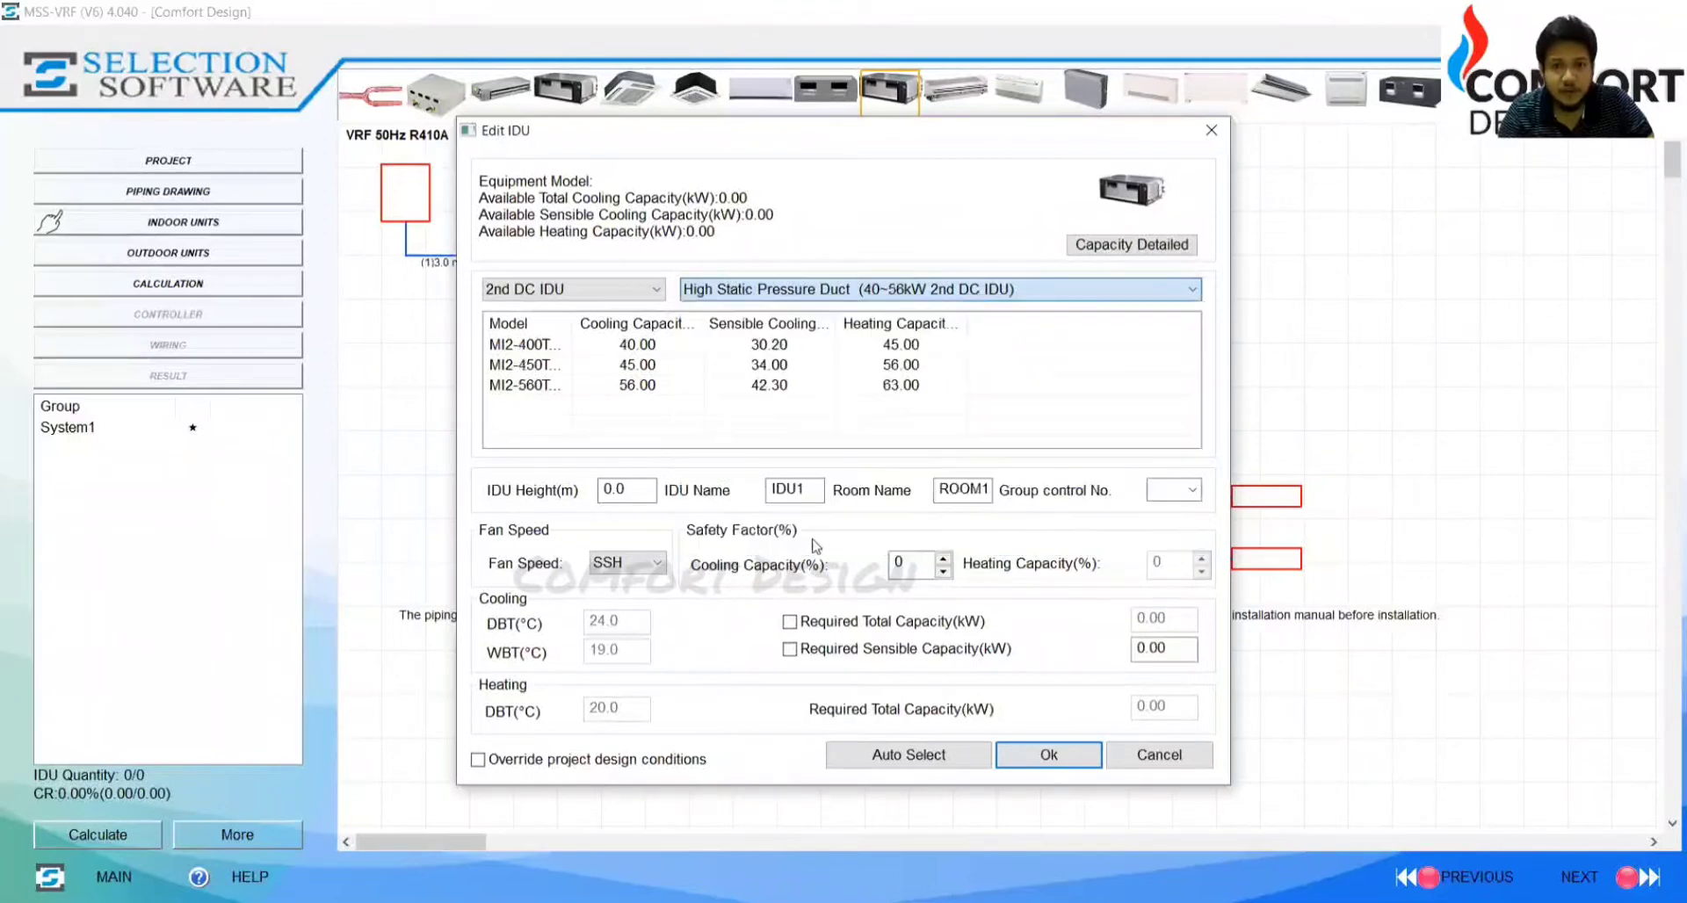
{"action": "left_click", "coordinate": [511, 387]}
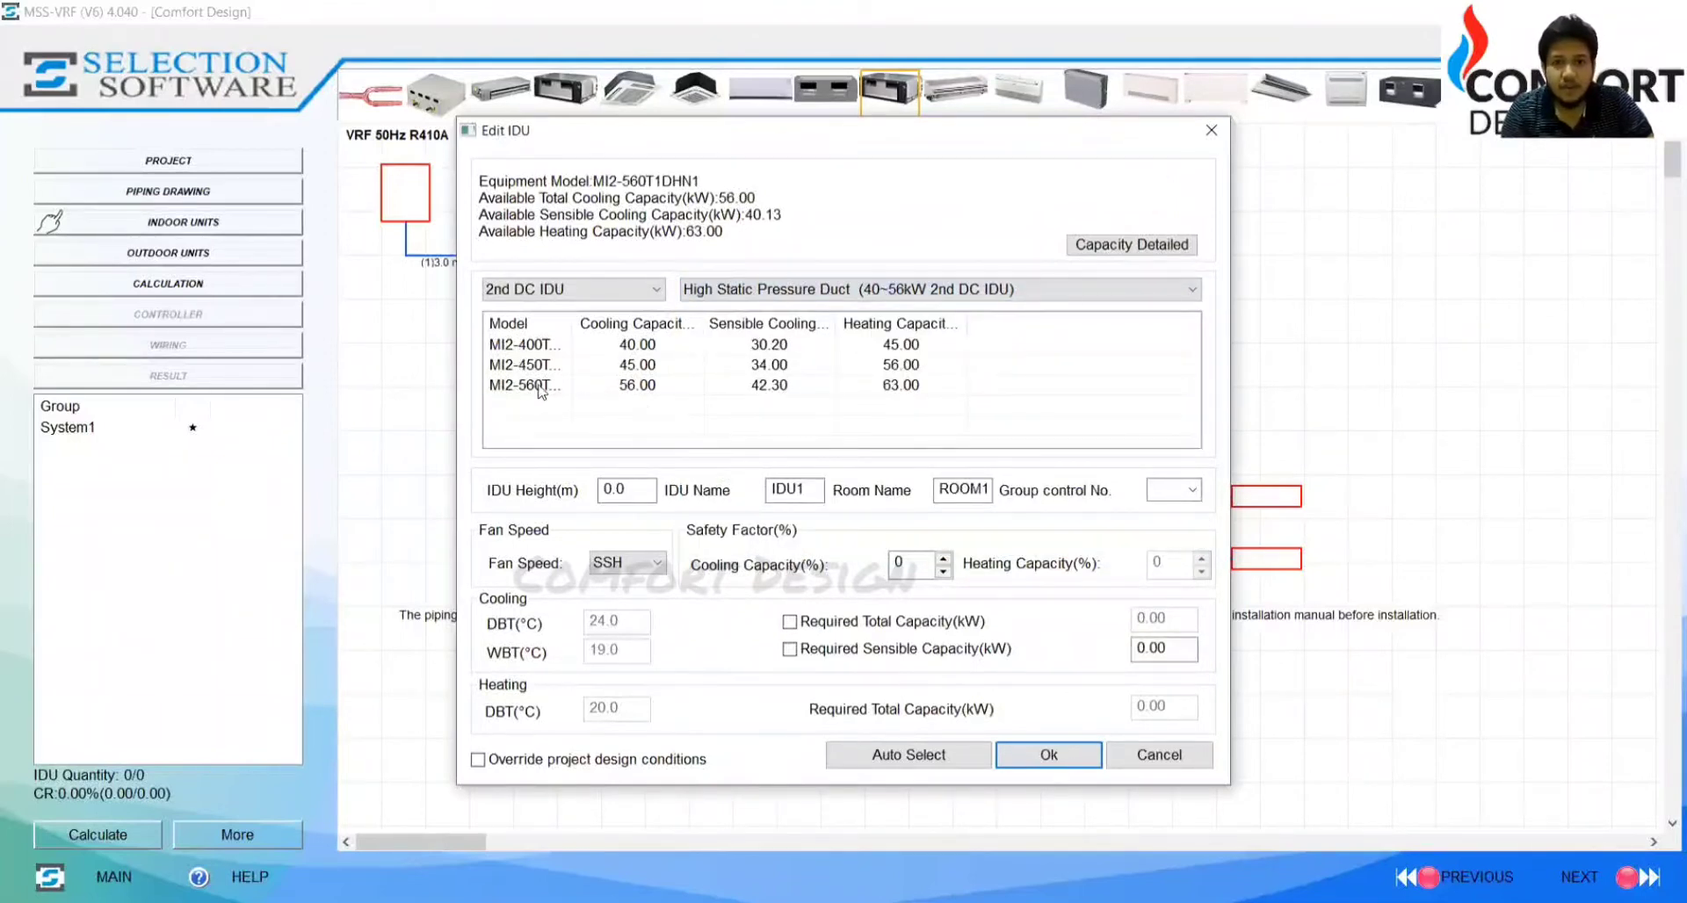
{"action": "left_click", "coordinate": [1049, 757]}
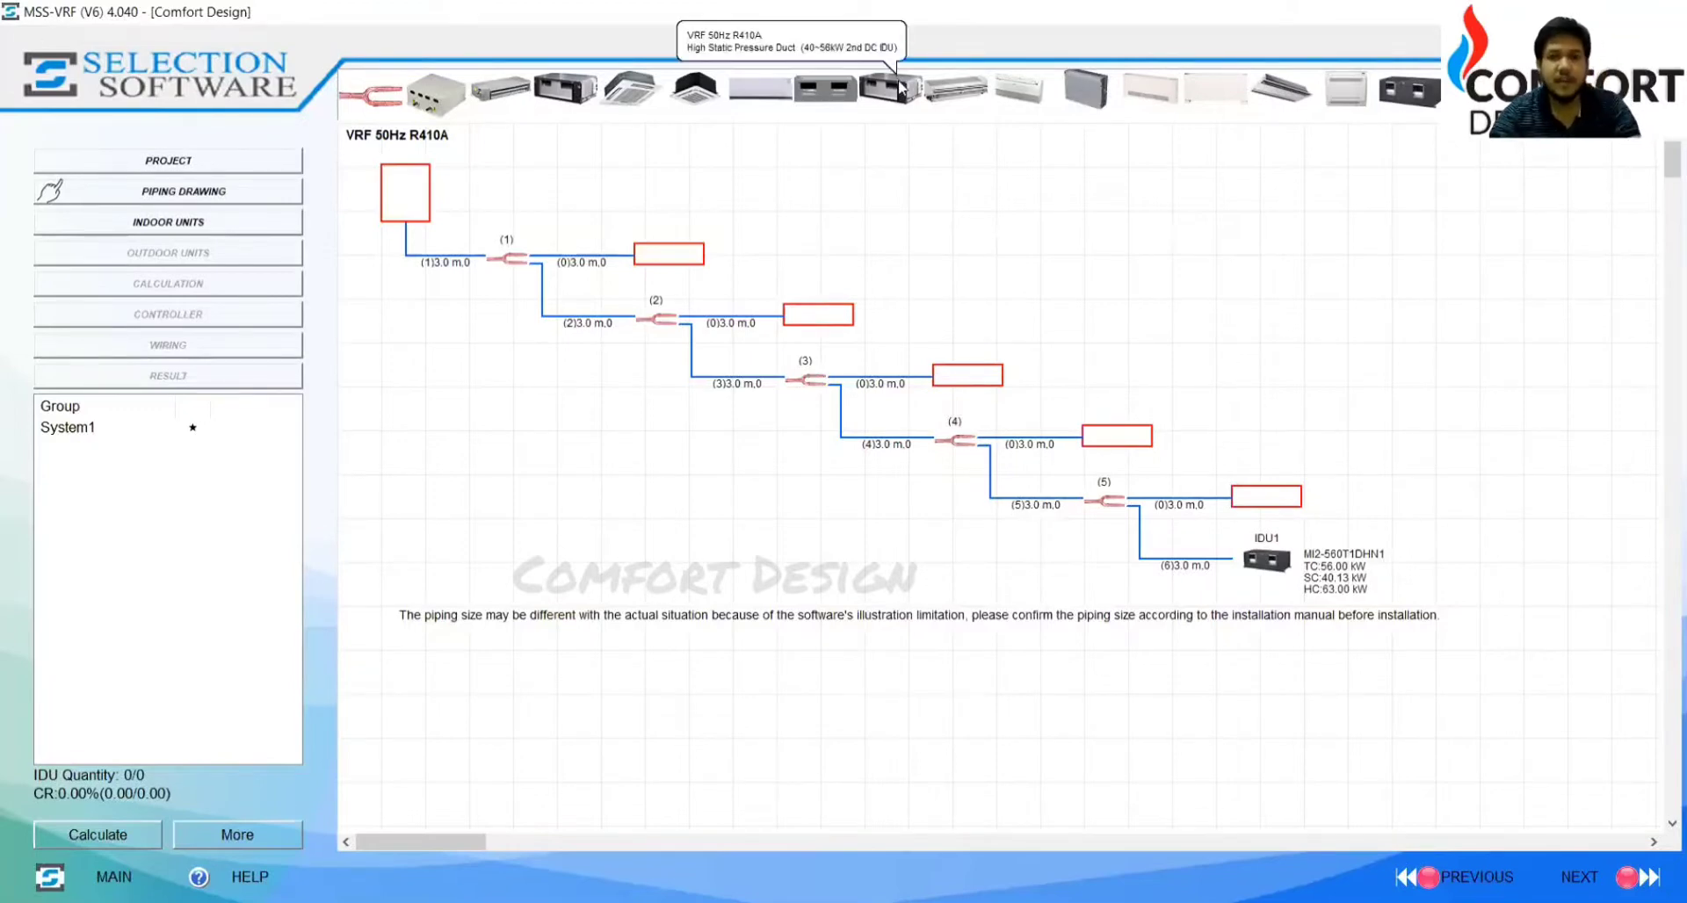
Step: Assign the 45 kW High Static Pressure Duct model MI2-450T1DHN1 to the upper outlet of branch joint 5
{"action": "left_click_drag", "start_coordinate": [904, 106], "coordinate": [1256, 503]}
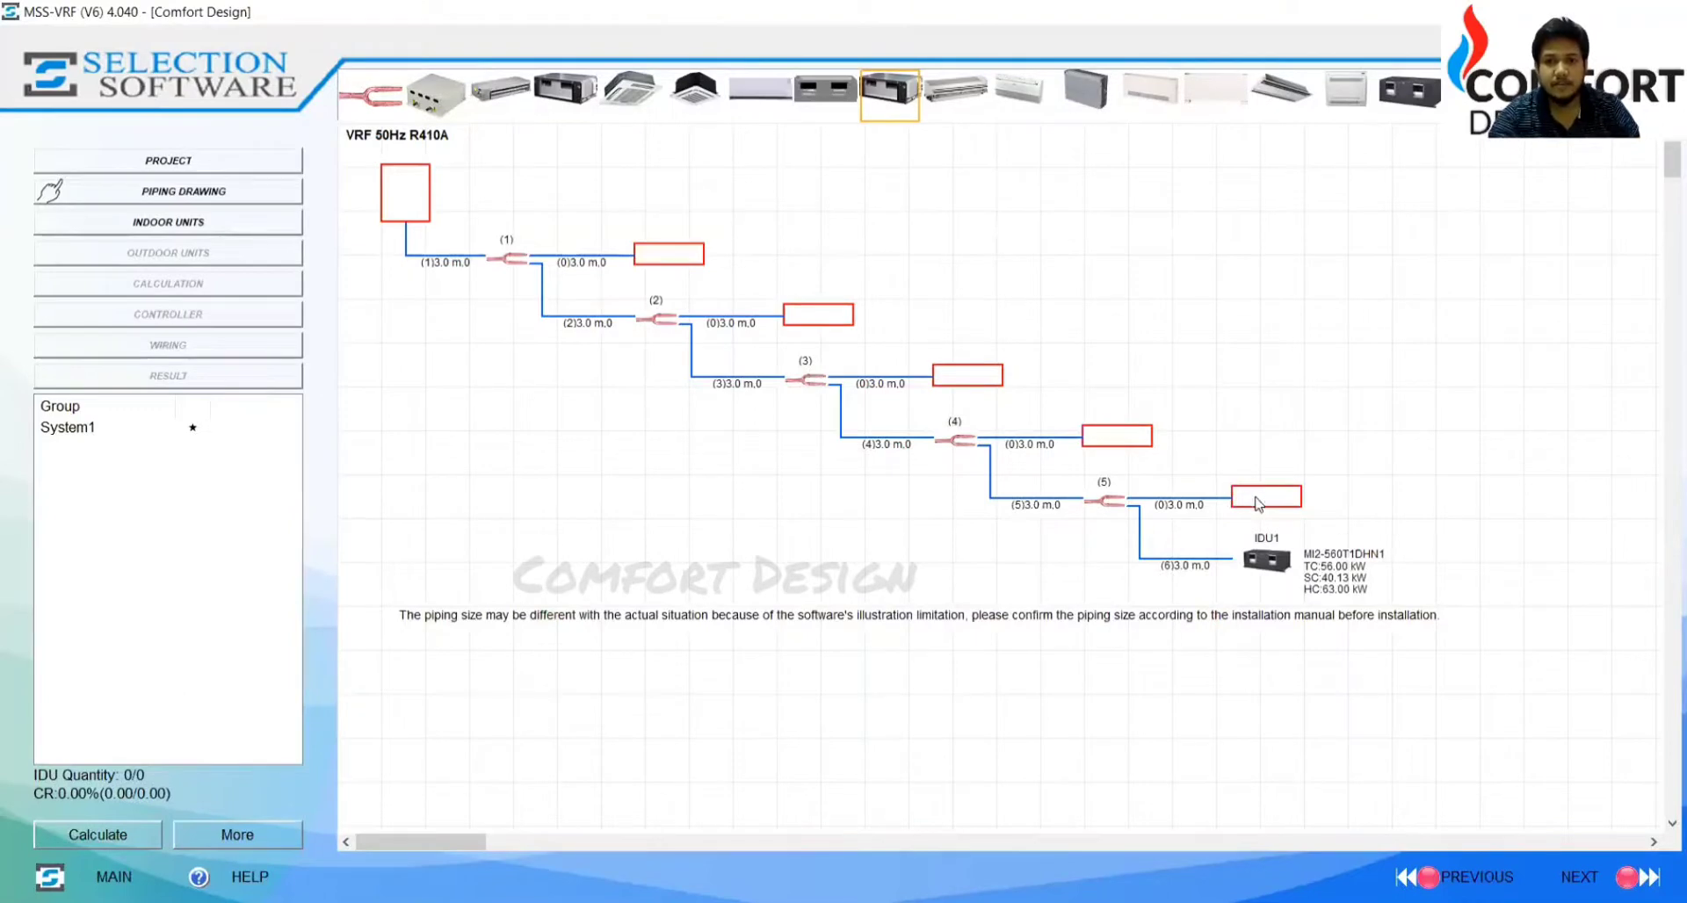
{"action": "left_click", "coordinate": [704, 248]}
{"action": "left_click", "coordinate": [518, 343]}
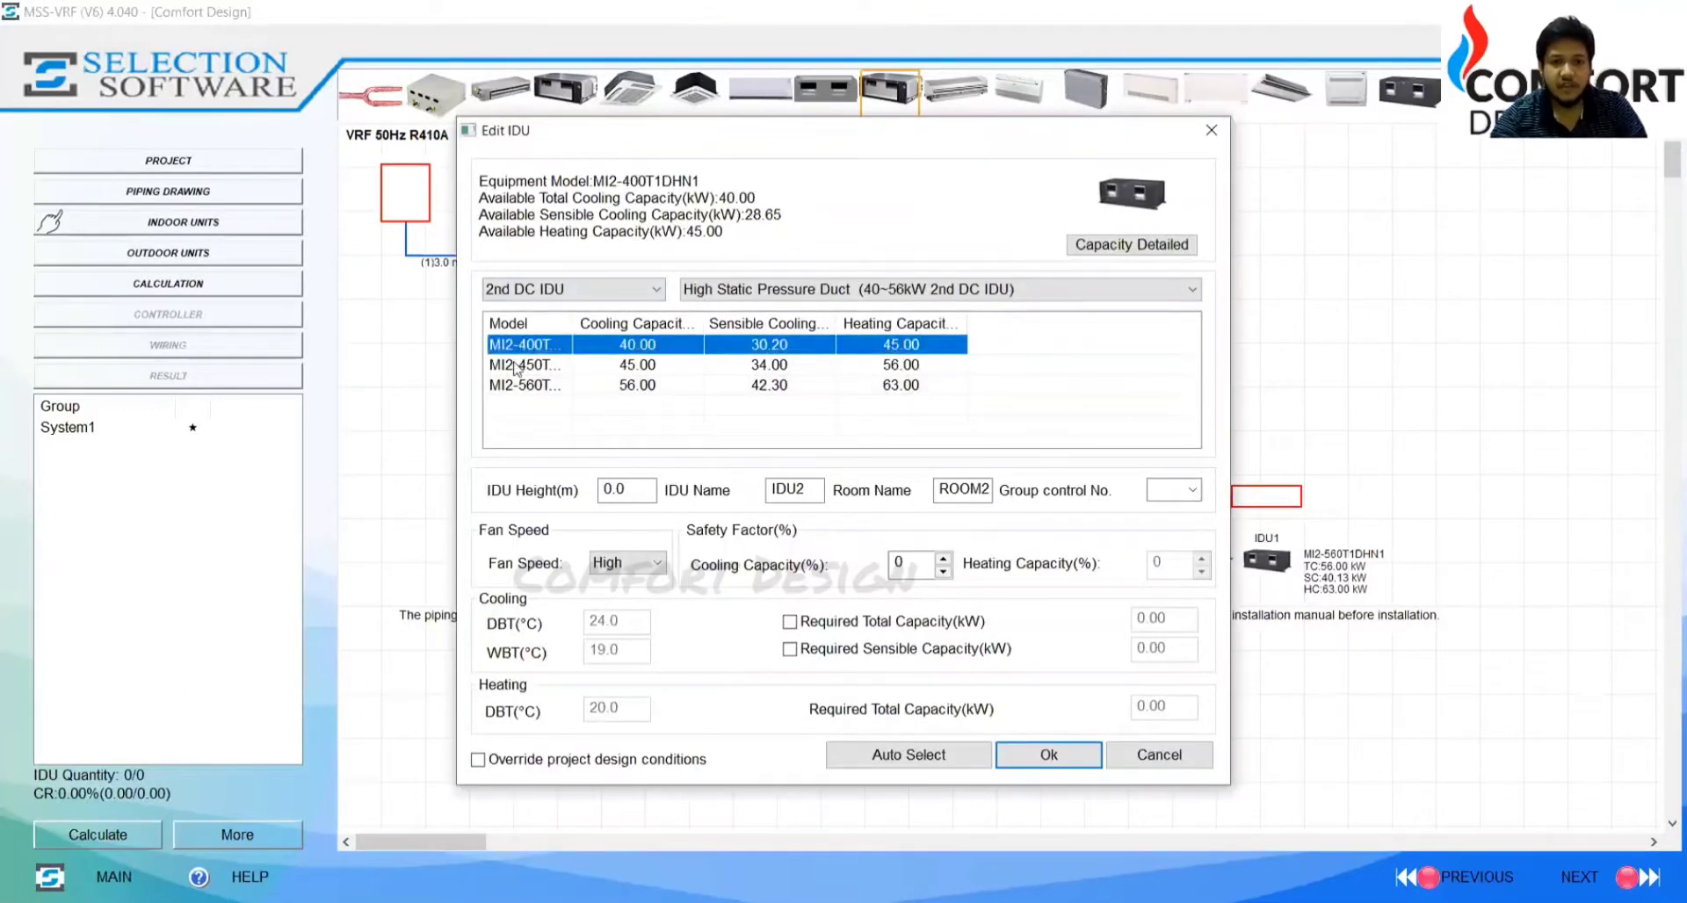
{"action": "left_click", "coordinate": [518, 365]}
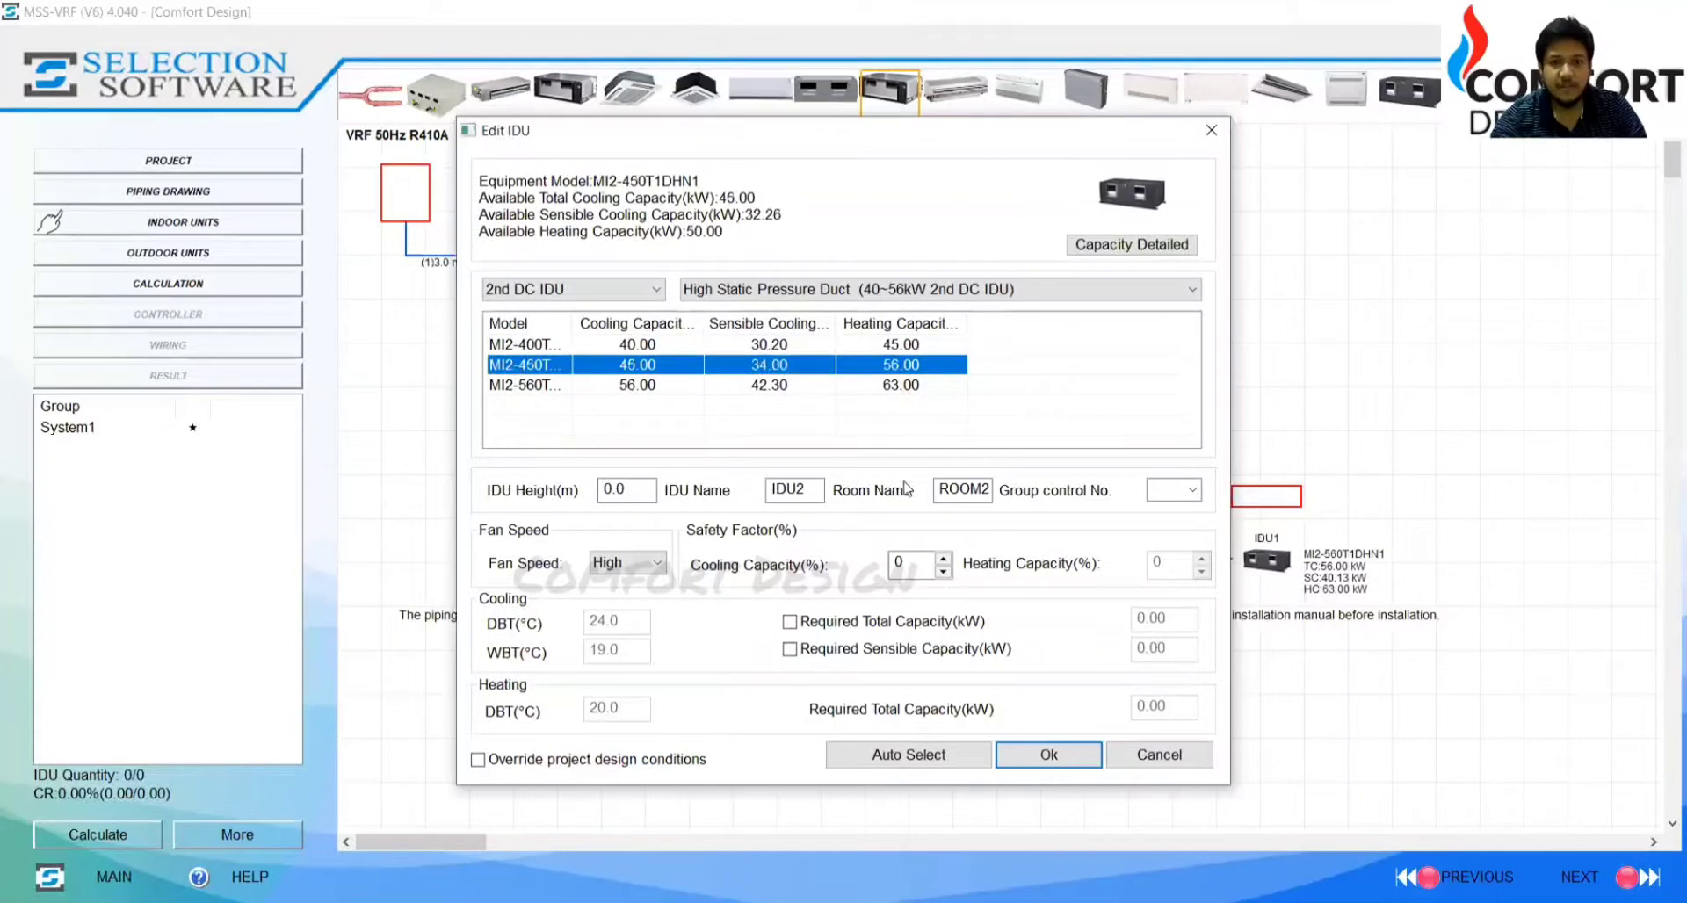
{"action": "left_click", "coordinate": [1045, 756]}
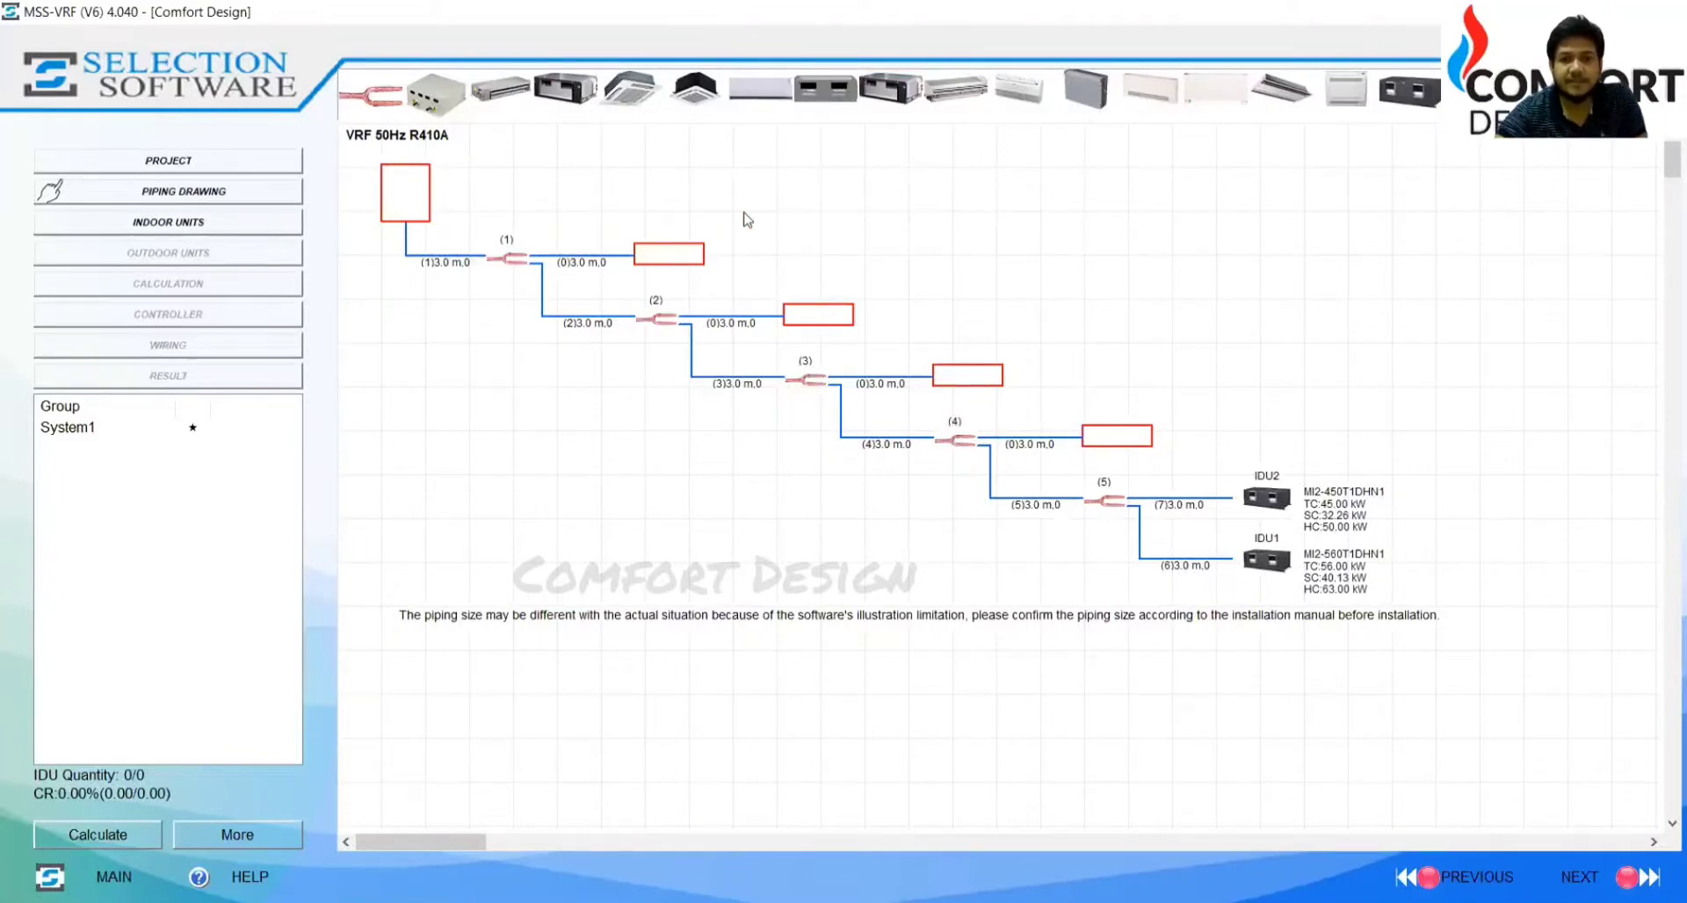
Step: Check the plan and assign the 4.5 kW Four-way Cassette model MI2-45Q4DHN1 to the upper outlet of branch joint 4
{"action": "key", "text": "alt+Tab"}
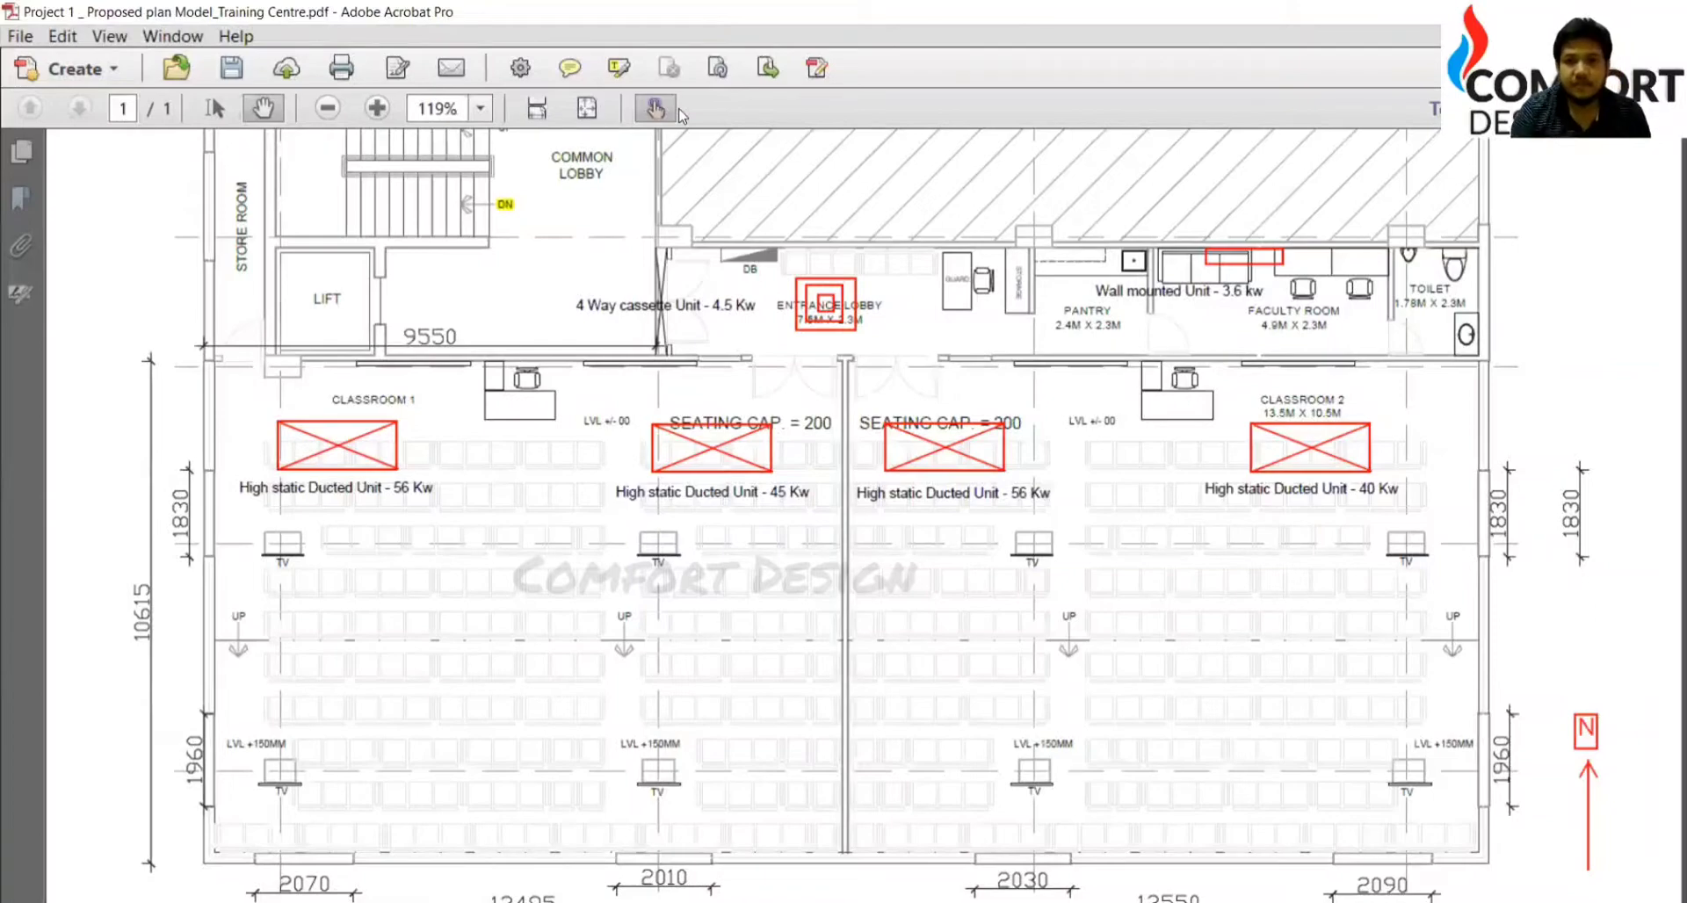
{"action": "key", "text": "alt+Tab"}
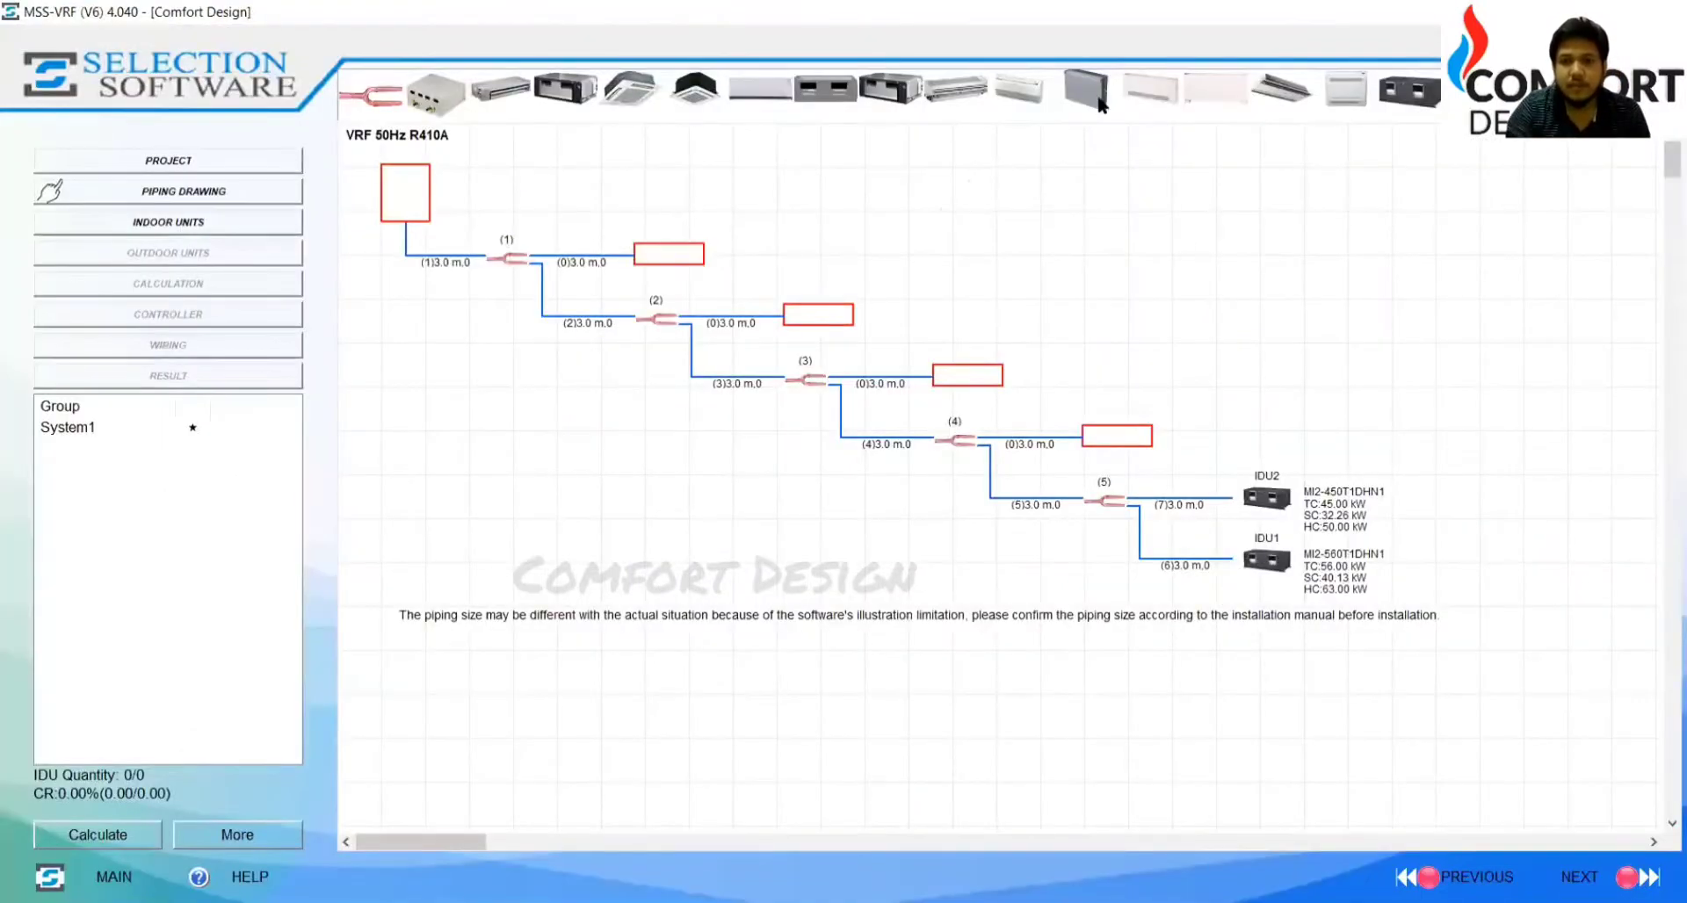
{"action": "left_click", "coordinate": [615, 97]}
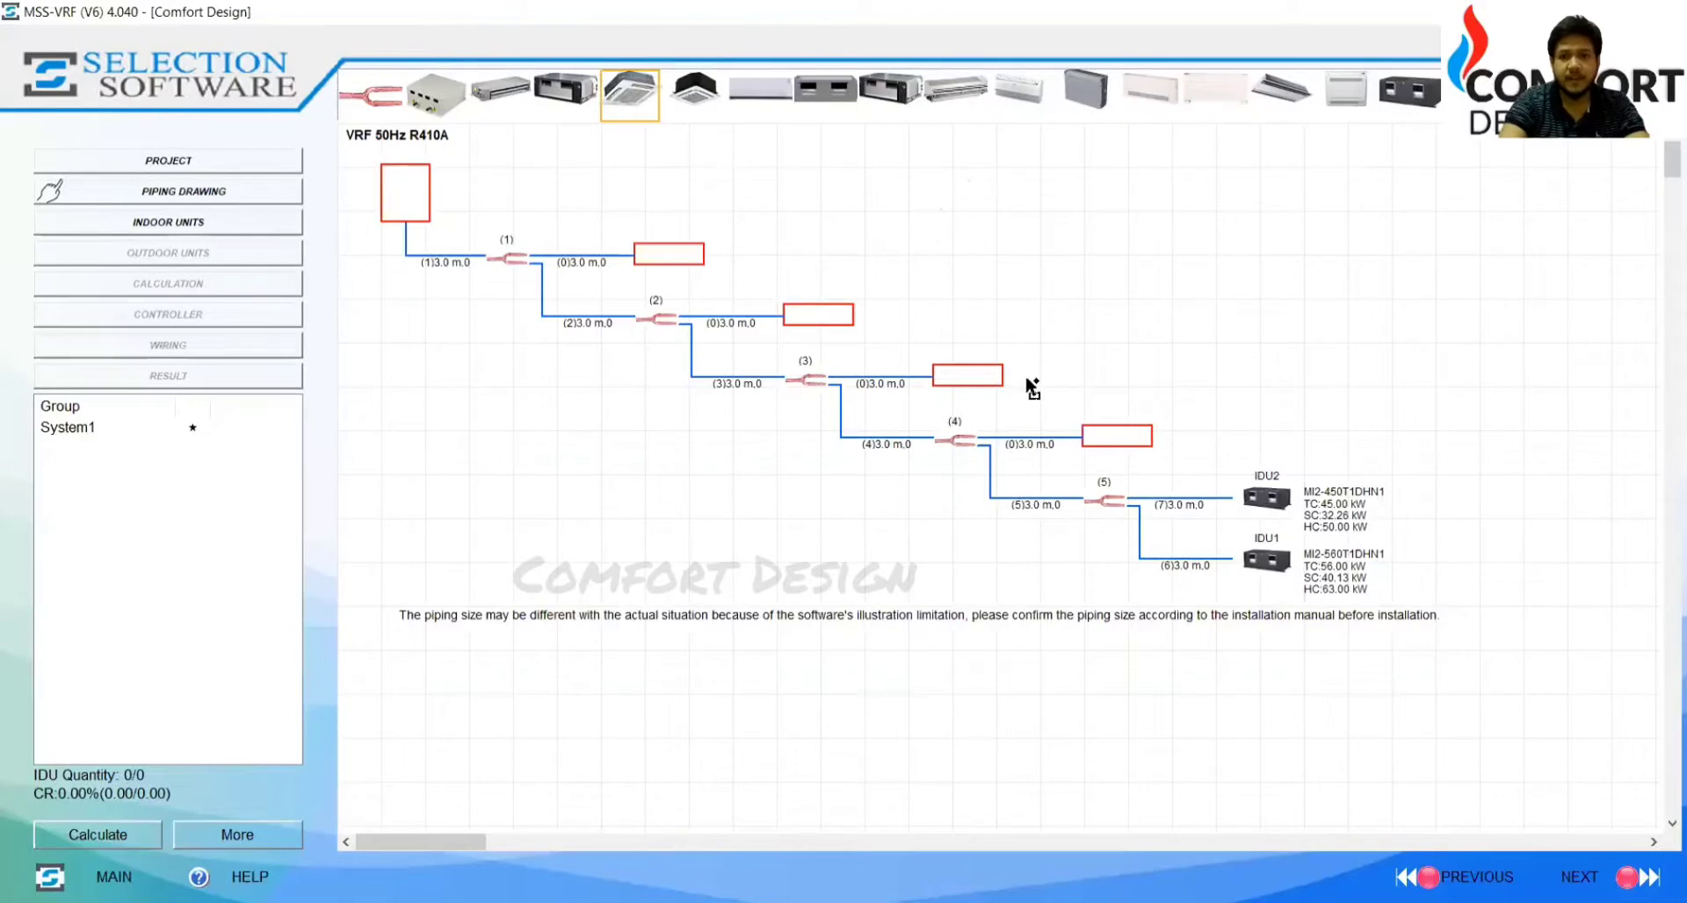
{"action": "left_click", "coordinate": [1121, 439]}
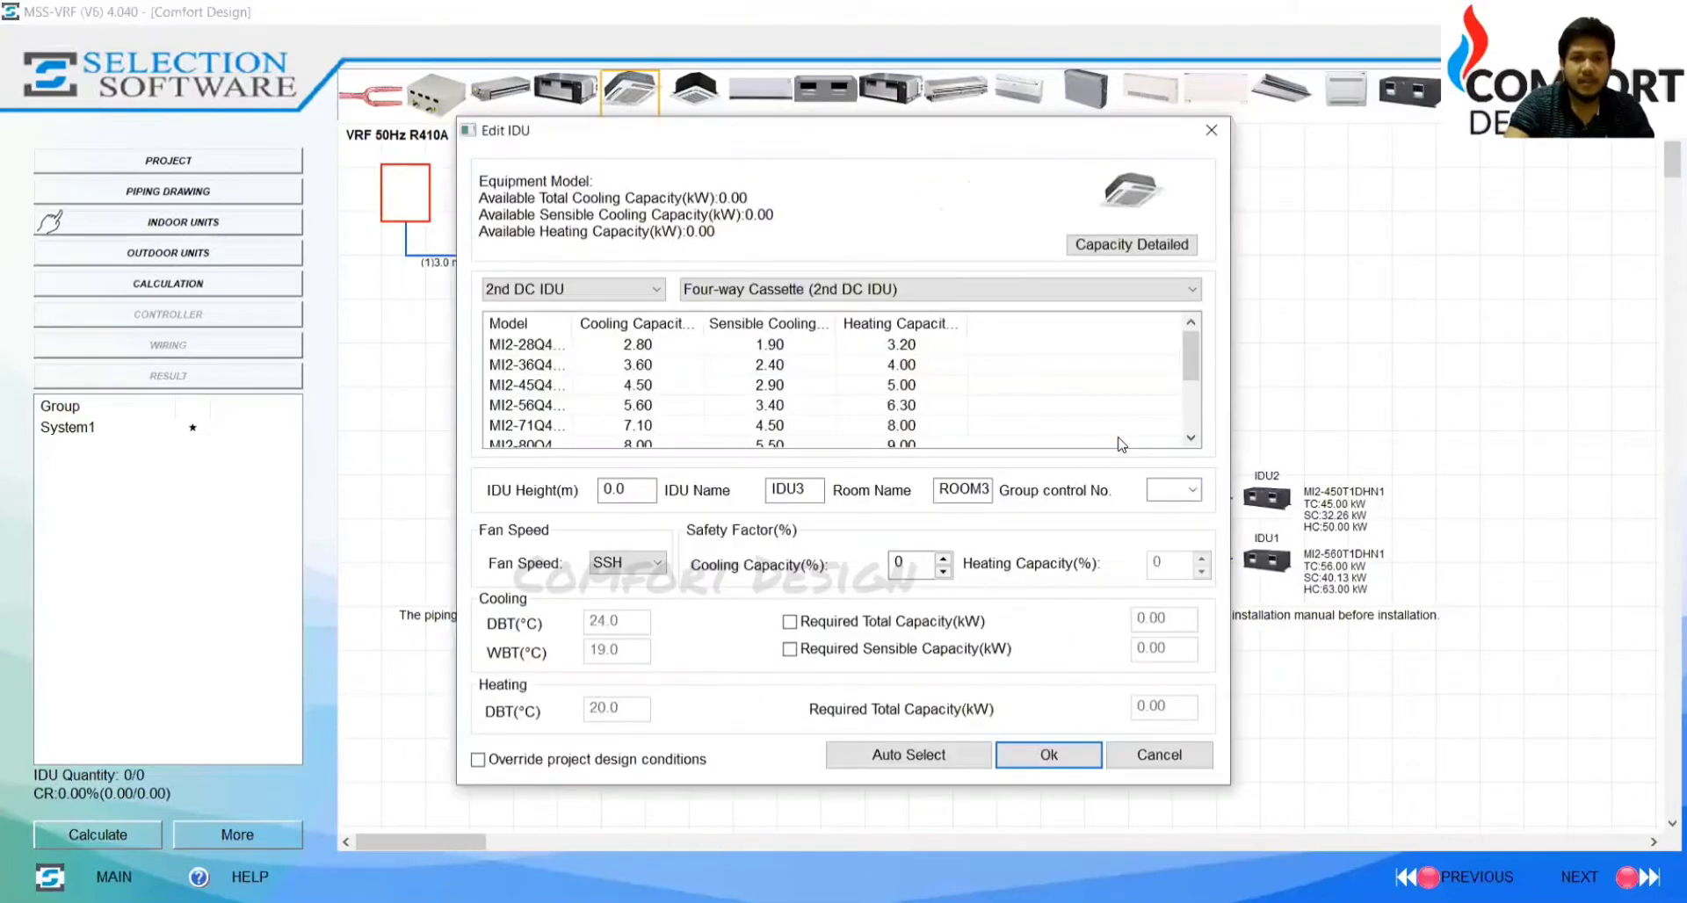
{"action": "left_click", "coordinate": [518, 388]}
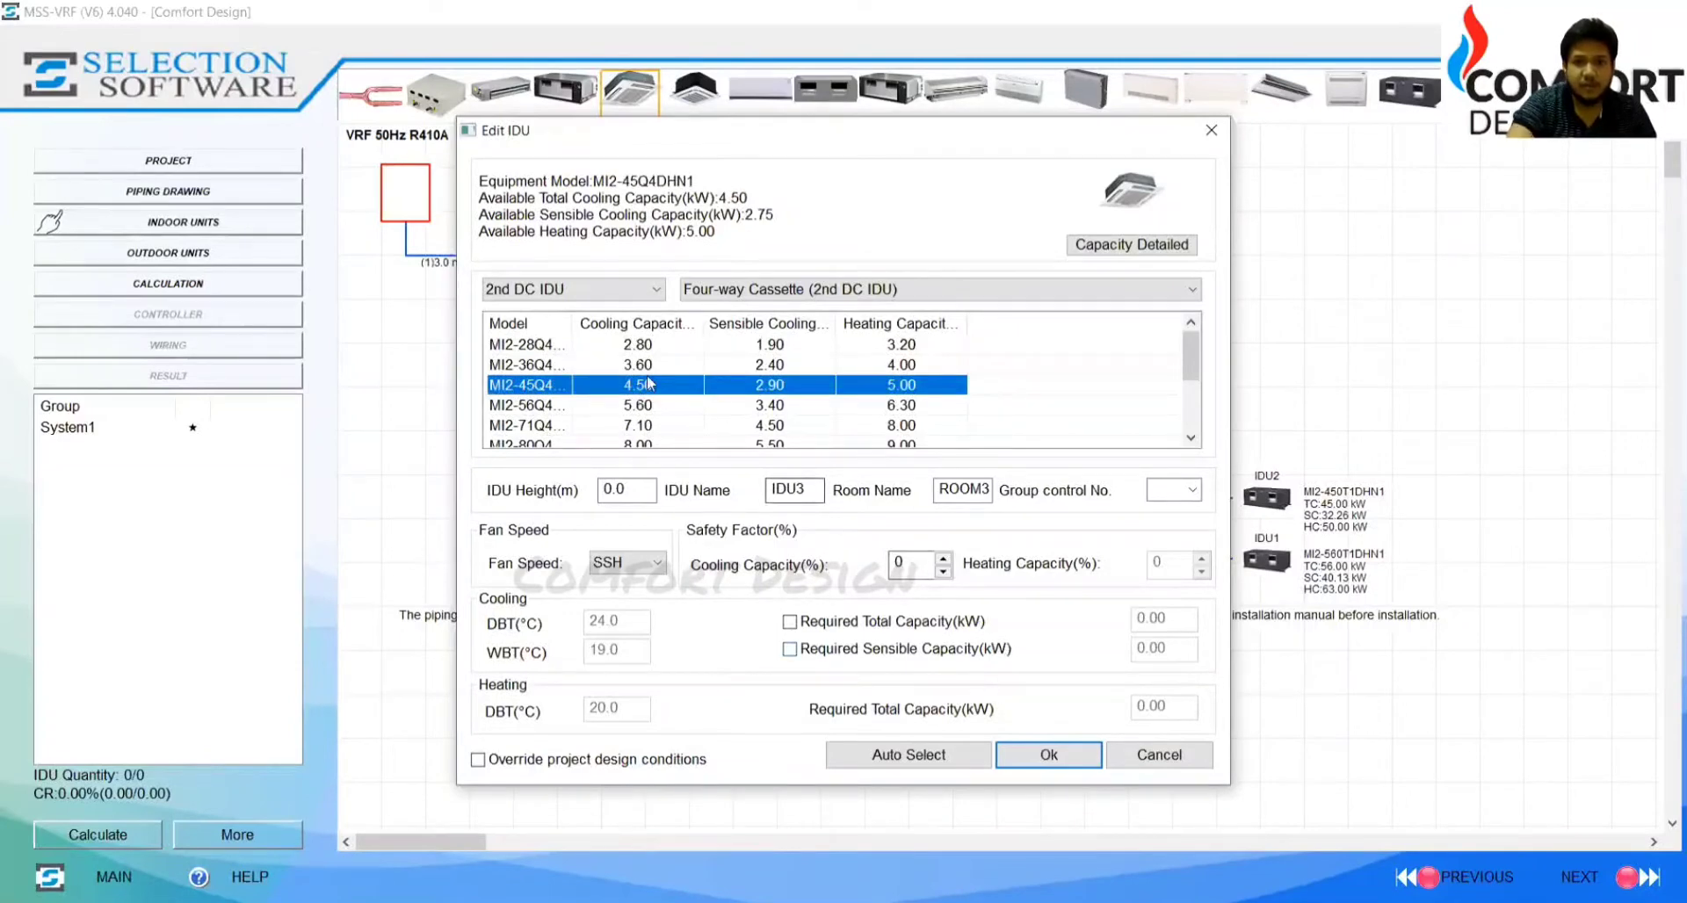
{"action": "left_click", "coordinate": [1059, 759]}
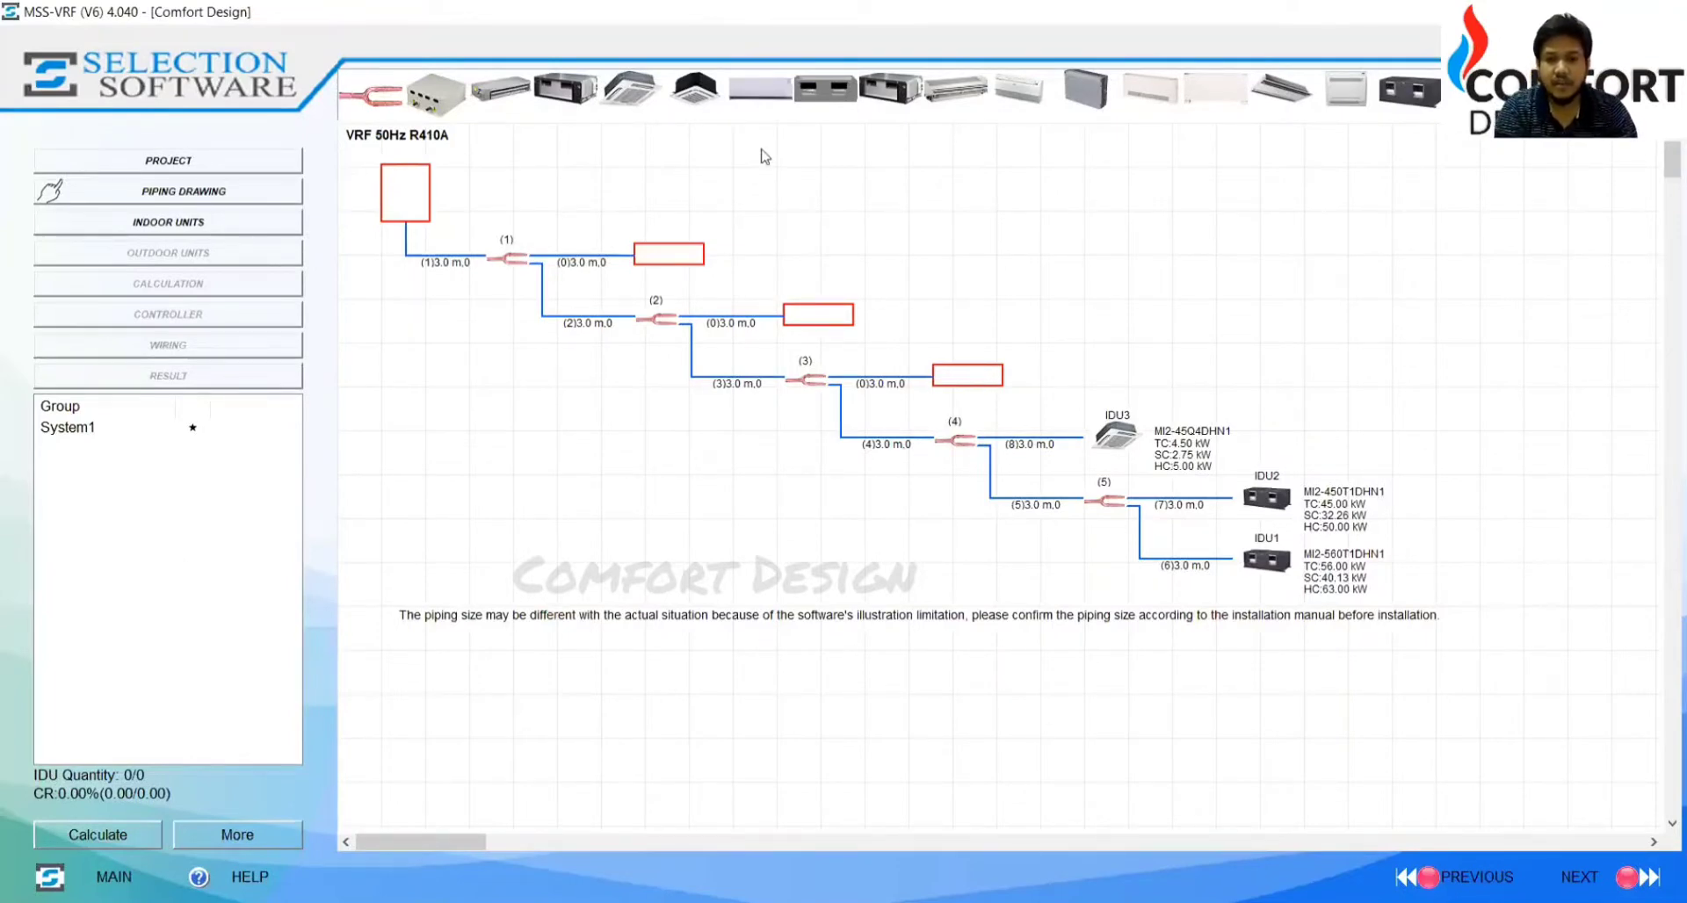
Step: Check the plan and assign the 56 kW High Static Pressure Duct model MI2-560T1DHN1 to the upper outlet of branch joint 3
{"action": "key", "text": "alt+Tab"}
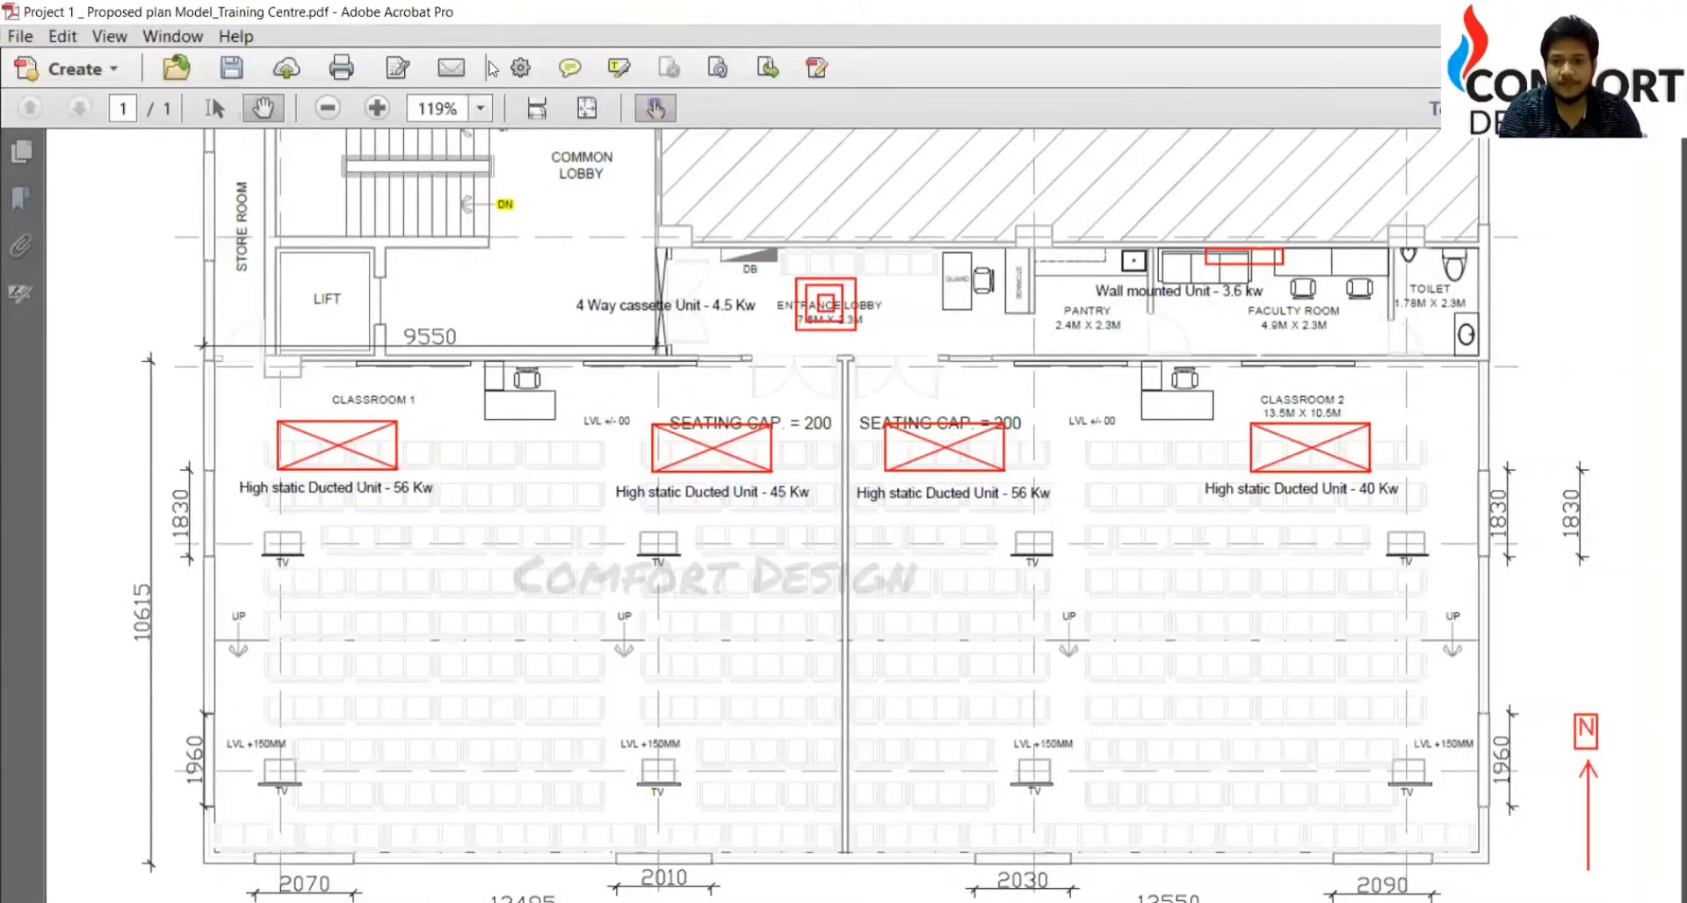
{"action": "key", "text": "alt+Tab"}
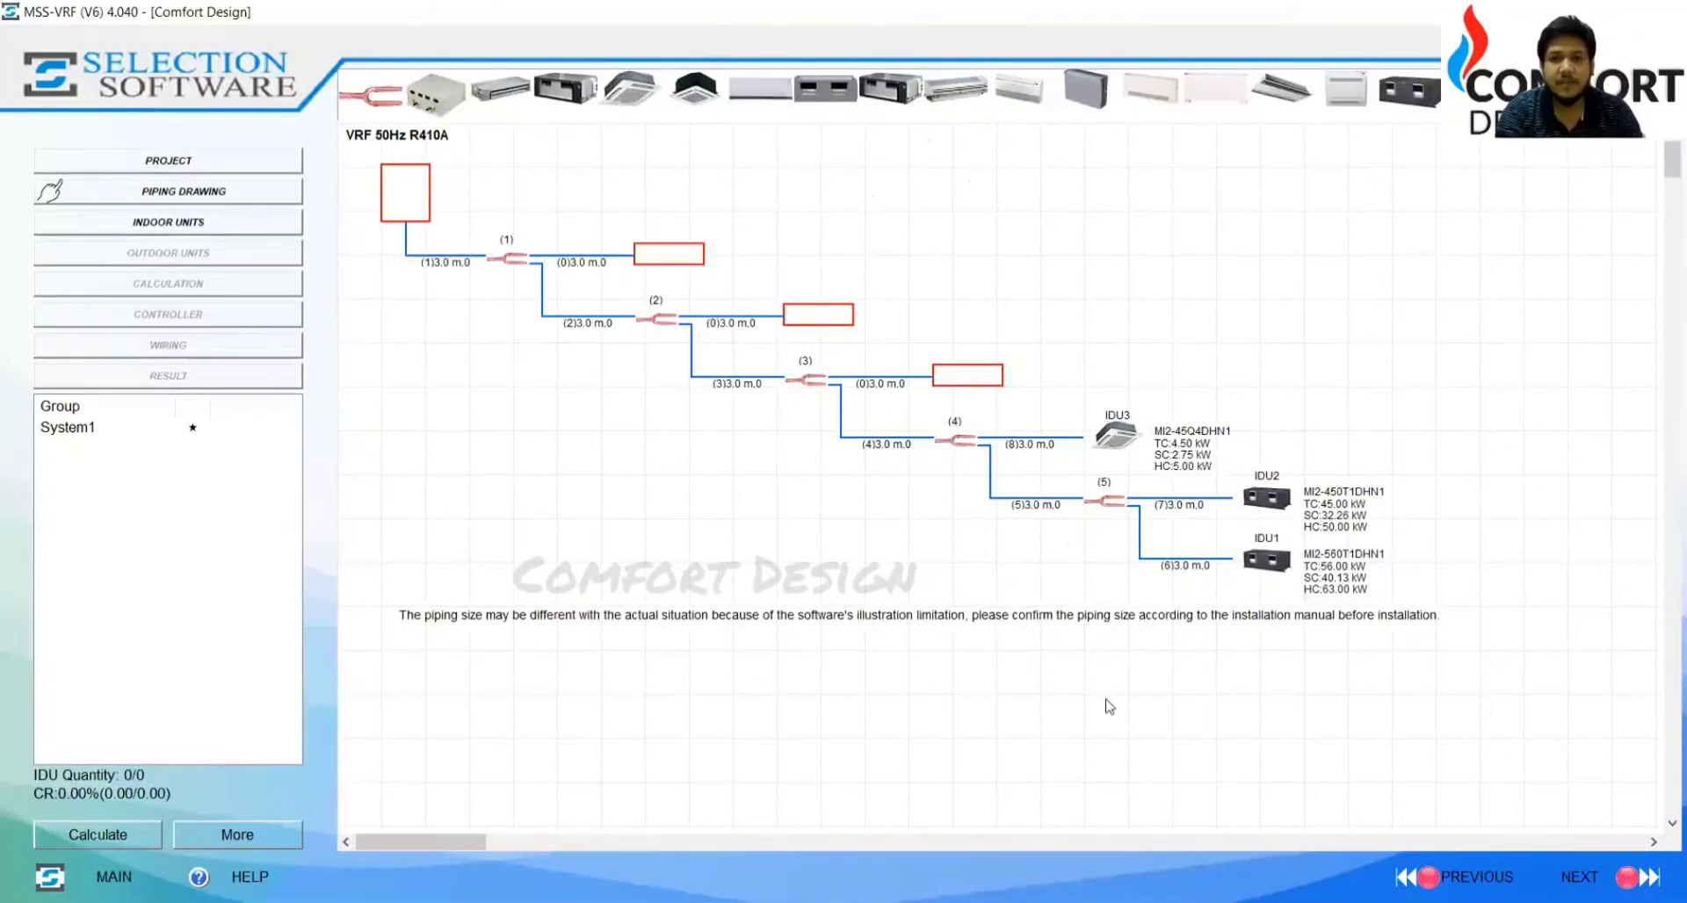
{"action": "left_click", "coordinate": [888, 96]}
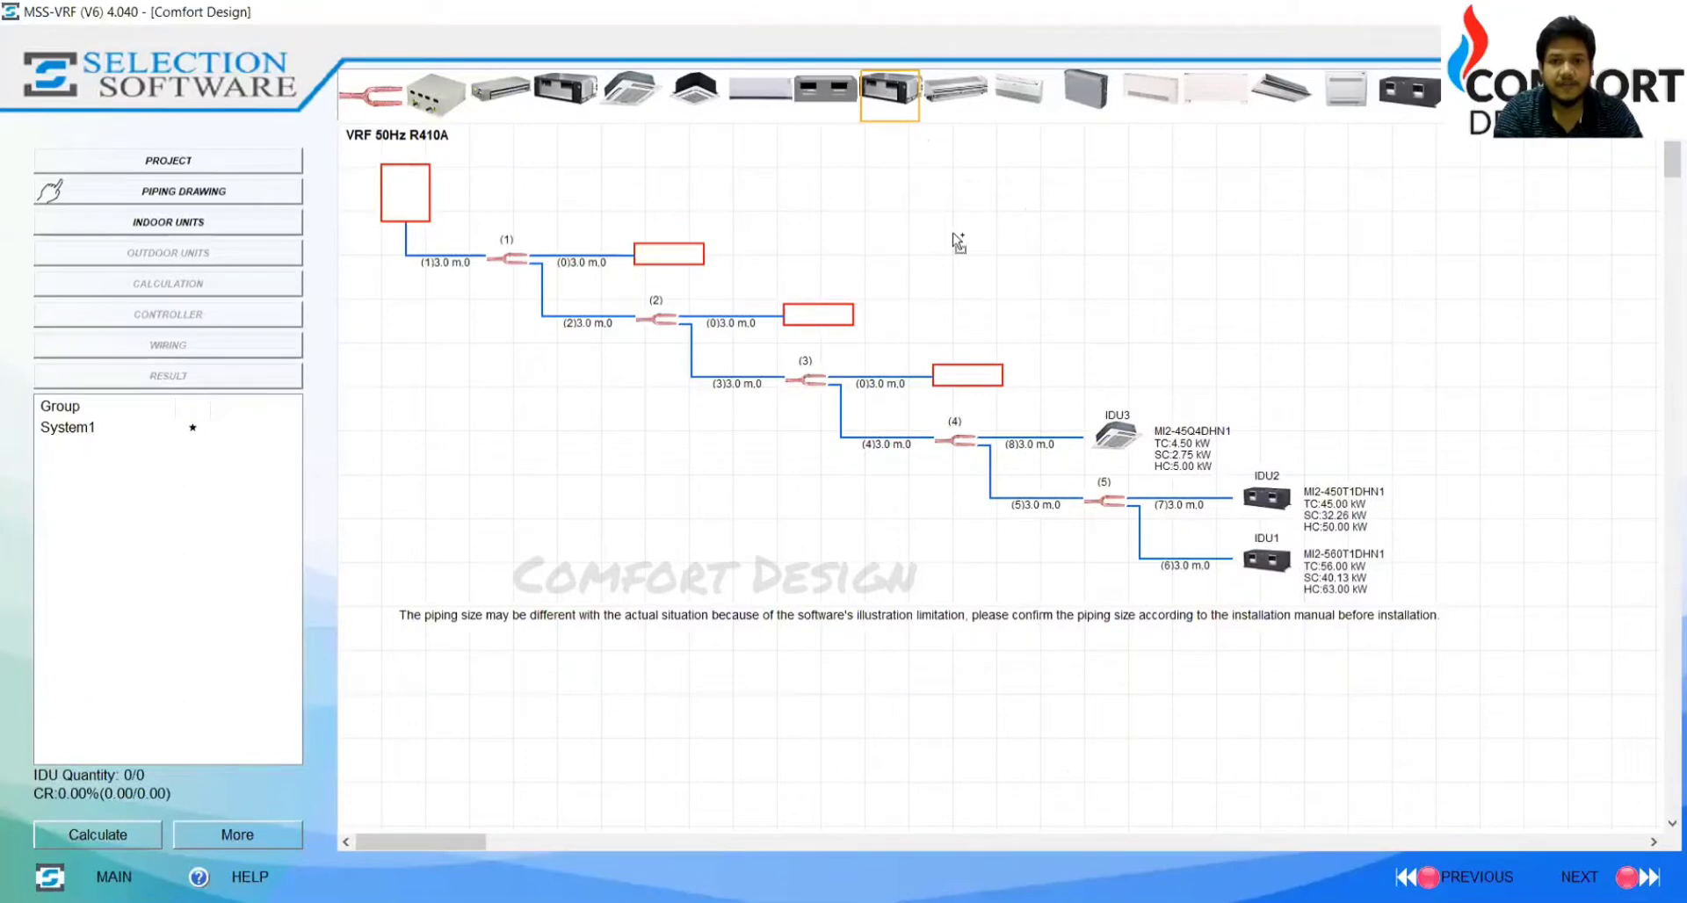
{"action": "left_click", "coordinate": [970, 376]}
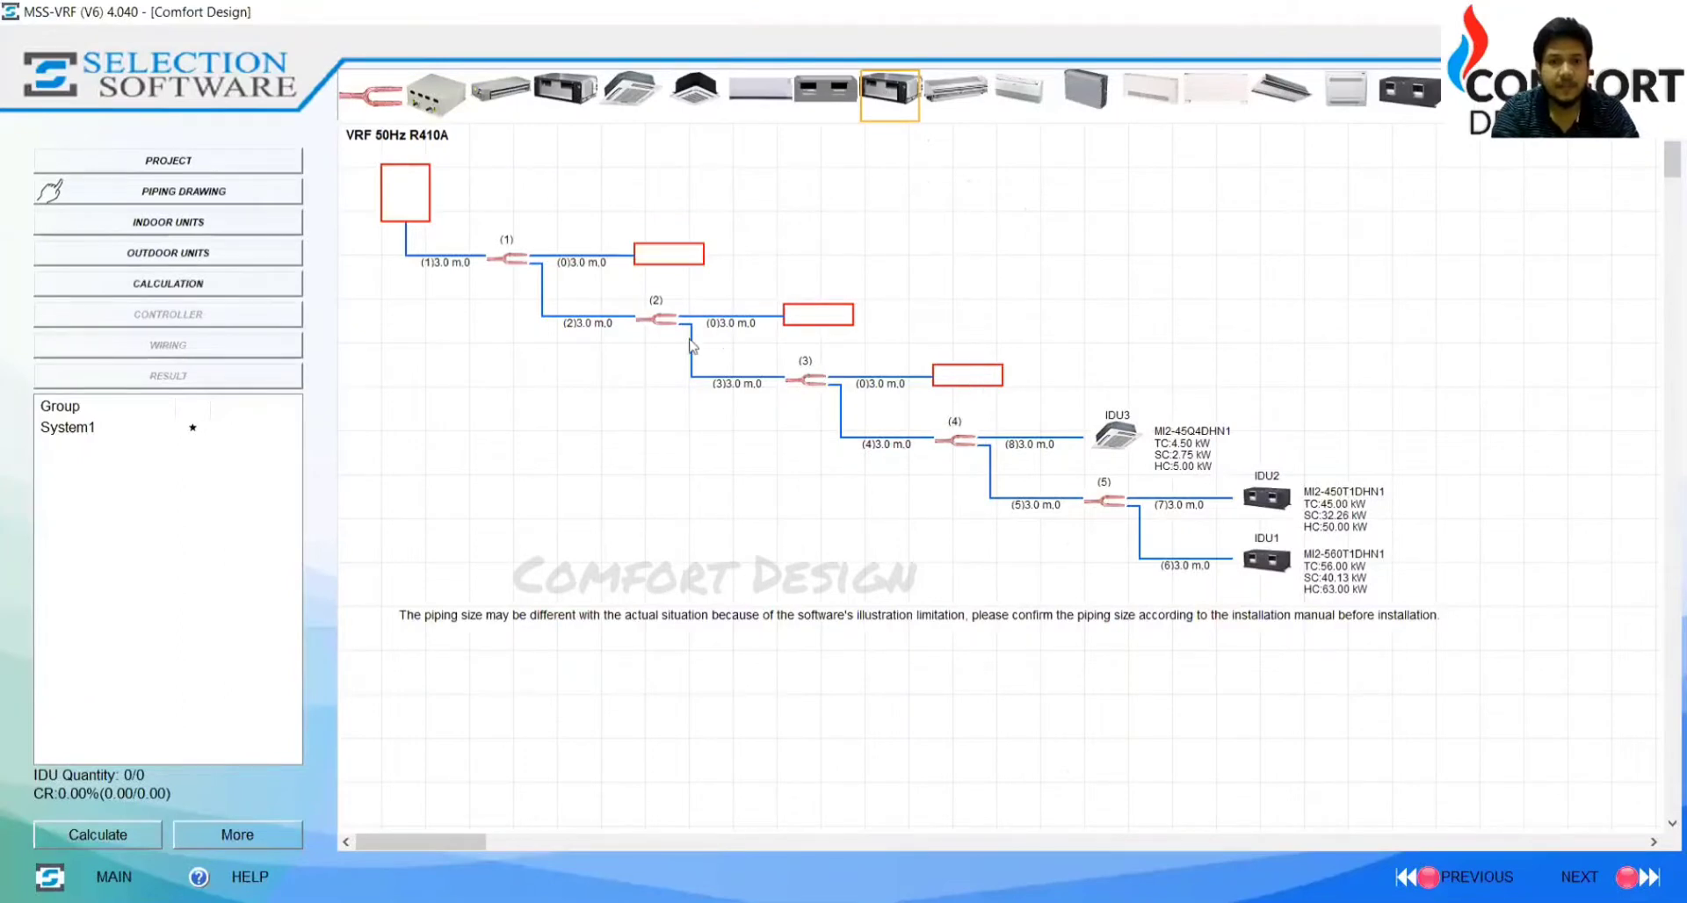
{"action": "left_click", "coordinate": [527, 386]}
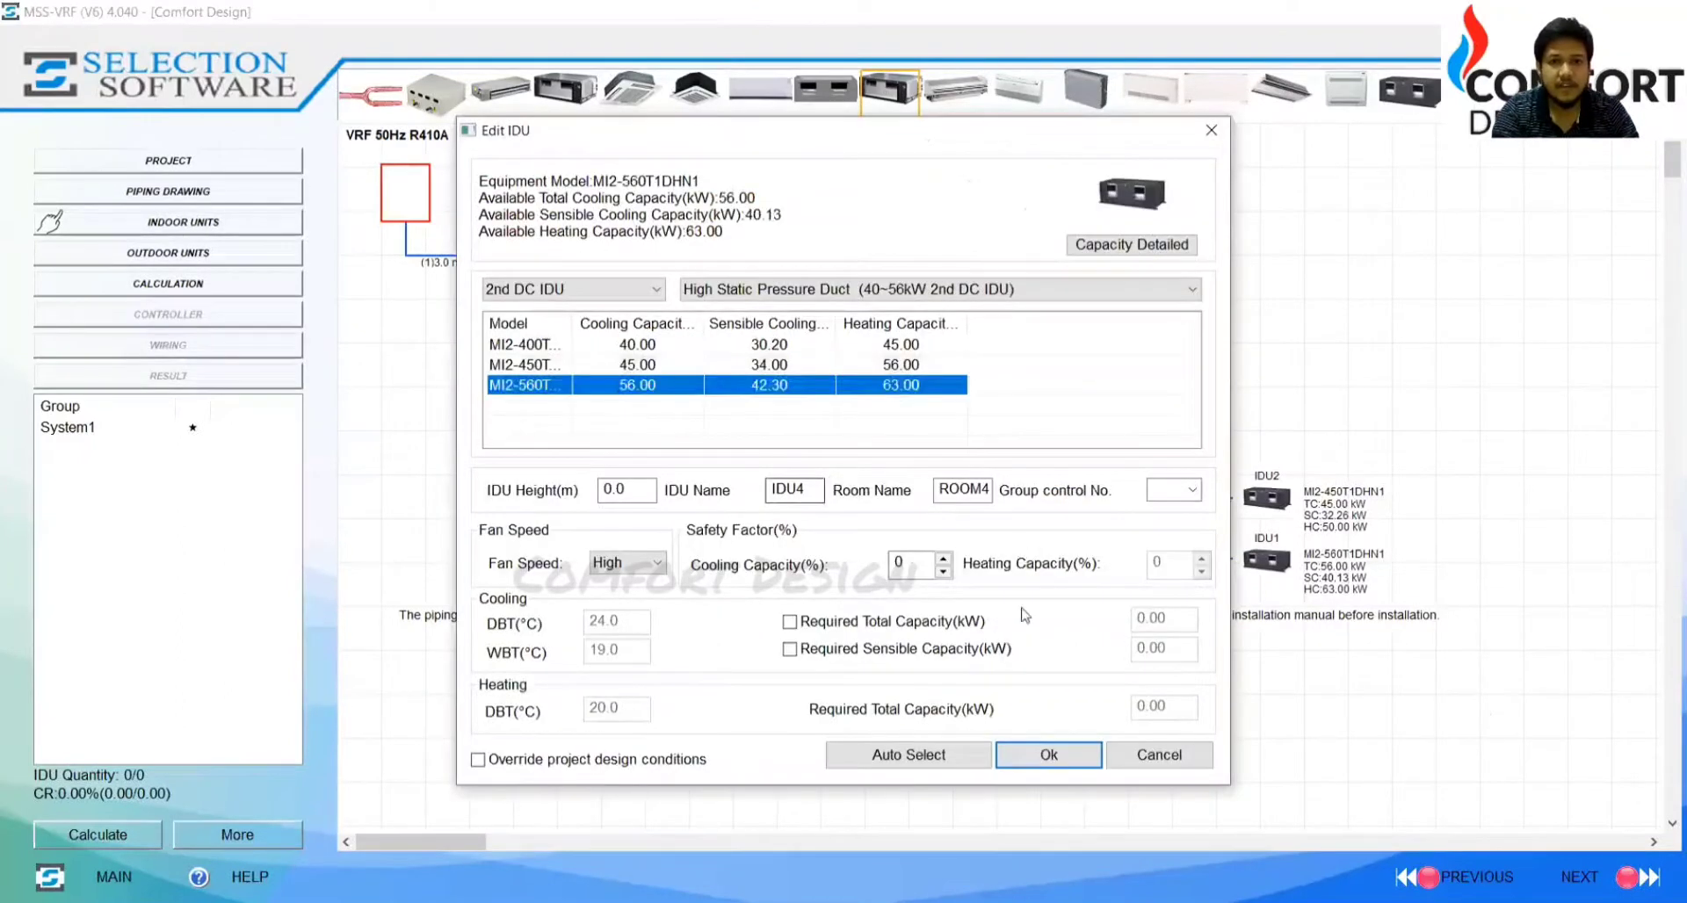
{"action": "left_click", "coordinate": [1037, 757]}
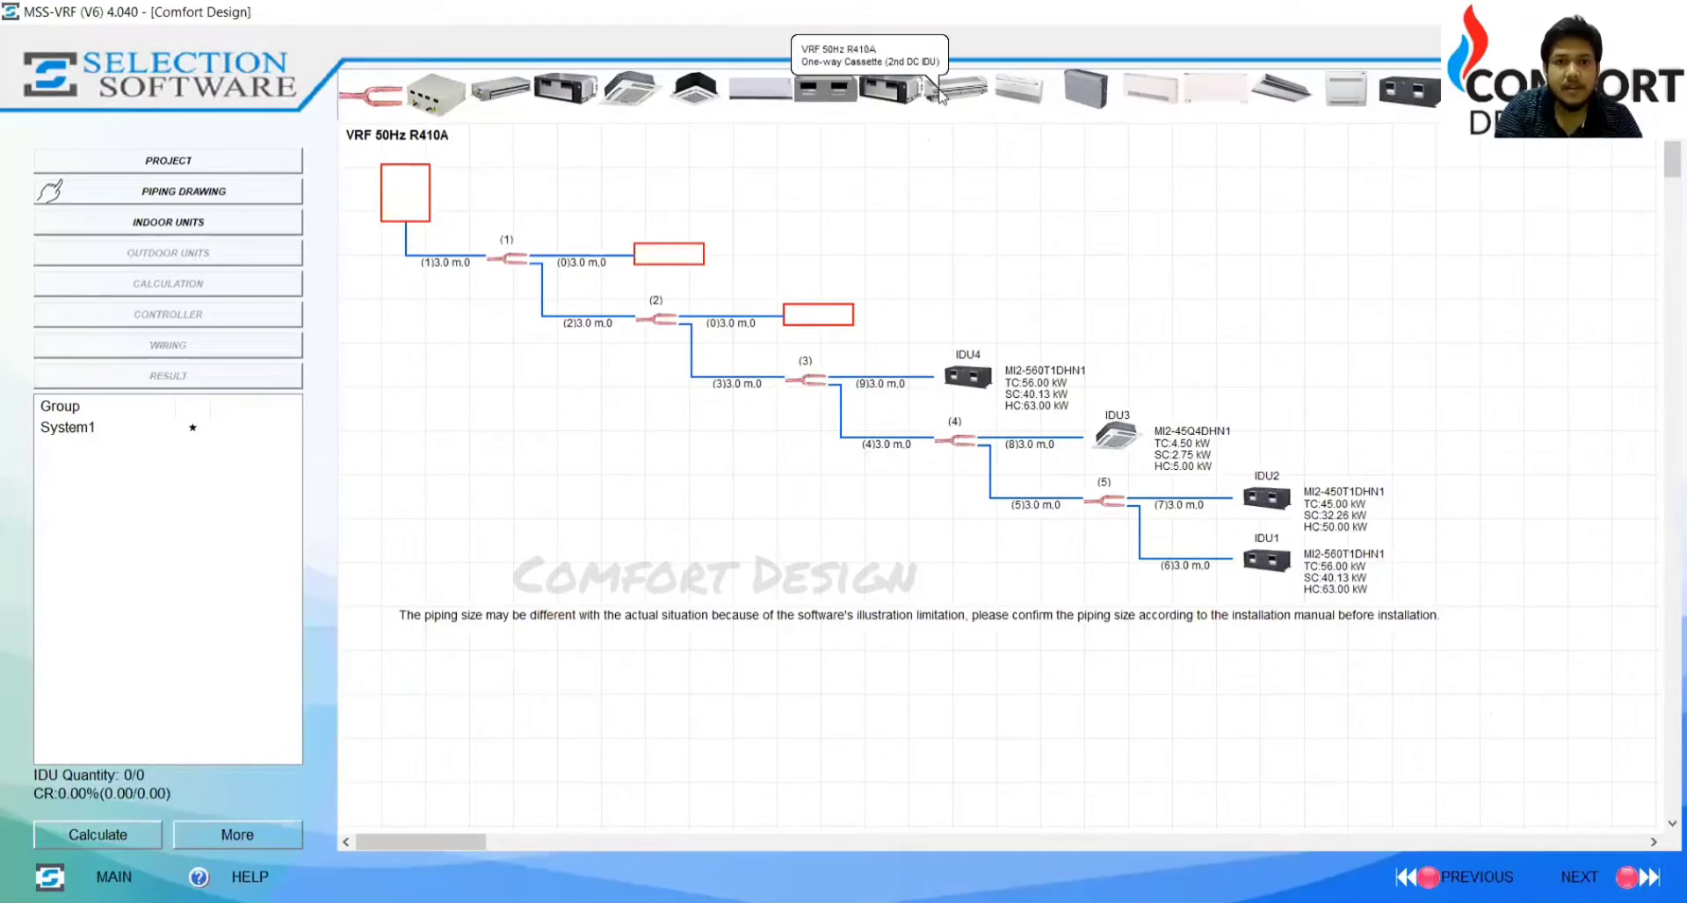
Step: Assign the 3.6 kW Wall_mounted model MI2-36GDHN1 to the upper outlet of branch joint 2
{"action": "left_click", "coordinate": [760, 90]}
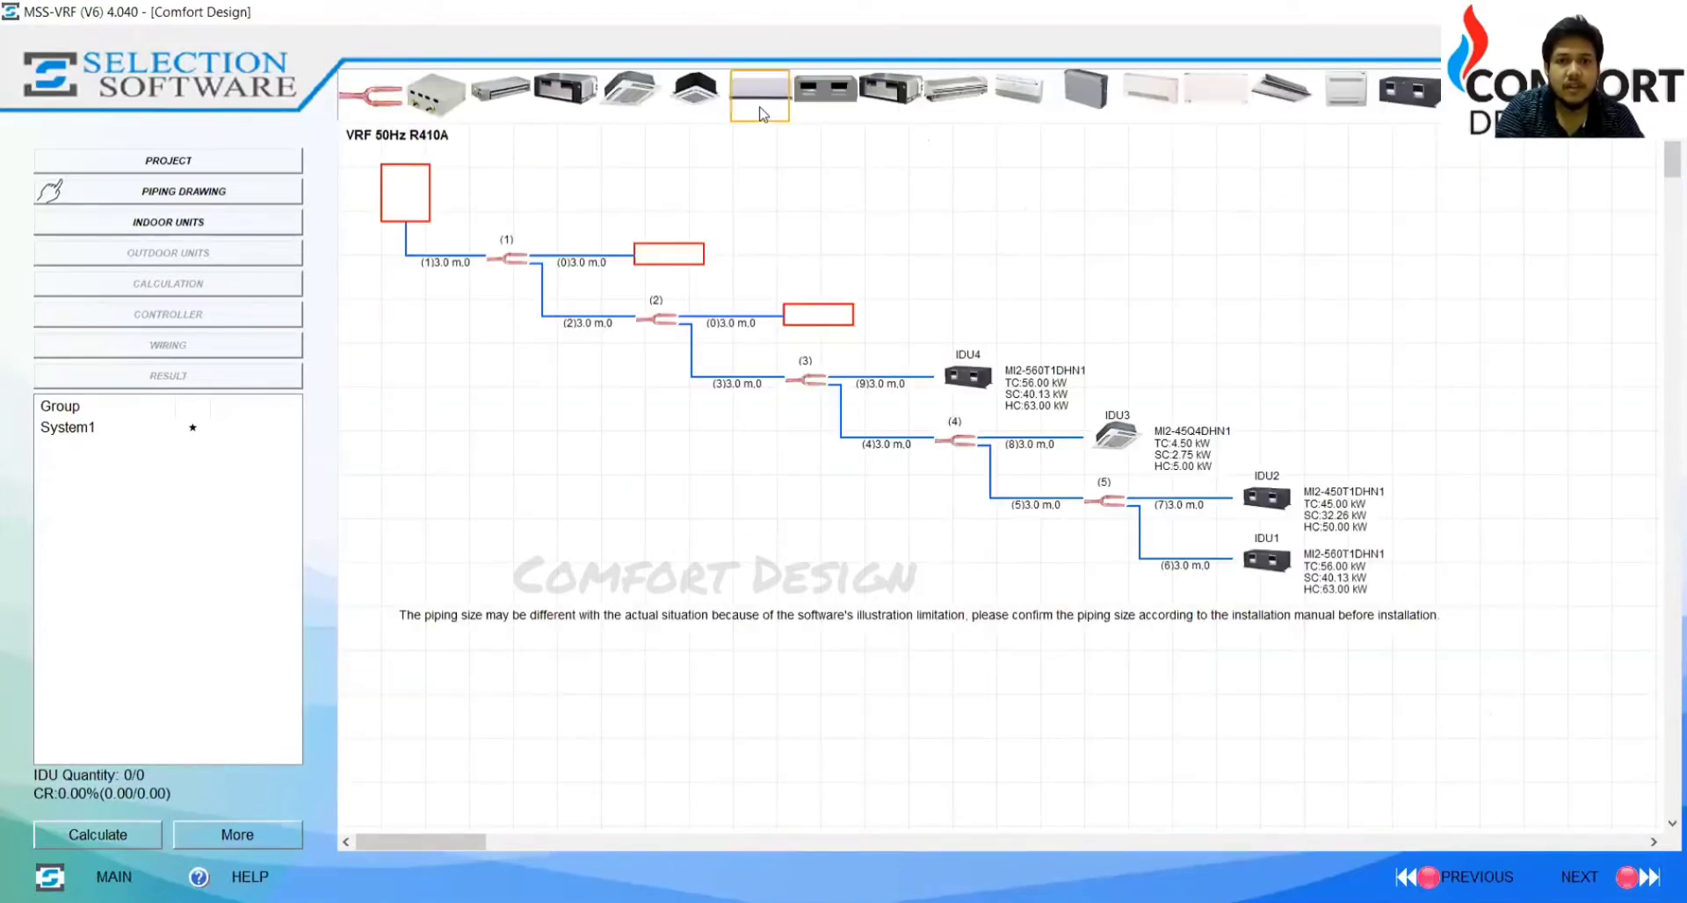
{"action": "left_click", "coordinate": [821, 318]}
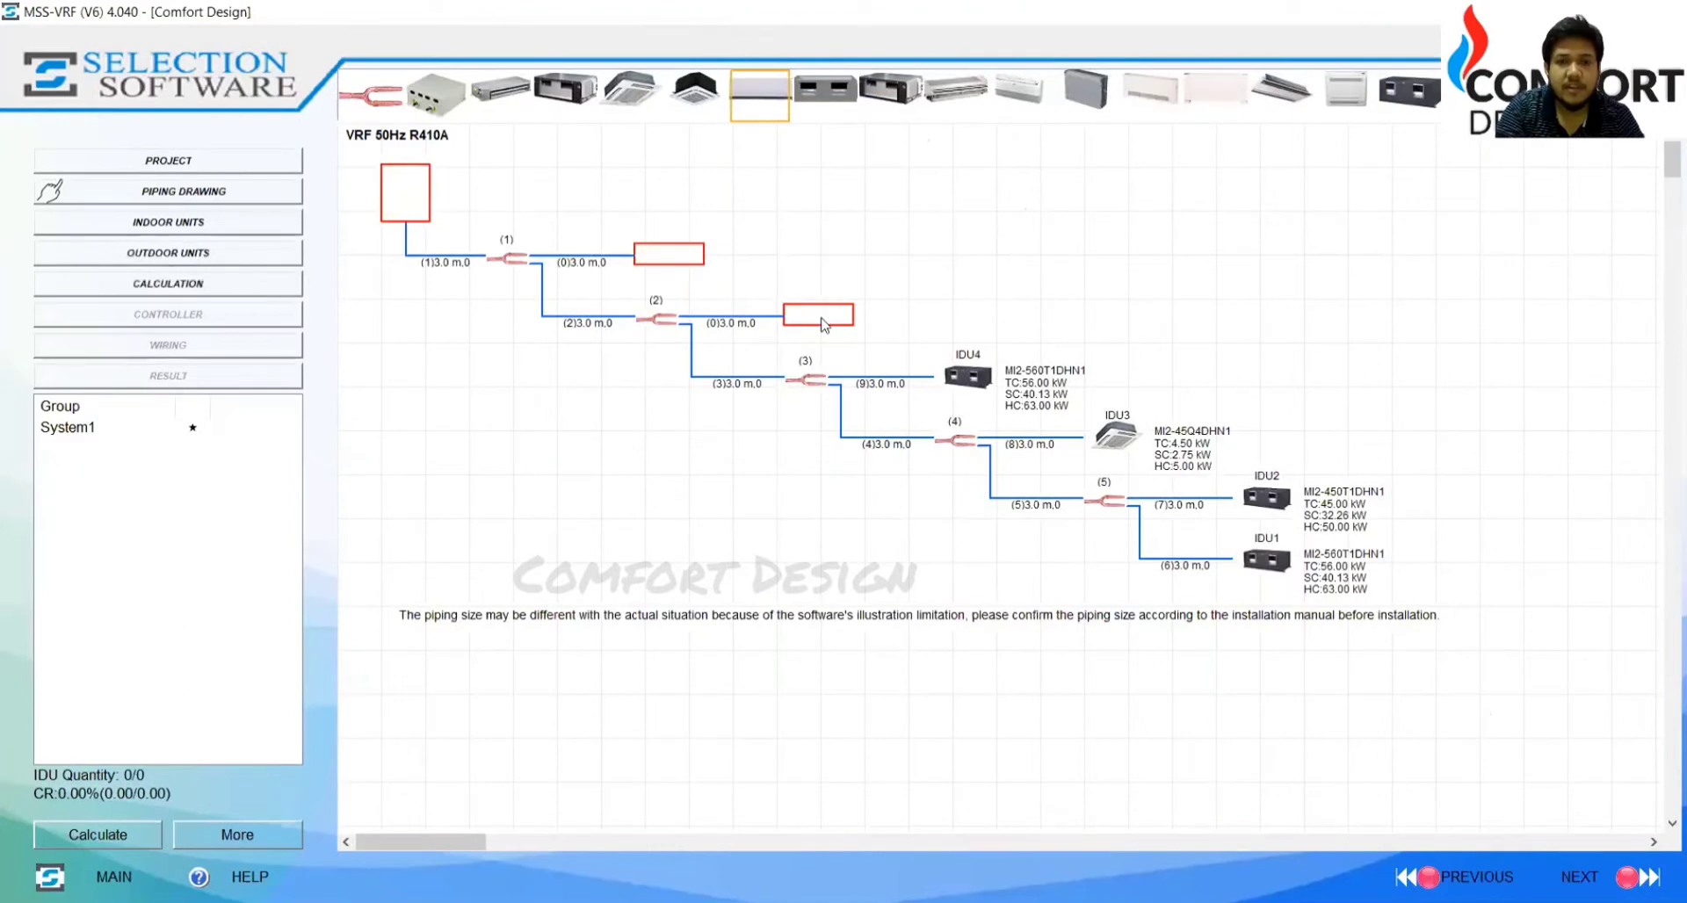
{"action": "double_click", "coordinate": [824, 322]}
{"action": "left_click", "coordinate": [535, 384]}
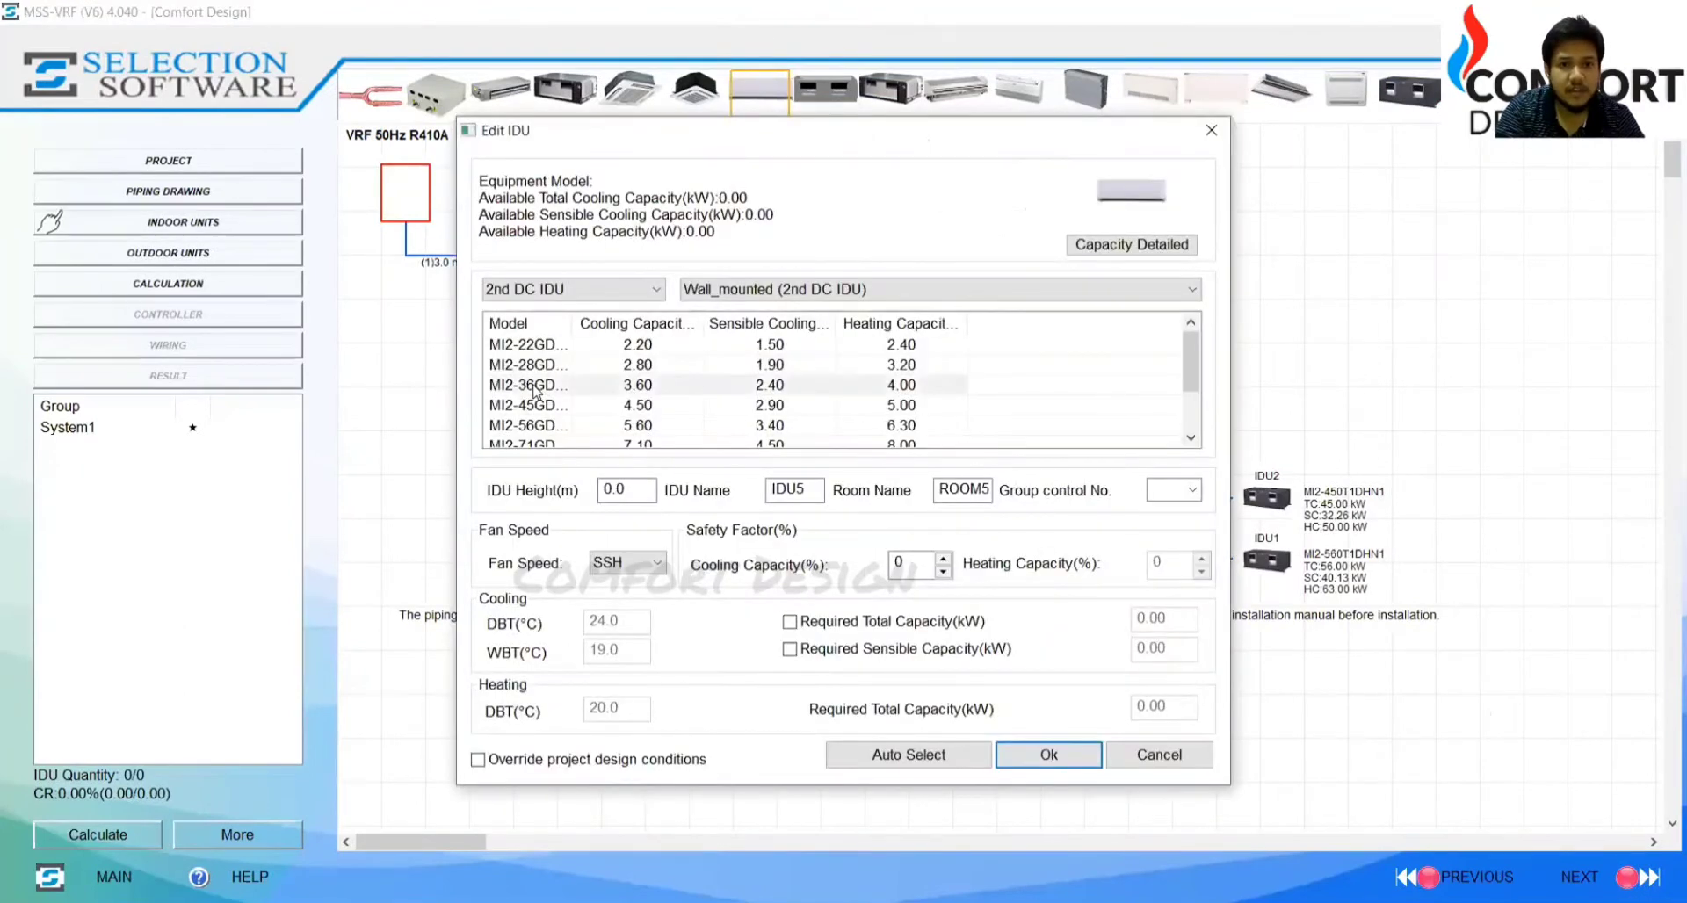
{"action": "left_click", "coordinate": [1042, 756]}
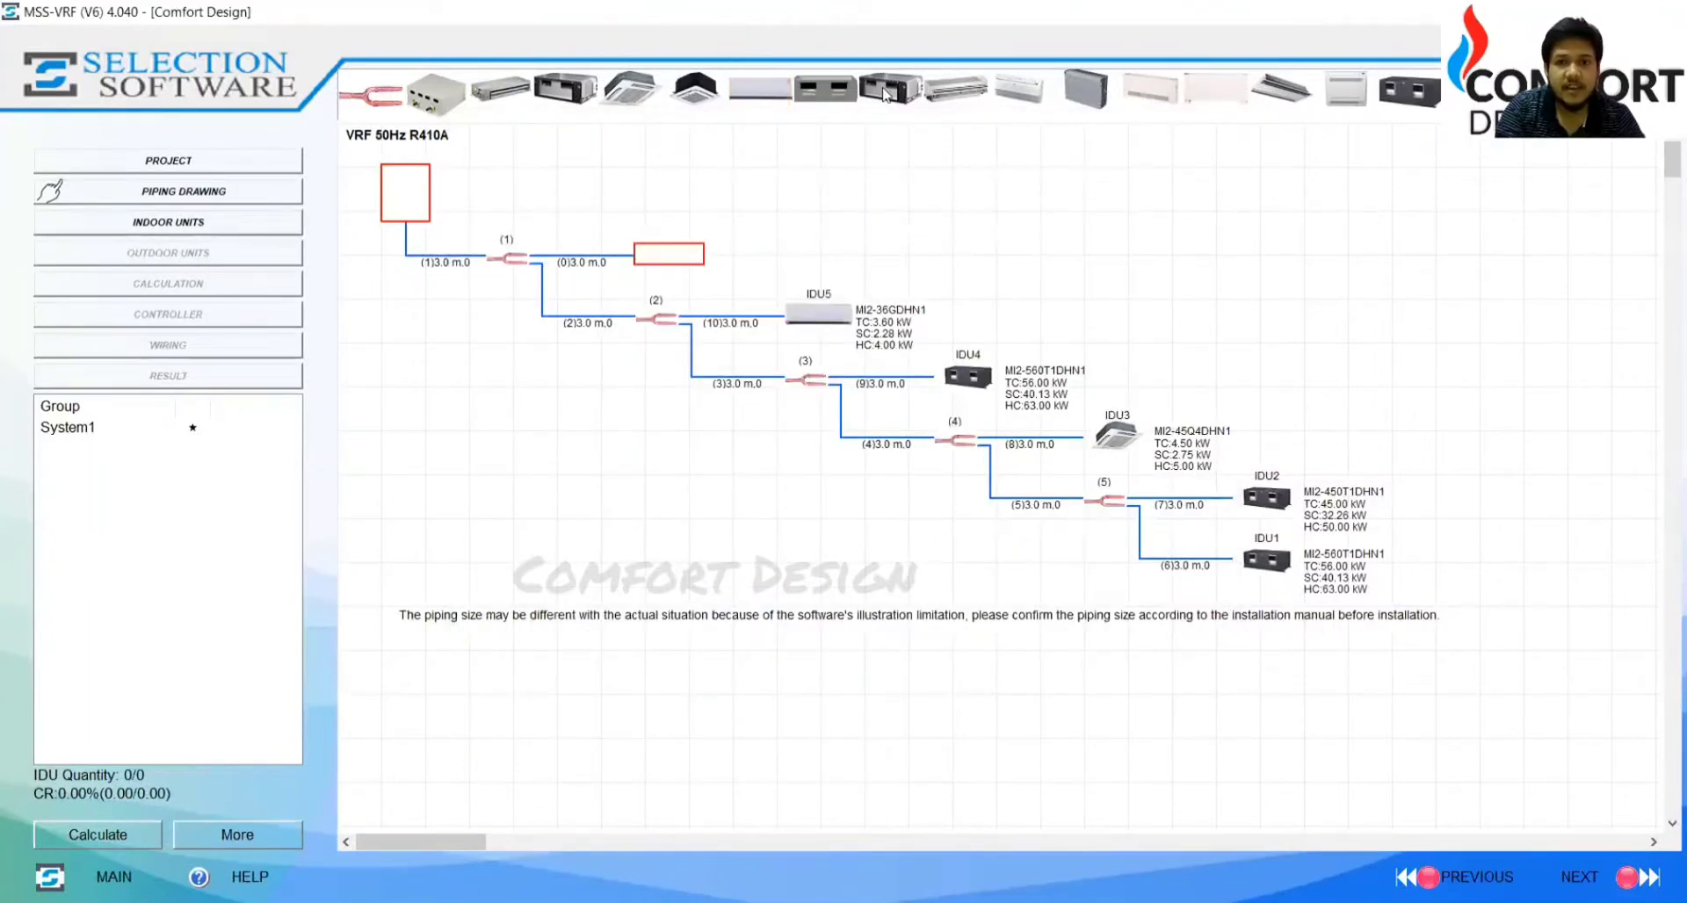
Step: Assign the 40 kW High Static Pressure Duct model MI2-400T1DHN1 to the upper outlet of branch joint 1
{"action": "left_click_drag", "start_coordinate": [884, 95], "coordinate": [675, 251]}
{"action": "left_click", "coordinate": [559, 344]}
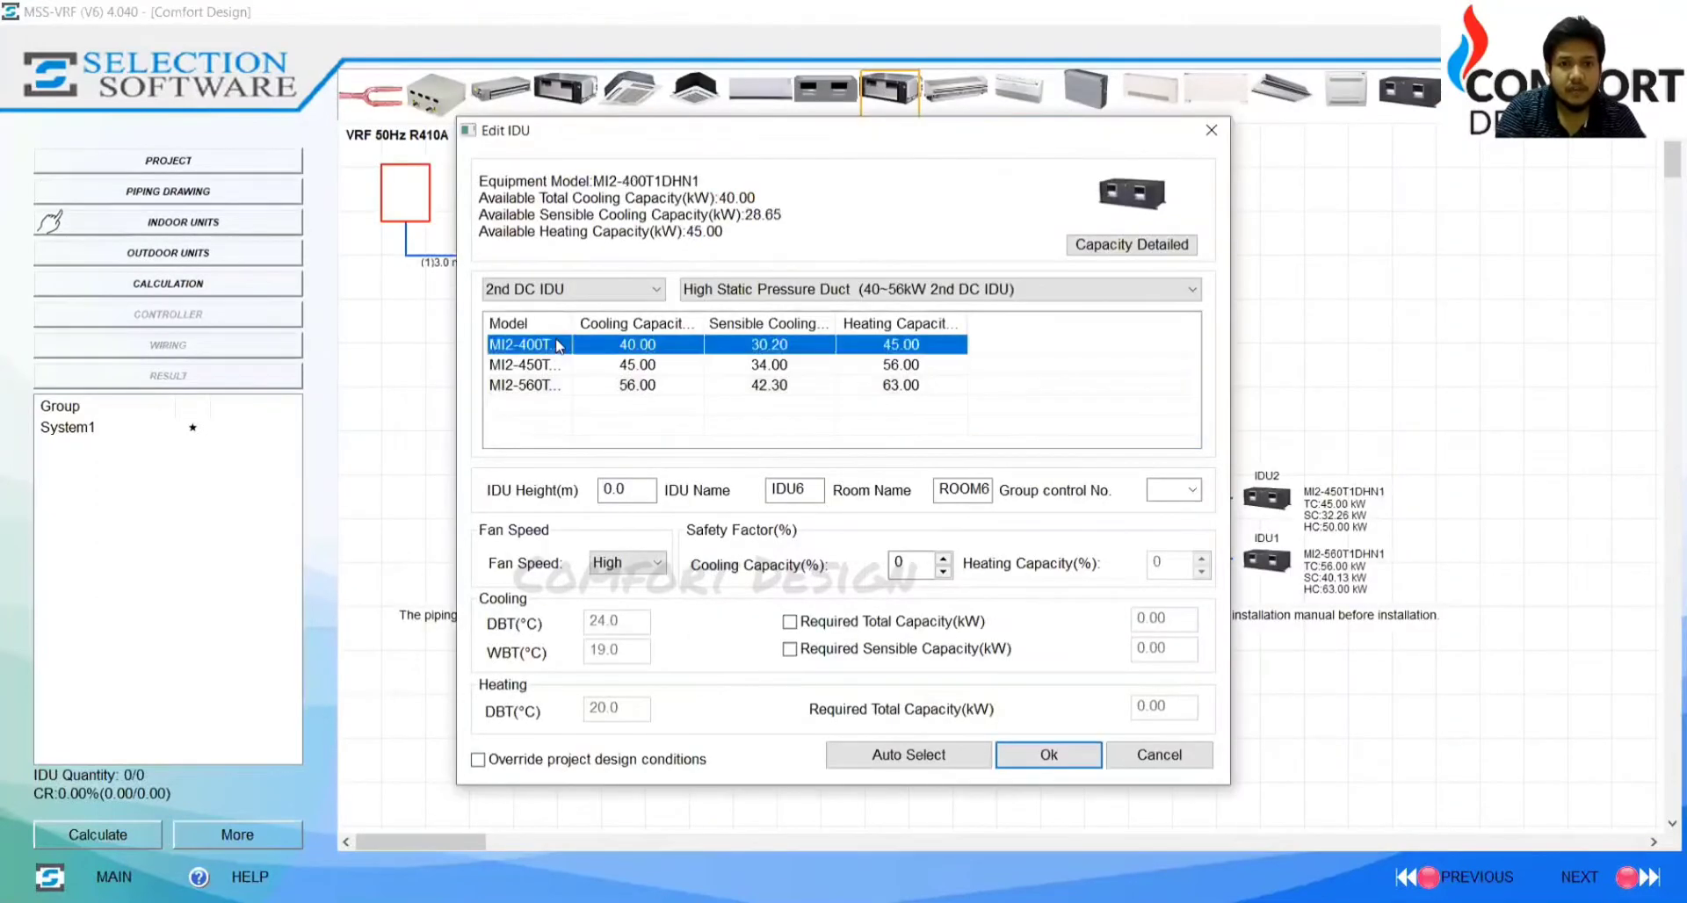
{"action": "left_click", "coordinate": [1054, 755]}
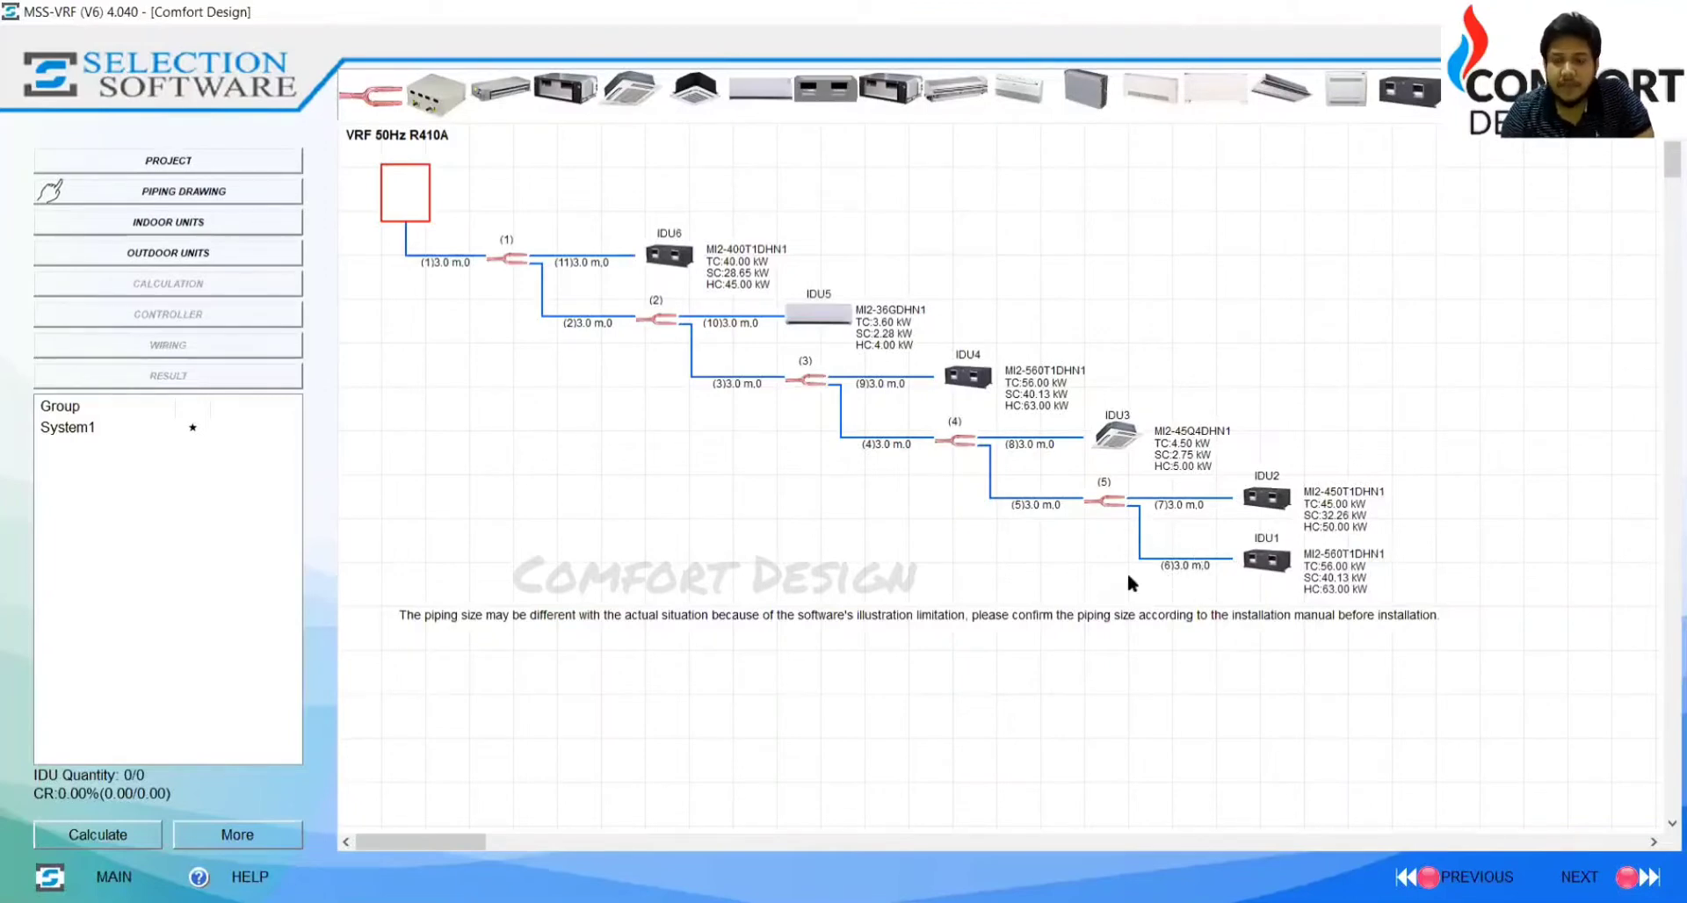
{"action": "left_click", "coordinate": [1191, 568]}
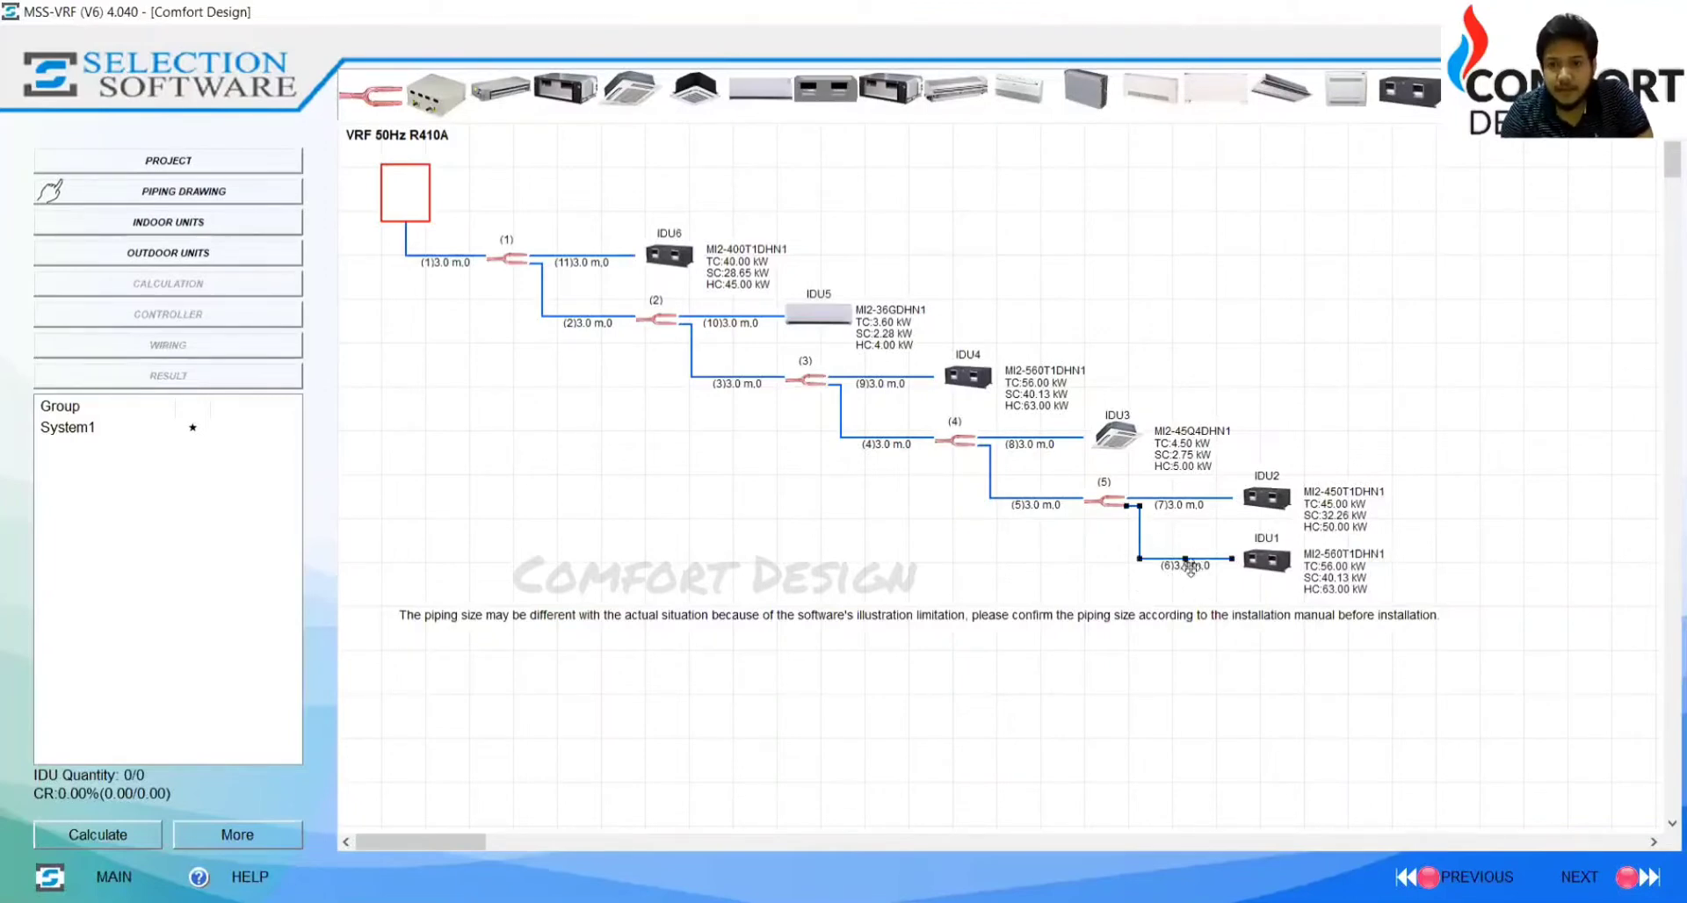
{"action": "double_click", "coordinate": [1190, 568]}
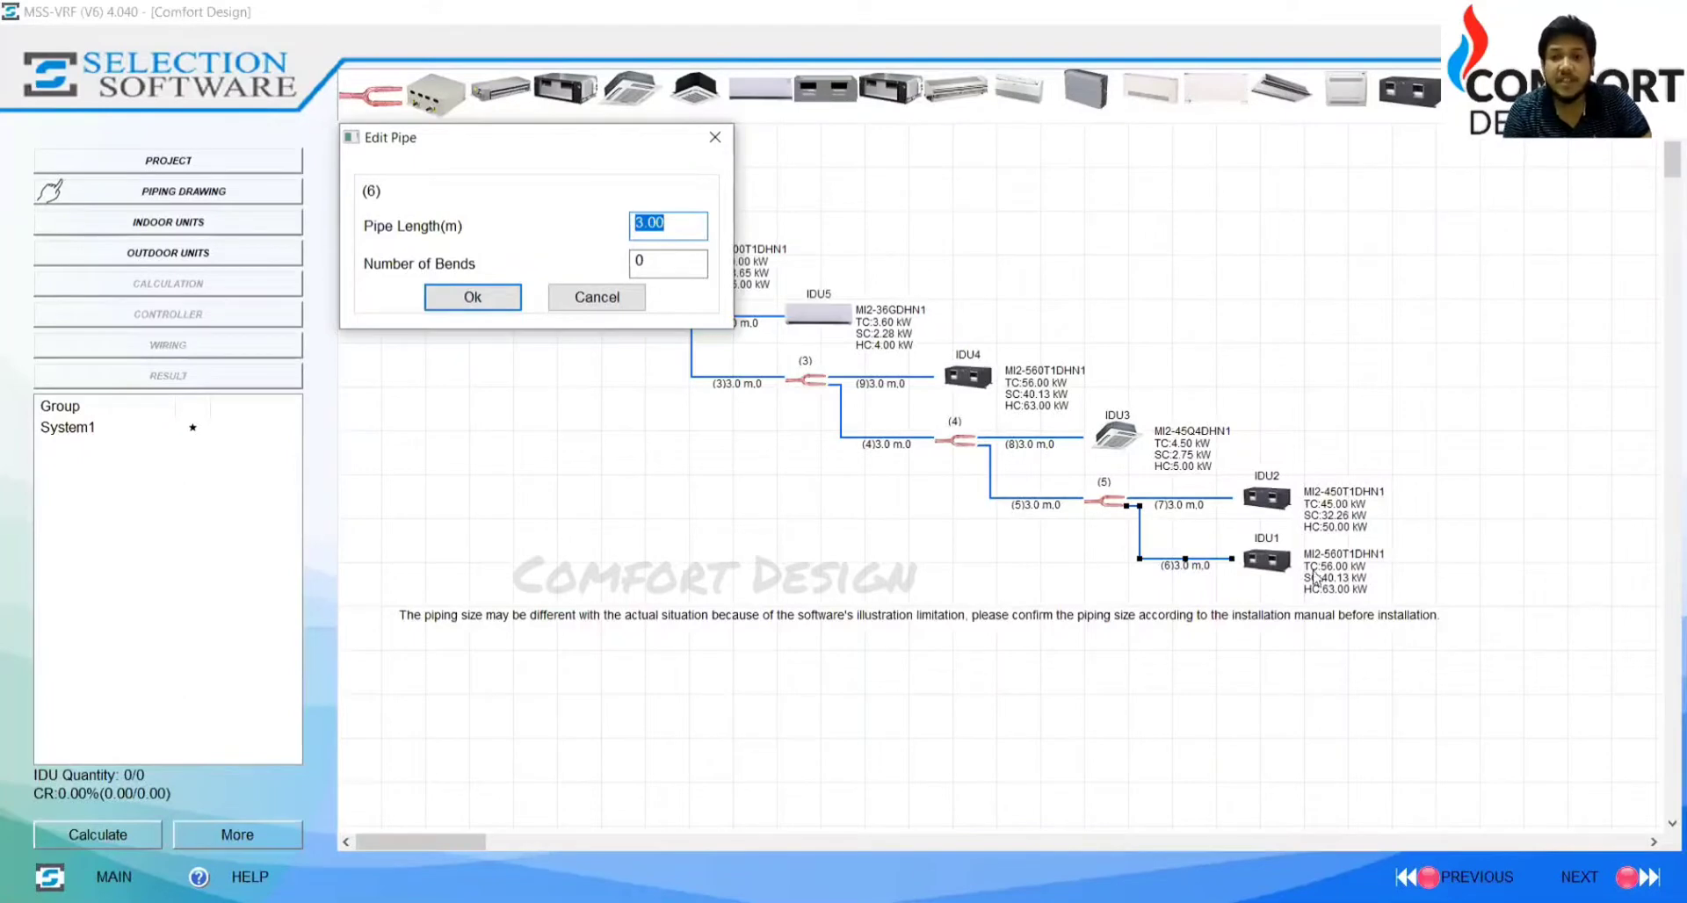
{"action": "left_click", "coordinate": [597, 299]}
Step: Check the plan and set the number of bends to 1 for pipe 6 between branch joint 5 and IDU1
{"action": "key", "text": "alt+Tab"}
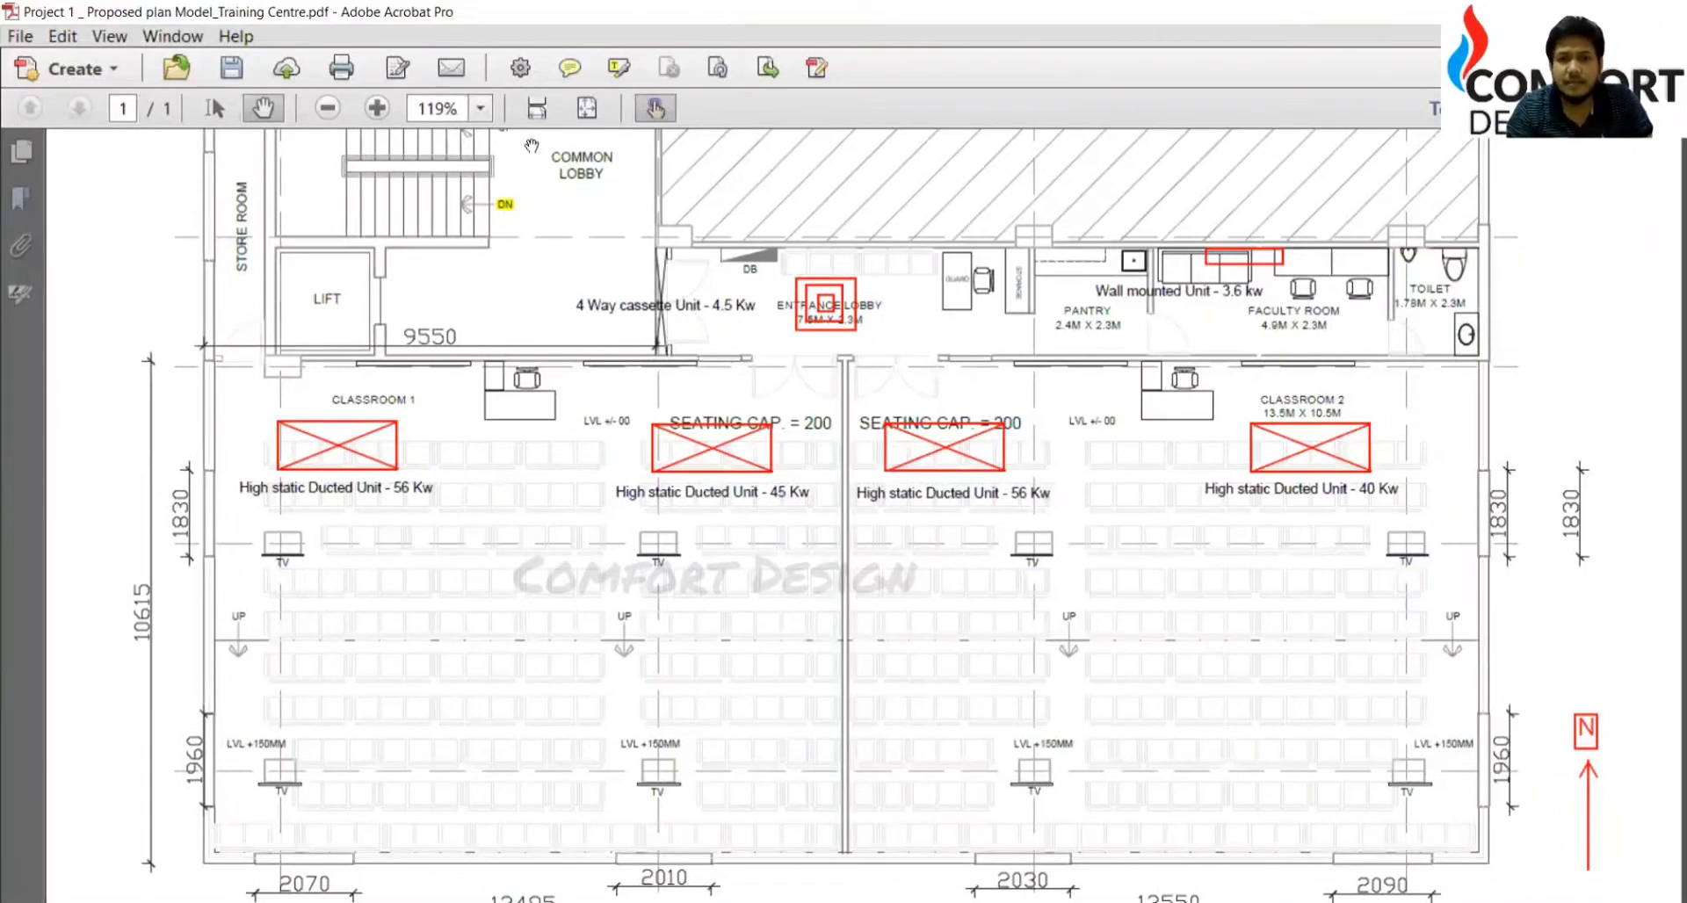
{"action": "key", "text": "alt+Tab"}
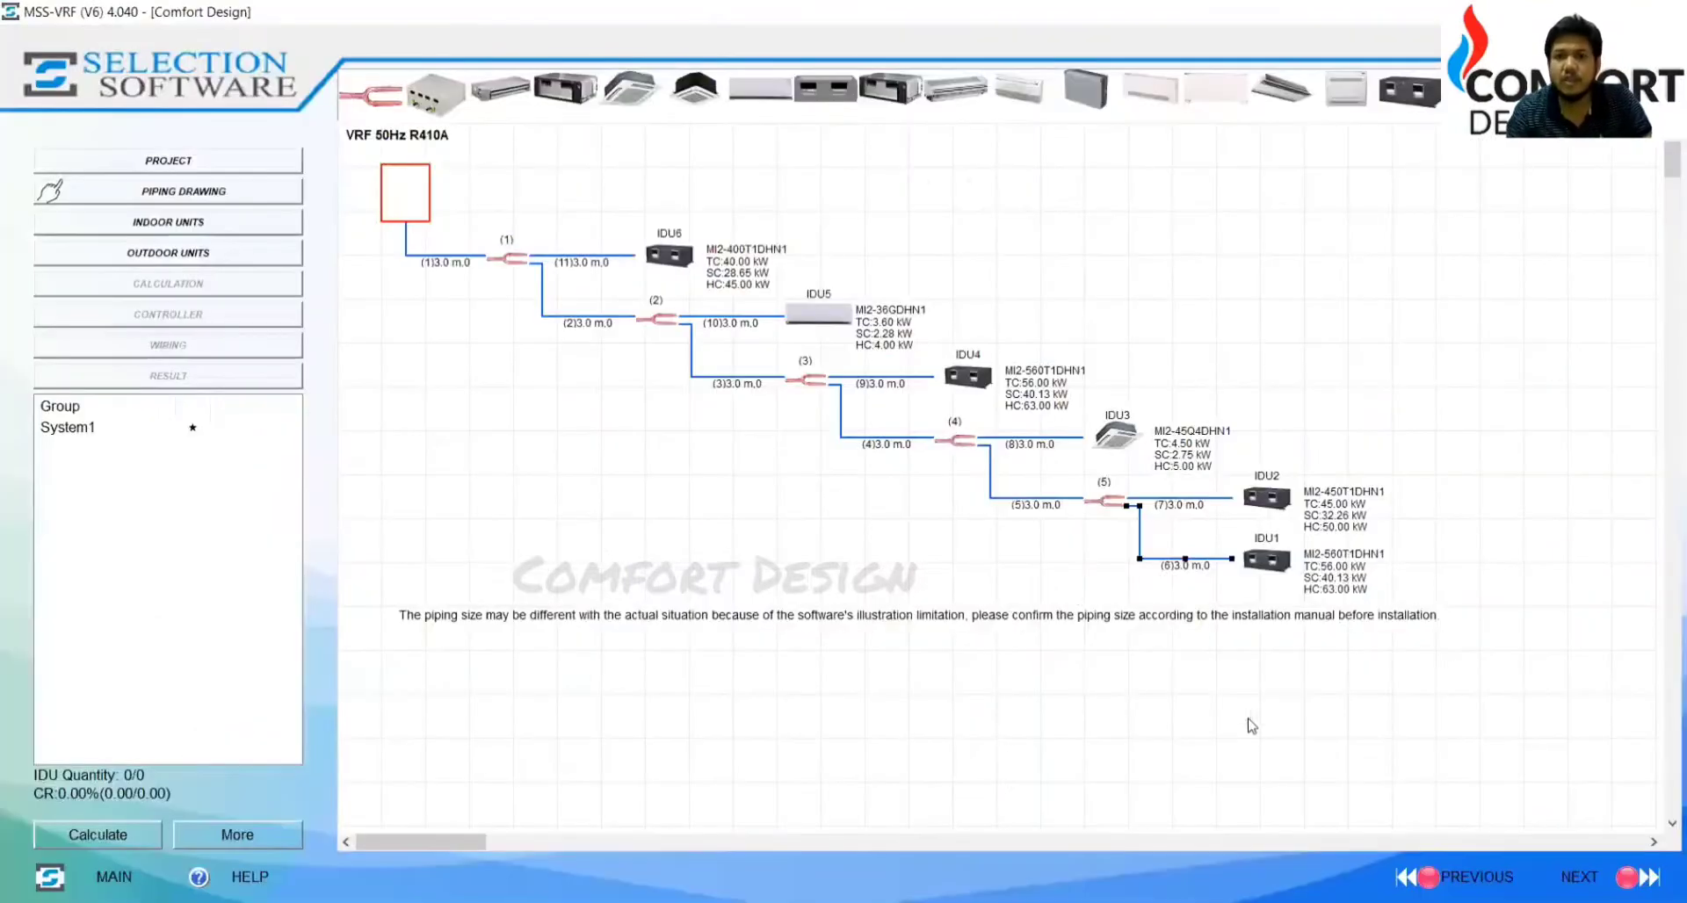
{"action": "double_click", "coordinate": [1196, 562]}
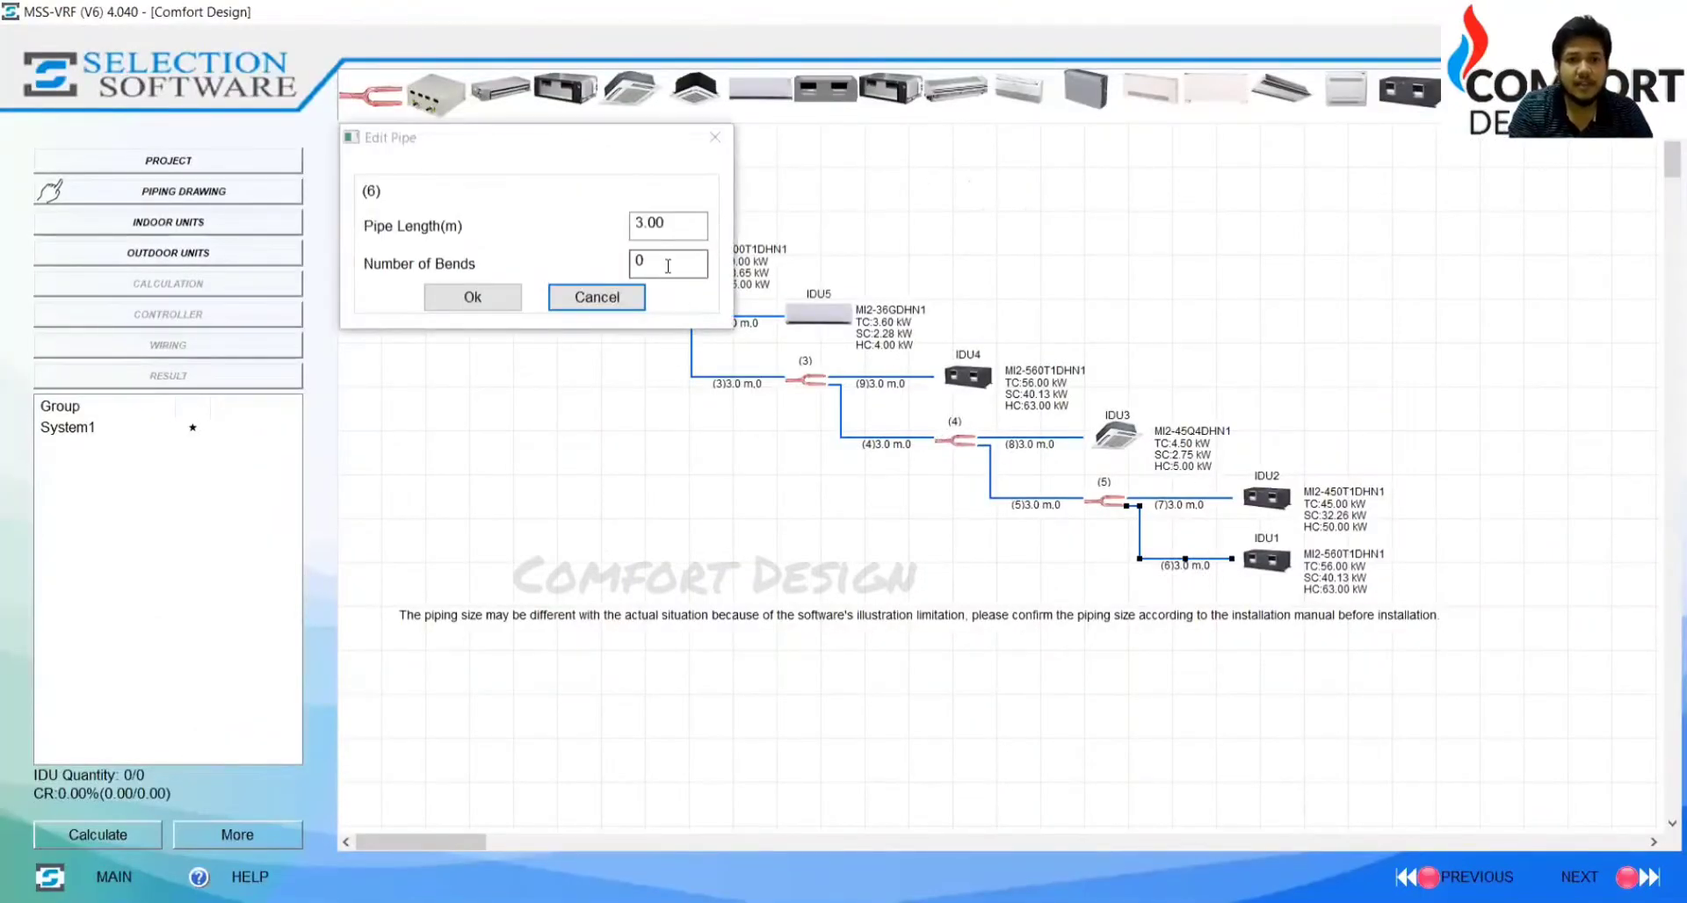
{"action": "double_click", "coordinate": [666, 262]}
{"action": "type", "text": "1"}
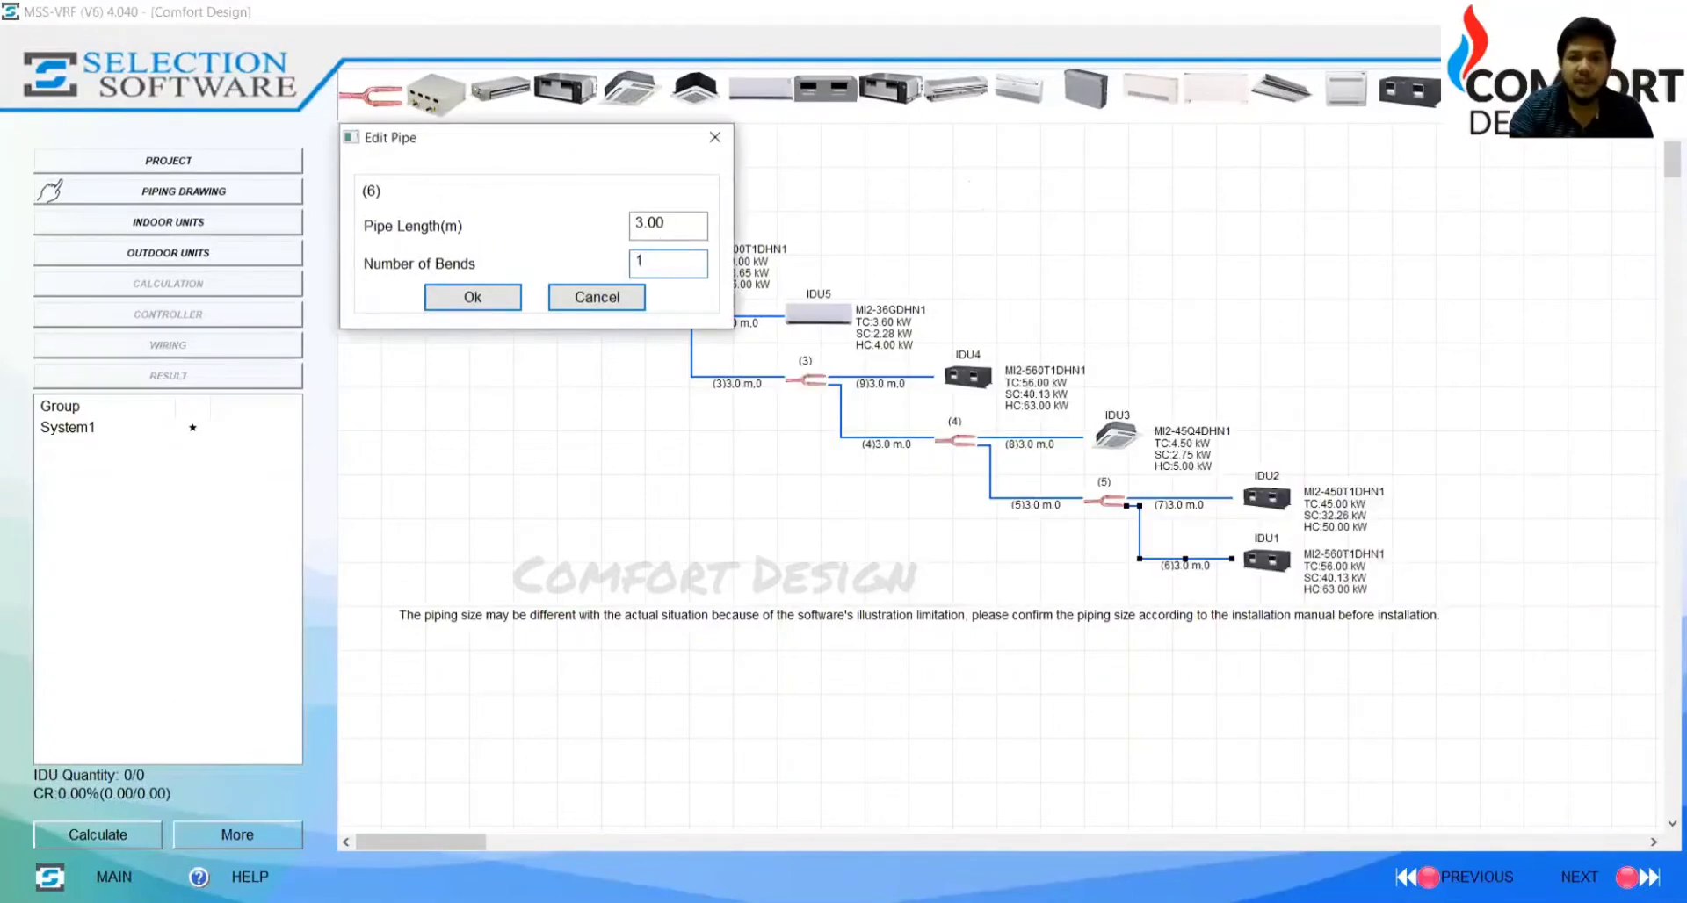
{"action": "left_click", "coordinate": [472, 297]}
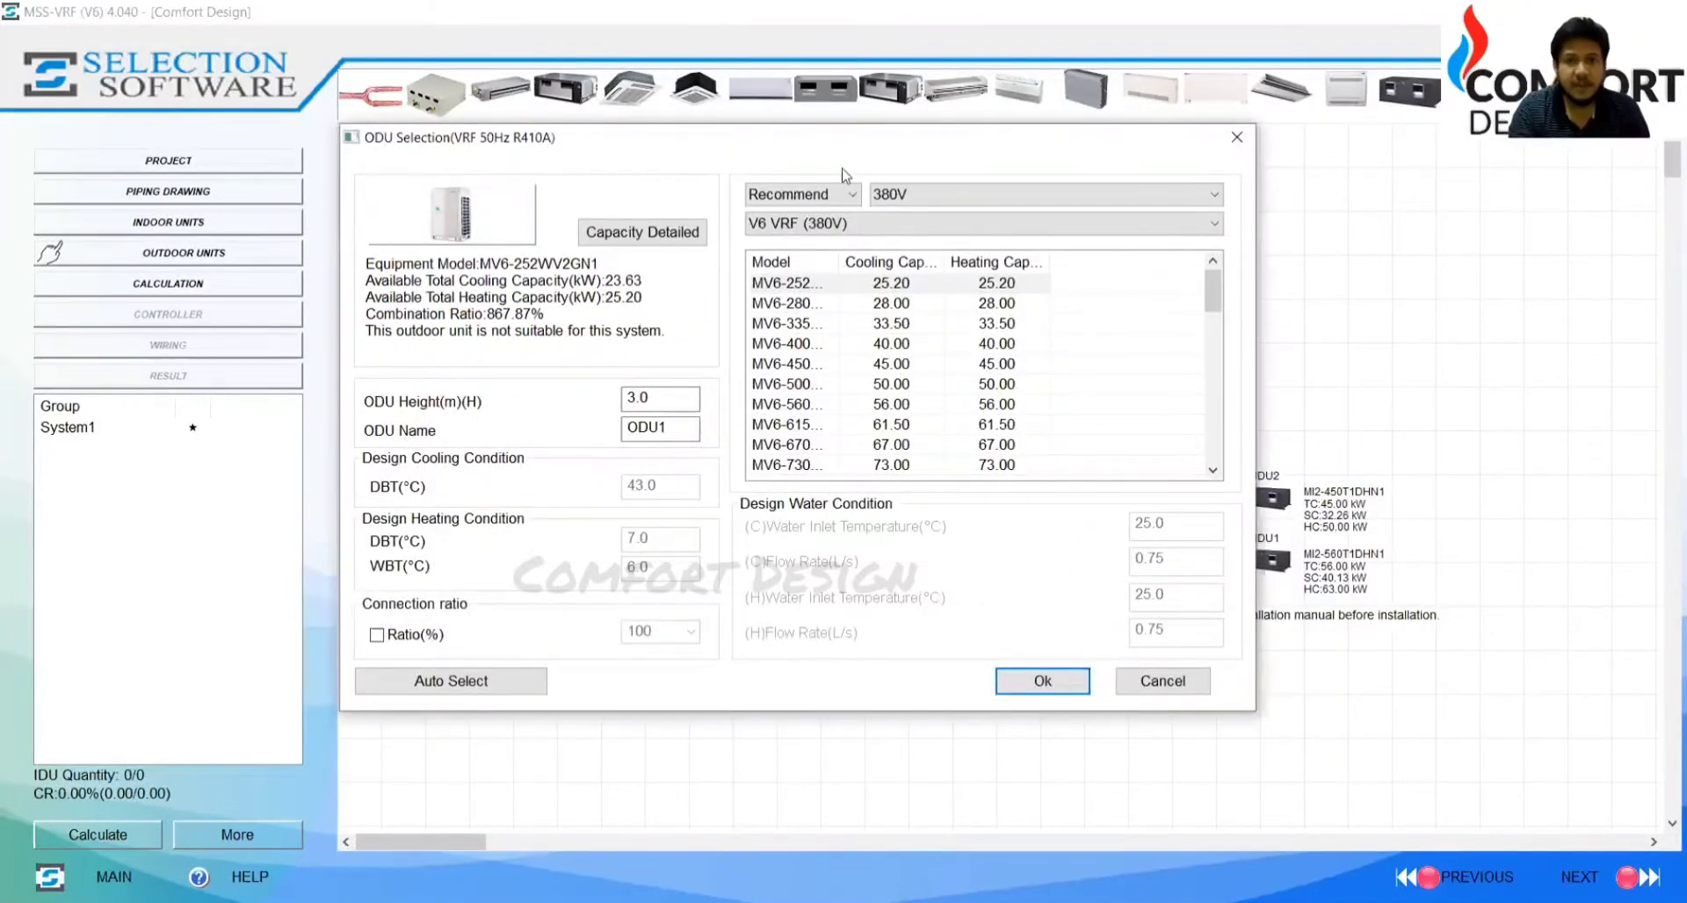
Step: Auto-select the outdoor unit from the 380V V6 VRF series, accept it and calculate System1
{"action": "left_click", "coordinate": [1068, 198]}
{"action": "left_click", "coordinate": [1065, 200]}
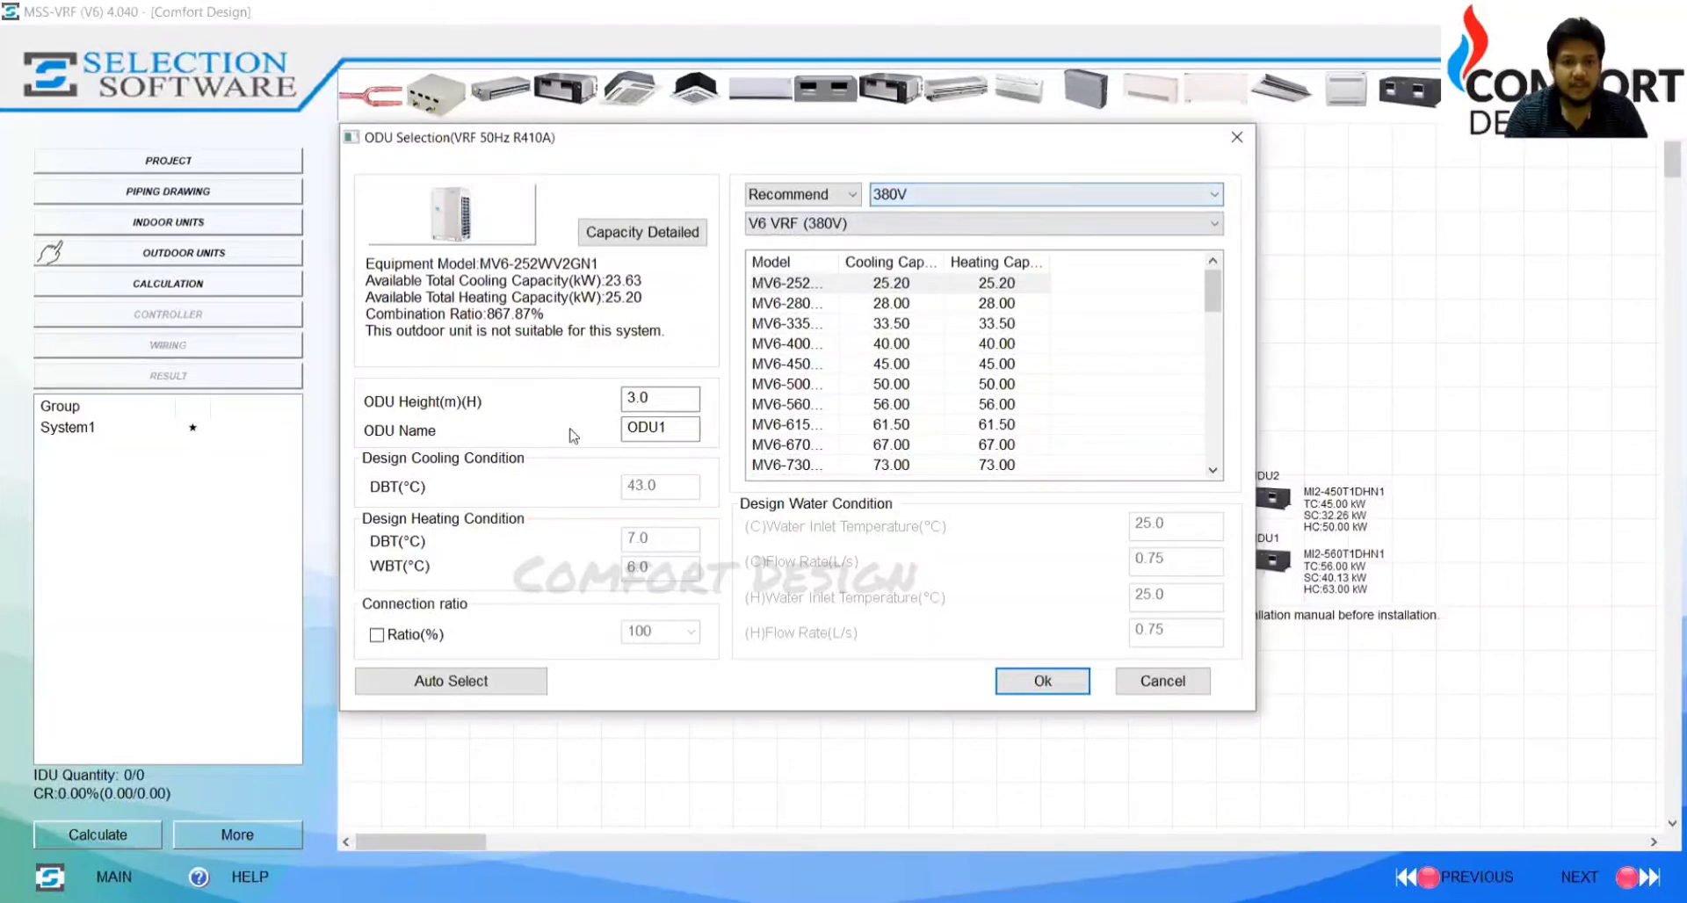
{"action": "left_click", "coordinate": [478, 676]}
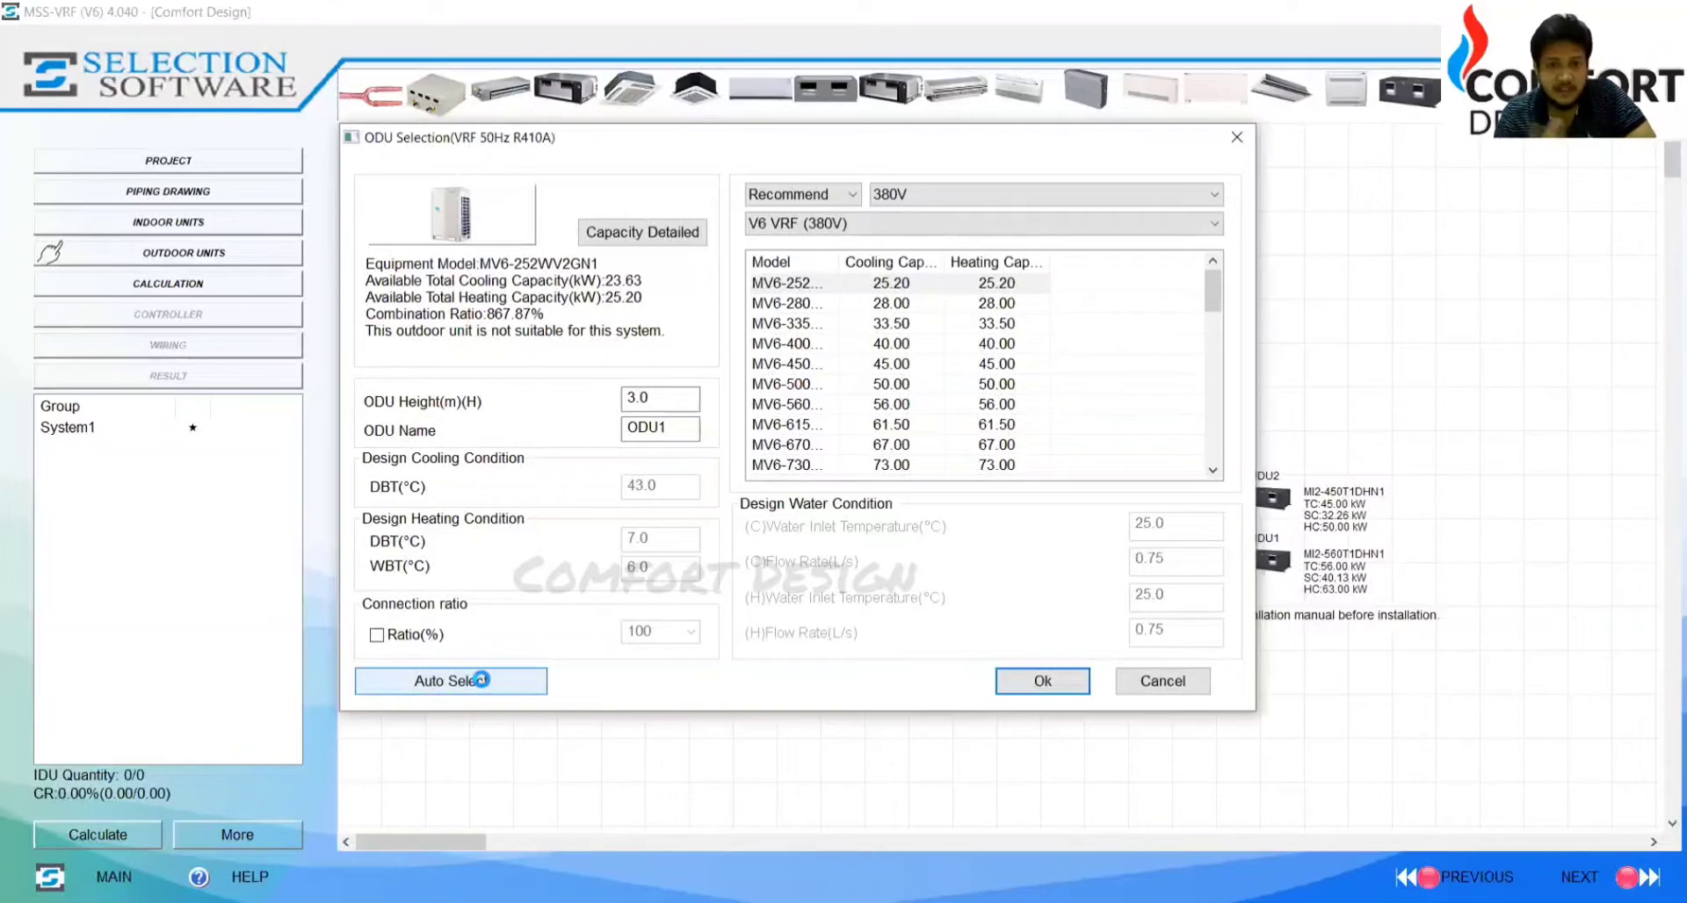
{"action": "key", "text": "alt+Tab"}
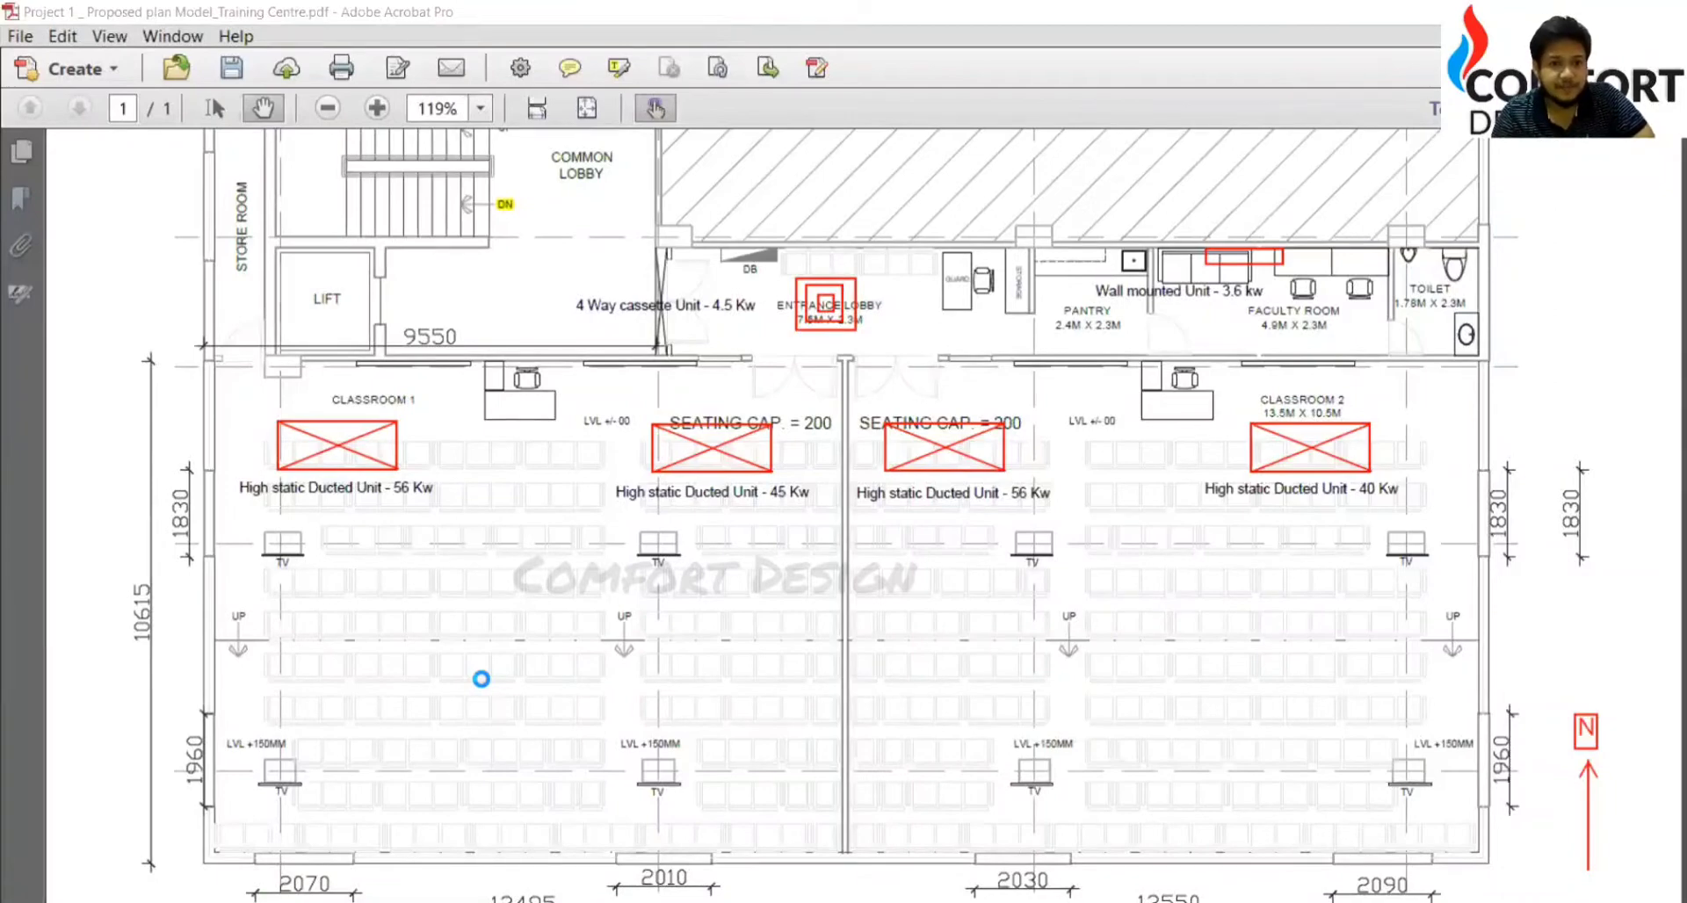
{"action": "key", "text": "alt+Tab"}
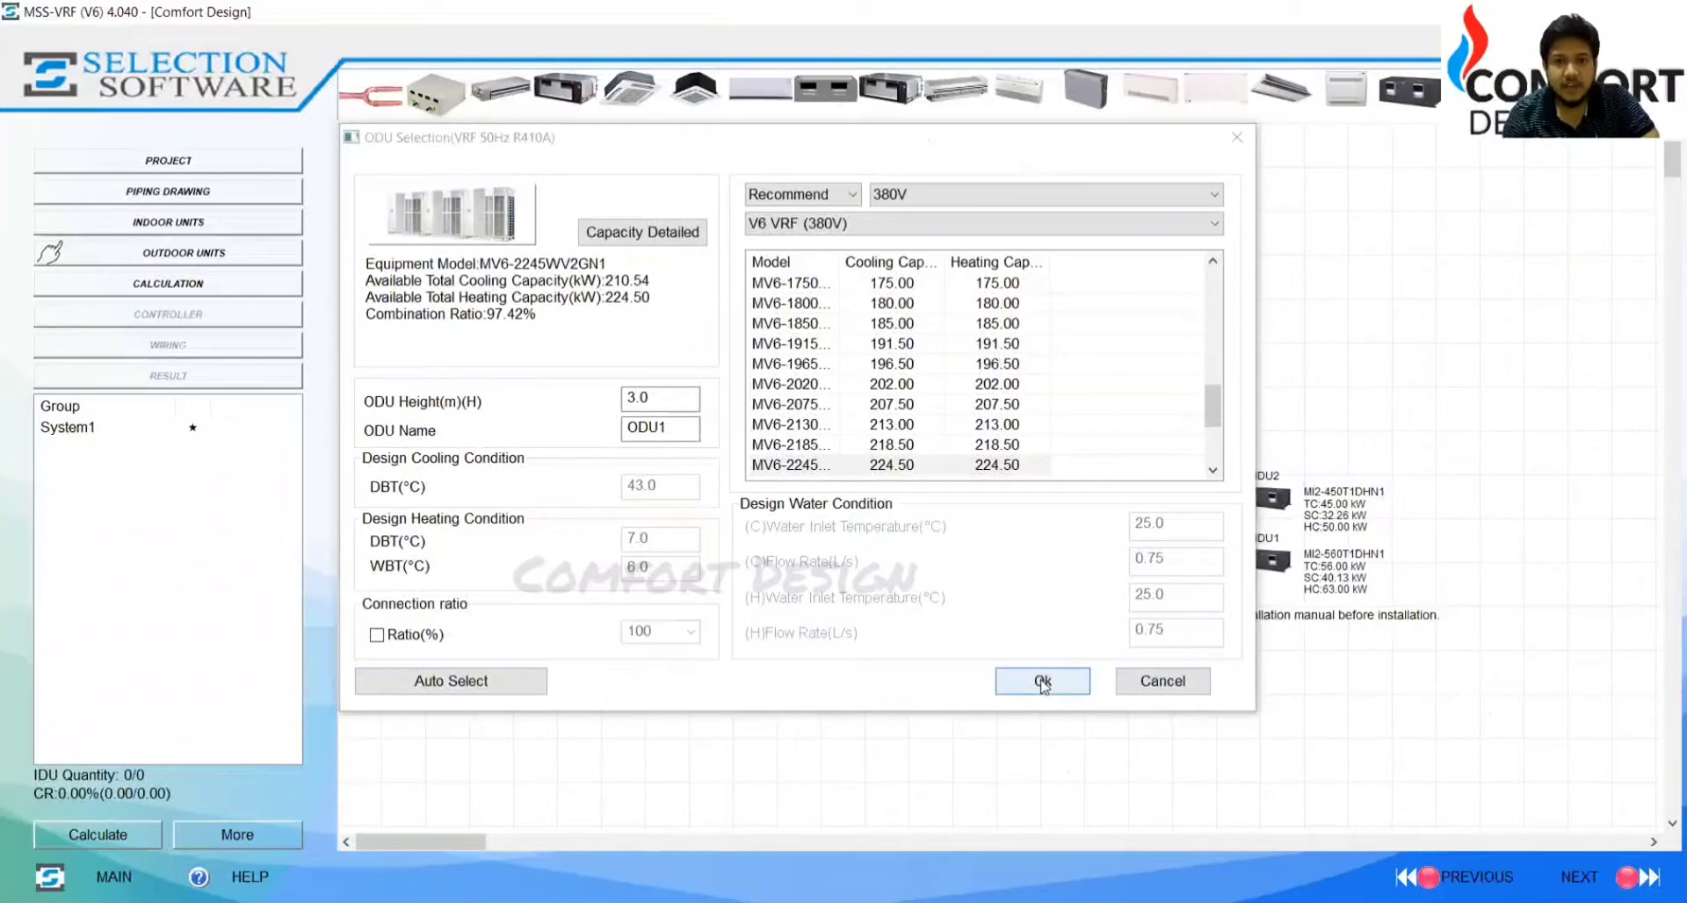
{"action": "left_click", "coordinate": [1043, 682]}
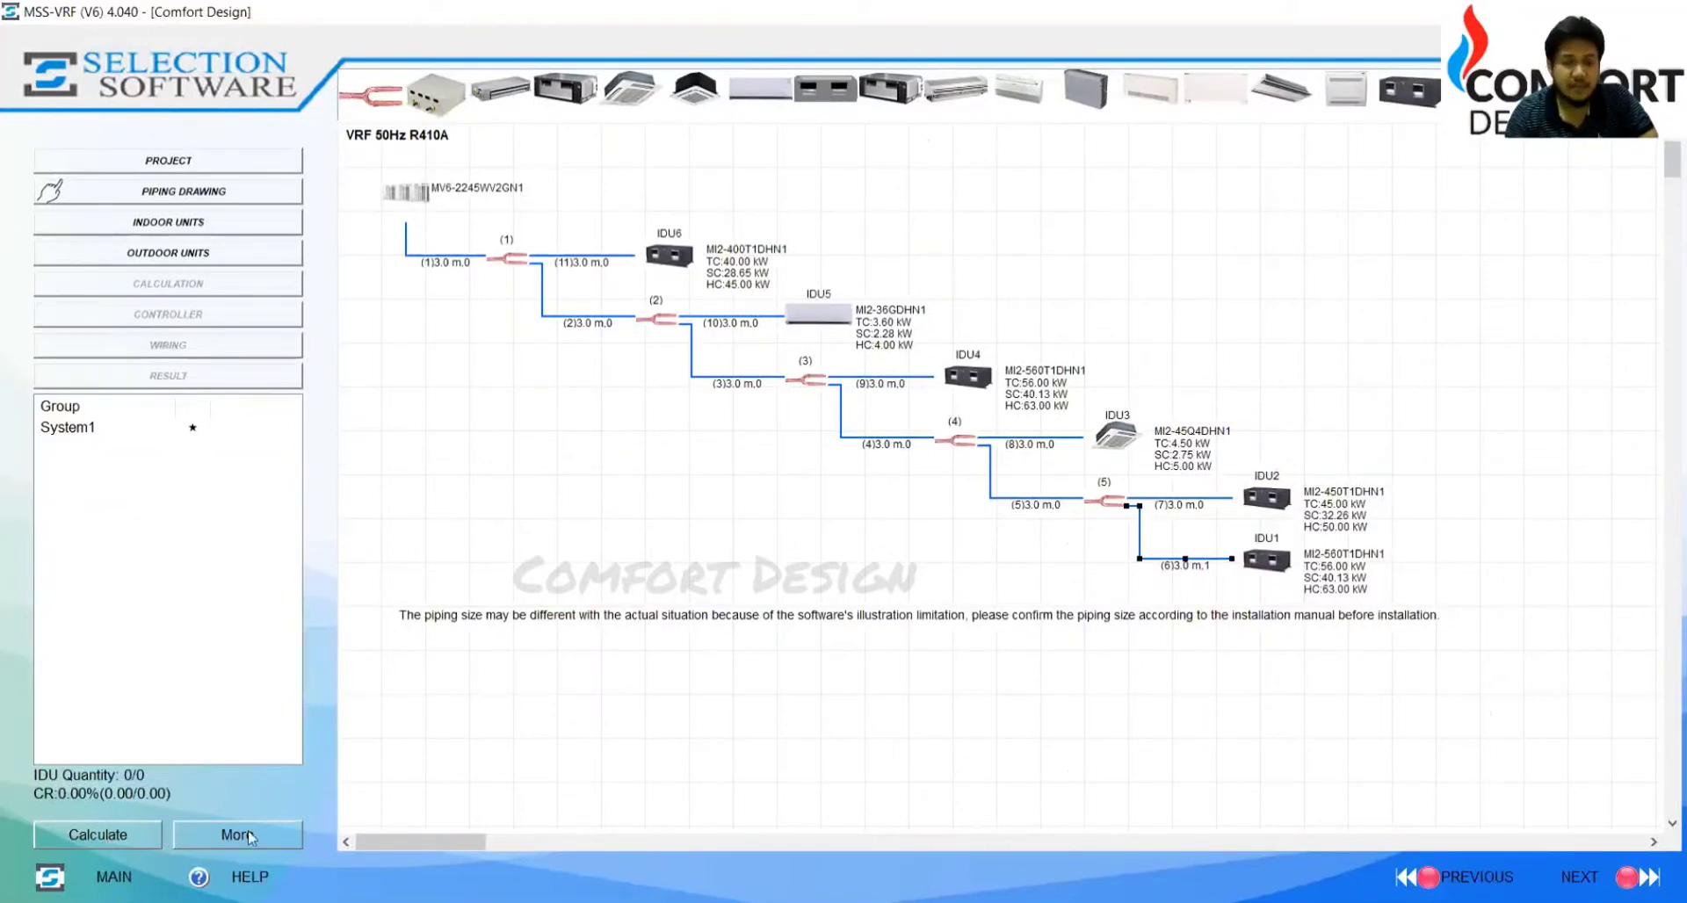
{"action": "left_click", "coordinate": [91, 834]}
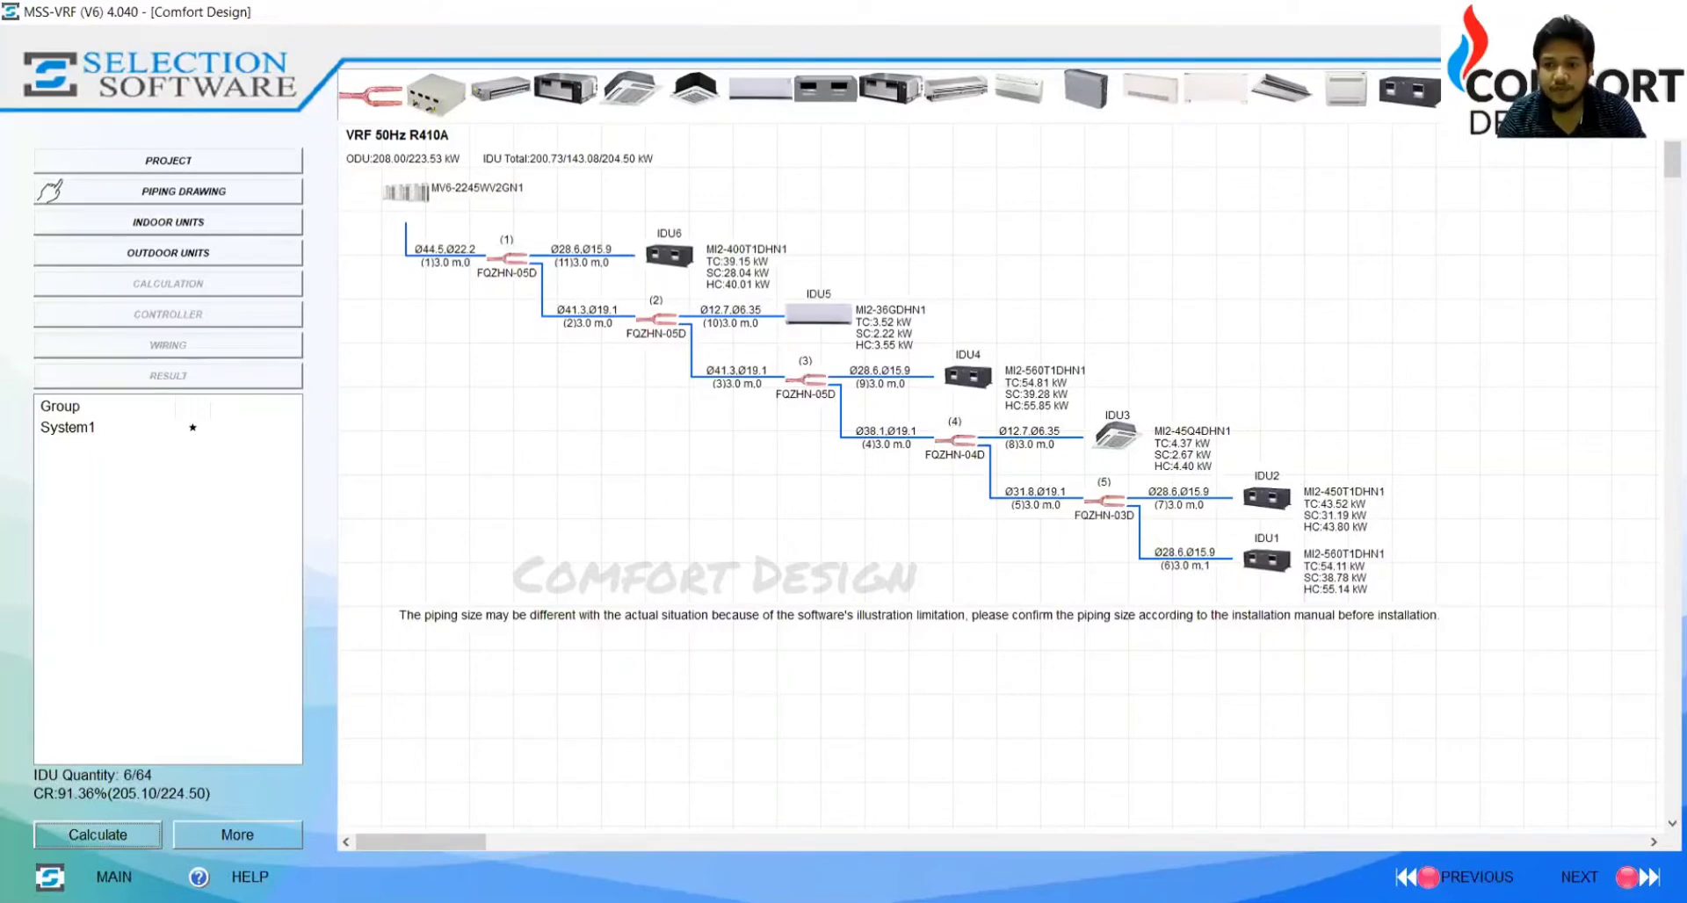
Step: Proceed without choosing controllers and review the material list in the calculation and selection result
{"action": "left_click", "coordinate": [1579, 877]}
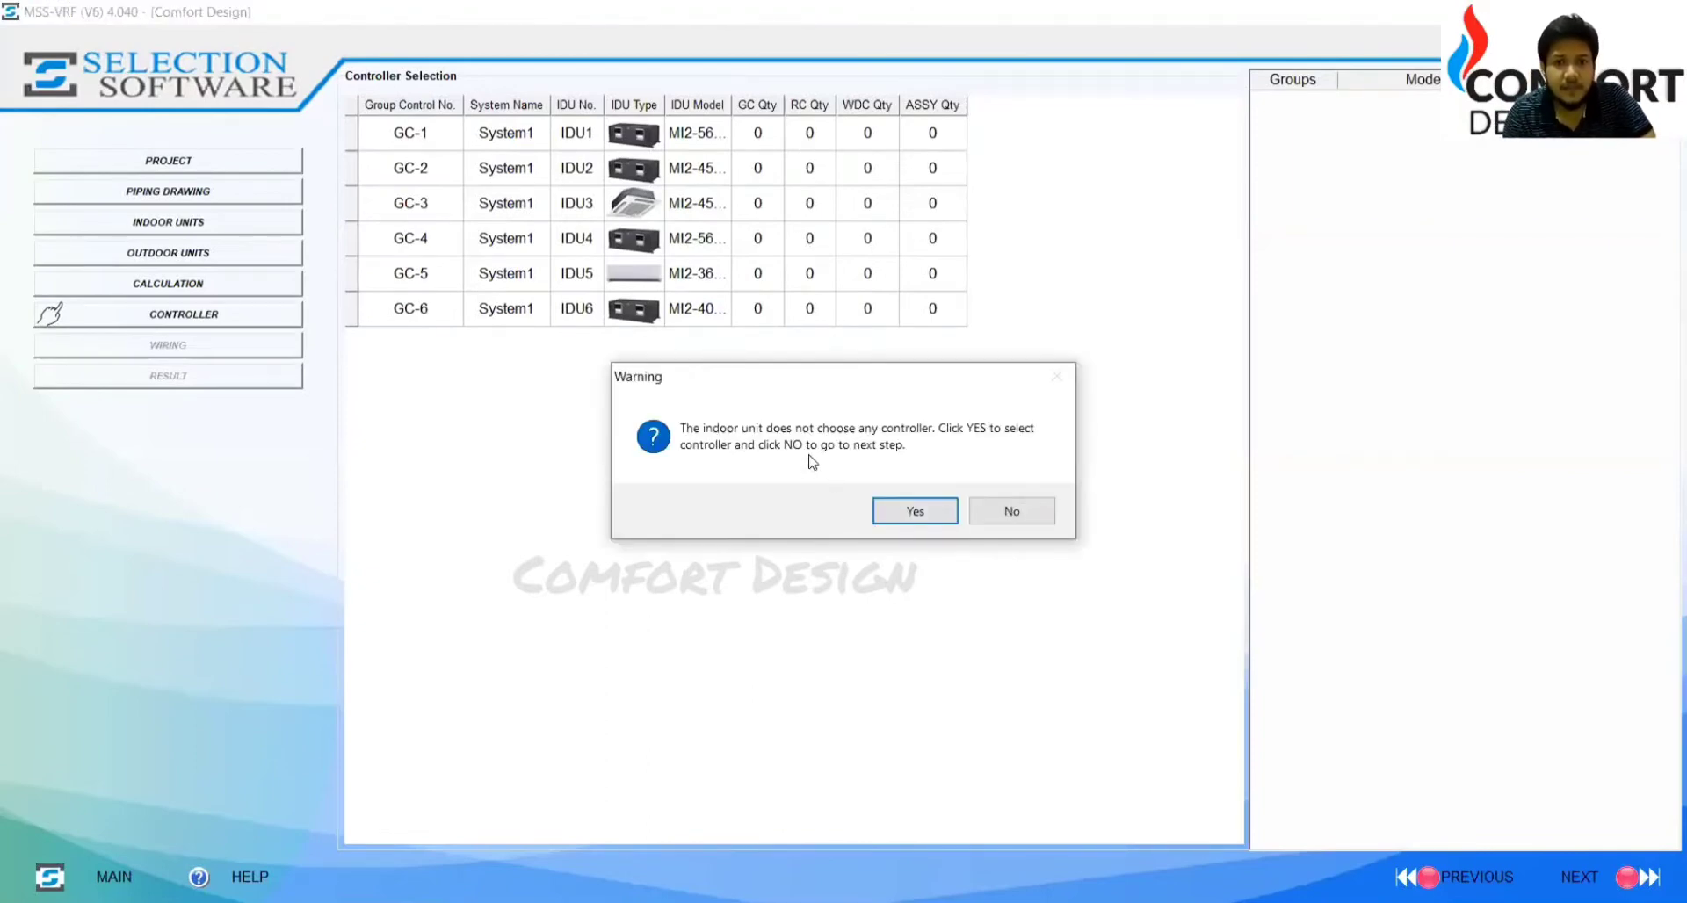
{"action": "left_click", "coordinate": [1016, 514]}
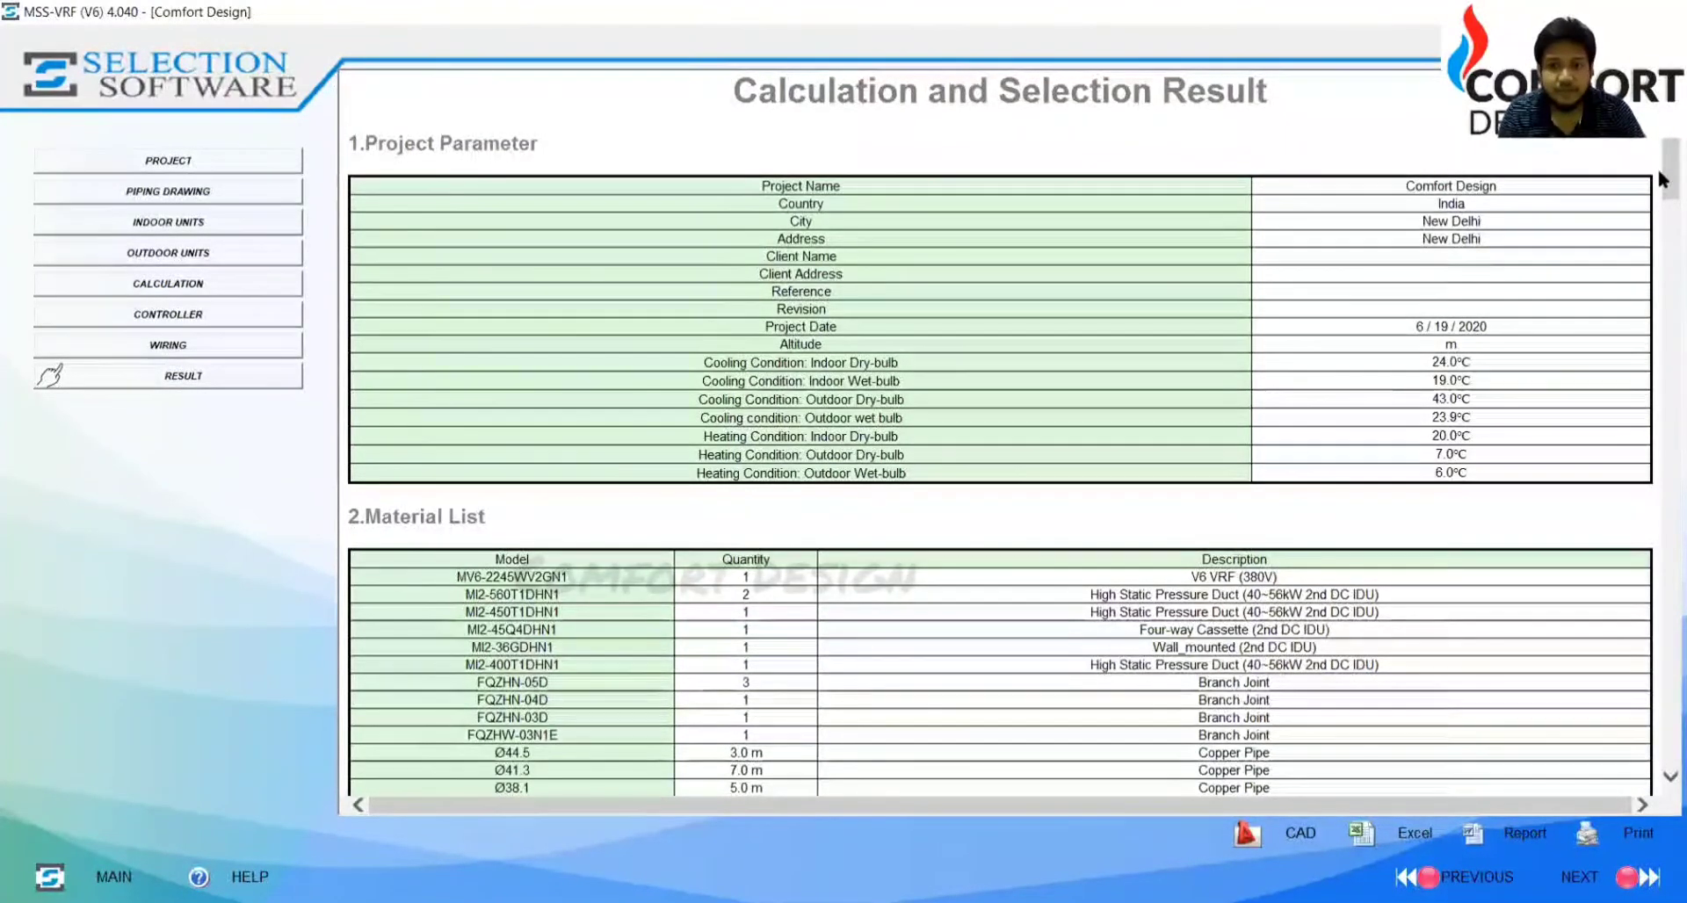
{"action": "scroll", "coordinate": [652, 332], "scroll_direction": "down", "scroll_amount": 3}
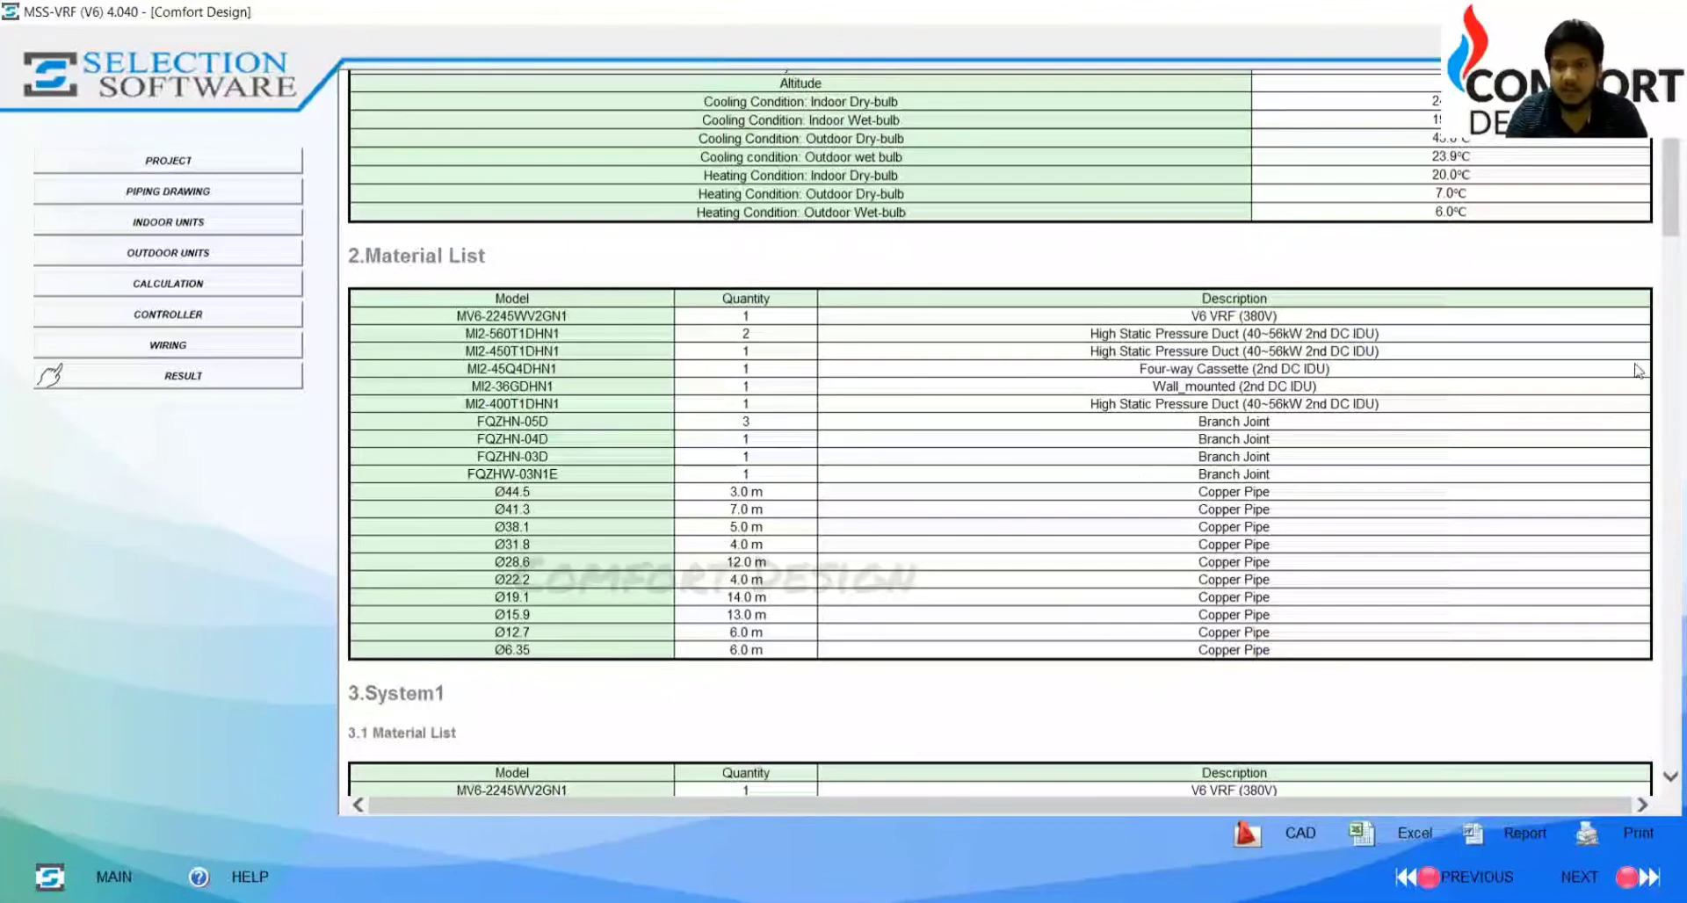
{"action": "left_click_drag", "start_coordinate": [1663, 209], "coordinate": [1663, 239]}
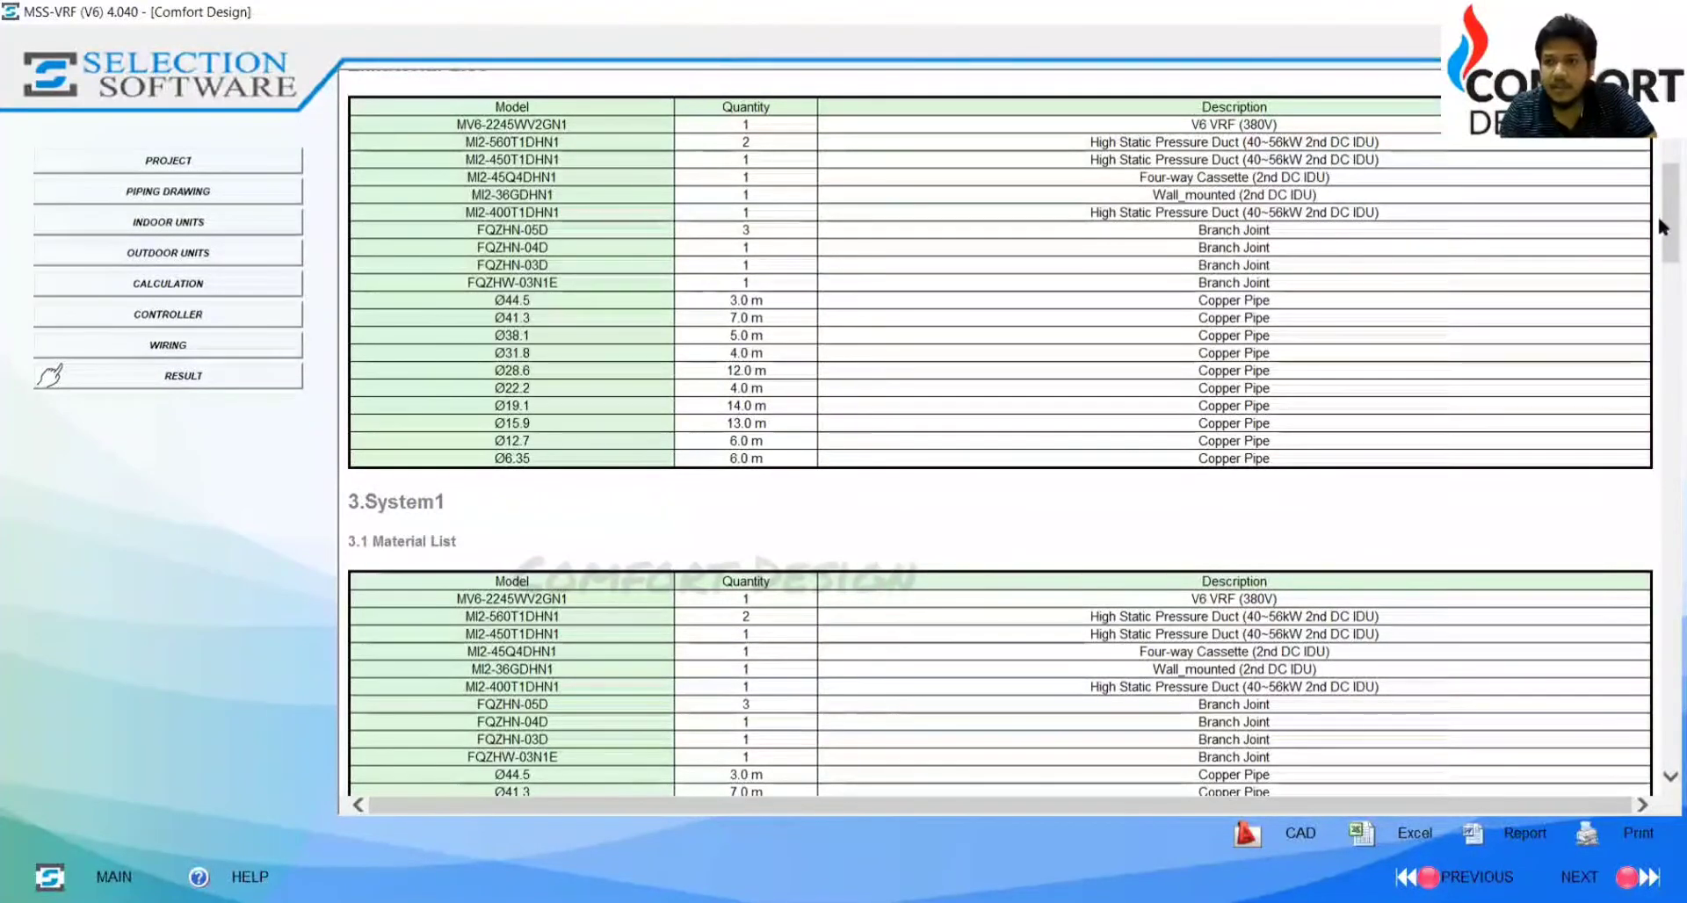
Step: Review the selection result from the System1 indoor unit specifications through the wiring diagram, and print the result from its print preview
{"action": "left_click_drag", "start_coordinate": [1664, 229], "coordinate": [1663, 325]}
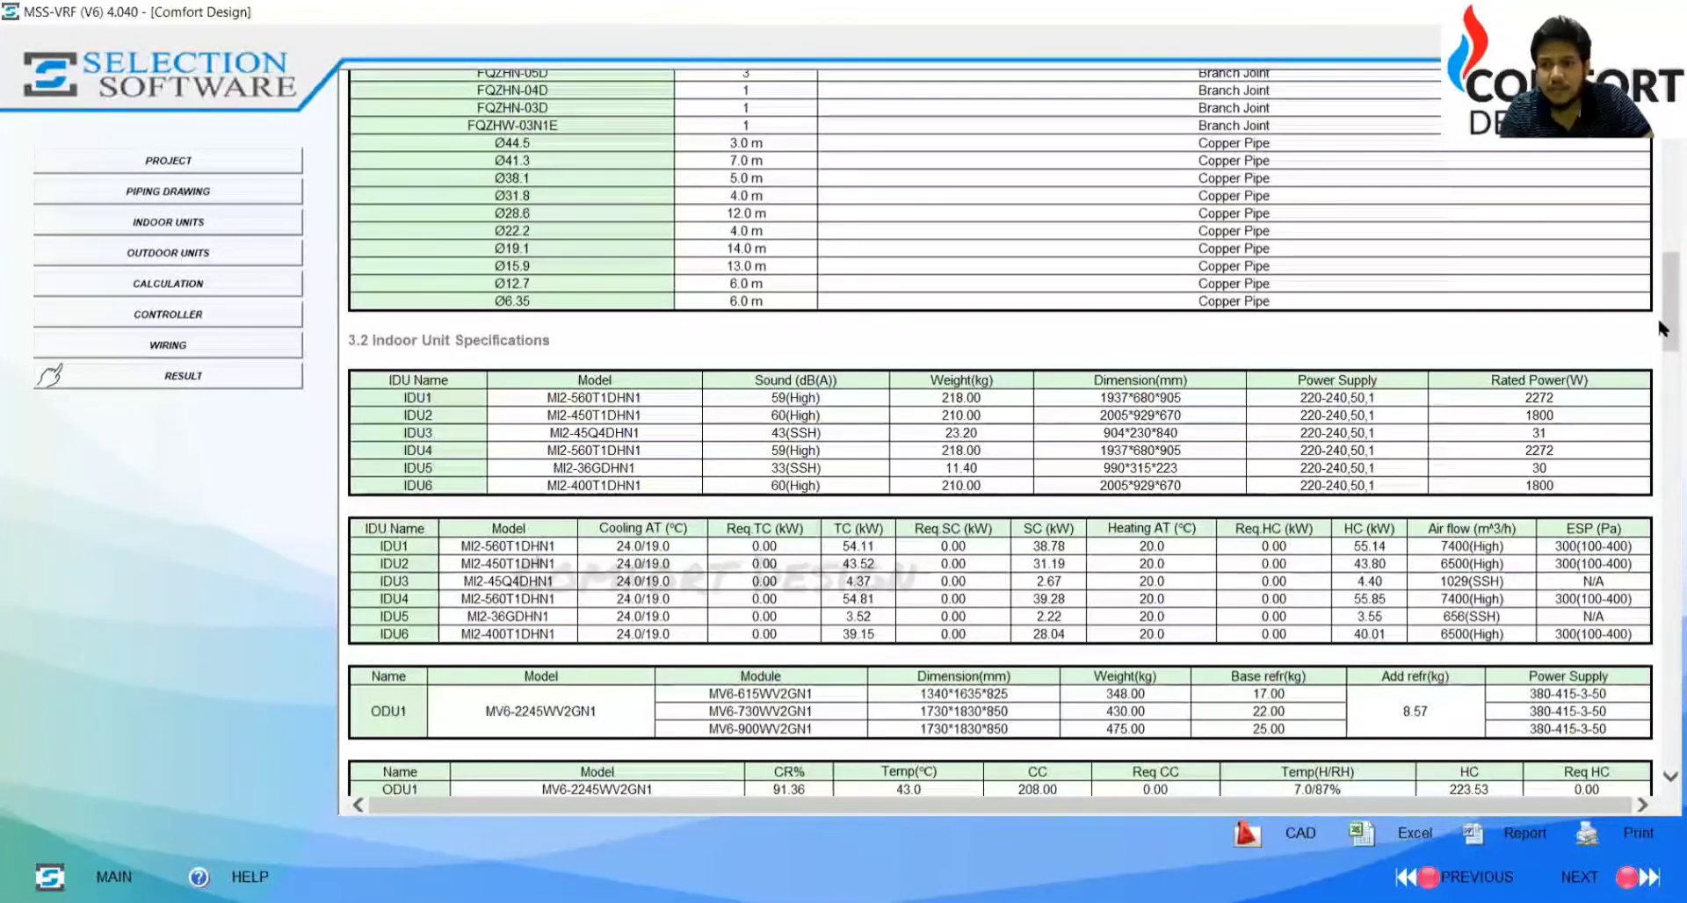
{"action": "left_click_drag", "start_coordinate": [1659, 323], "coordinate": [1660, 364]}
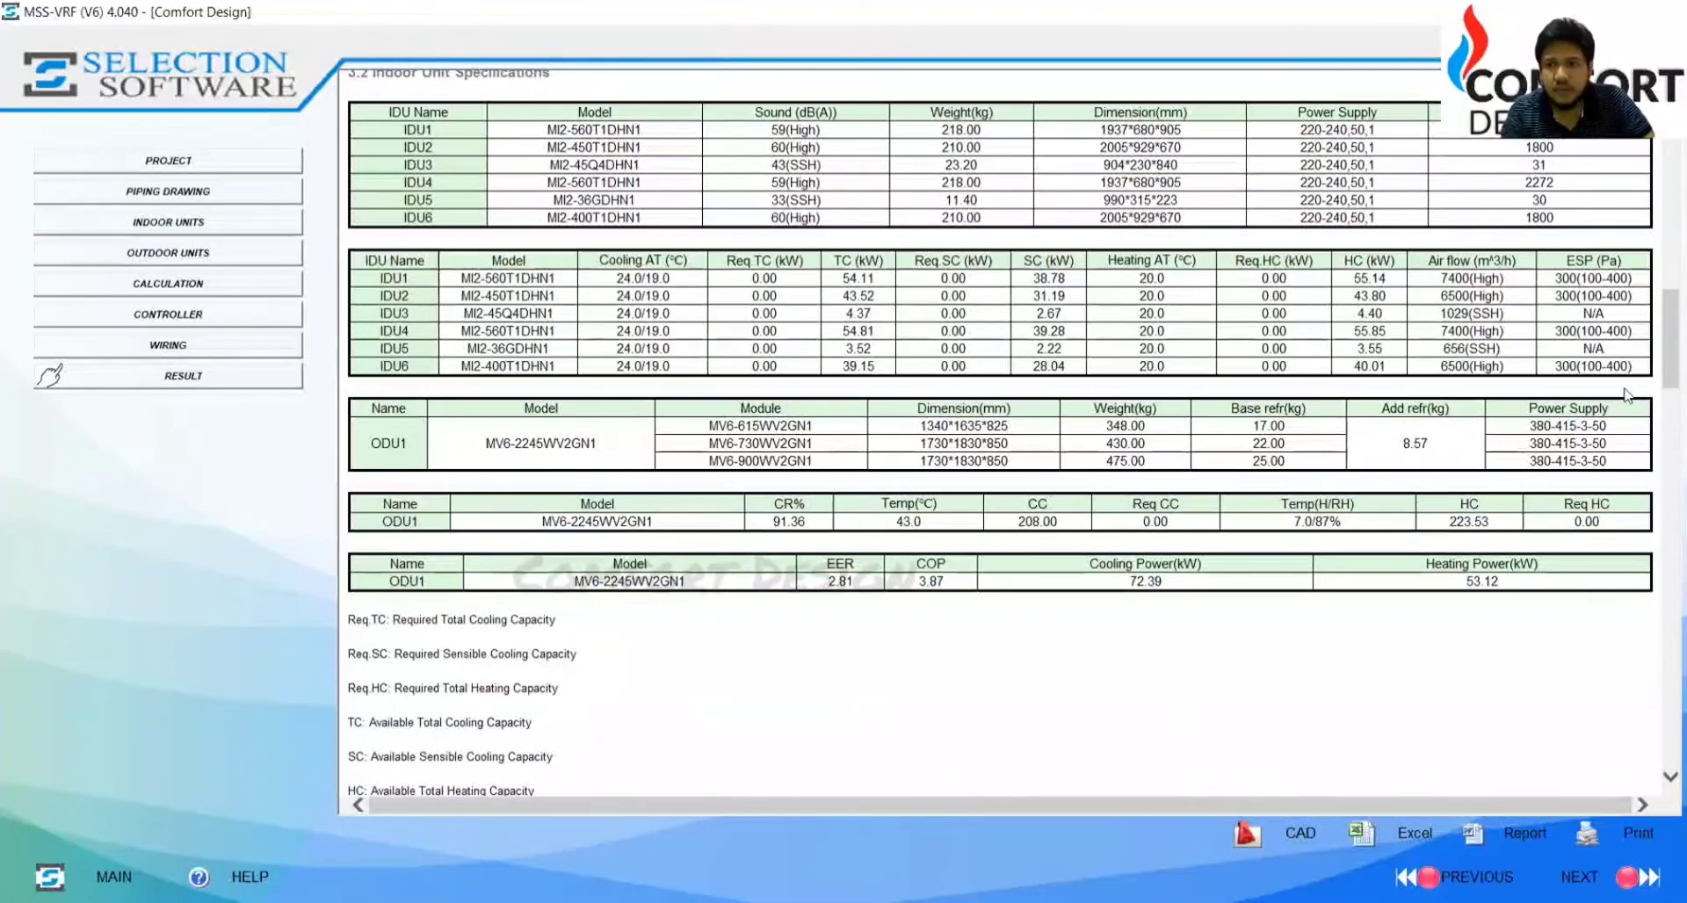
{"action": "left_click_drag", "start_coordinate": [1659, 339], "coordinate": [1661, 430]}
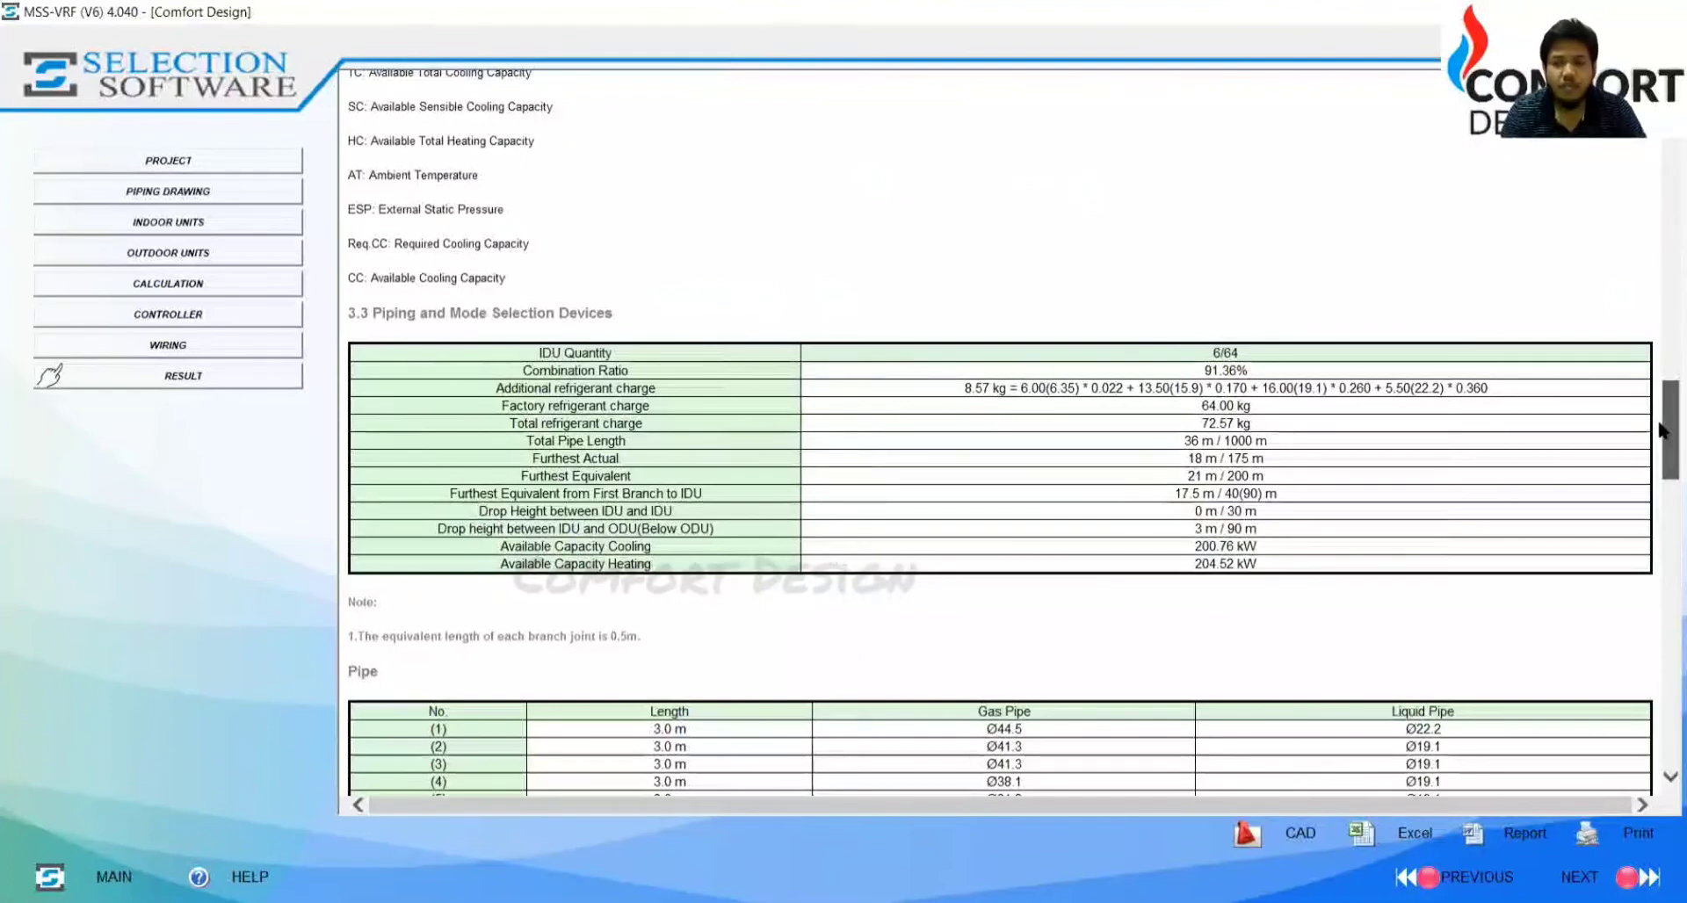
{"action": "left_click_drag", "start_coordinate": [1662, 430], "coordinate": [1663, 576]}
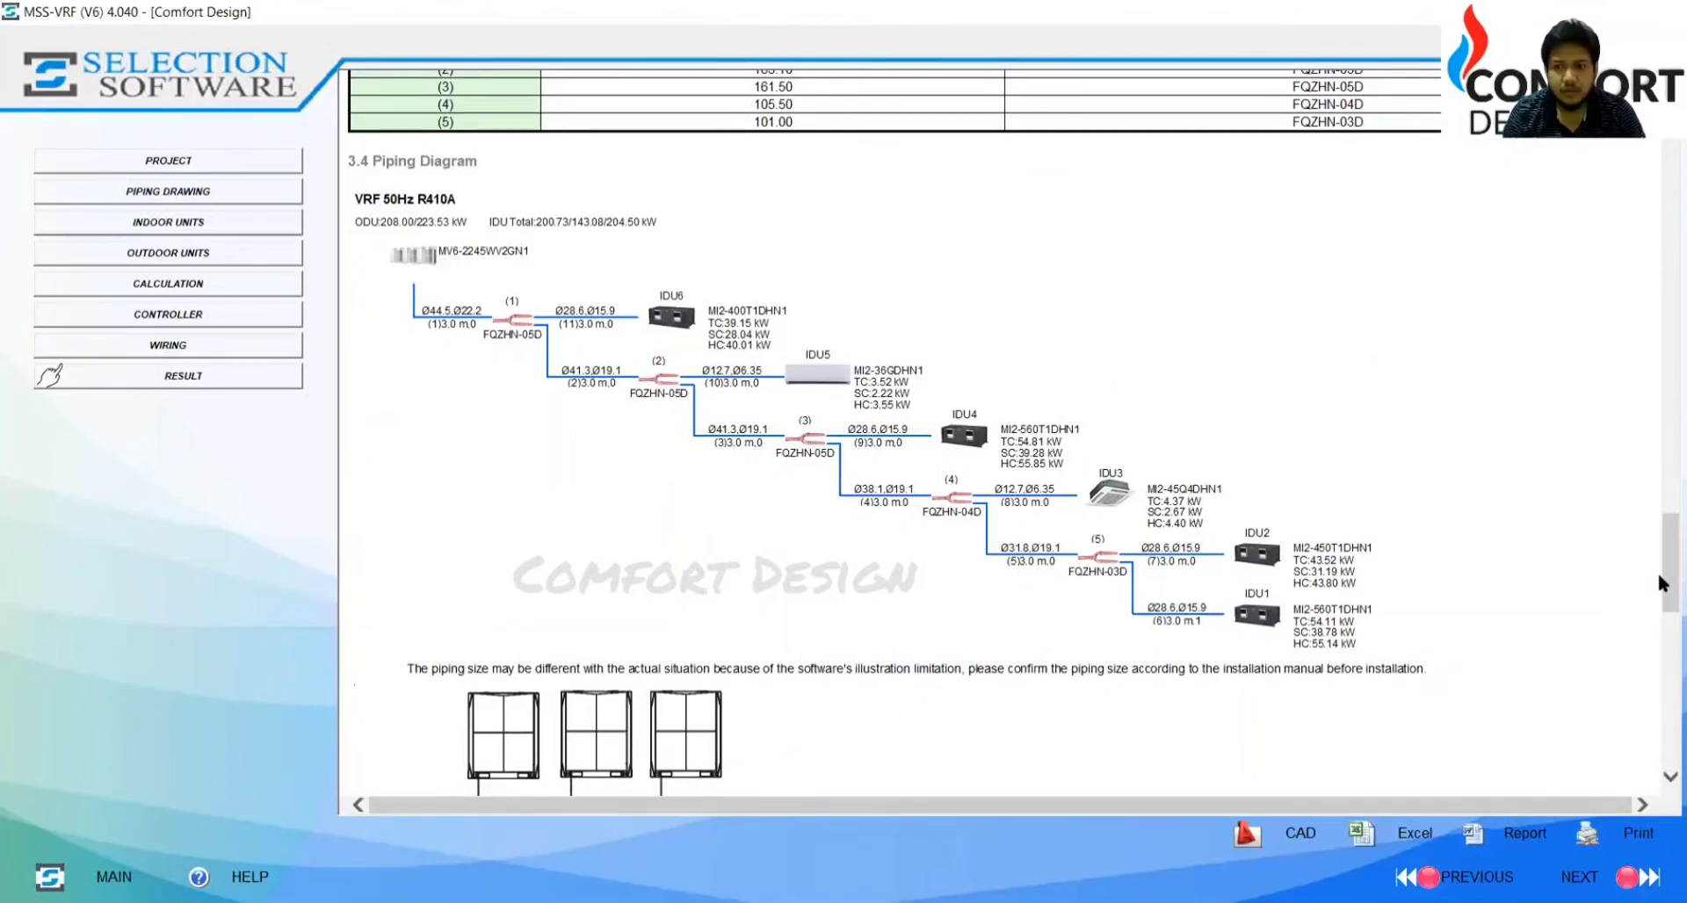
{"action": "left_click_drag", "start_coordinate": [1657, 571], "coordinate": [1659, 753]}
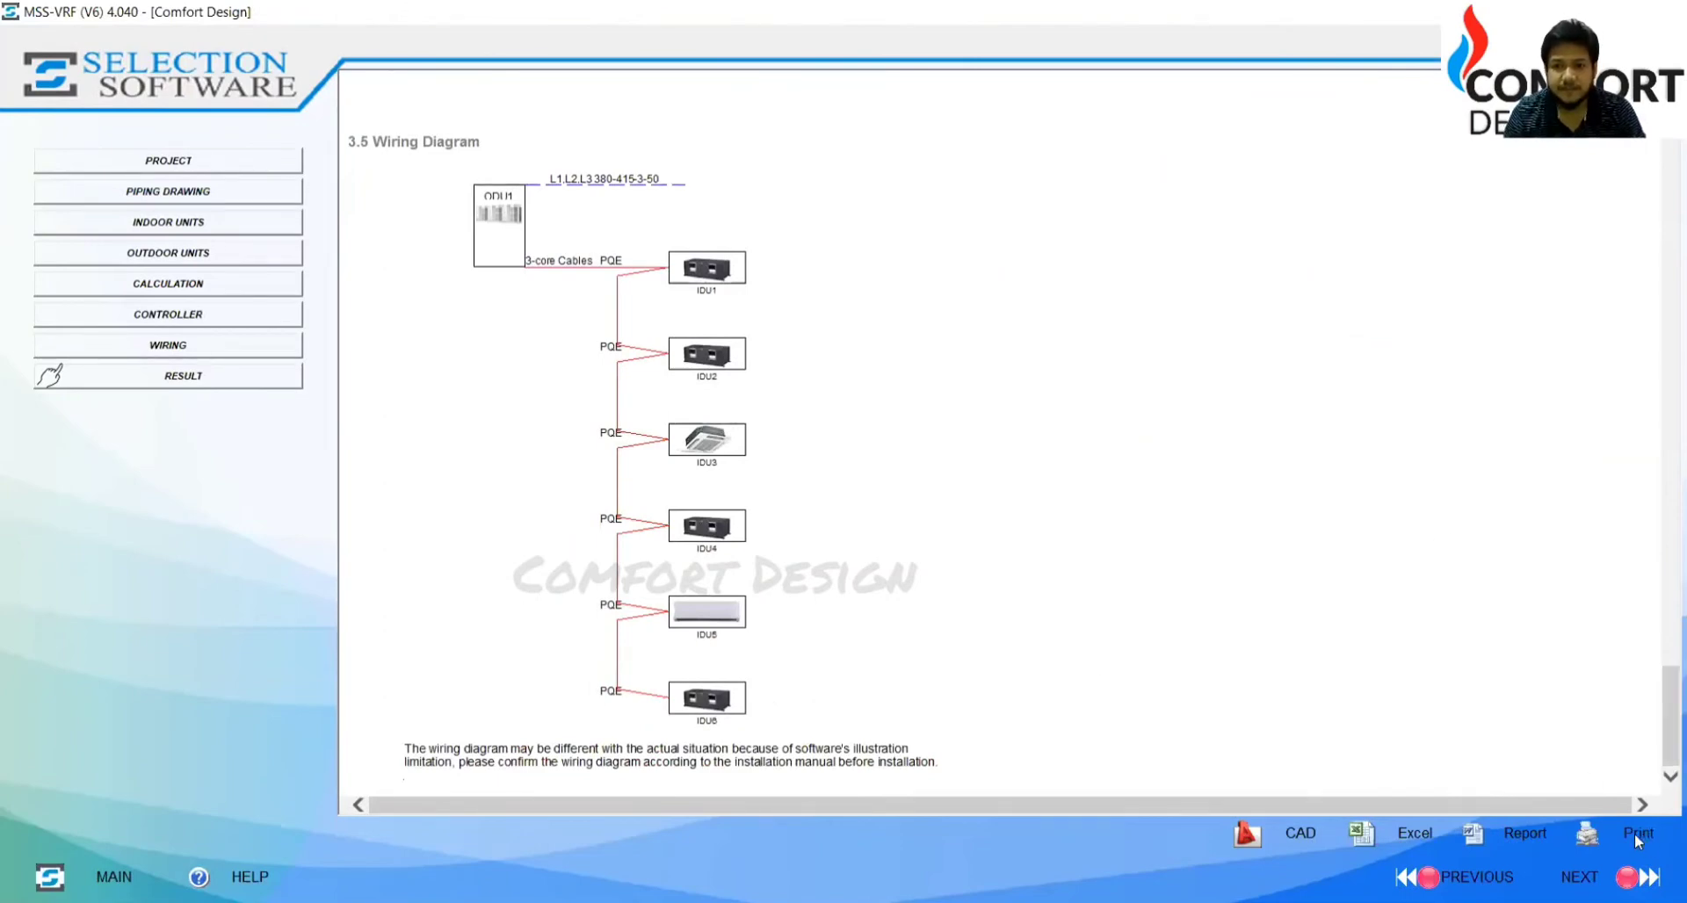
{"action": "left_click", "coordinate": [1632, 825]}
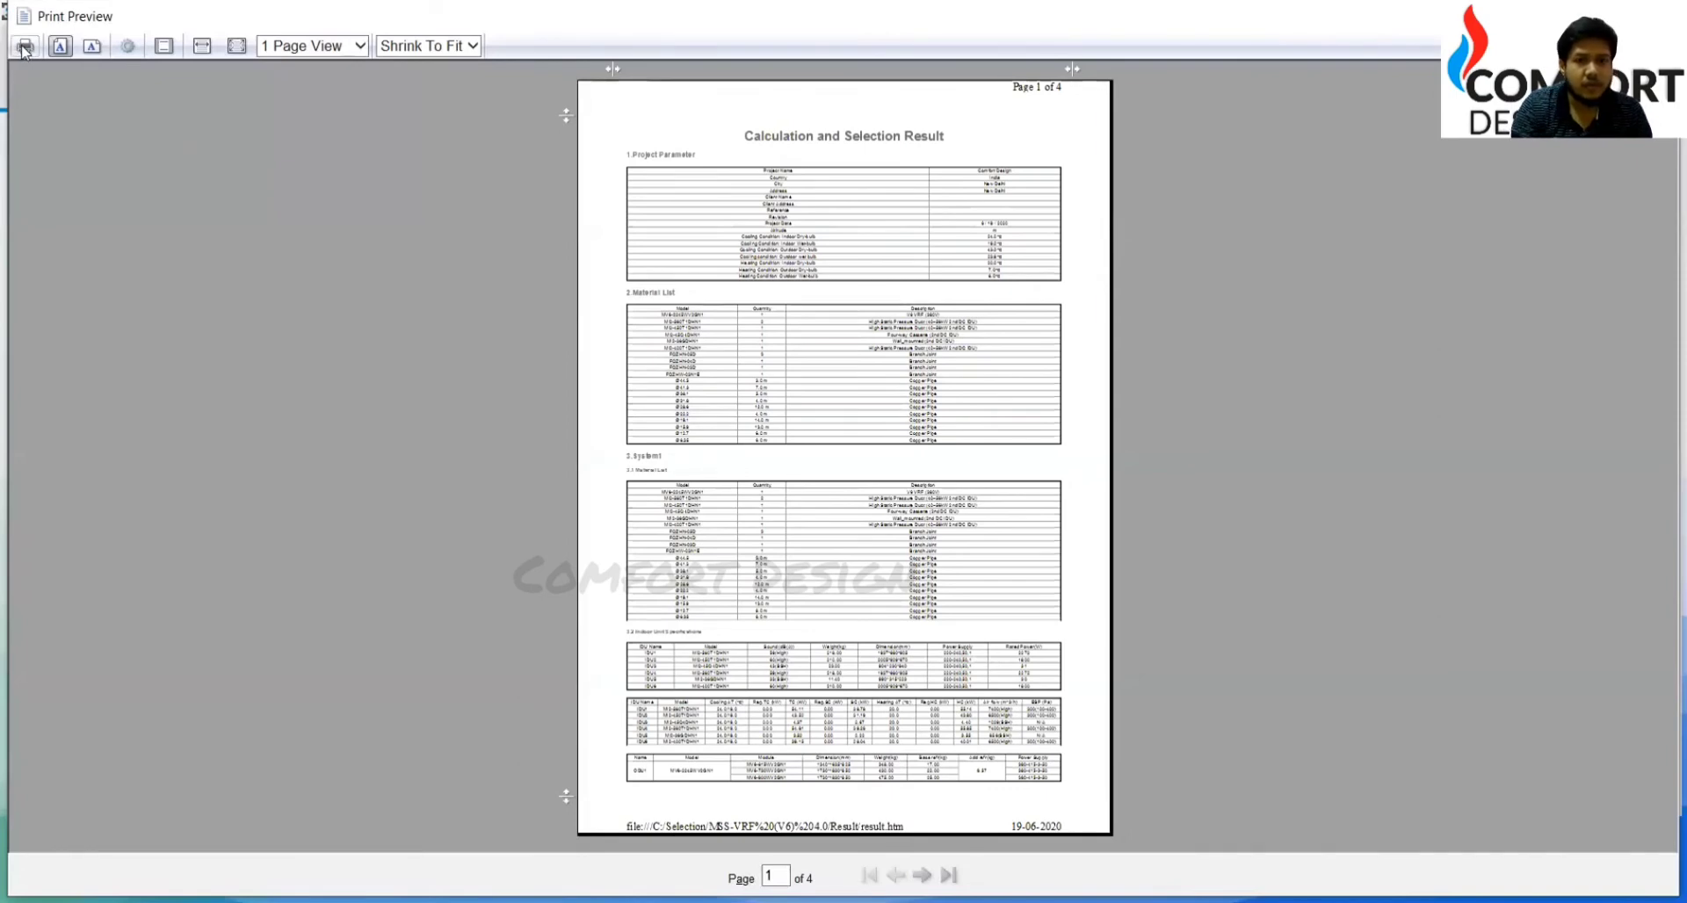
{"action": "left_click", "coordinate": [25, 47]}
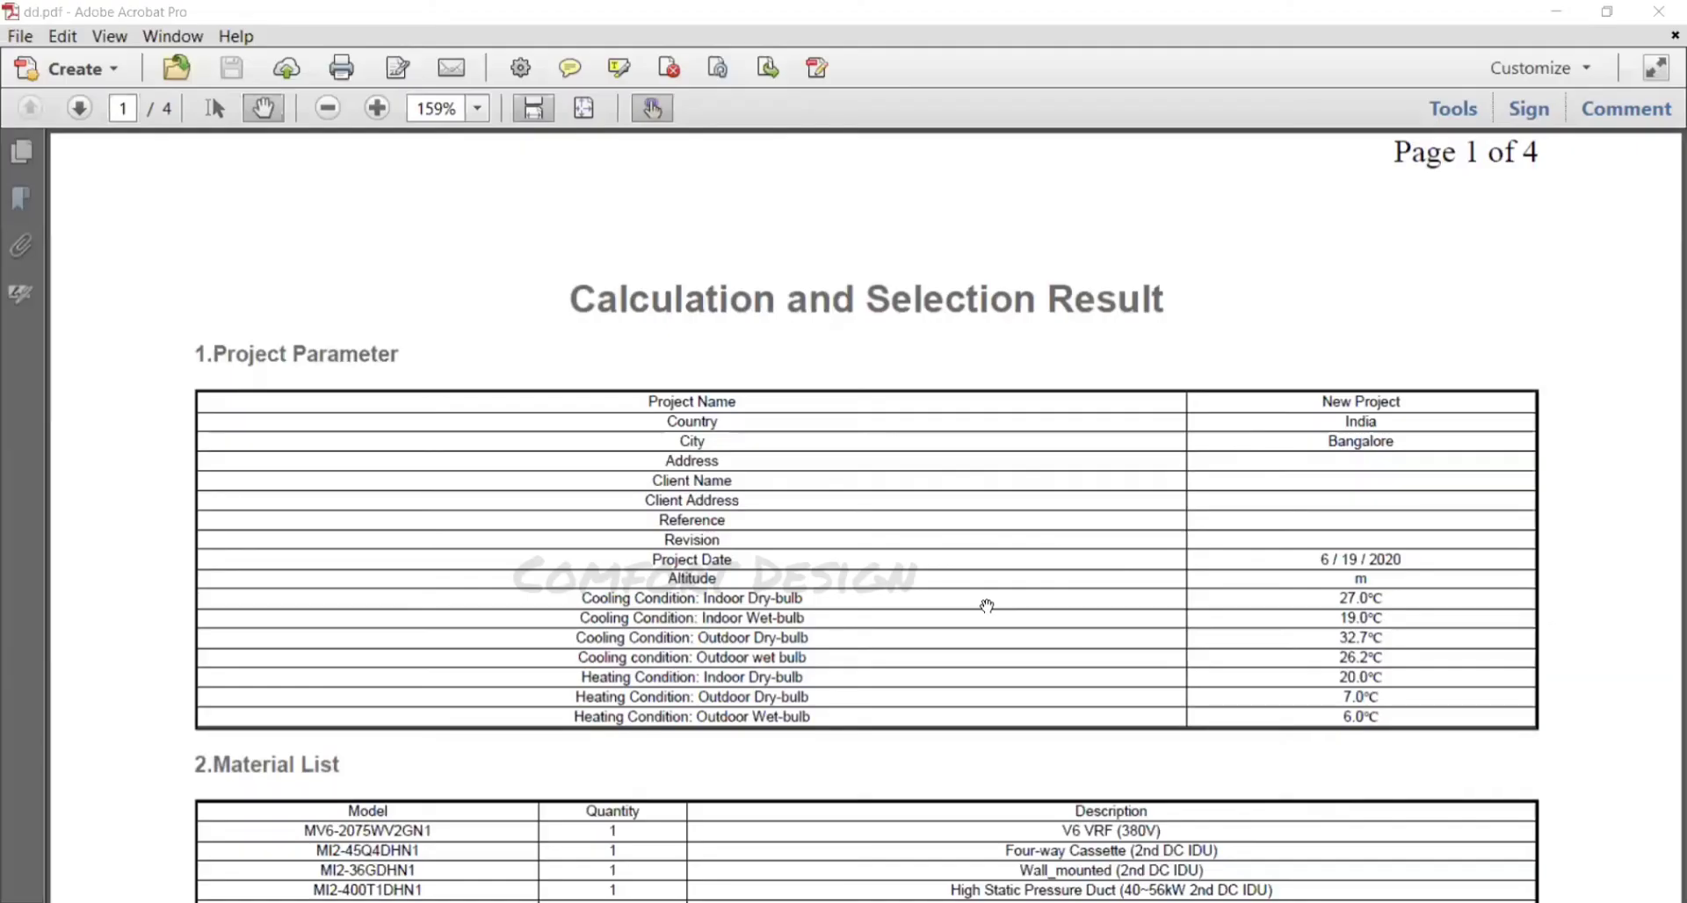
Step: Switch to dd.pdf in Adobe Acrobat Pro and read the report from the project parameters to the outdoor unit connection diagram
{"action": "scroll", "coordinate": [1092, 591], "scroll_direction": "down", "scroll_amount": 5}
{"action": "scroll", "coordinate": [1015, 575], "scroll_direction": "down", "scroll_amount": 2}
{"action": "scroll", "coordinate": [1010, 489], "scroll_direction": "up", "scroll_amount": 4}
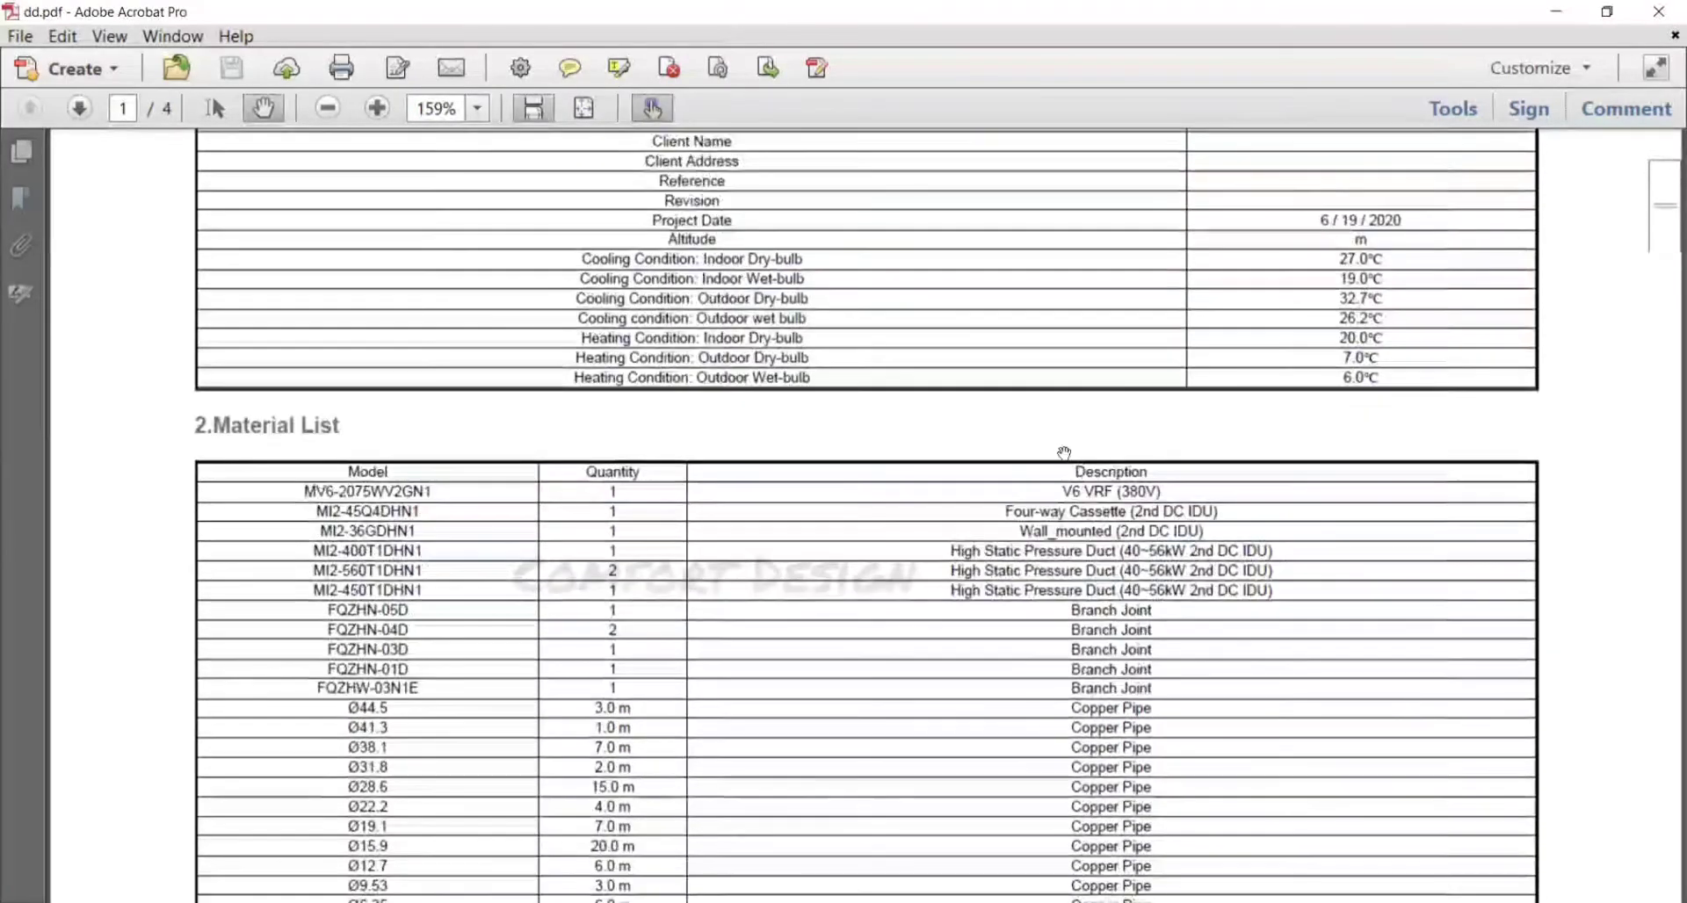
{"action": "scroll", "coordinate": [1222, 290], "scroll_direction": "down", "scroll_amount": 3}
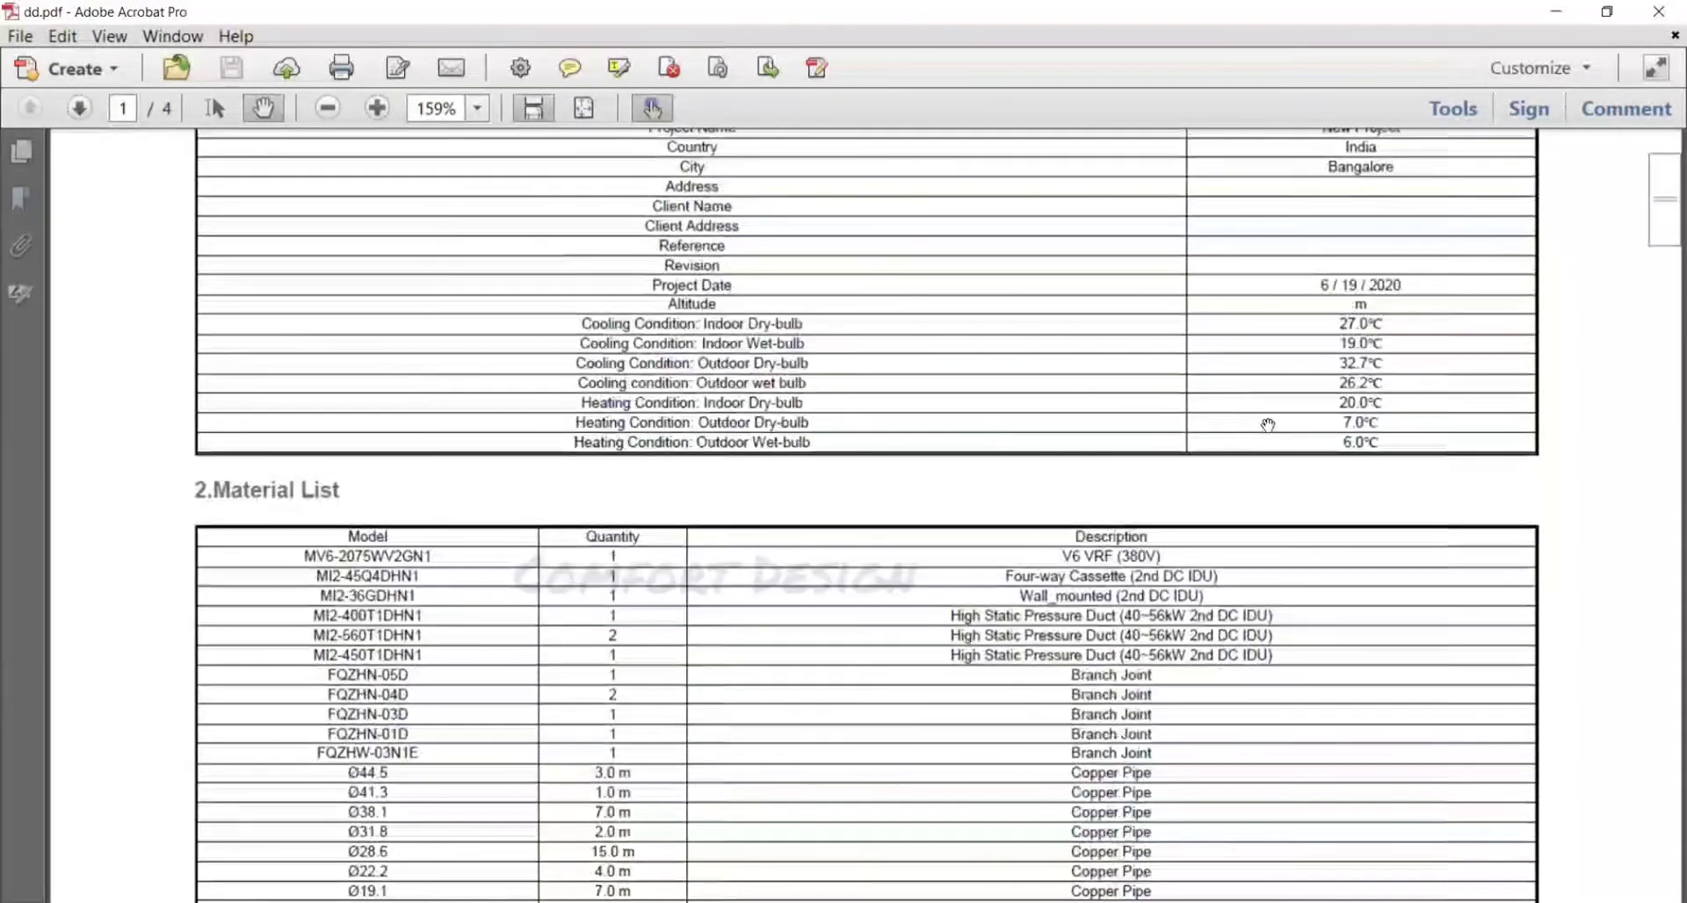
{"action": "scroll", "coordinate": [1267, 425], "scroll_direction": "down", "scroll_amount": 15}
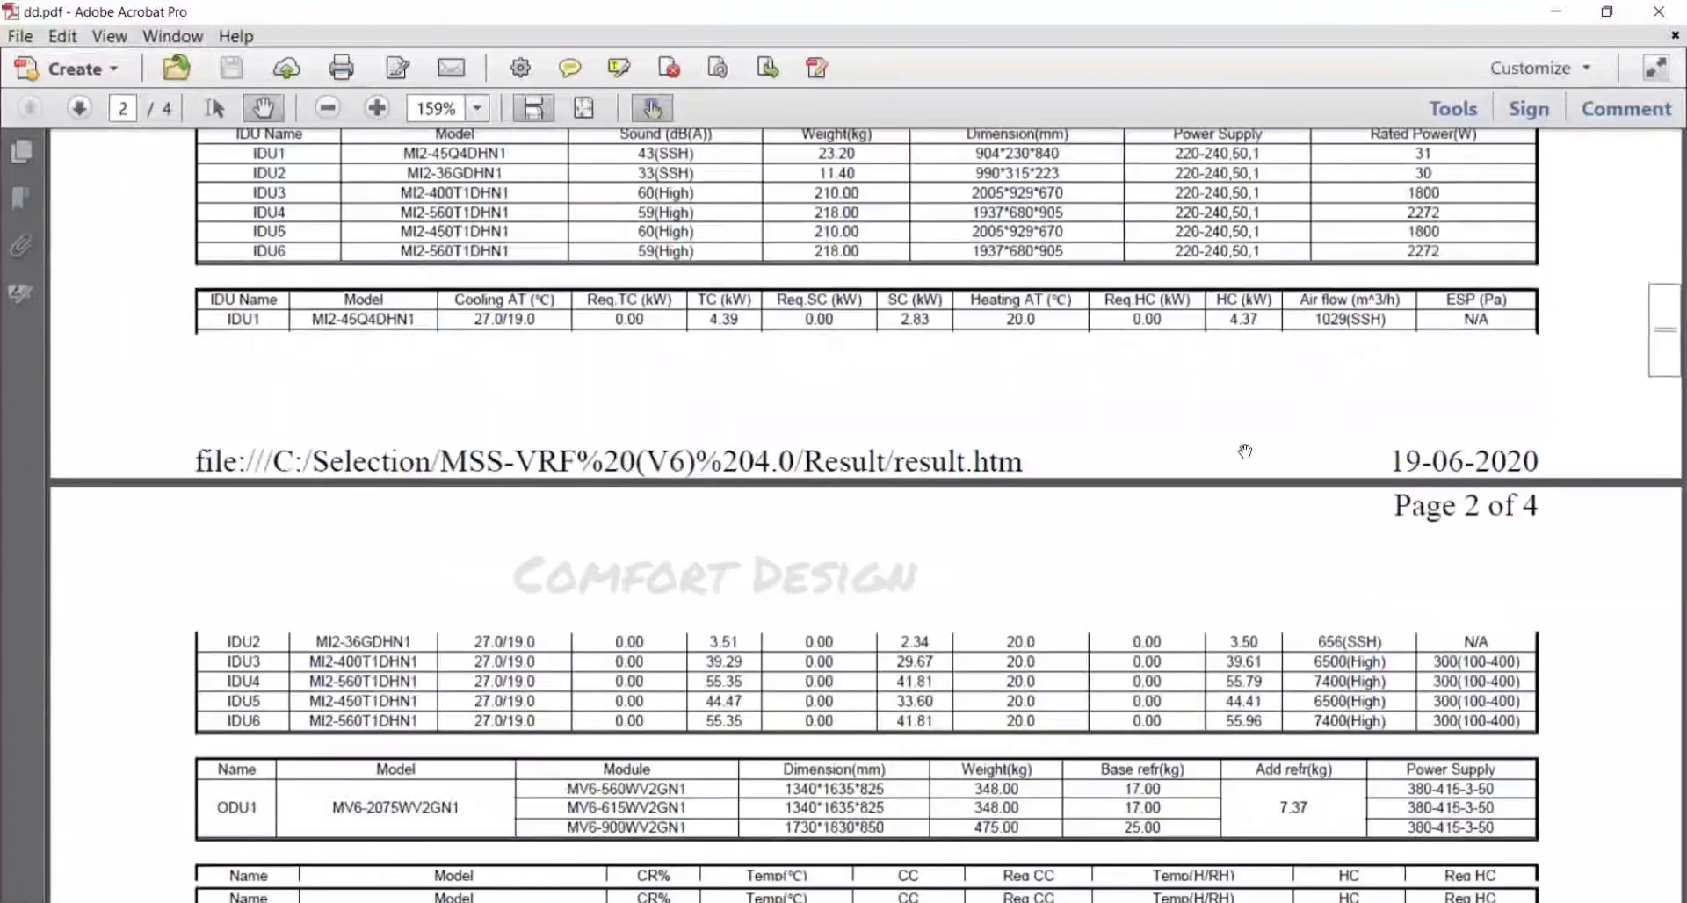
{"action": "scroll", "coordinate": [1229, 497], "scroll_direction": "down", "scroll_amount": 15}
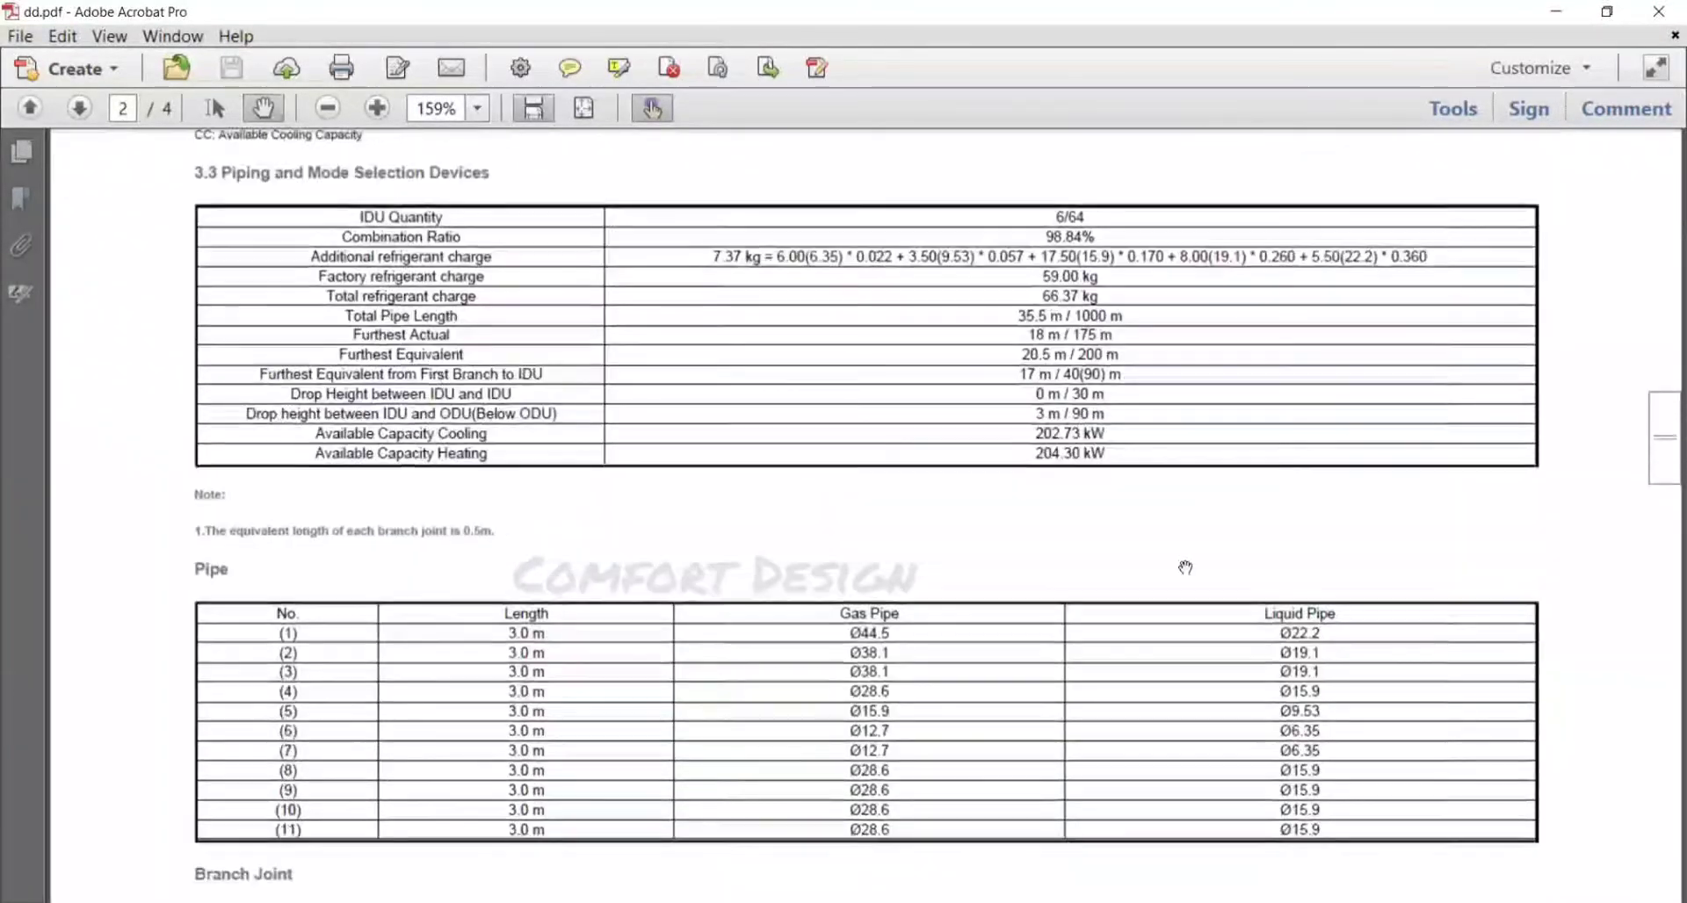
{"action": "scroll", "coordinate": [1199, 483], "scroll_direction": "down", "scroll_amount": 12}
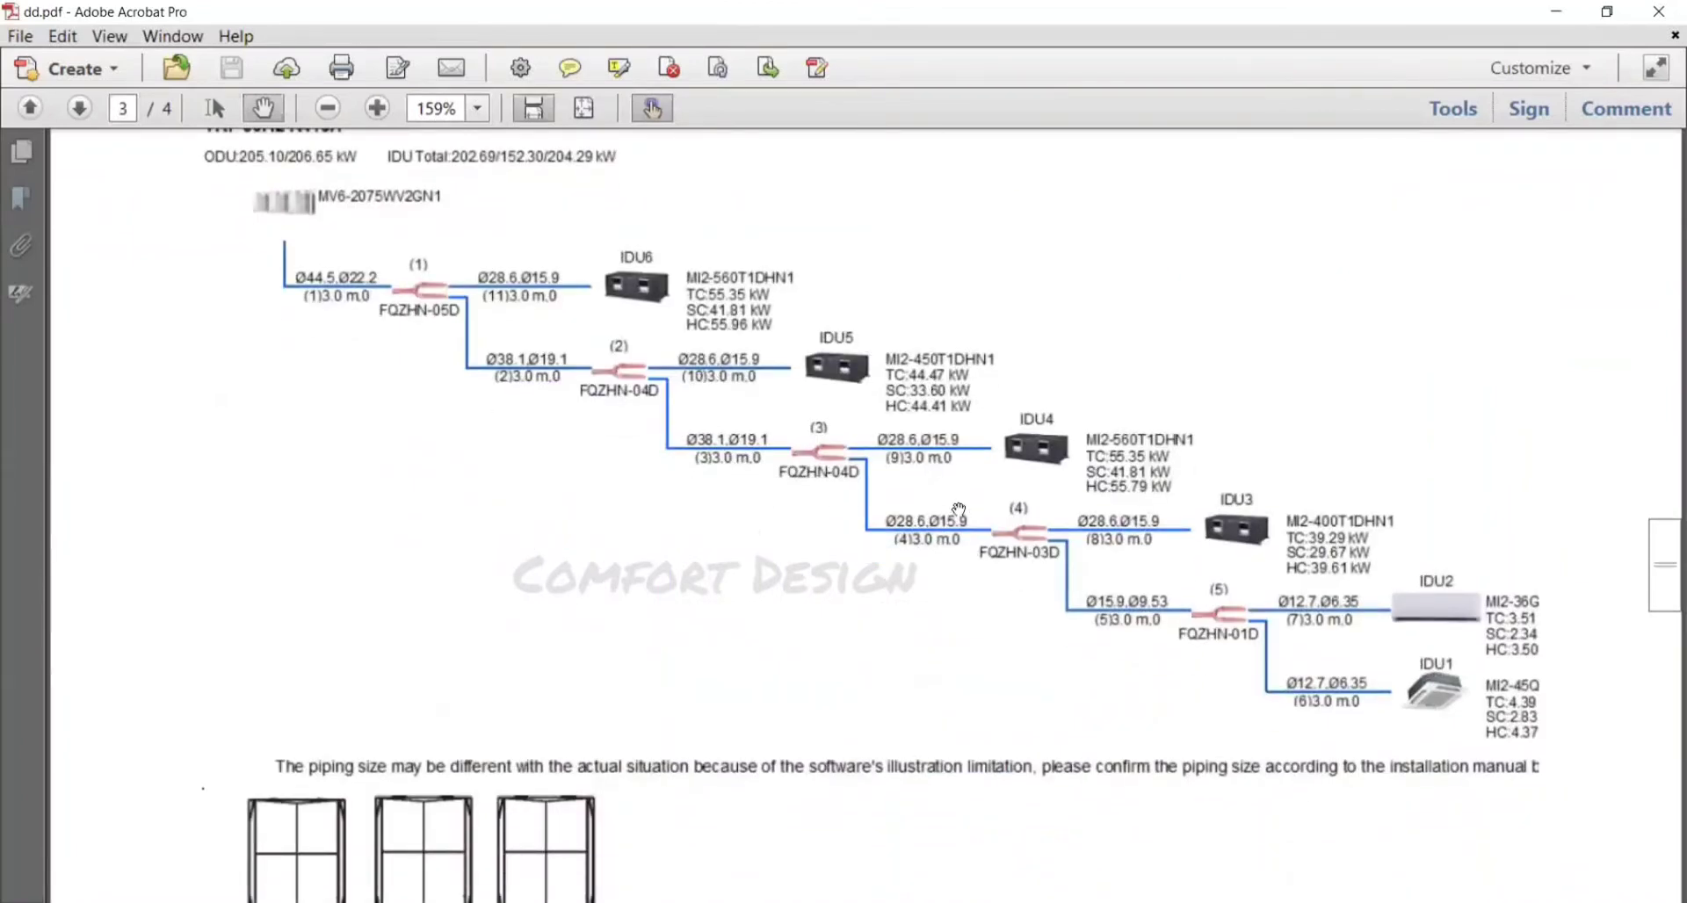
{"action": "scroll", "coordinate": [1080, 631], "scroll_direction": "down", "scroll_amount": 13}
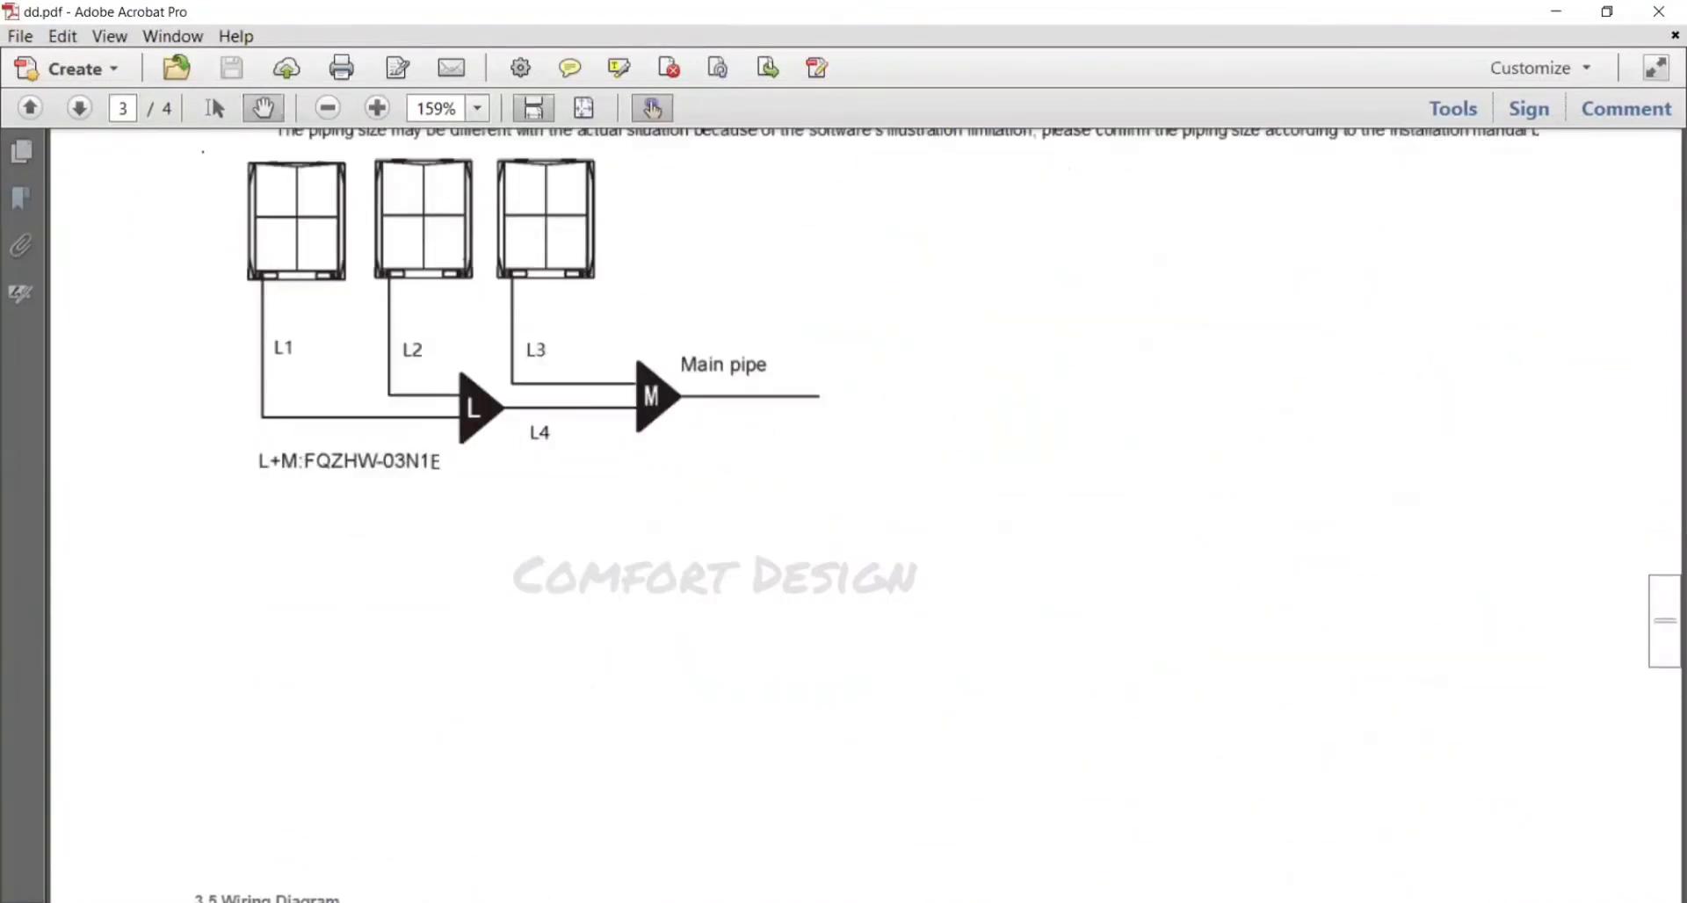
Step: Recheck the report's piping data, outdoor unit tables and System1 material list, and return to the branch joint table
{"action": "scroll", "coordinate": [1066, 528], "scroll_direction": "up", "scroll_amount": 11}
{"action": "scroll", "coordinate": [1066, 528], "scroll_direction": "up", "scroll_amount": 20}
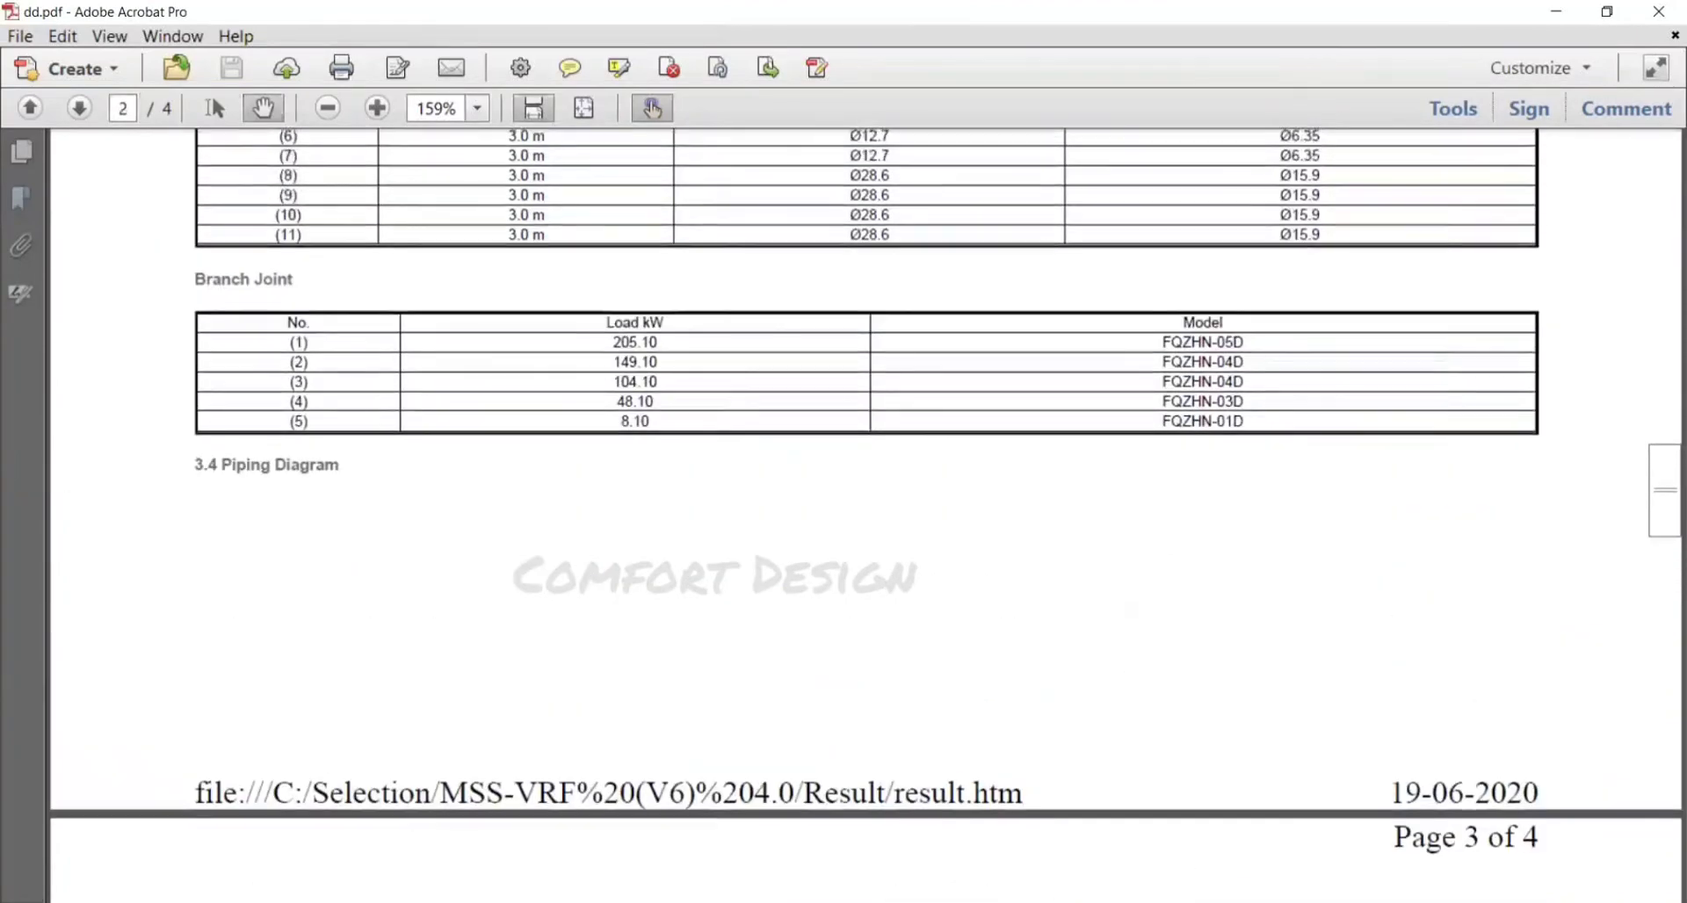
{"action": "scroll", "coordinate": [1198, 577], "scroll_direction": "up", "scroll_amount": 8}
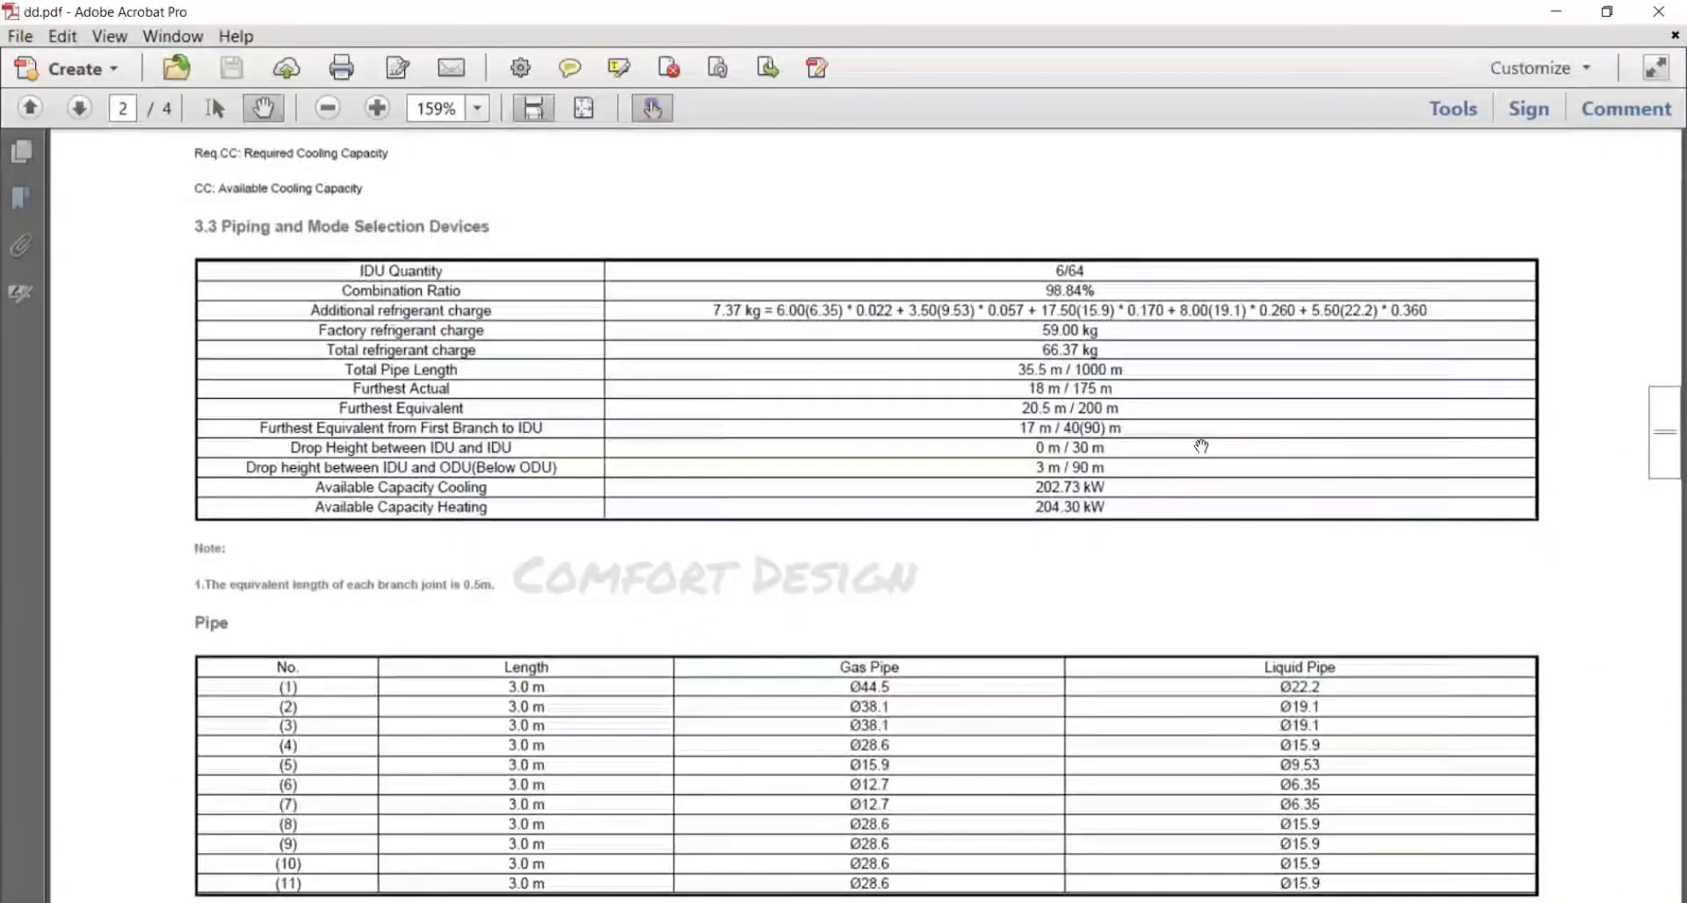
{"action": "scroll", "coordinate": [1201, 447], "scroll_direction": "up", "scroll_amount": 20}
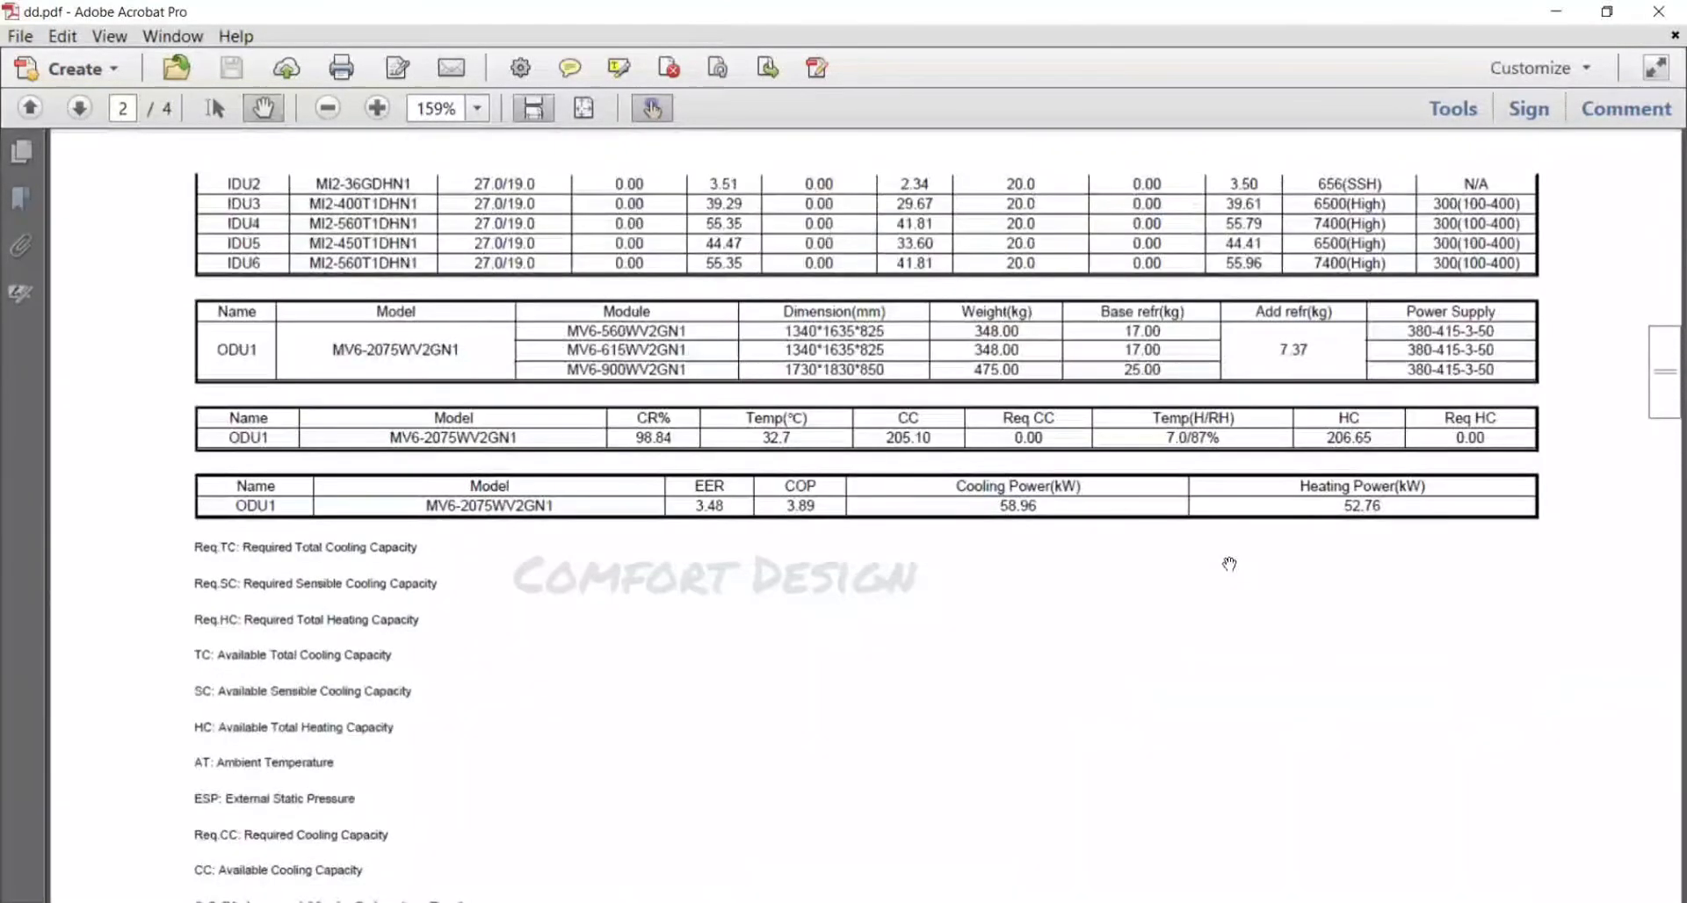
{"action": "scroll", "coordinate": [1228, 512], "scroll_direction": "up", "scroll_amount": 15}
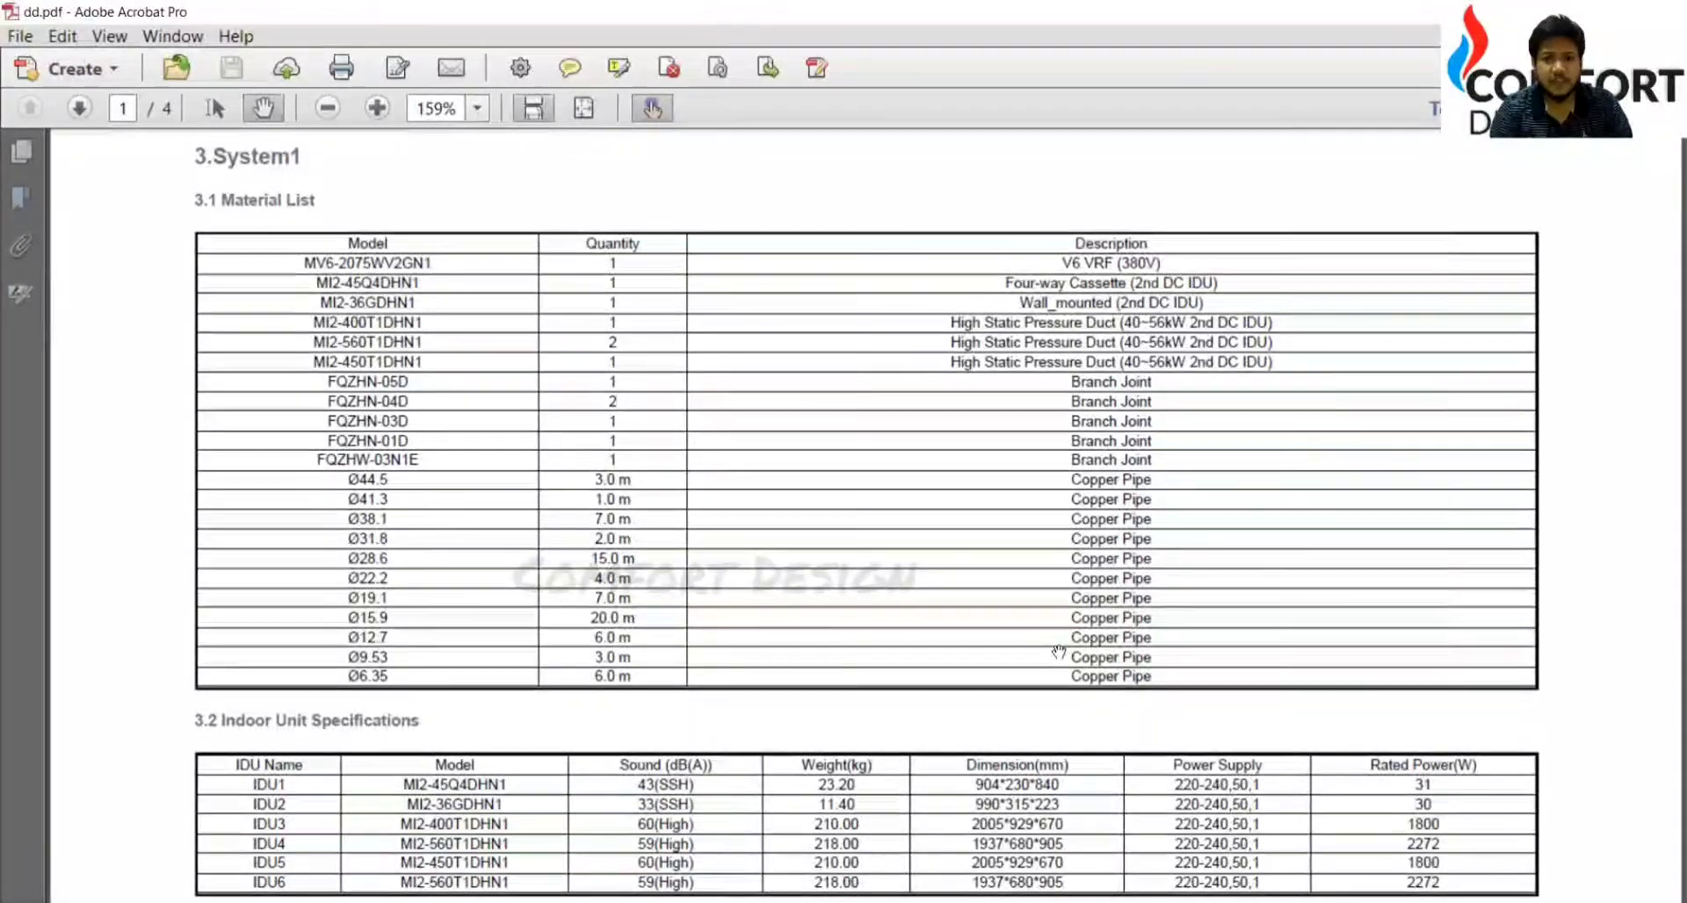
{"action": "scroll", "coordinate": [925, 562], "scroll_direction": "down", "scroll_amount": 20}
{"action": "scroll", "coordinate": [964, 700], "scroll_direction": "down", "scroll_amount": 20}
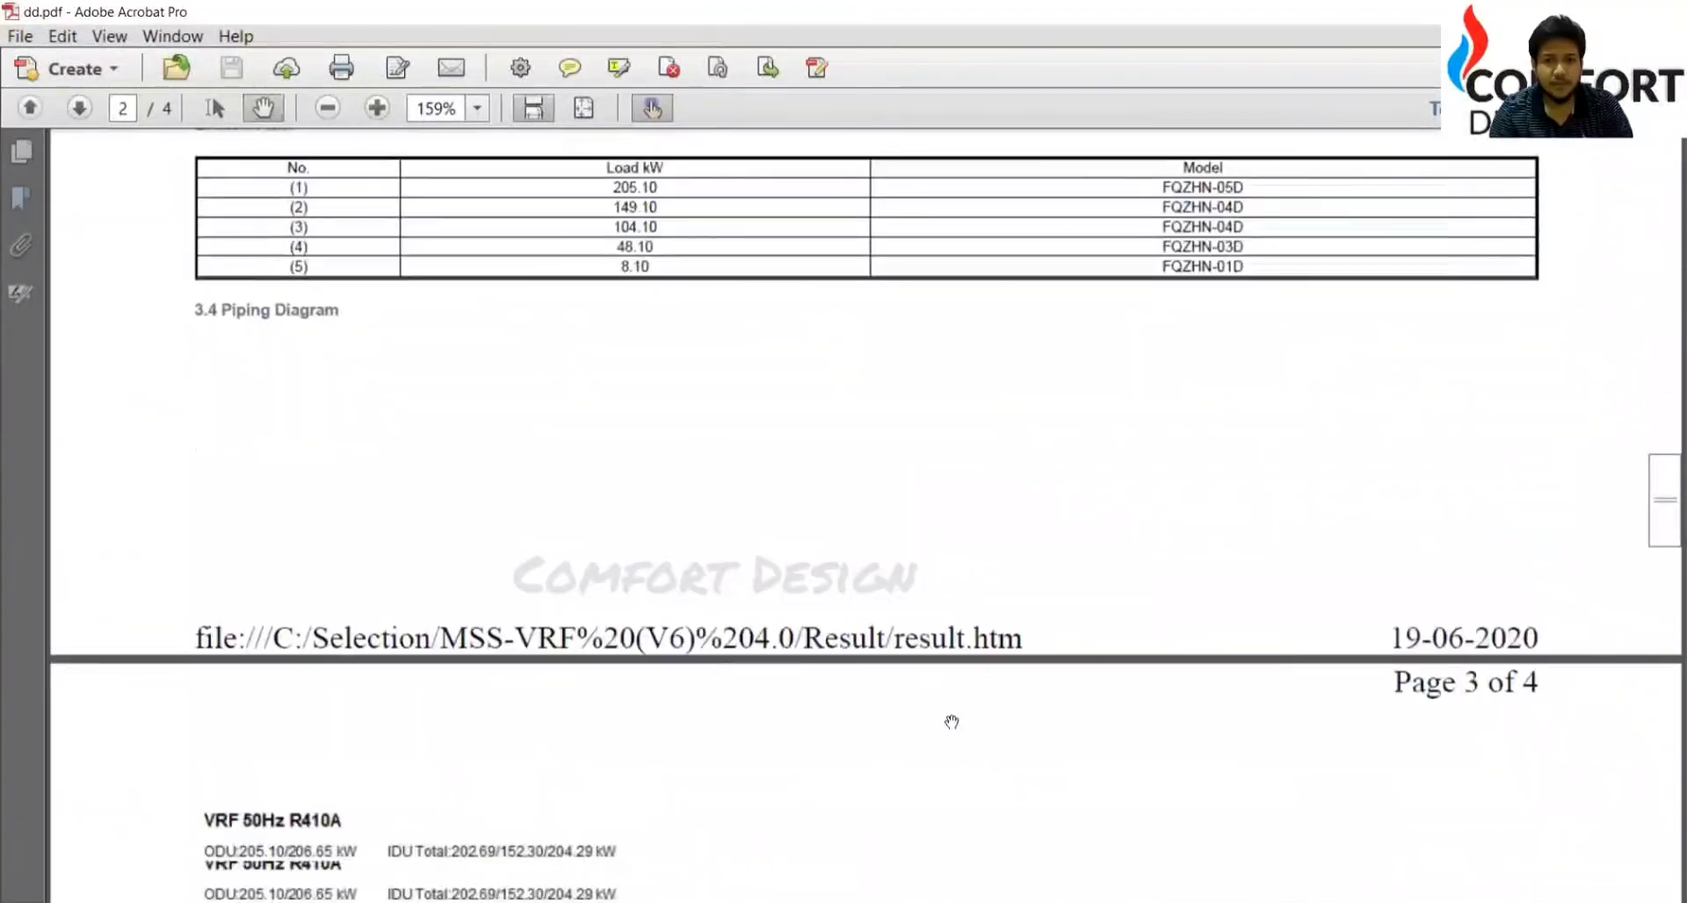